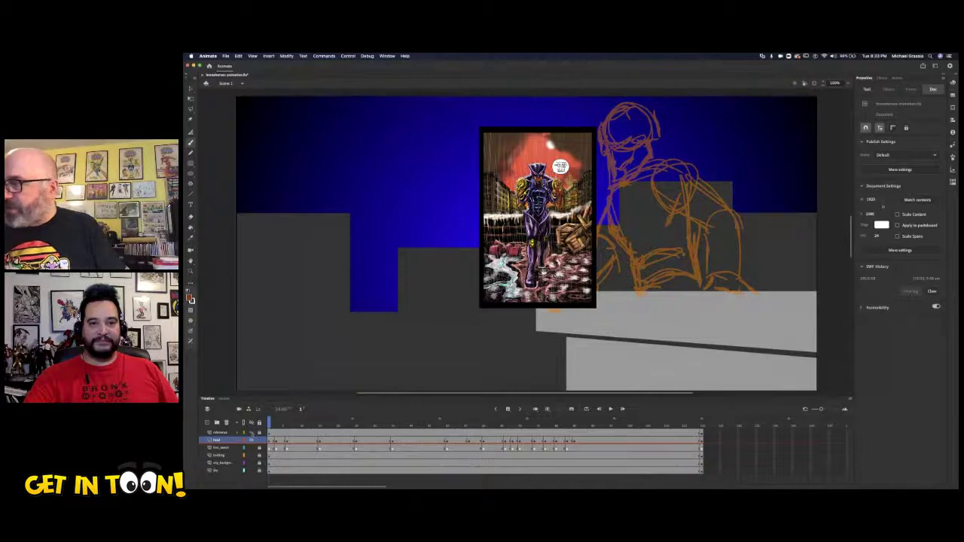
Hide the reference layer and play the sketch animation through, restarting it from the first frame.
click(251, 433)
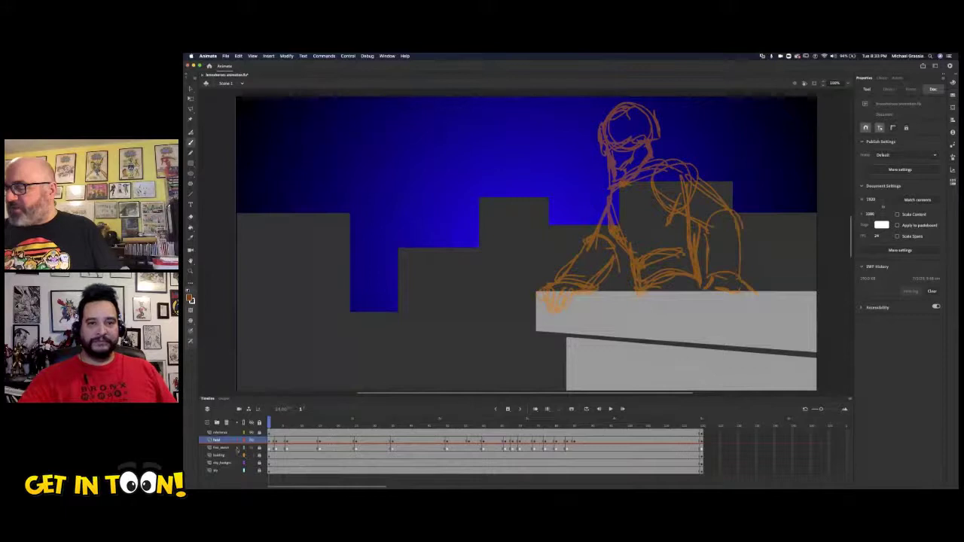
click(236, 447)
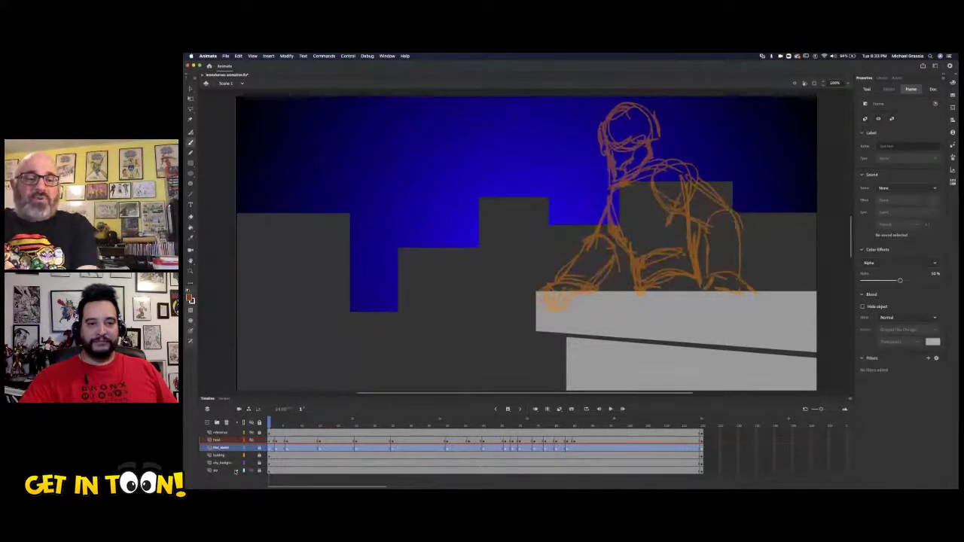
key(Return)
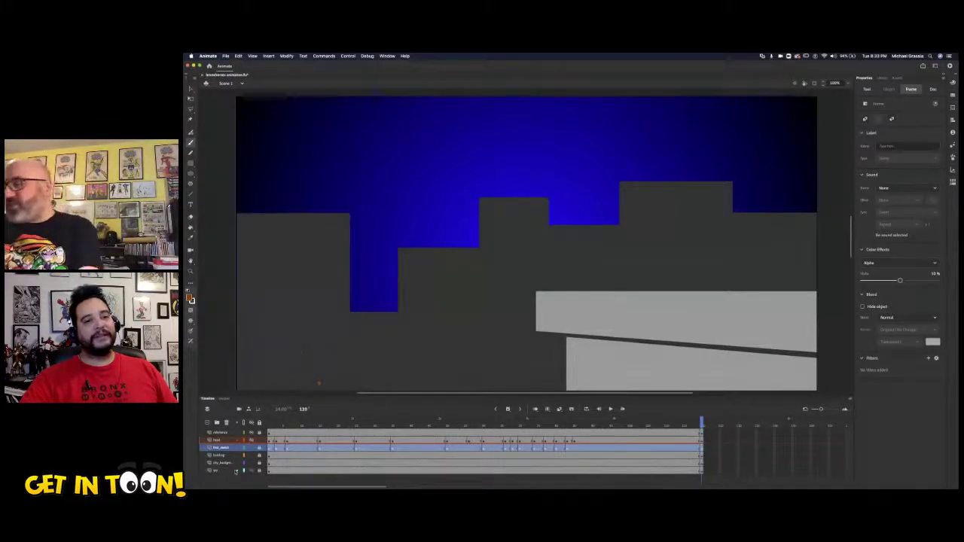
key(Return)
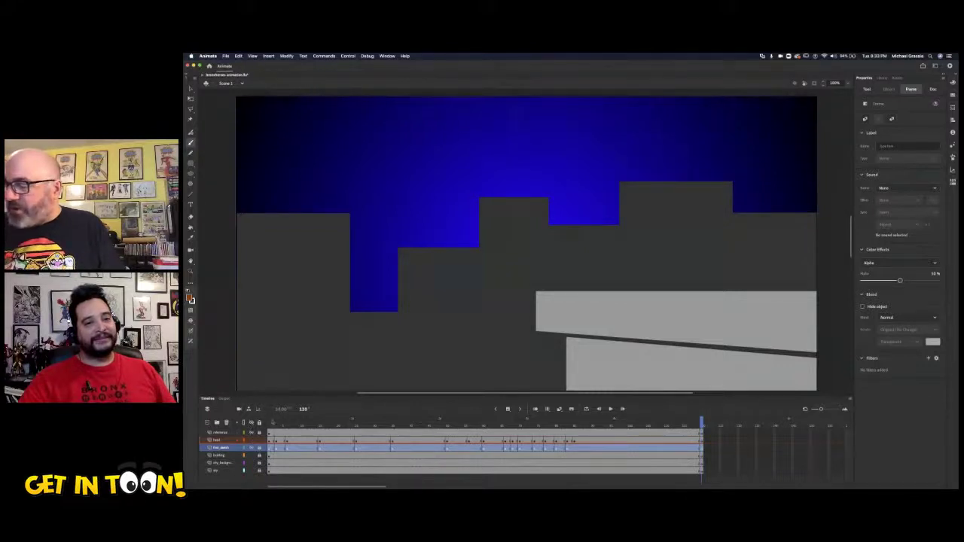
click(269, 420)
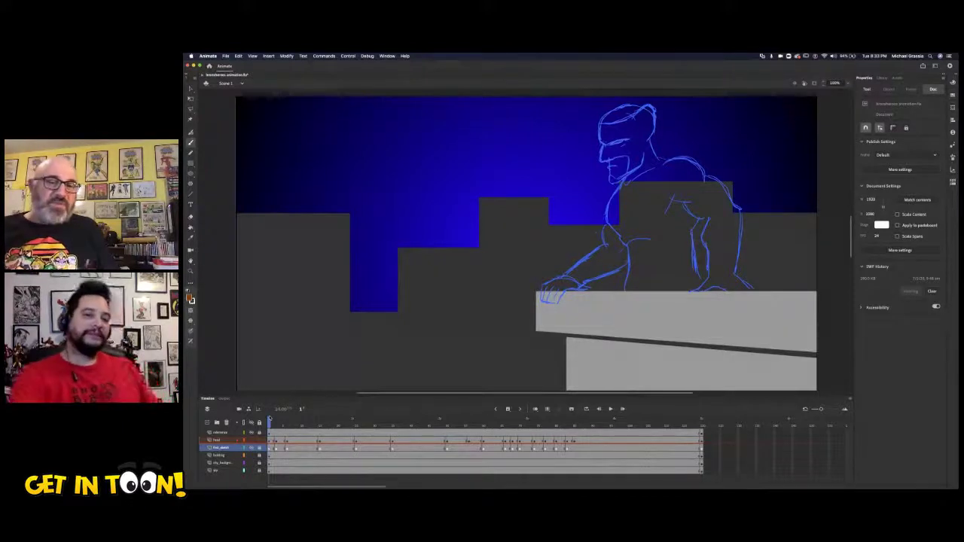
key(Return)
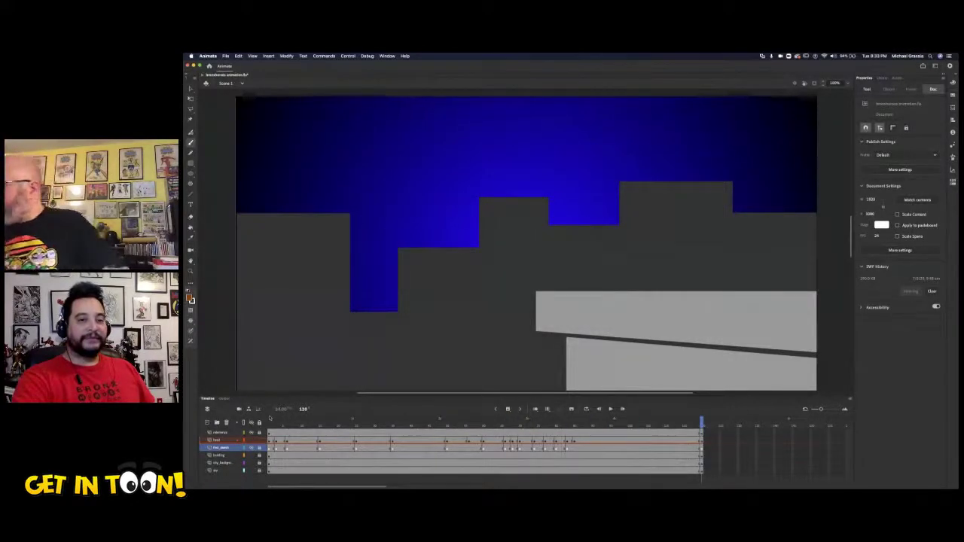
Scrub and step through the middle of the timeline to examine how the character's head and face change between poses.
click(501, 426)
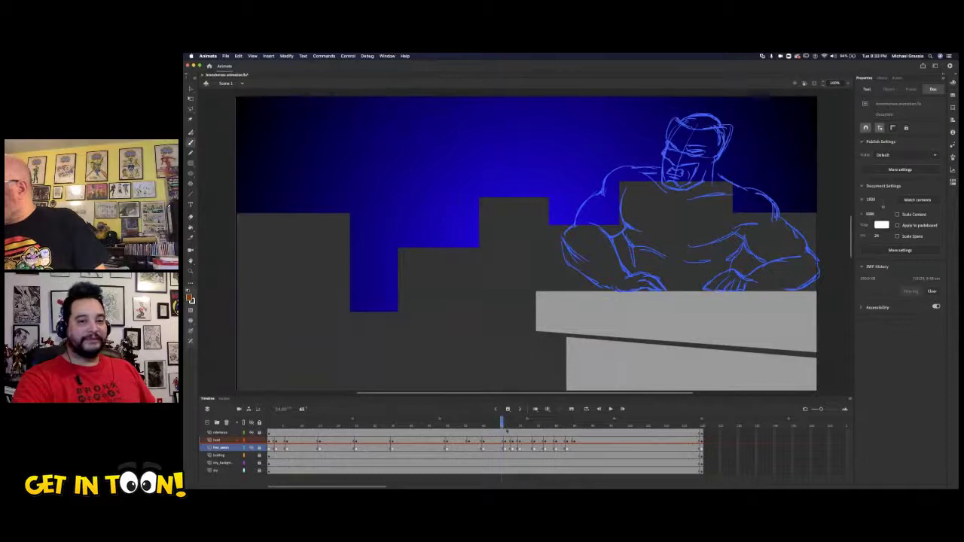
drag(480, 433, 461, 439)
click(464, 439)
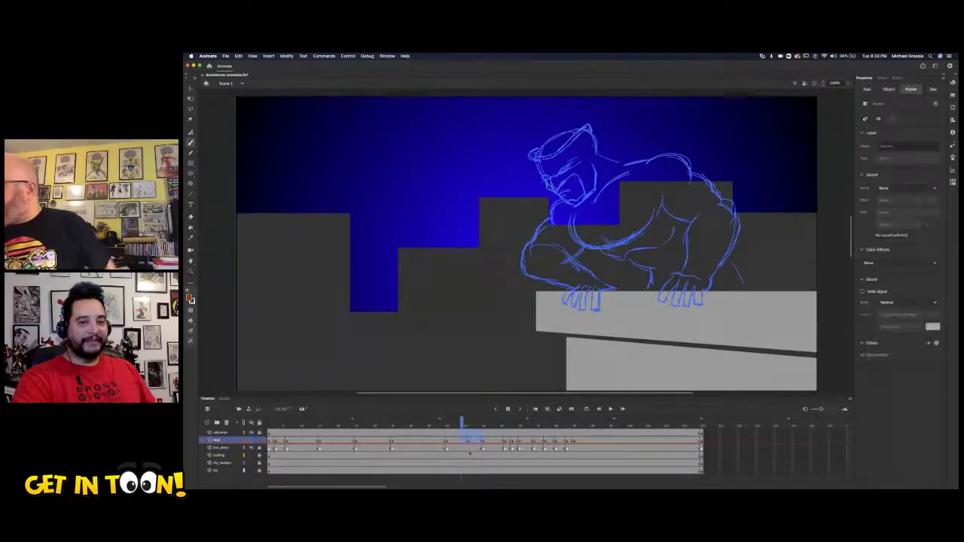
drag(462, 428, 446, 434)
key(period)
key(period)
key(period)
key(period)
key(period)
key(period)
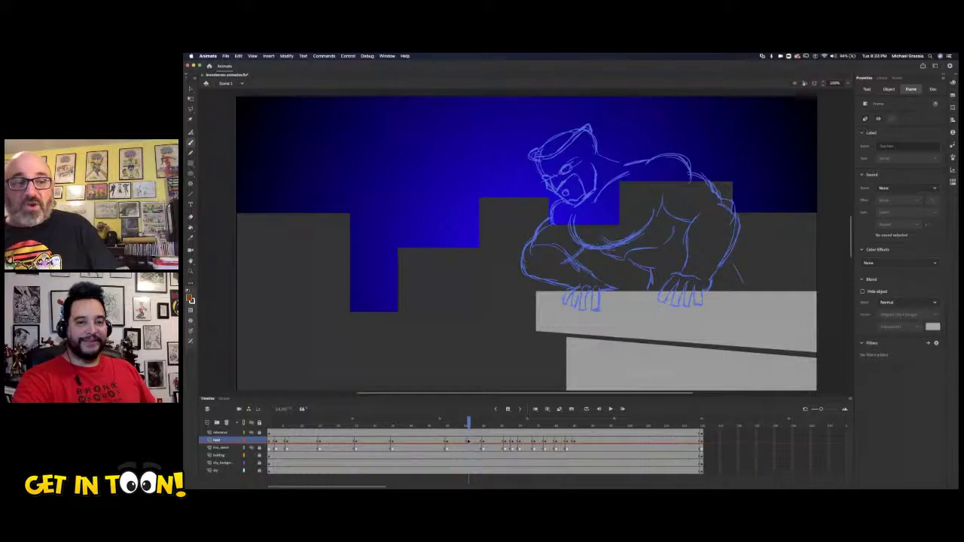
Return to the start of the timeline and flip through the opening frames to compare the orange in-between head with its neighbours.
mouse_move(468, 442)
mouse_down()
mouse_move(485, 443)
mouse_move(465, 448)
mouse_move(576, 452)
mouse_move(486, 454)
mouse_move(581, 452)
mouse_move(485, 473)
mouse_move(269, 468)
mouse_up()
click(248, 469)
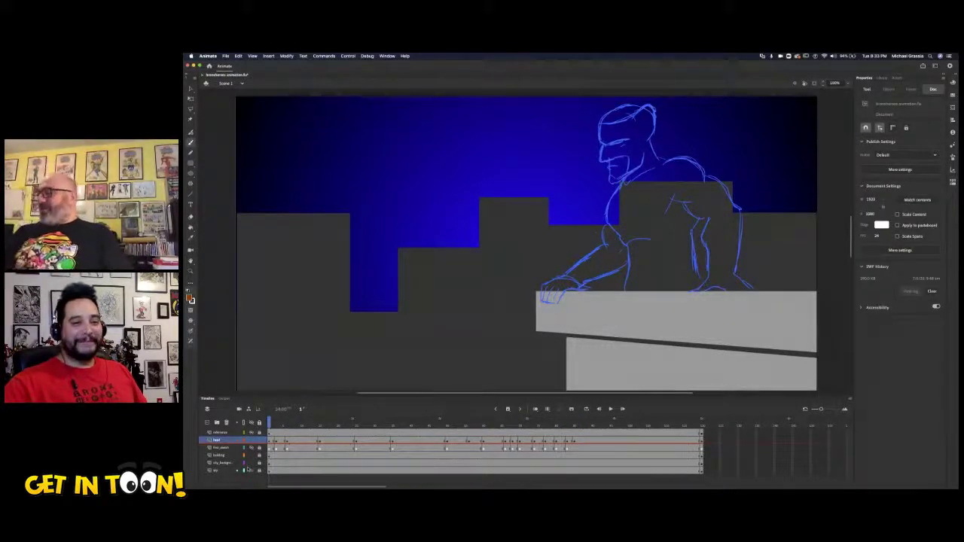
drag(271, 424, 291, 426)
key(comma)
key(comma)
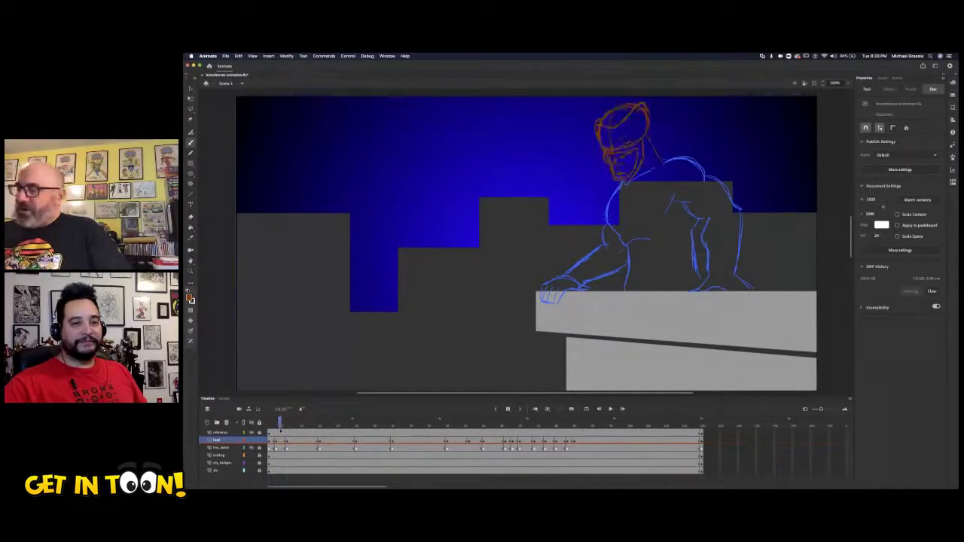
drag(280, 431, 279, 437)
key(comma)
key(period)
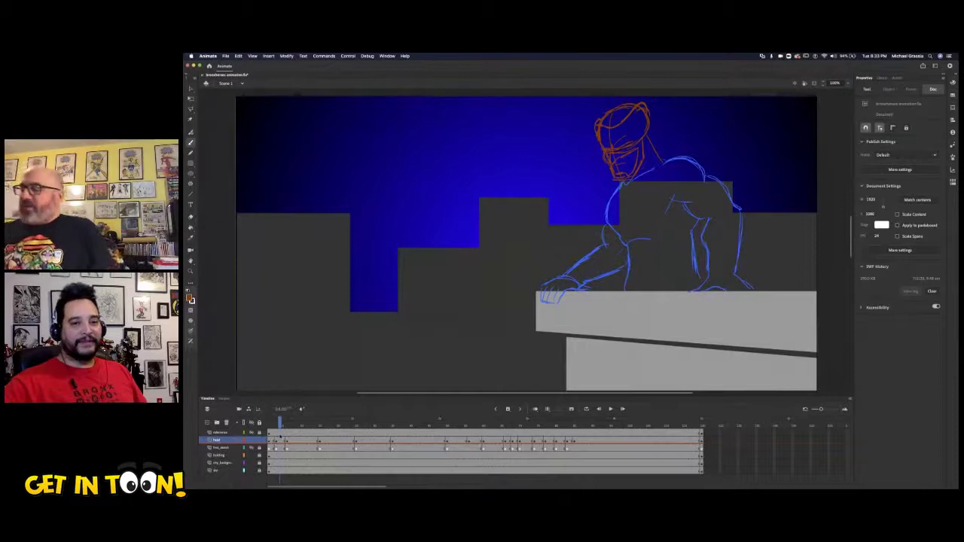
key(comma)
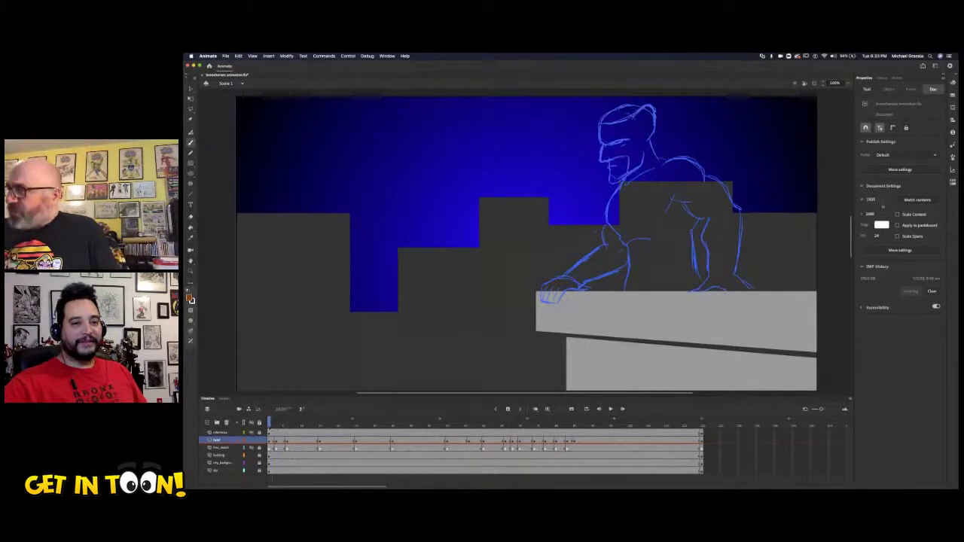
key(period)
key(comma)
key(period)
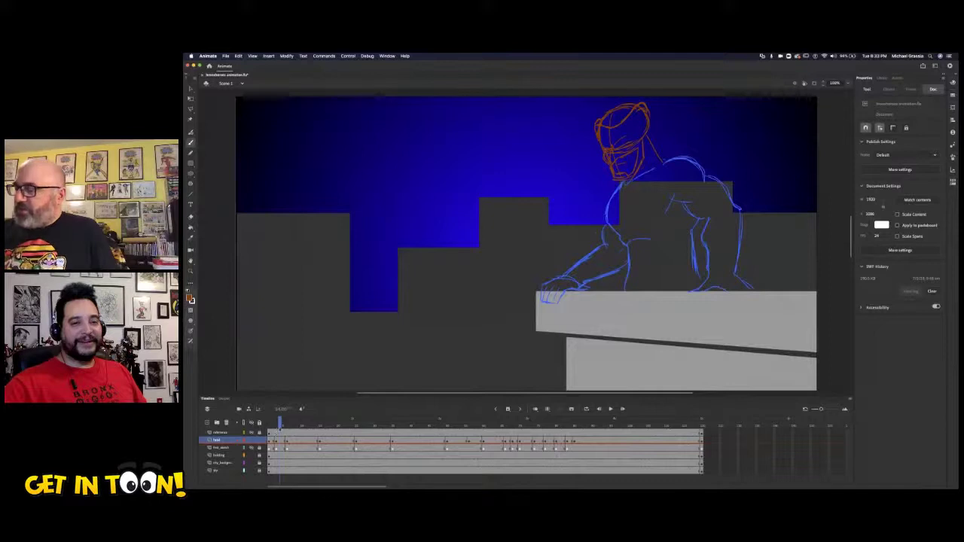
key(comma)
key(period)
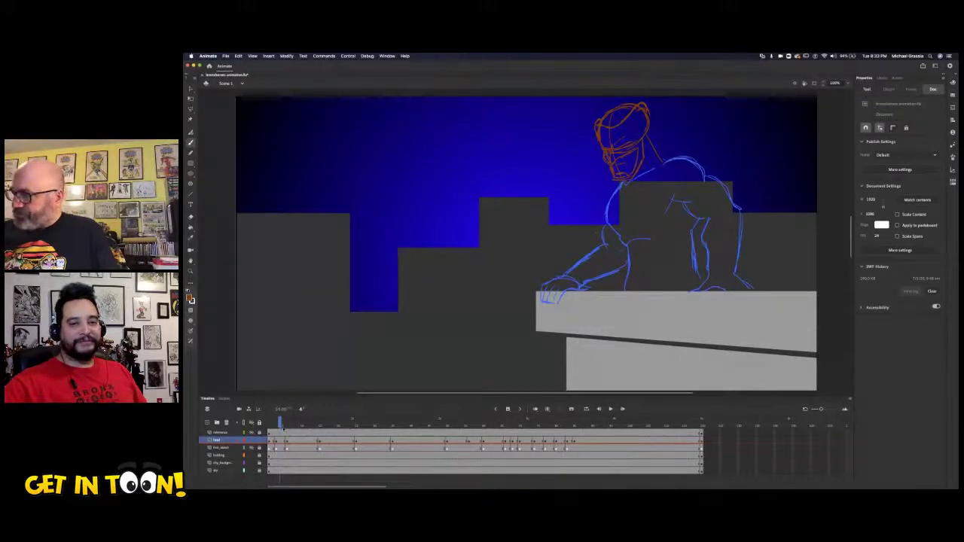
key(period)
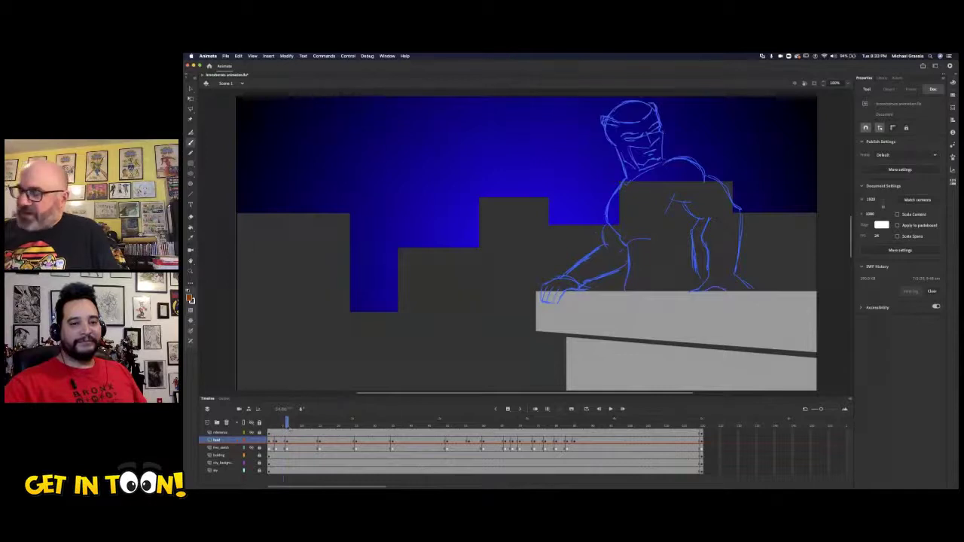
key(comma)
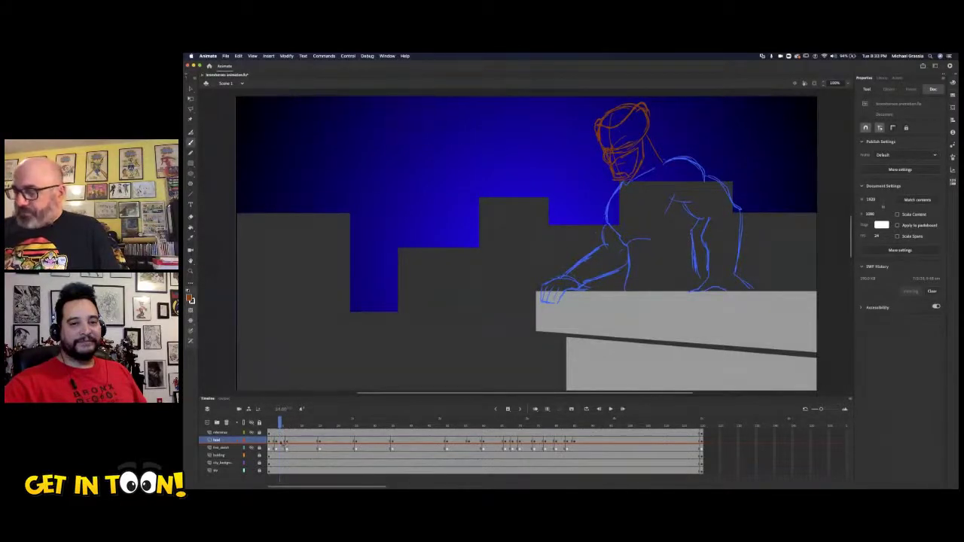
Insert a keyframe on the head layer at frame 4.
click(283, 447)
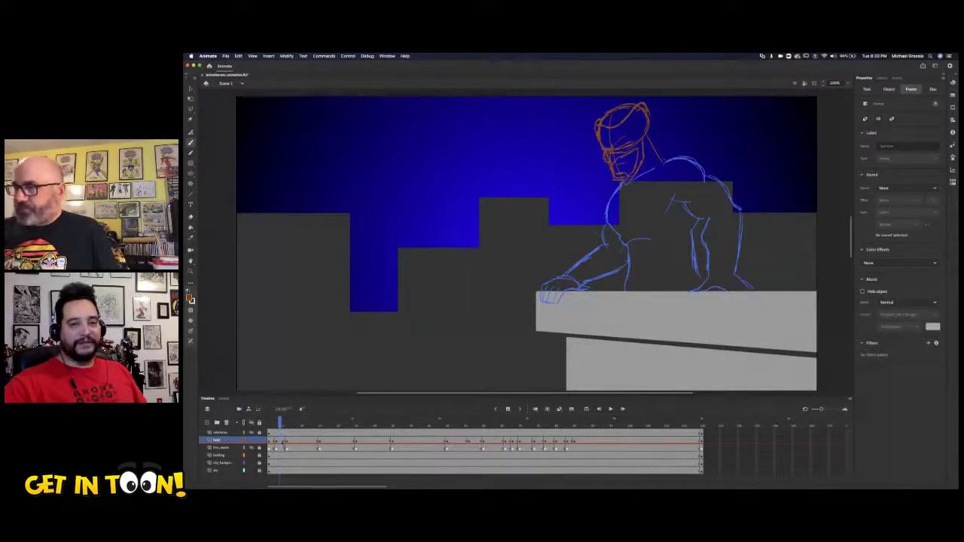
click(268, 56)
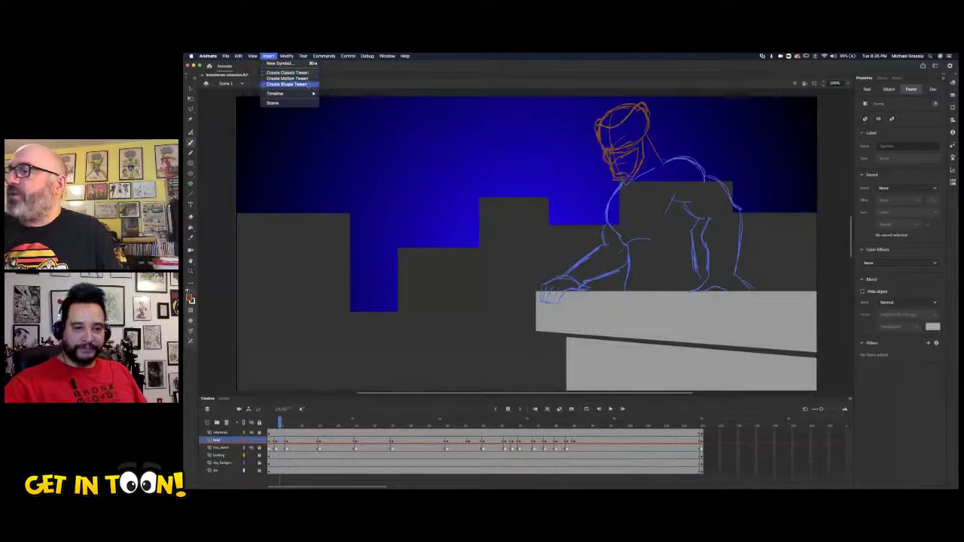
mouse_move(305, 93)
click(348, 115)
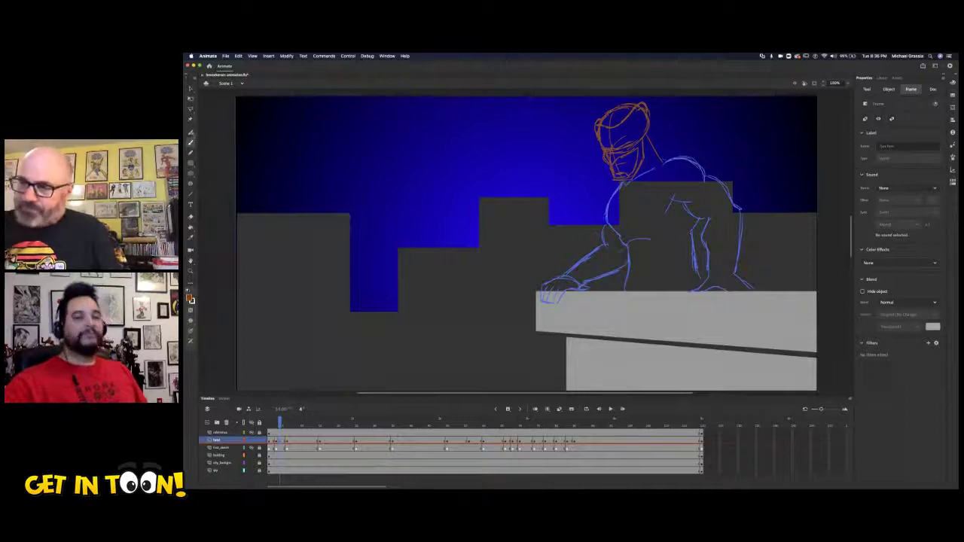
Select the whole orange head sketch on frame 4 and delete it.
click(191, 89)
click(378, 215)
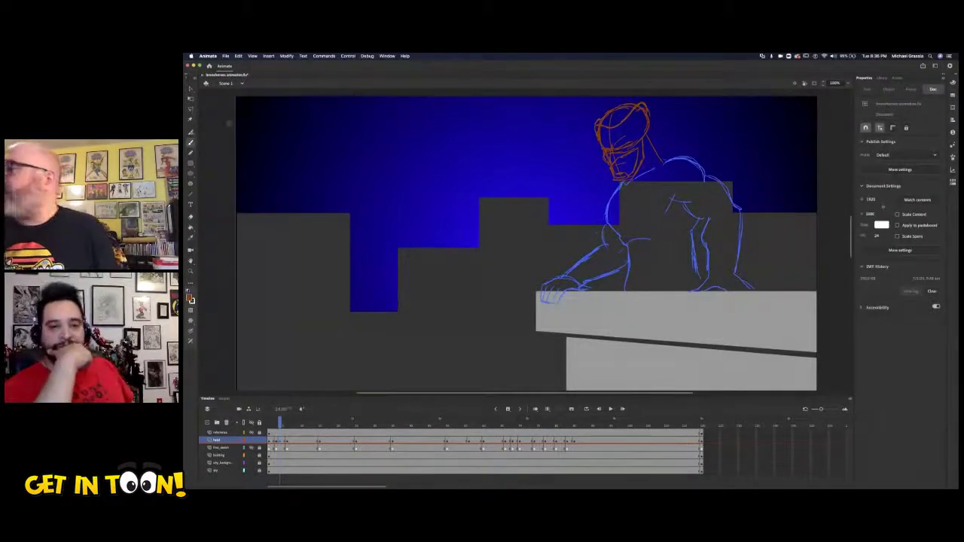
mouse_move(649, 101)
mouse_down()
mouse_move(587, 129)
mouse_move(586, 165)
mouse_move(605, 183)
mouse_move(653, 175)
mouse_move(677, 129)
mouse_move(644, 100)
mouse_up()
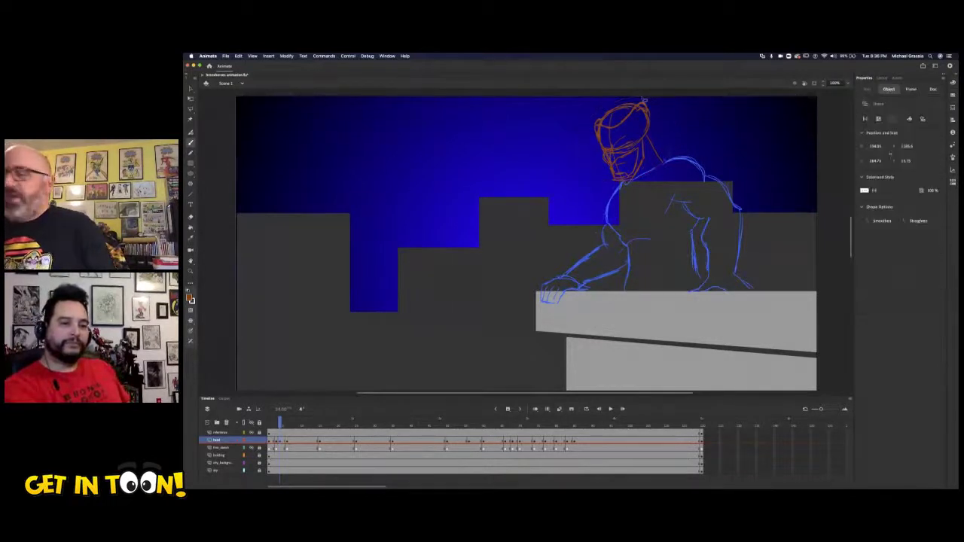
key(Delete)
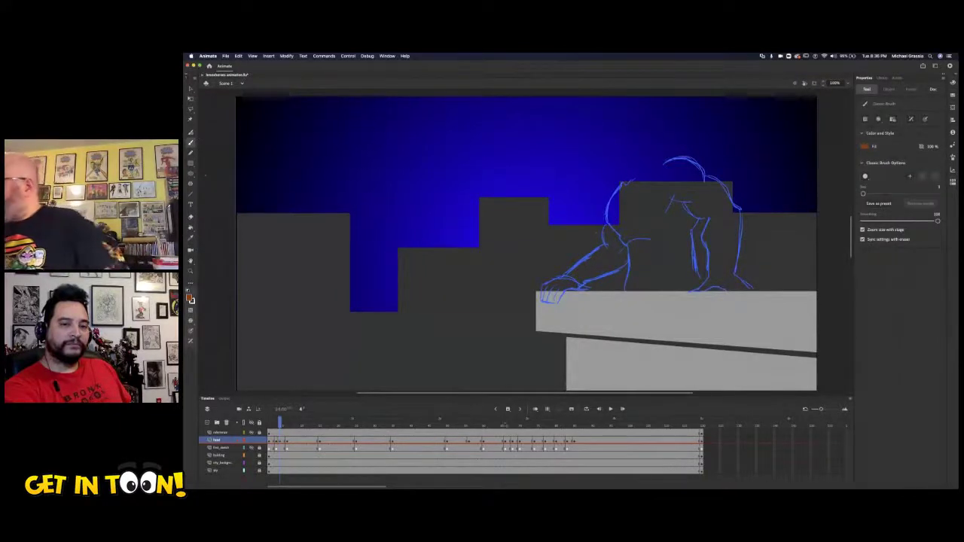
Brush a rough orange cranium and jaw between the neighbouring head poses on frame 4, with onion skinning on only while drawing.
click(535, 409)
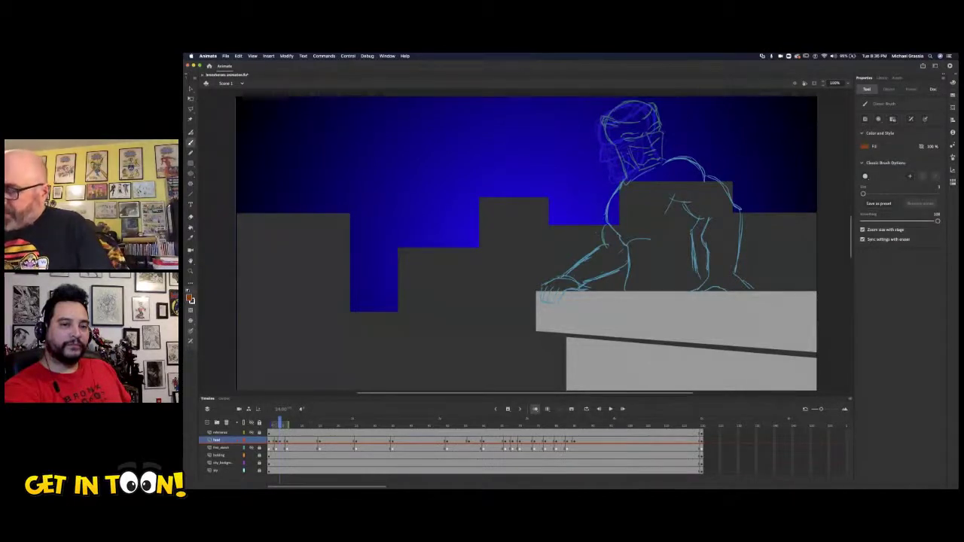
click(932, 89)
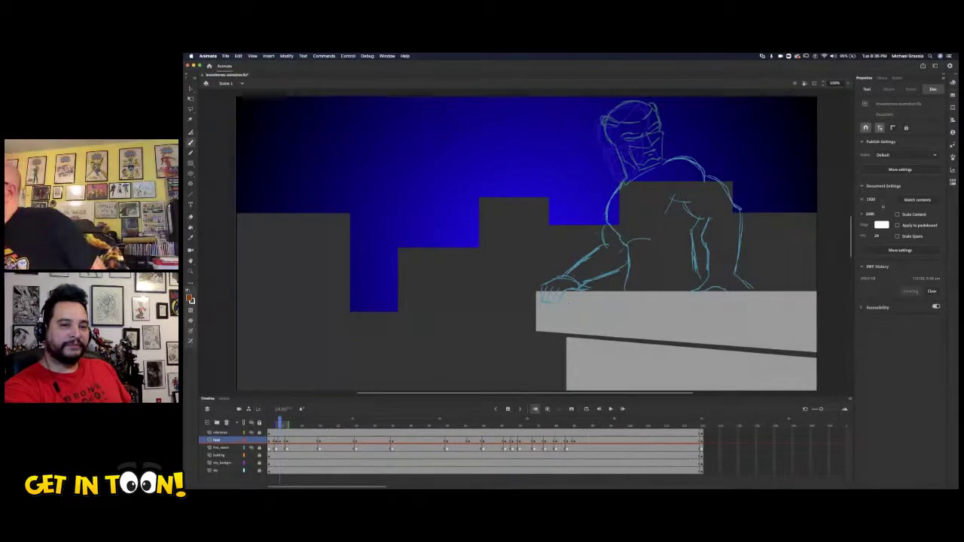
key(b)
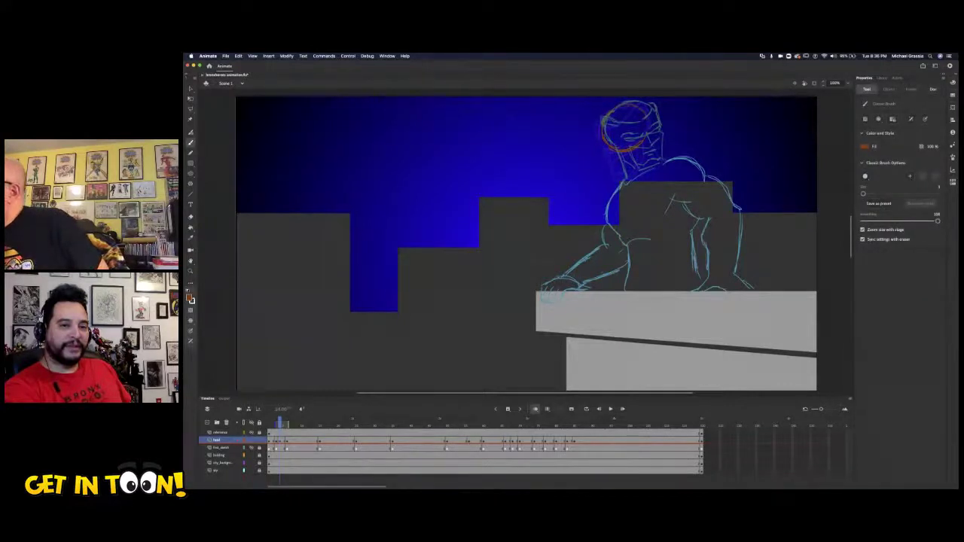
drag(602, 125, 618, 171)
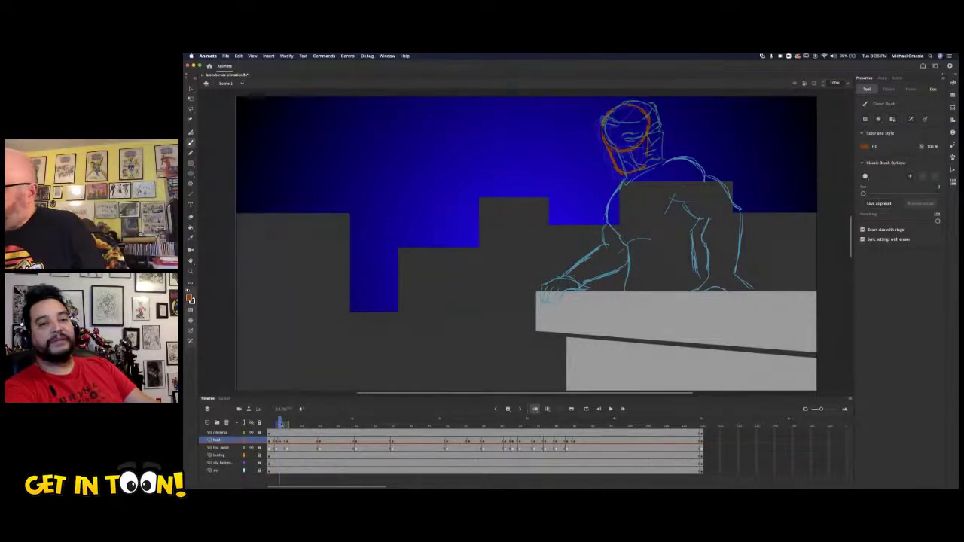
click(536, 409)
click(535, 408)
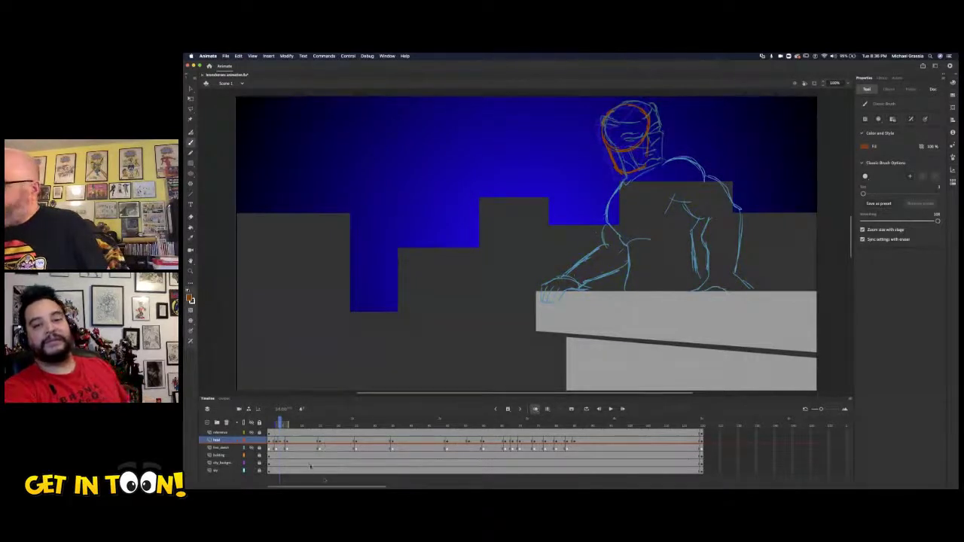
click(535, 409)
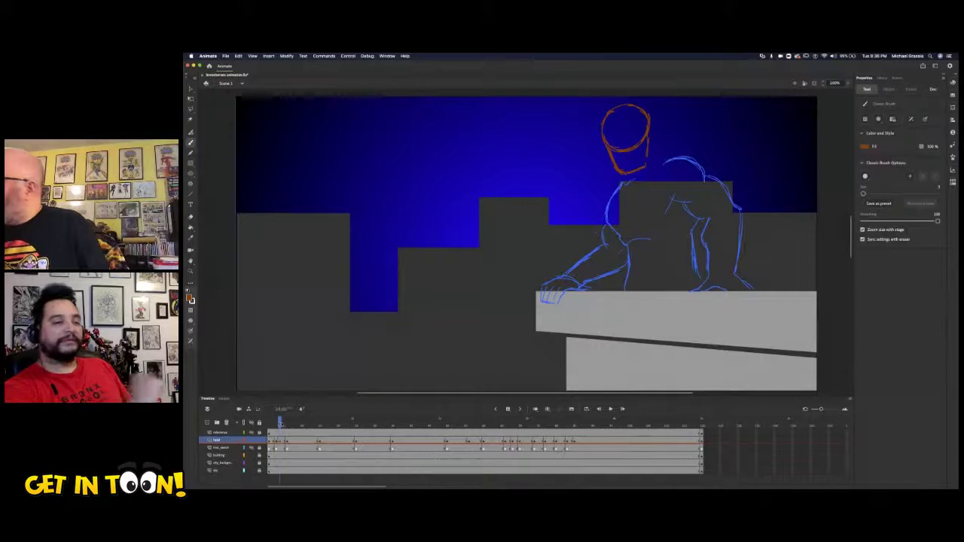
Flip back and forth between frame 4 and its adjacent frames to check how the new rough head moves.
click(279, 422)
drag(279, 424, 284, 426)
key(period)
key(comma)
key(period)
key(comma)
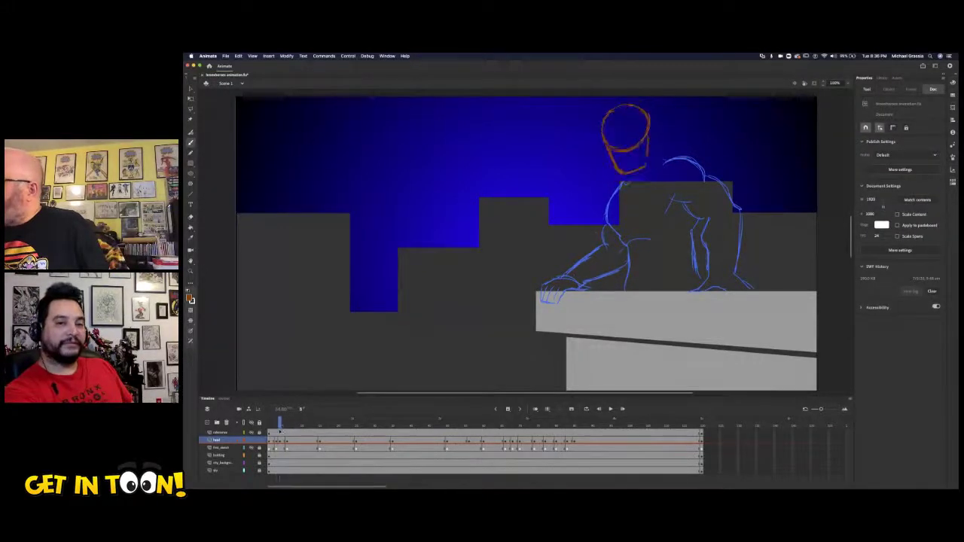
key(period)
drag(285, 432, 282, 434)
key(comma)
key(period)
key(comma)
key(period)
key(comma)
key(period)
key(comma)
key(period)
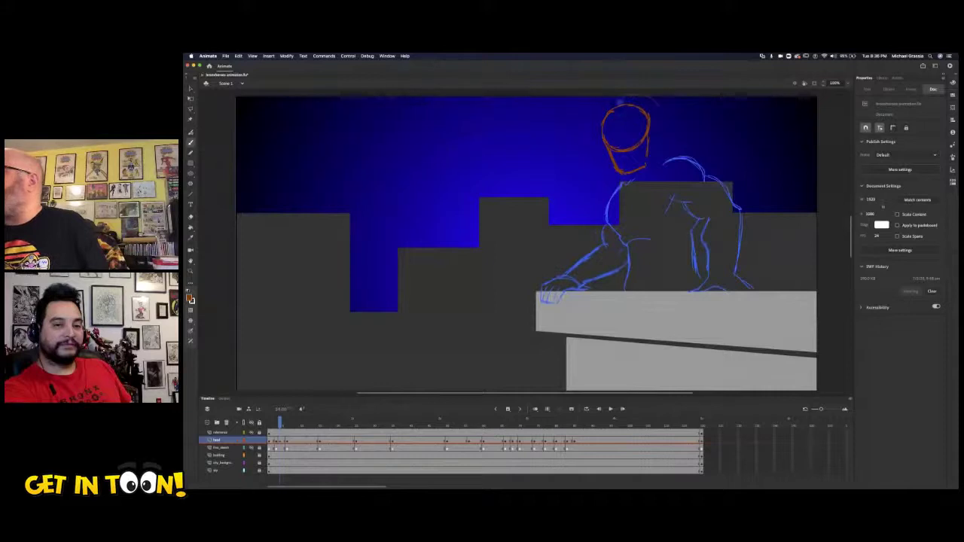
Brush in the orange back-of-neck line and a centre line running down the face of the rough head on frame 4.
mouse_move(625, 177)
mouse_down()
mouse_move(661, 153)
mouse_move(648, 98)
mouse_up()
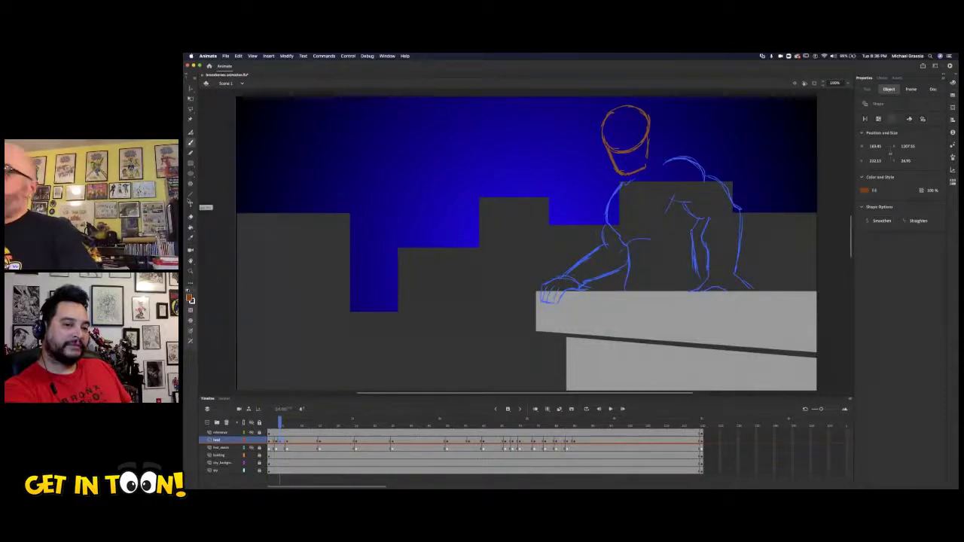
key(Escape)
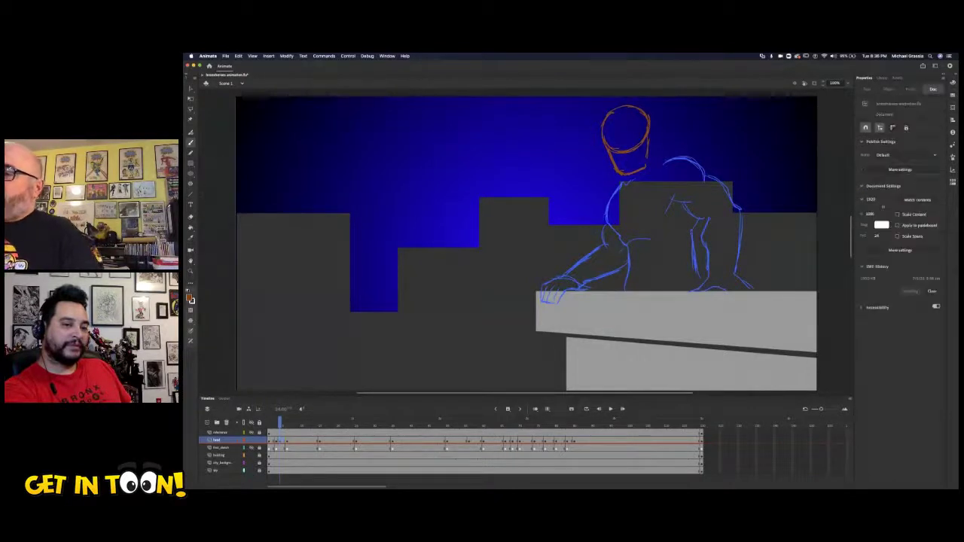
key(b)
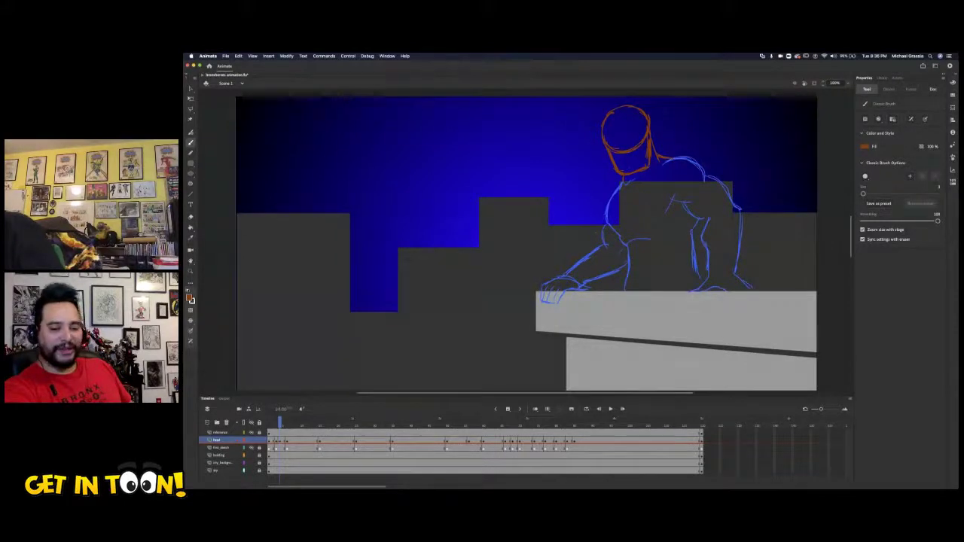
drag(621, 115, 634, 171)
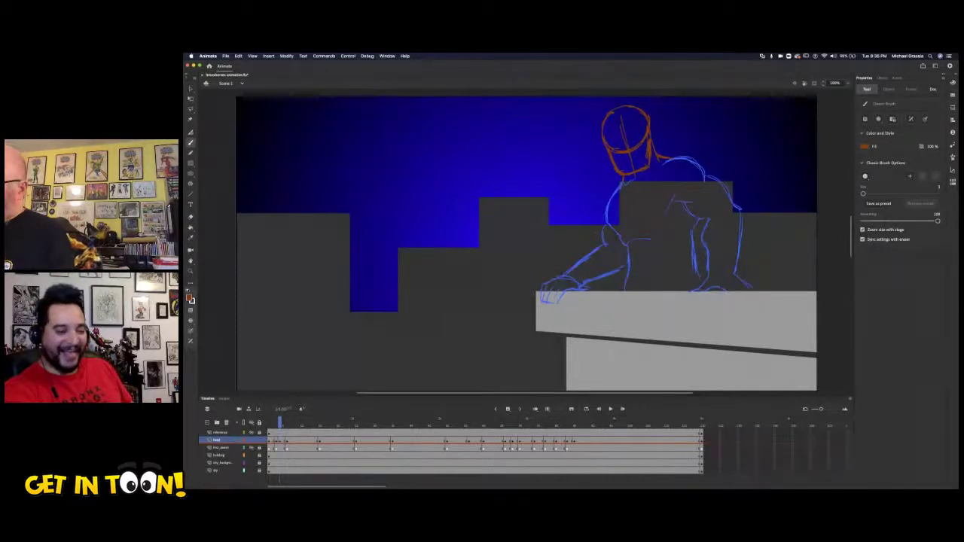
Brush orange ears, eyes, nose and mouth details onto the rough in-between head on frame 4, scrubbing the neighbouring frames for reference.
mouse_move(280, 423)
mouse_down()
mouse_move(269, 425)
mouse_move(287, 427)
mouse_move(269, 427)
mouse_move(279, 428)
mouse_up()
key(comma)
key(comma)
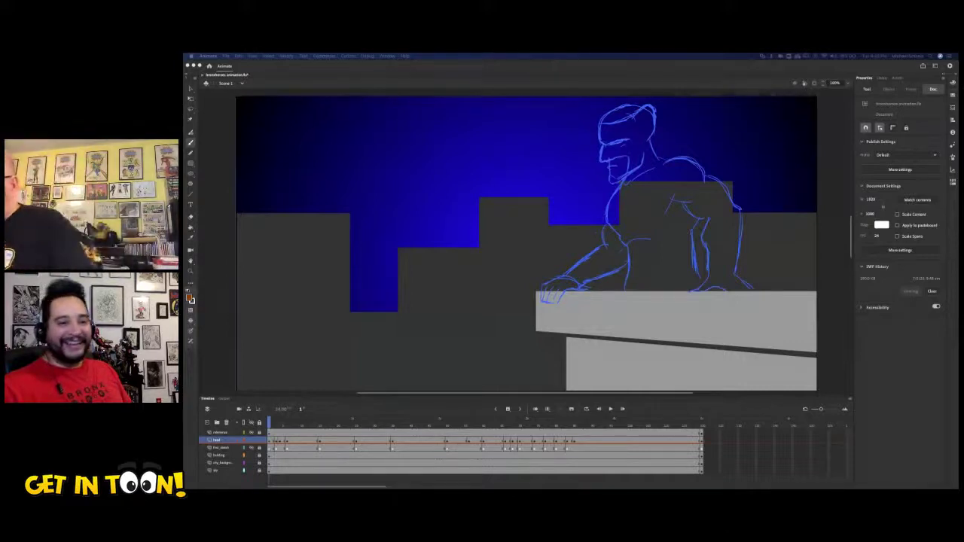
click(276, 425)
drag(275, 423, 283, 423)
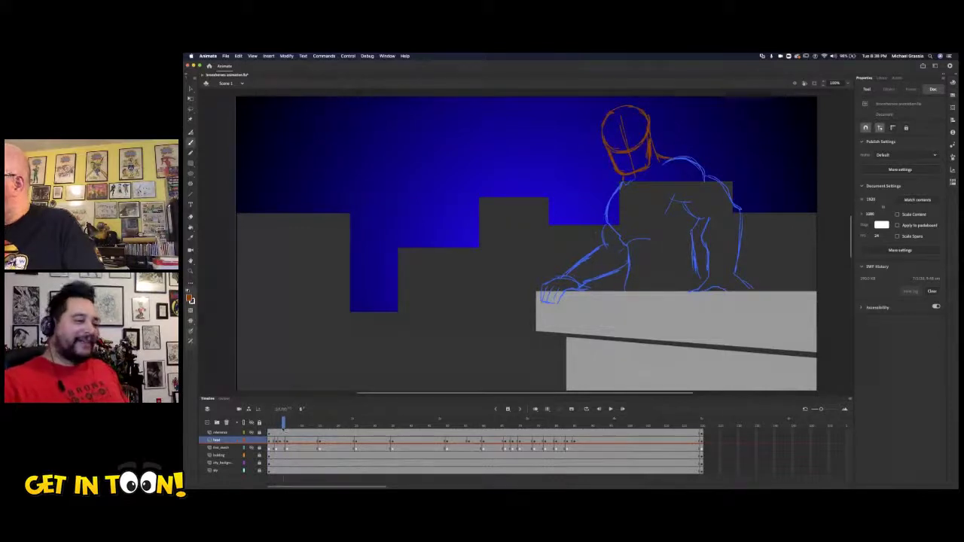
drag(283, 423, 279, 424)
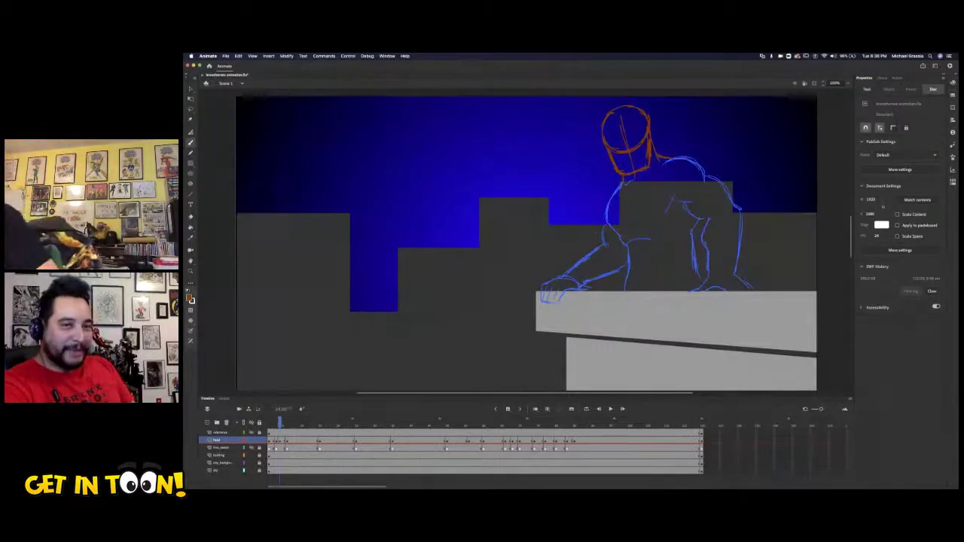
mouse_move(601, 123)
mouse_down()
mouse_move(600, 138)
mouse_move(640, 113)
mouse_up()
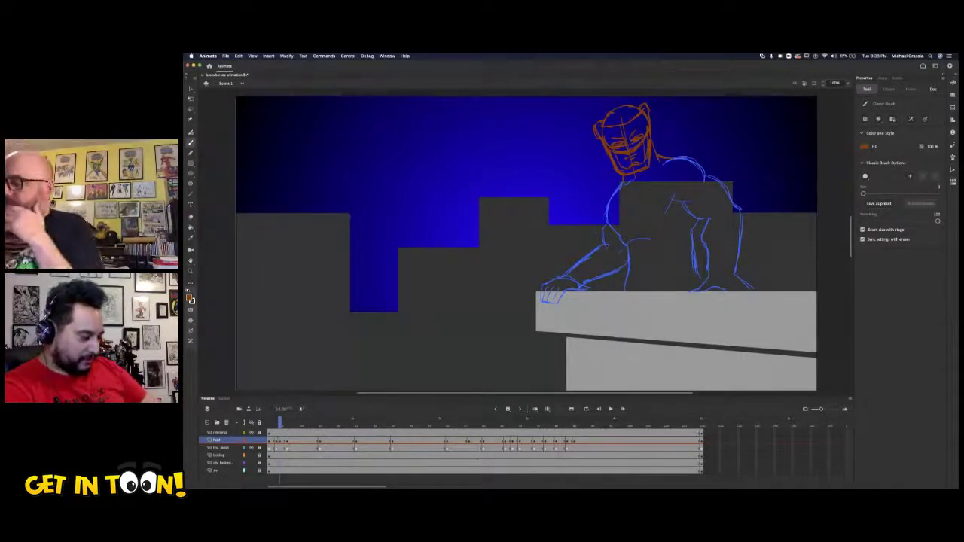
mouse_move(279, 426)
mouse_down()
mouse_move(268, 427)
mouse_move(279, 428)
mouse_up()
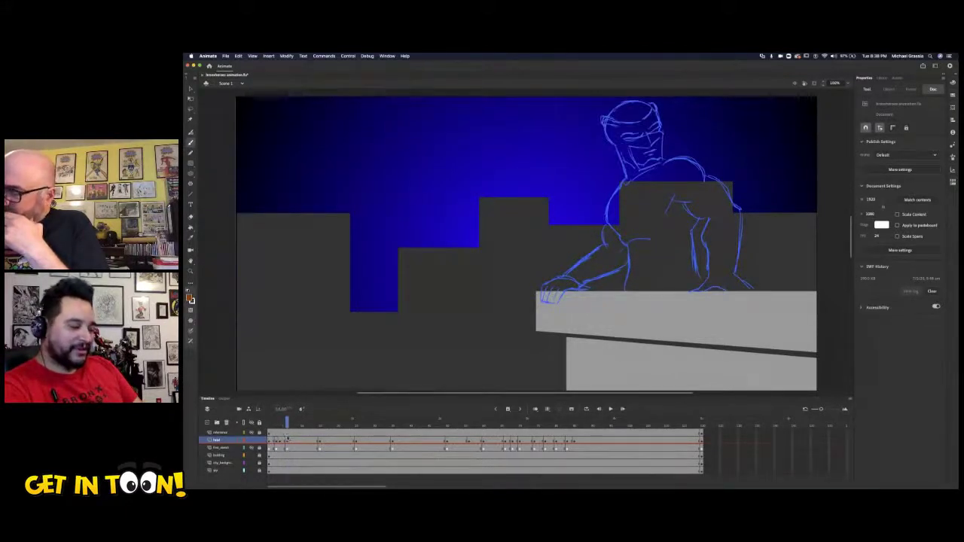
Move the second orange in-between head keyframe to frame 5 so the first orange head holds for two frames.
click(277, 442)
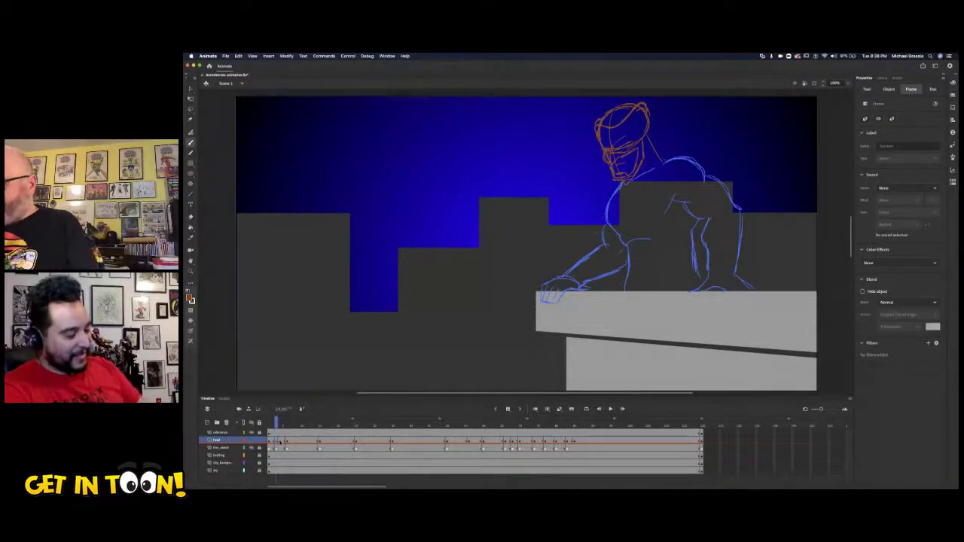
click(281, 442)
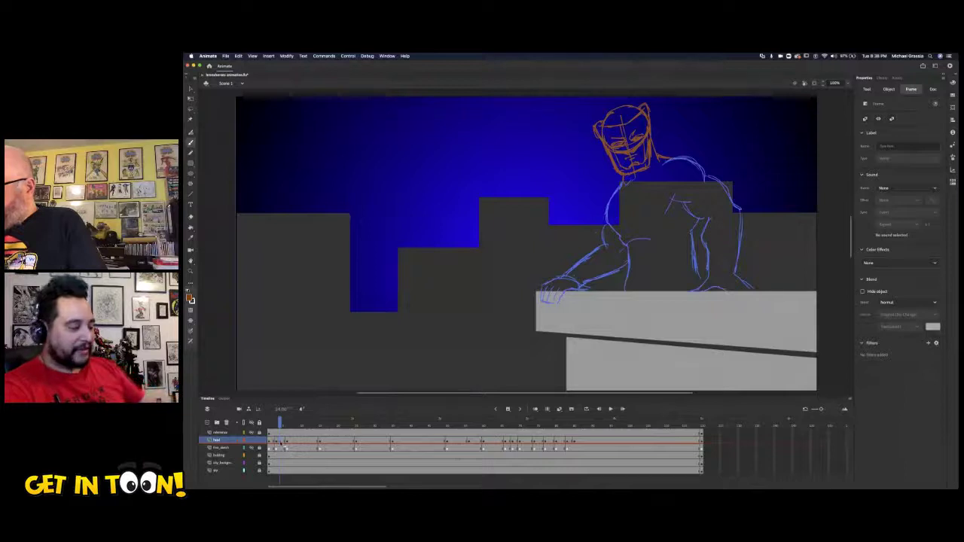
click(281, 442)
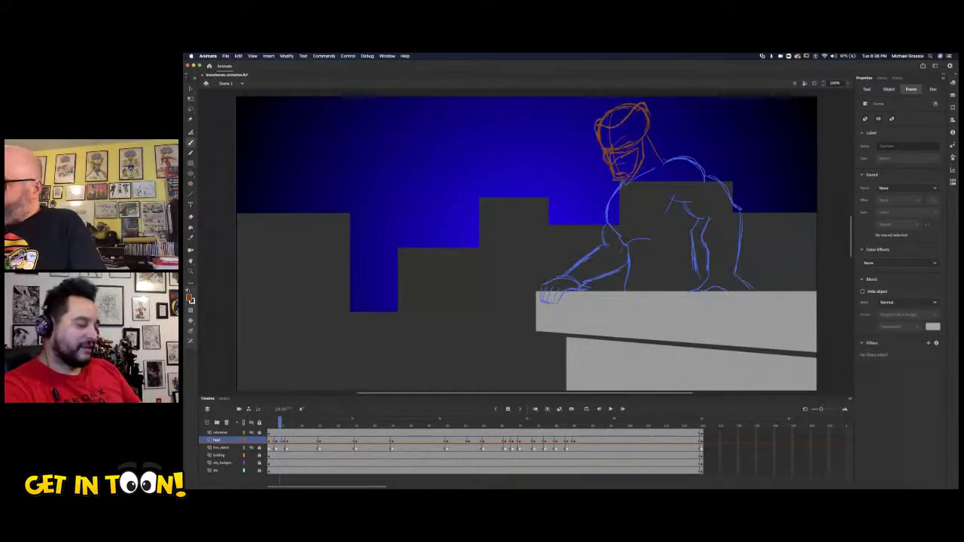
mouse_move(282, 424)
mouse_down()
mouse_move(269, 424)
mouse_move(294, 424)
mouse_move(269, 427)
mouse_move(286, 428)
mouse_up()
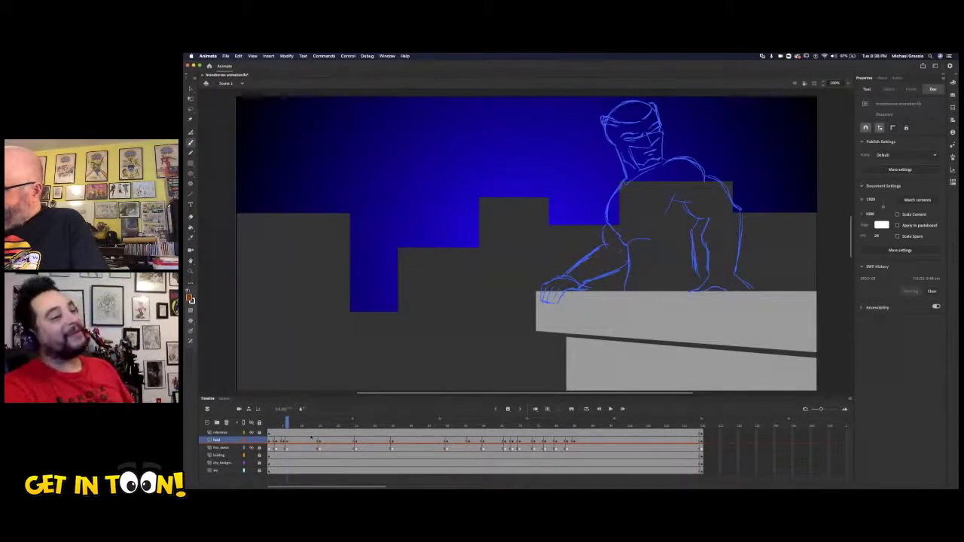
Move the blue three-quarter head keyframe to frame 7 and scrub through the opening head turn to check its timing.
mouse_move(287, 425)
mouse_down()
mouse_move(314, 424)
mouse_move(286, 422)
mouse_up()
click(286, 441)
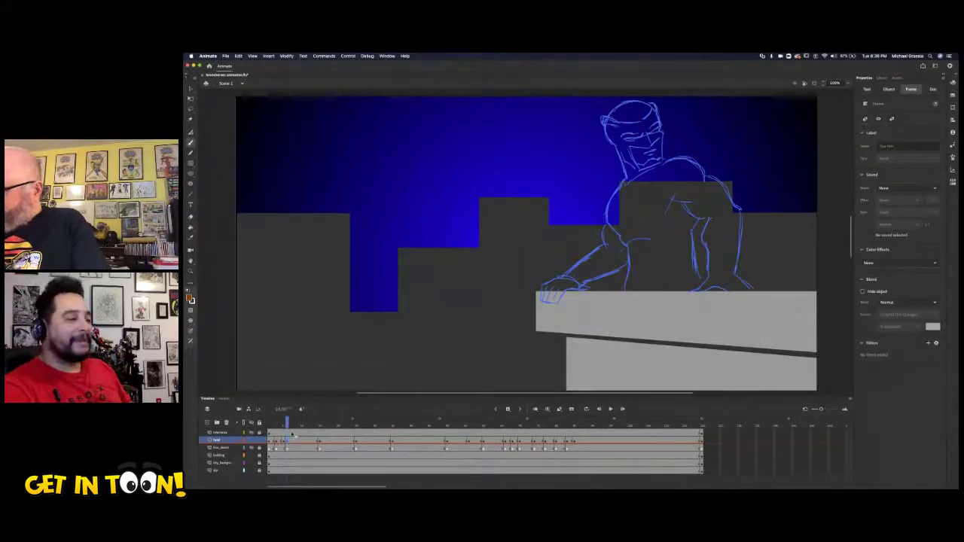
click(291, 442)
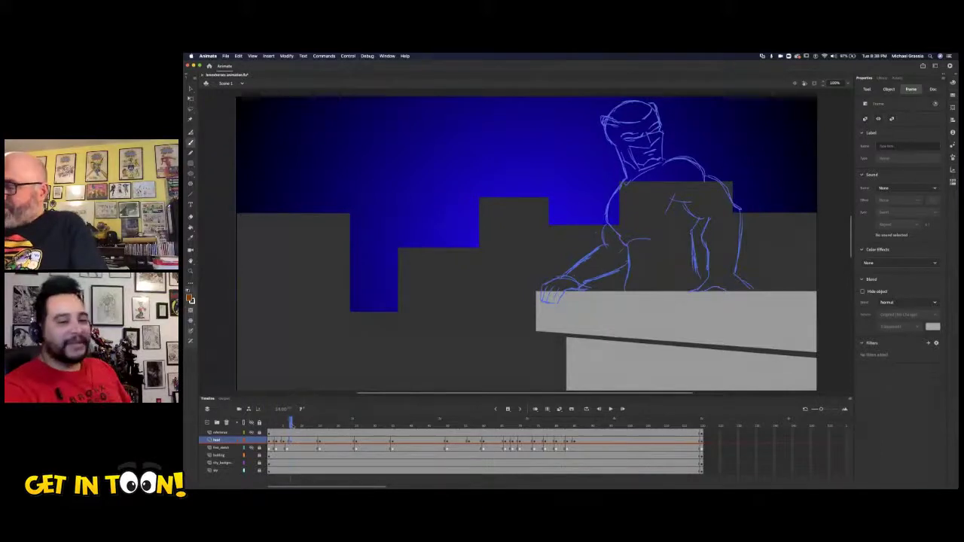
drag(291, 426, 268, 430)
mouse_move(291, 432)
mouse_down()
mouse_move(269, 433)
mouse_move(287, 434)
mouse_up()
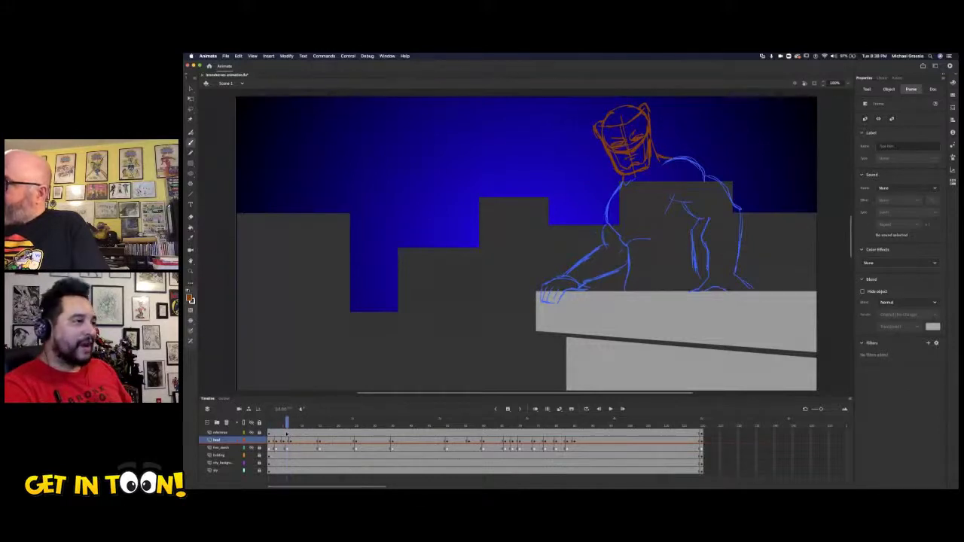
mouse_move(286, 435)
mouse_down()
mouse_move(269, 436)
mouse_move(299, 426)
mouse_up()
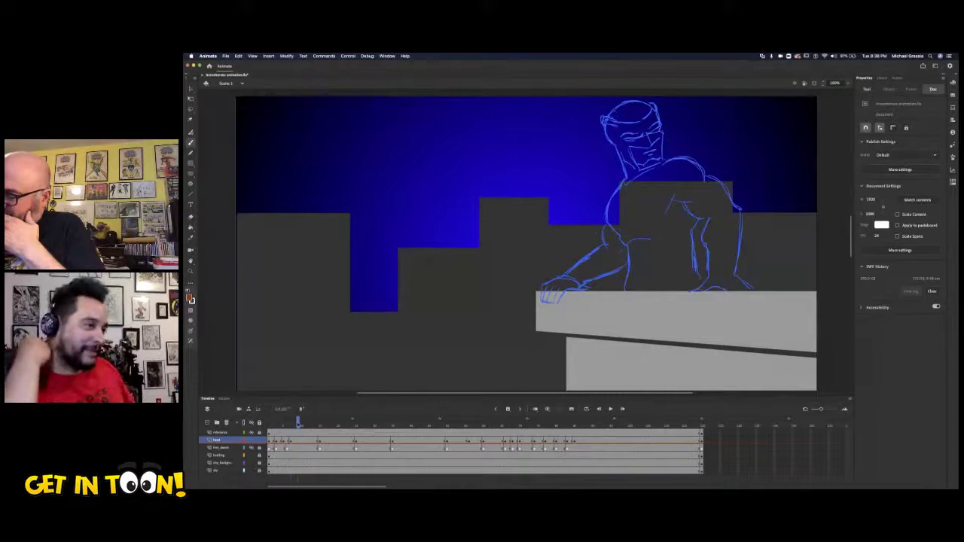
Select the two orange in-between heads across frames 3 to 6 on the head layer and copy those frames.
click(319, 442)
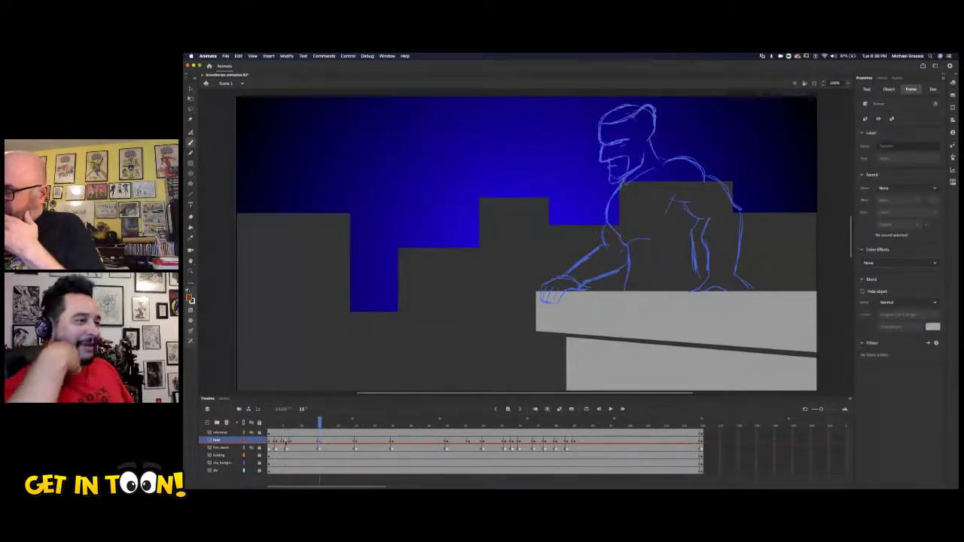
key(shift+comma)
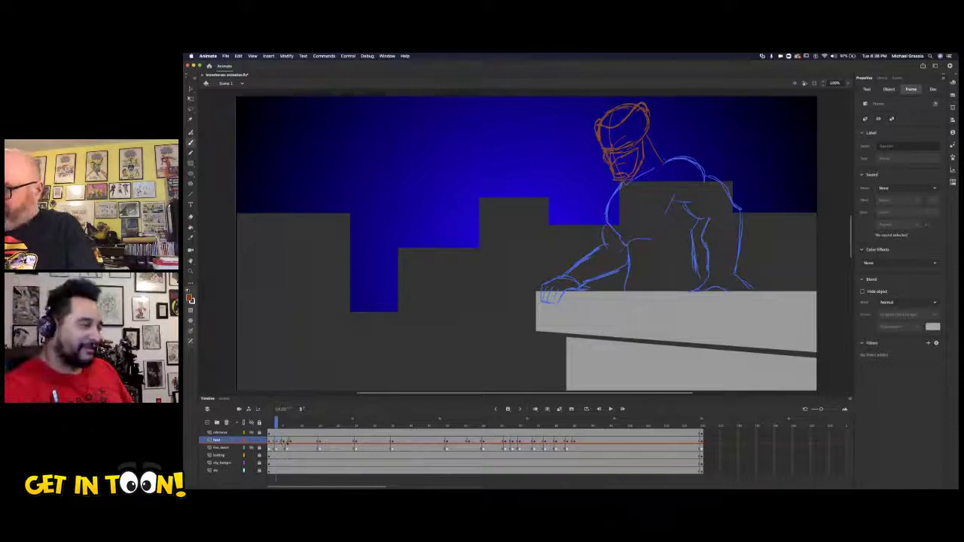
drag(276, 442, 287, 441)
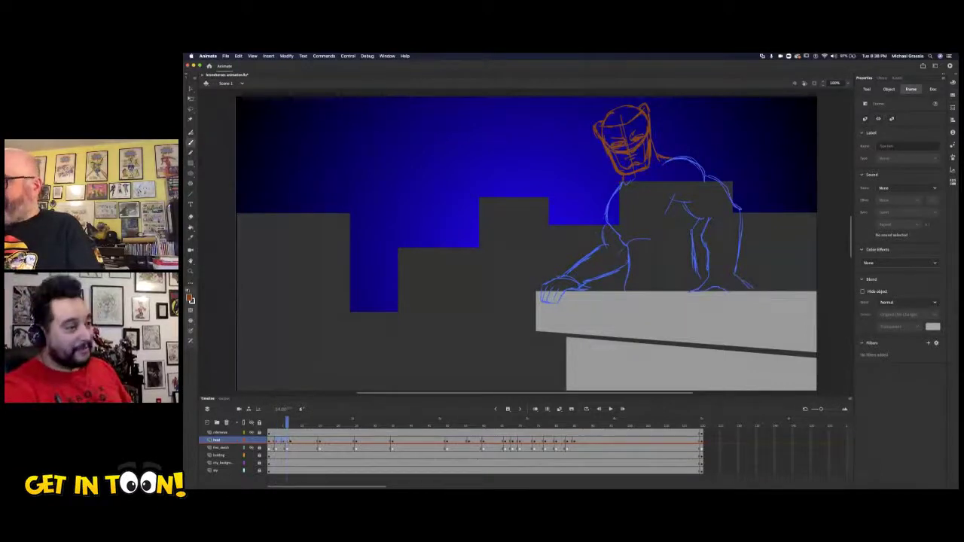
click(238, 56)
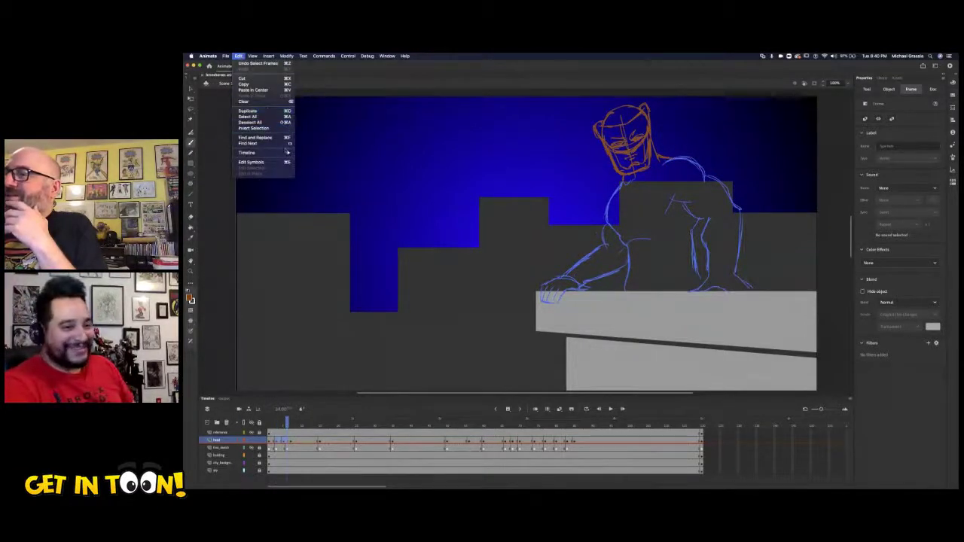
click(243, 56)
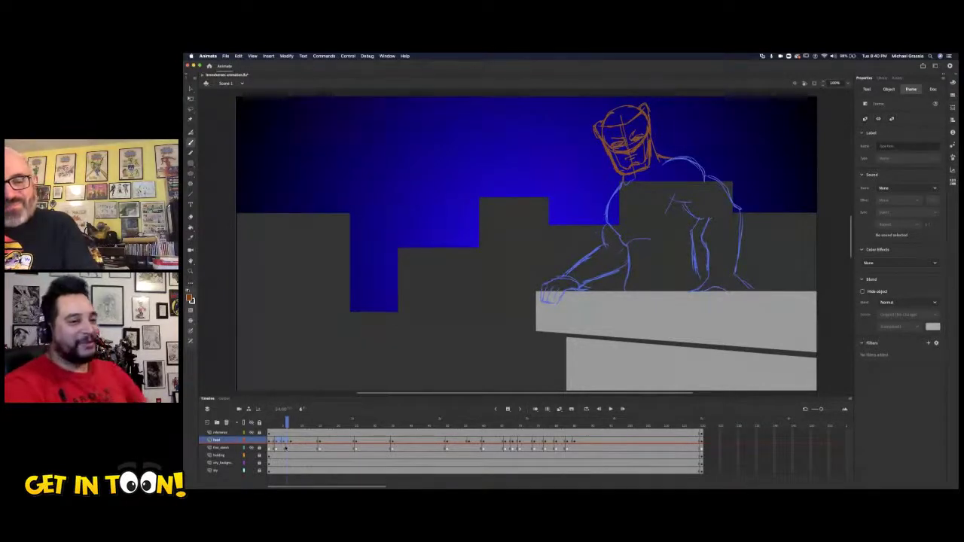
right_click(285, 441)
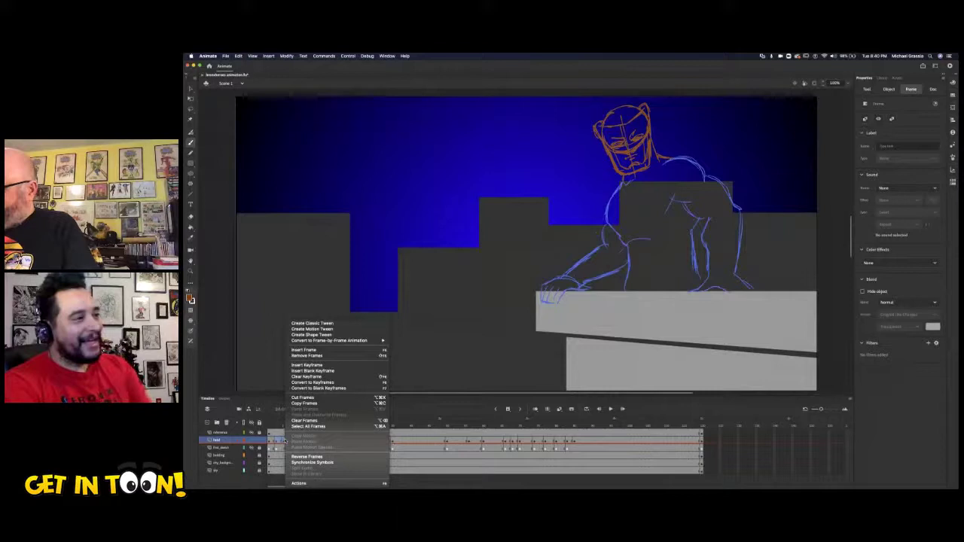
click(322, 403)
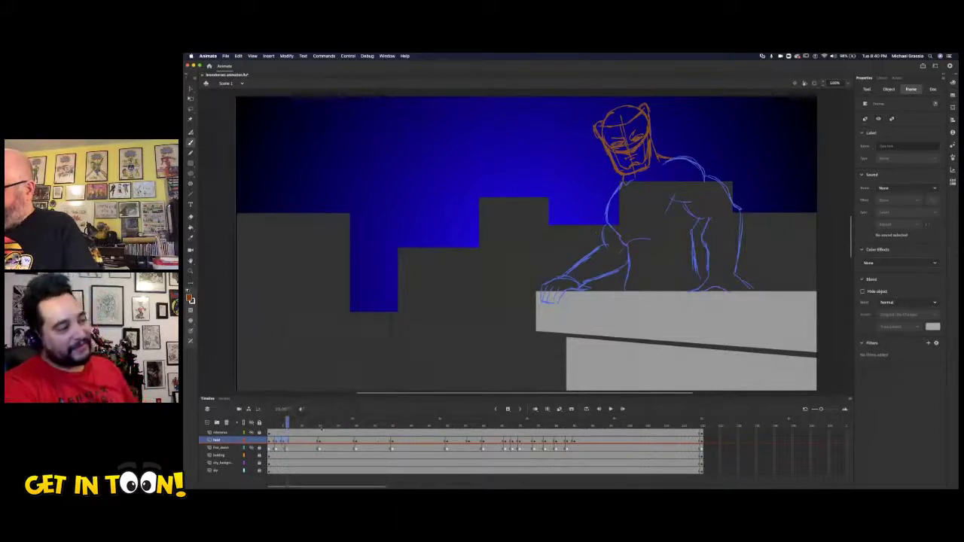
Paste and overwrite the copied in-between frames on the head layer, starting at frame 10.
click(299, 441)
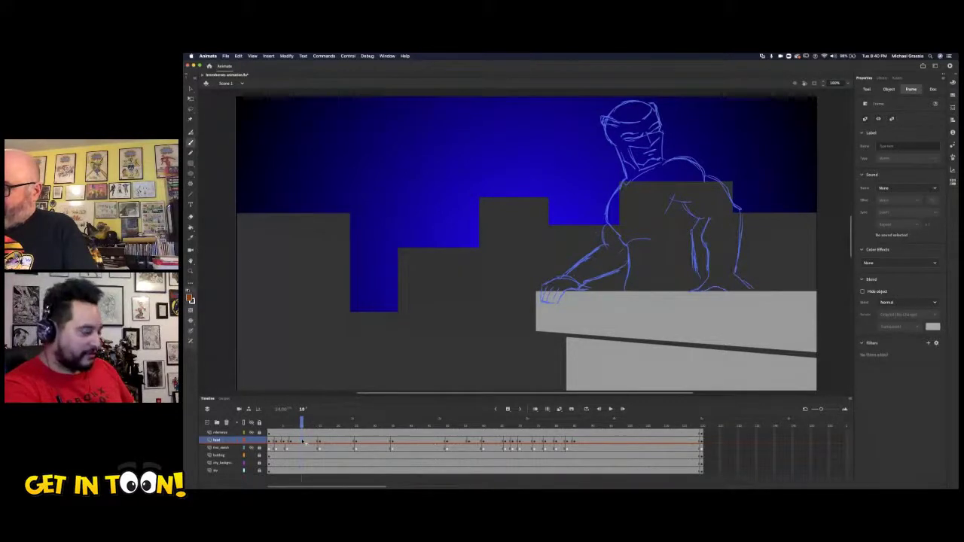
right_click(304, 441)
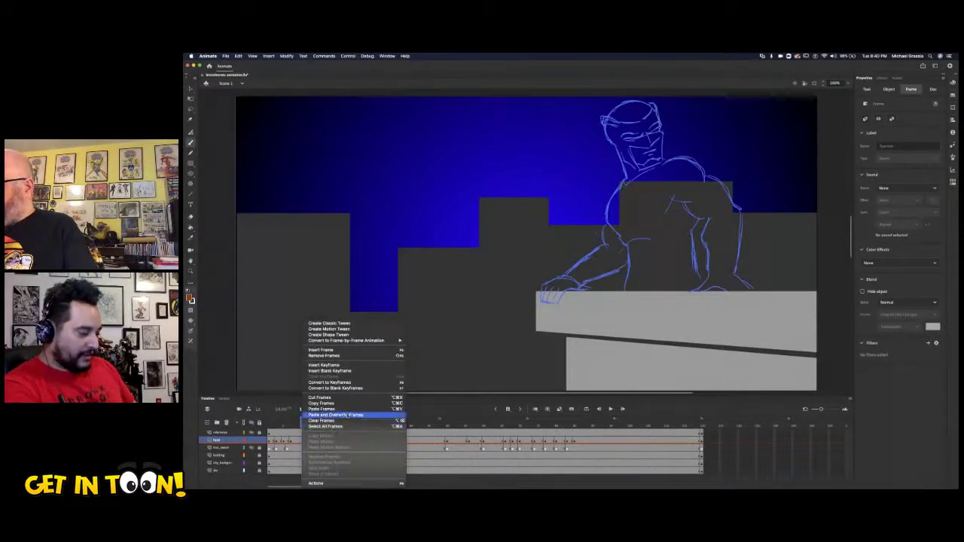
click(348, 415)
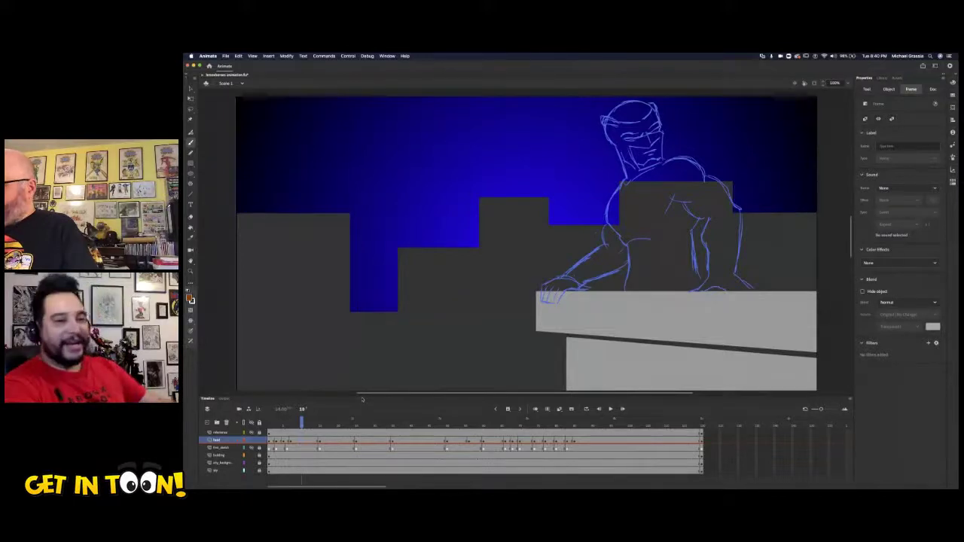
key(super+z)
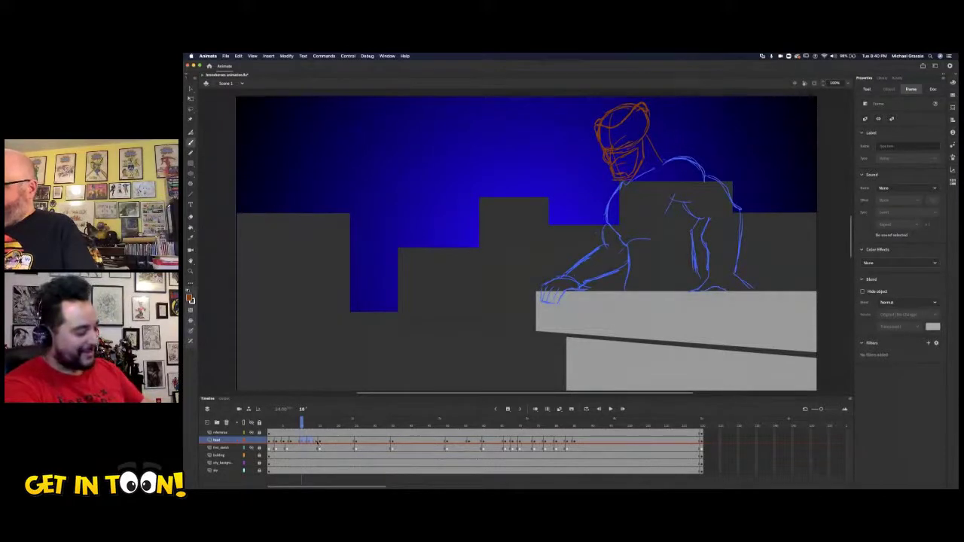
Check the pasted in-betweens against the neighbouring poses, then remove one blue three-quarter head frame at frame 14.
click(320, 446)
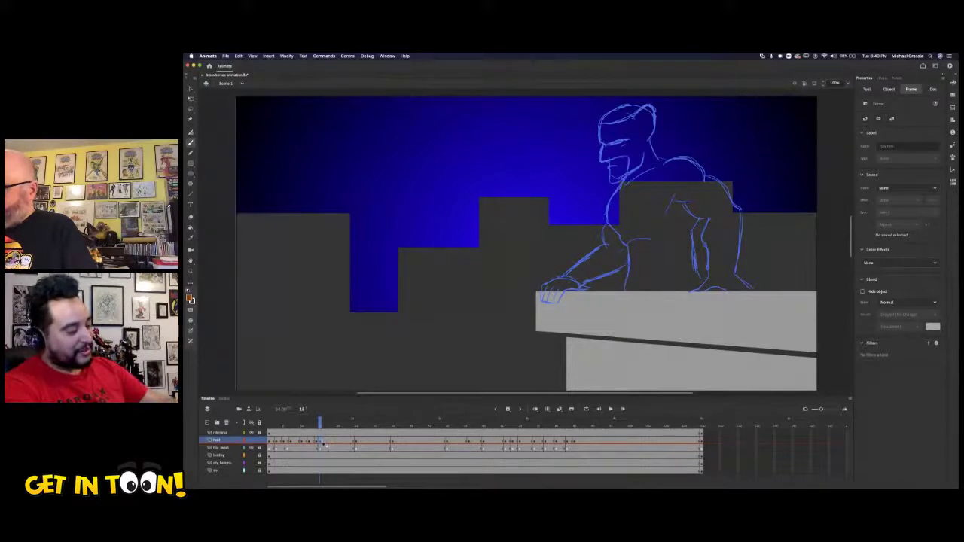
click(316, 442)
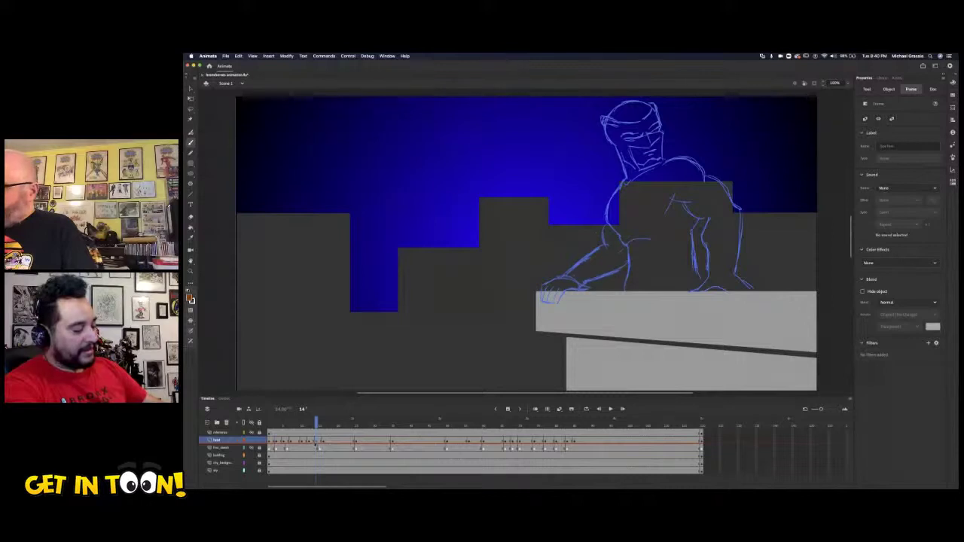
click(312, 442)
click(303, 442)
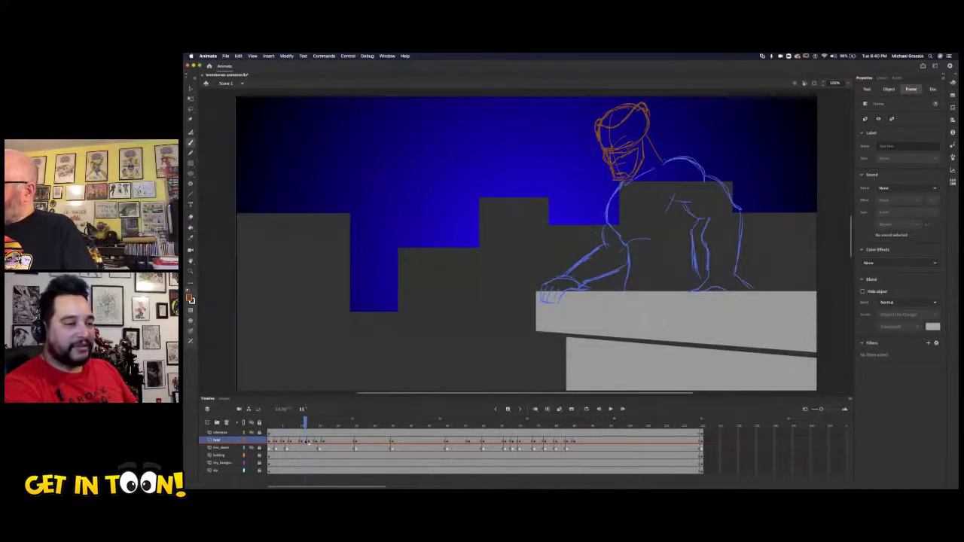
click(308, 442)
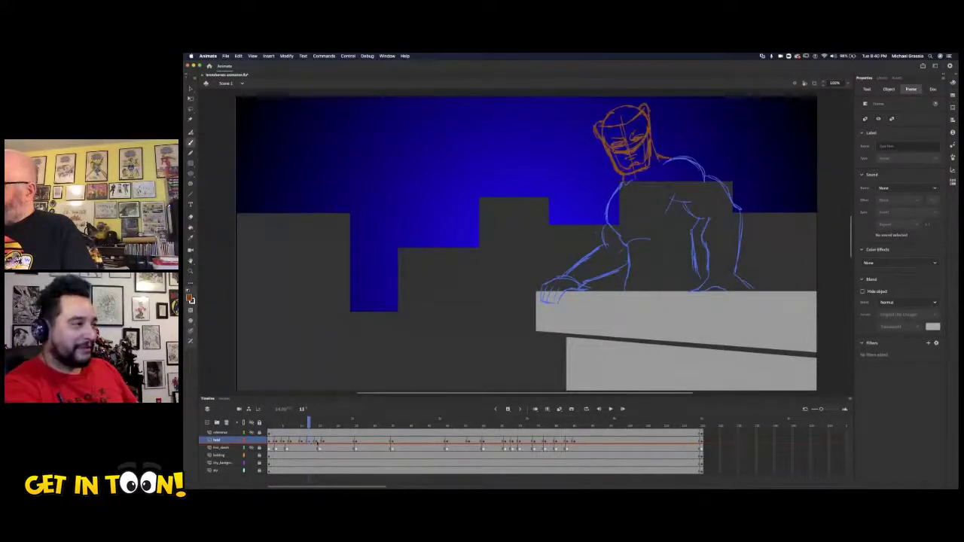
click(317, 442)
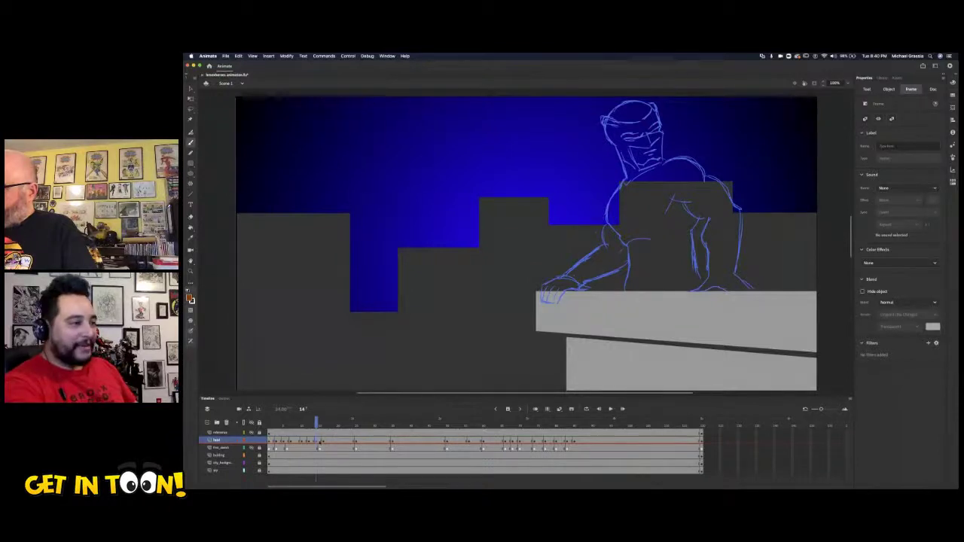
right_click(319, 444)
click(316, 443)
right_click(316, 443)
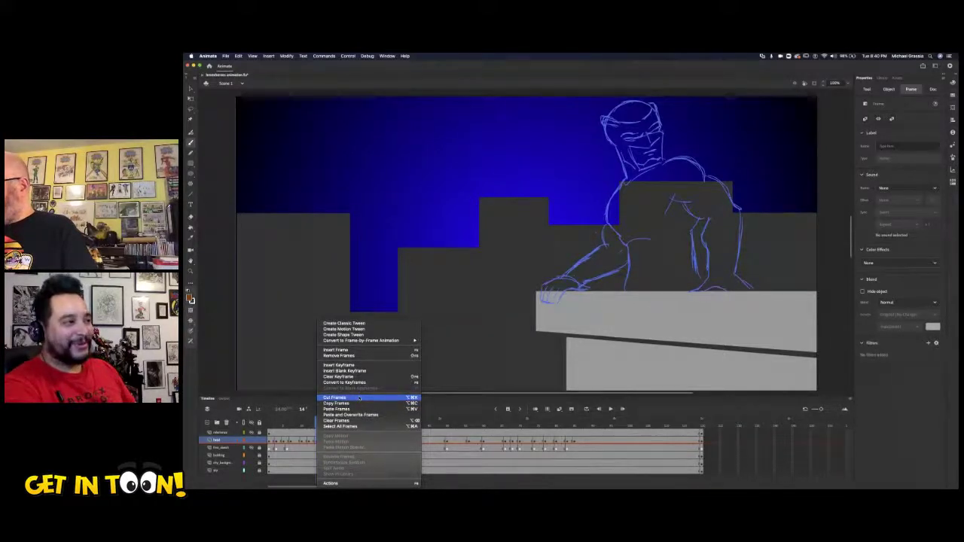
click(370, 357)
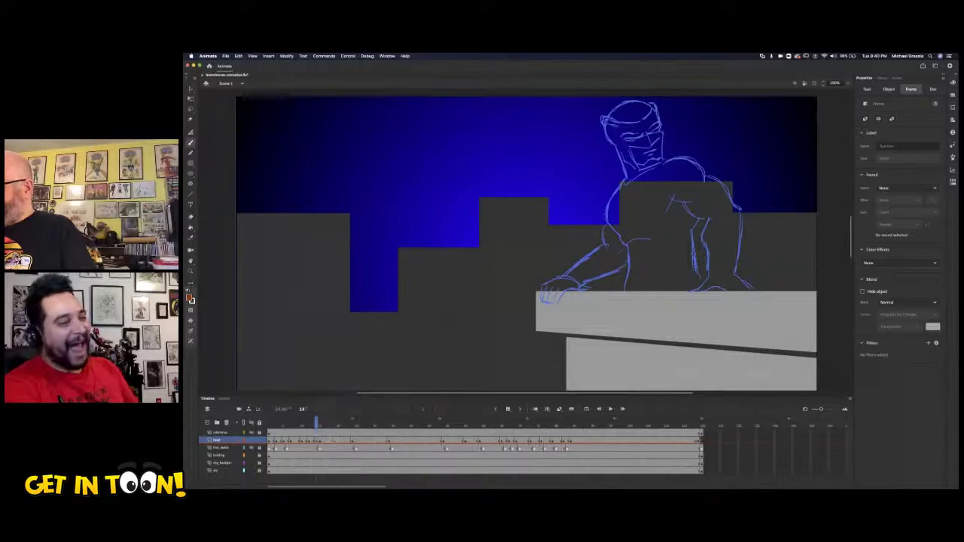
Remove the leftover blue three-quarter head frame at frame 14 so the profile head directly follows the pasted in-betweens.
mouse_move(318, 426)
mouse_down()
mouse_move(295, 429)
mouse_move(306, 430)
mouse_up()
key(period)
key(period)
key(period)
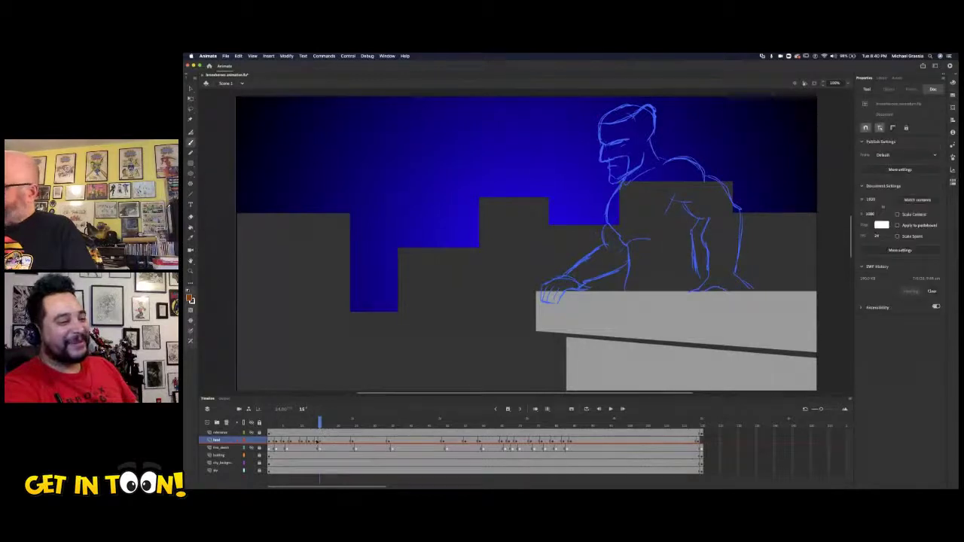
key(comma)
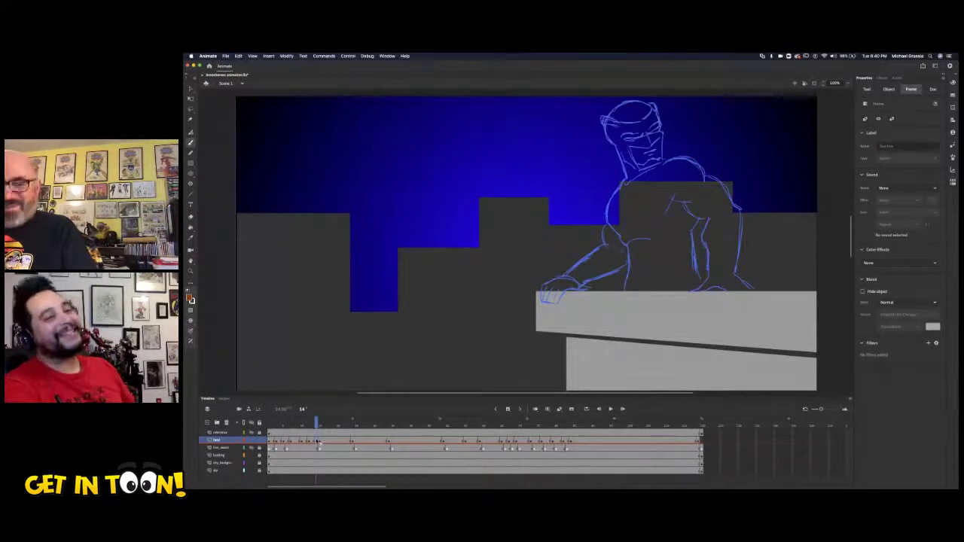
right_click(317, 441)
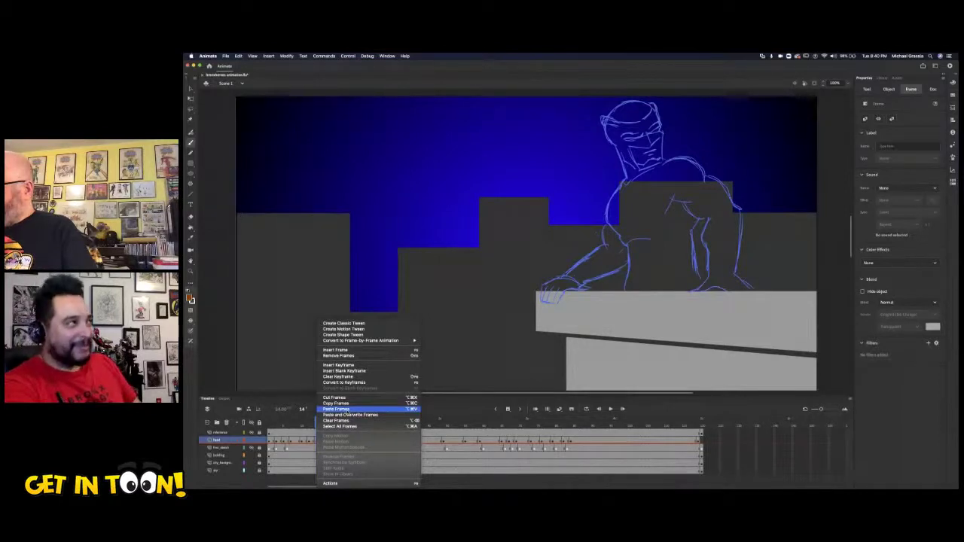
click(338, 356)
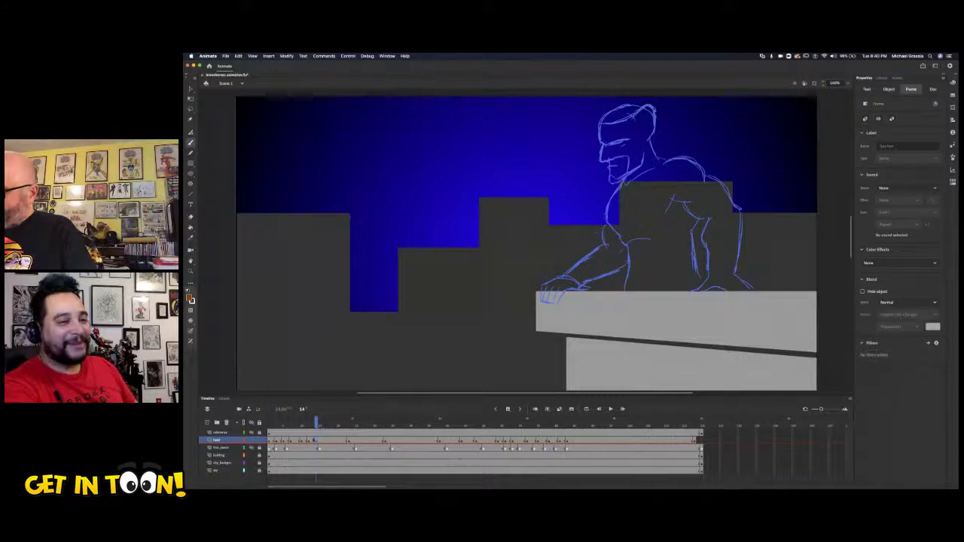
click(311, 439)
right_click(310, 440)
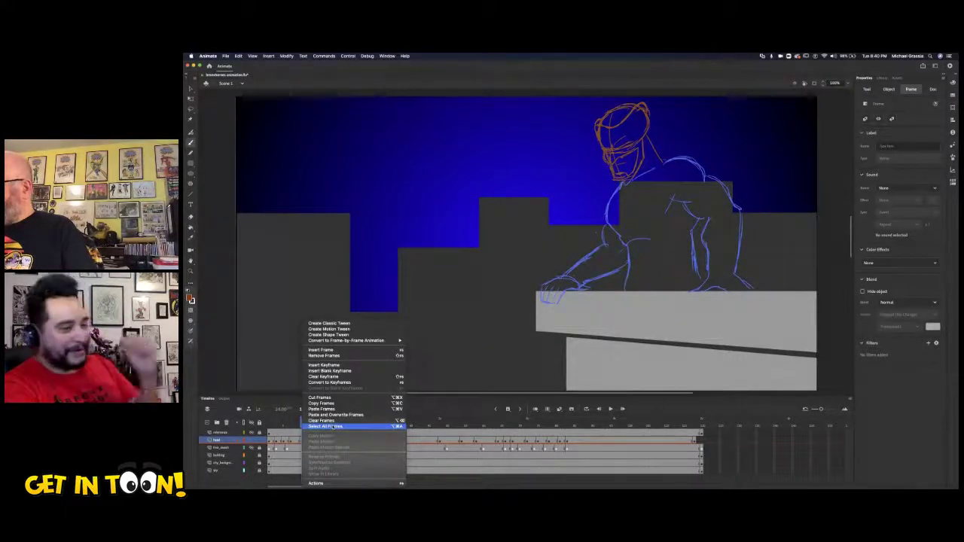
key(Return)
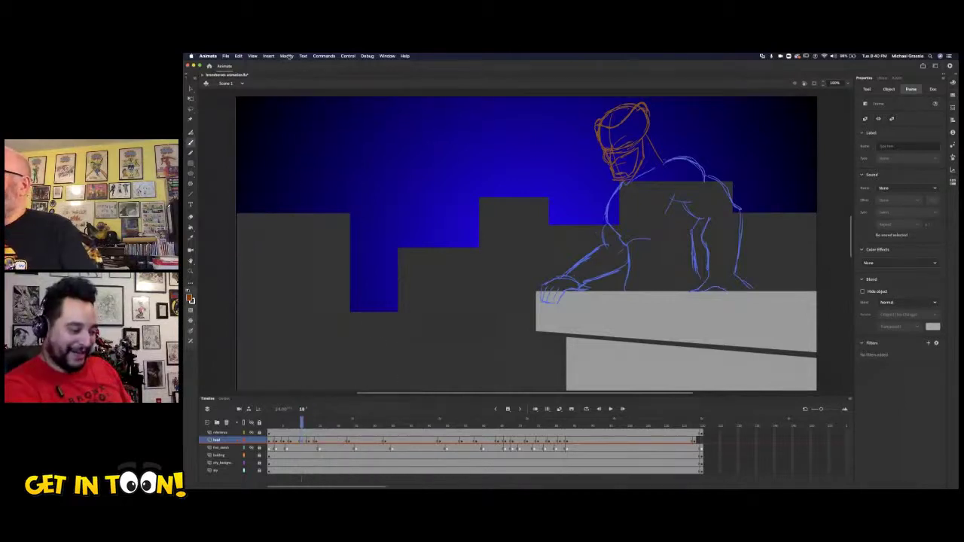
click(287, 57)
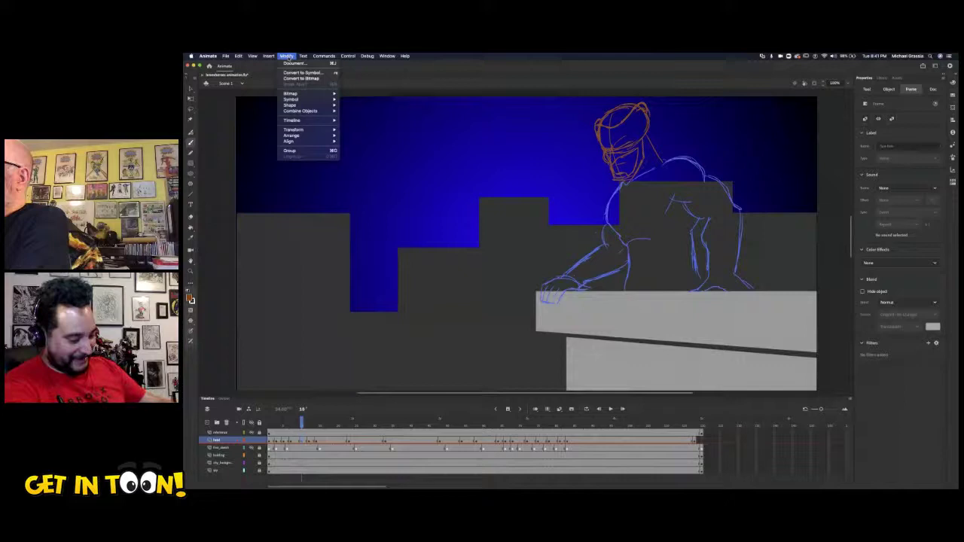
mouse_move(307, 134)
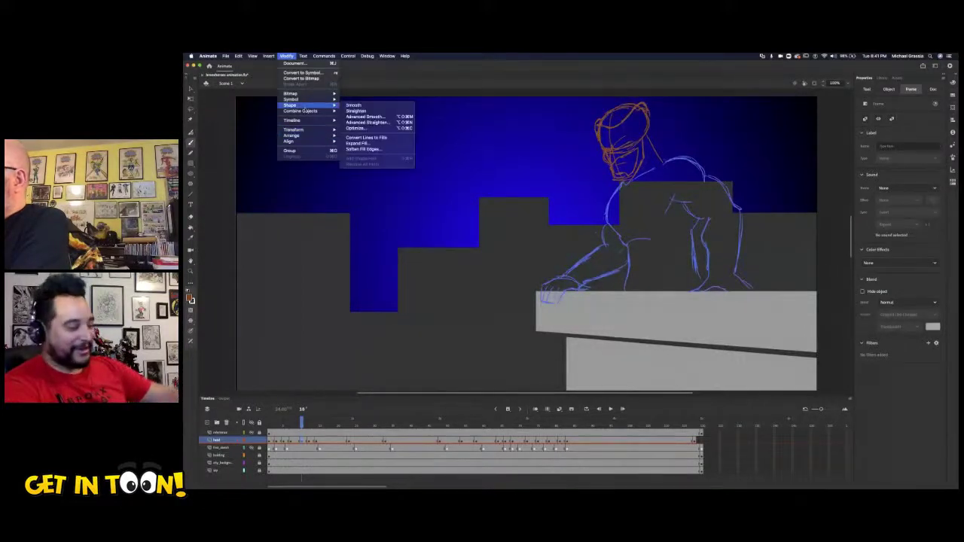
mouse_move(337, 110)
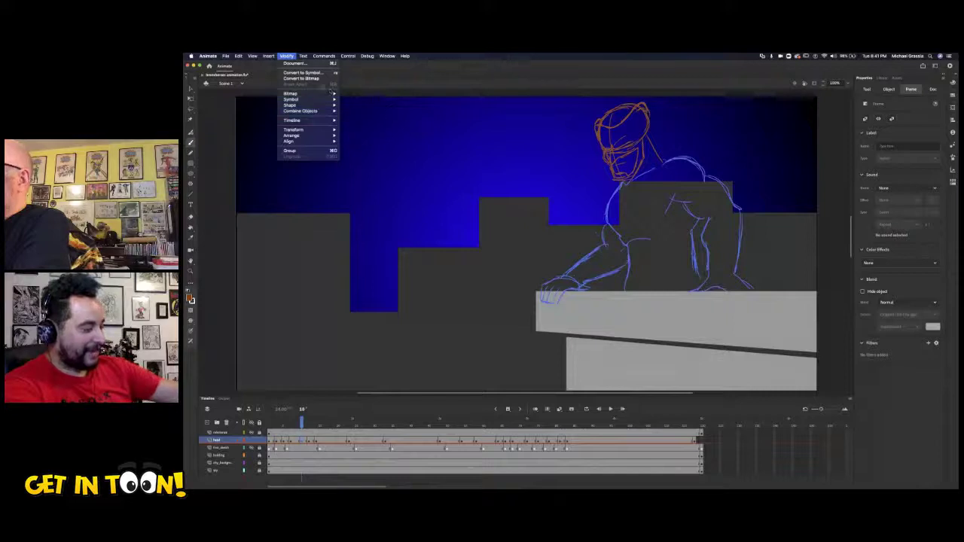
mouse_move(268, 56)
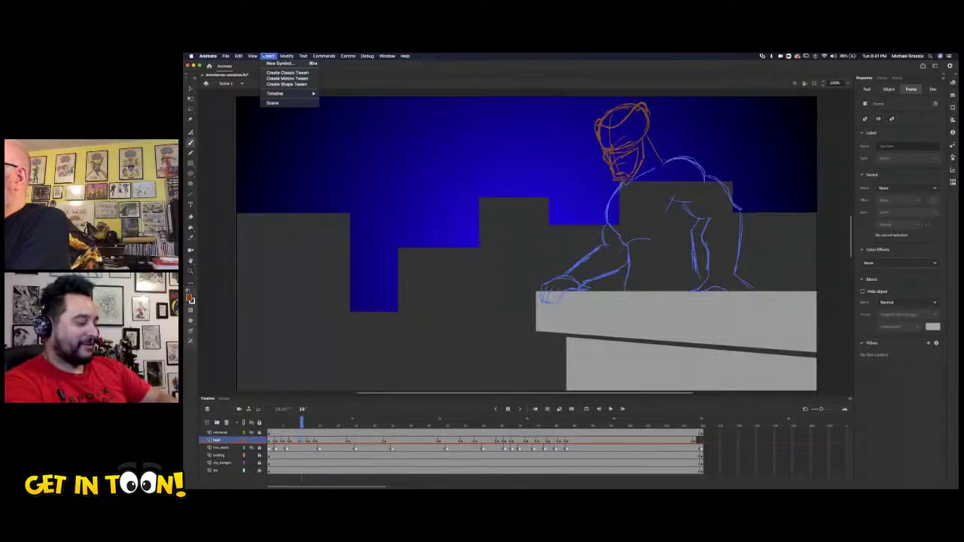
click(268, 56)
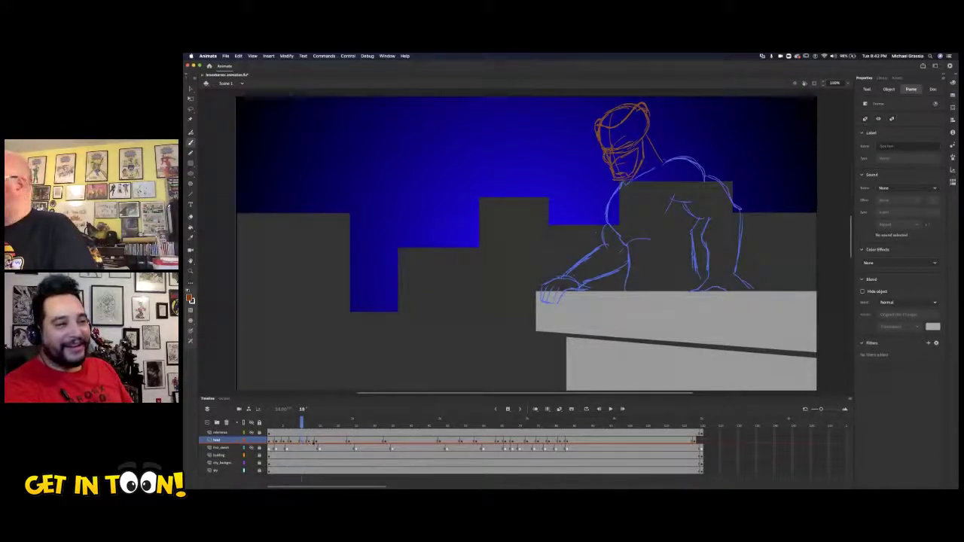
Select the pasted orange in-between heads across frames 10 to 13 on the head layer and reverse their order.
click(313, 442)
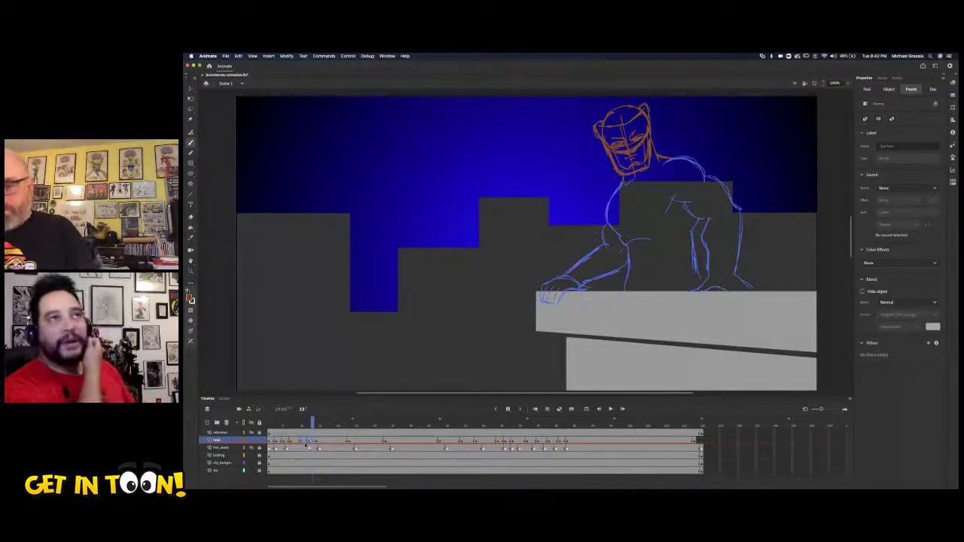
right_click(309, 441)
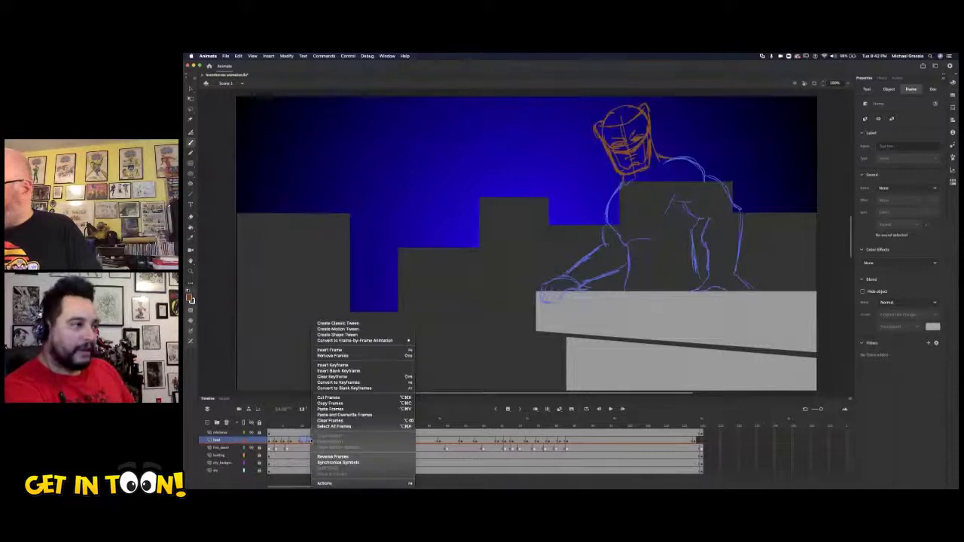
click(370, 457)
Go through the opening frames one by one to check how the reversed in-betweens carry the head back to profile.
mouse_move(312, 424)
mouse_down()
mouse_move(269, 427)
mouse_move(316, 422)
mouse_up()
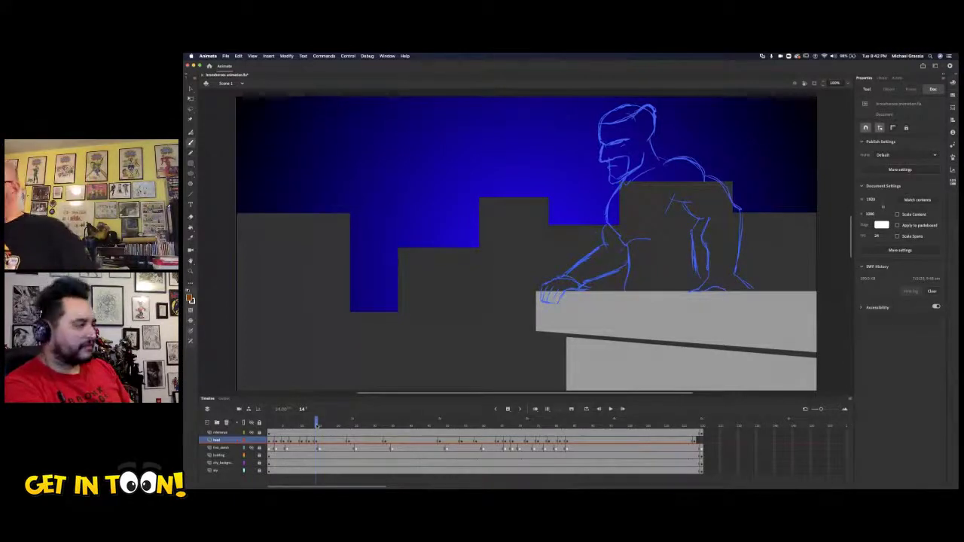
drag(316, 424, 251, 440)
key(period)
key(period)
key(period)
key(period)
key(period)
key(period)
key(period)
key(period)
key(period)
key(period)
key(period)
key(period)
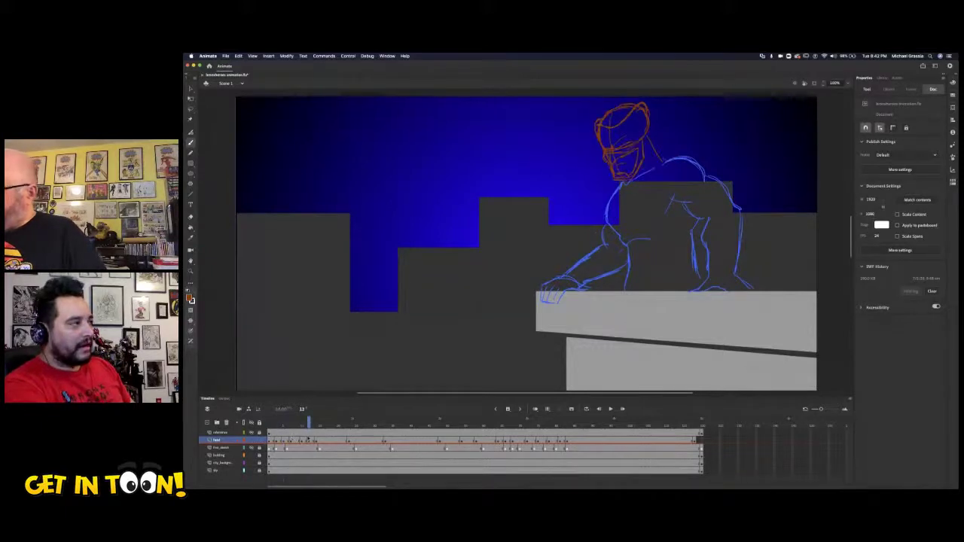
key(period)
key(period)
key(period)
key(period)
key(period)
key(period)
key(period)
key(period)
key(period)
key(period)
key(period)
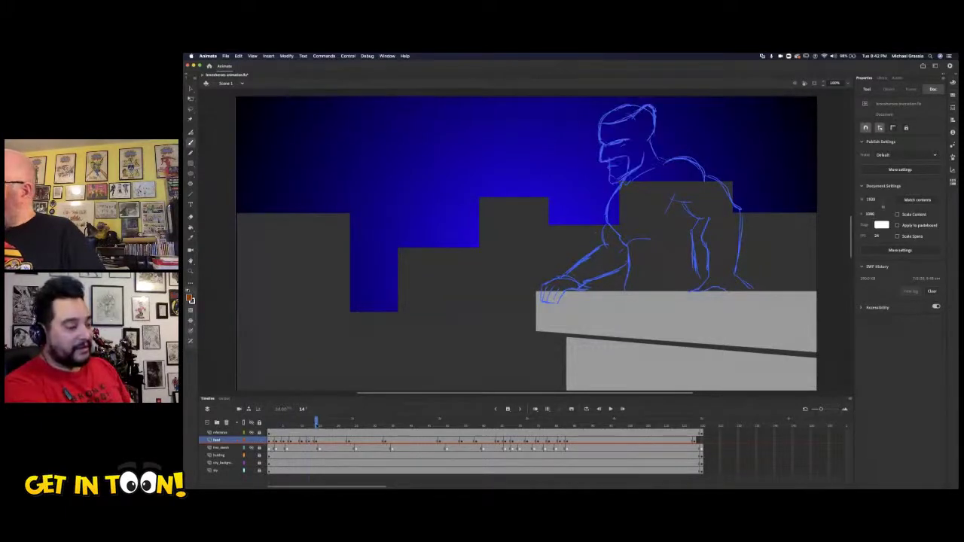
key(comma)
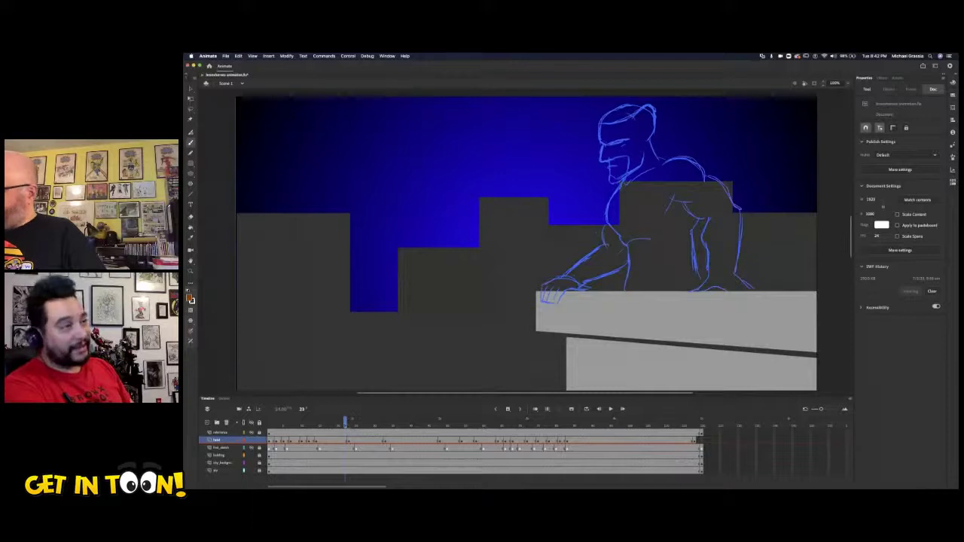
key(comma)
key(comma)
key(comma)
key(comma)
key(comma)
key(comma)
Insert a keyframe at frame 17 on the head layer and compare its profile head with the next pose using onion skinning.
click(327, 441)
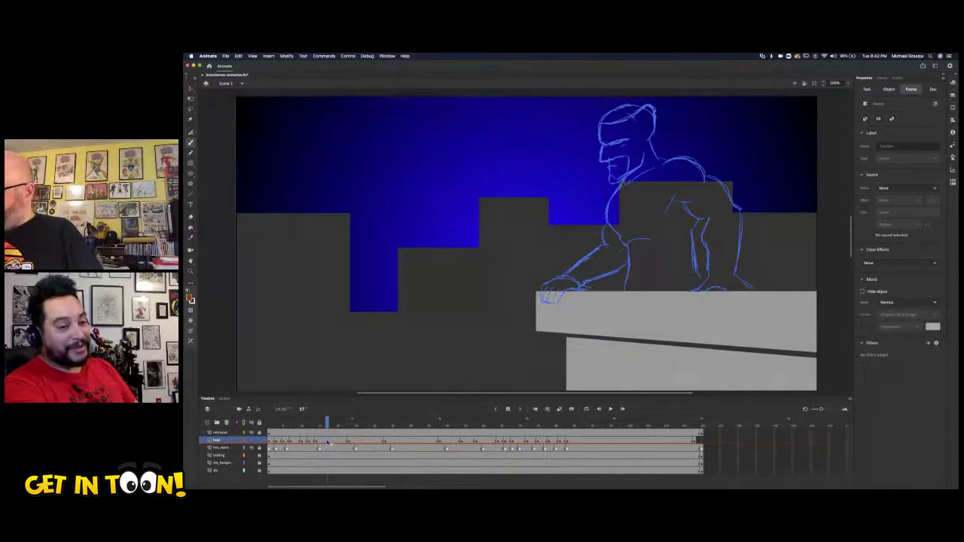
right_click(328, 443)
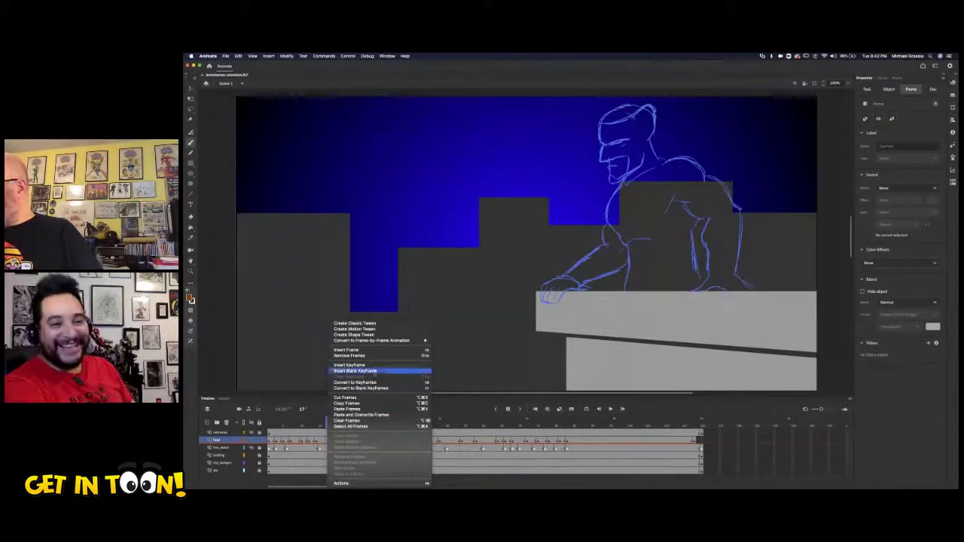
click(354, 370)
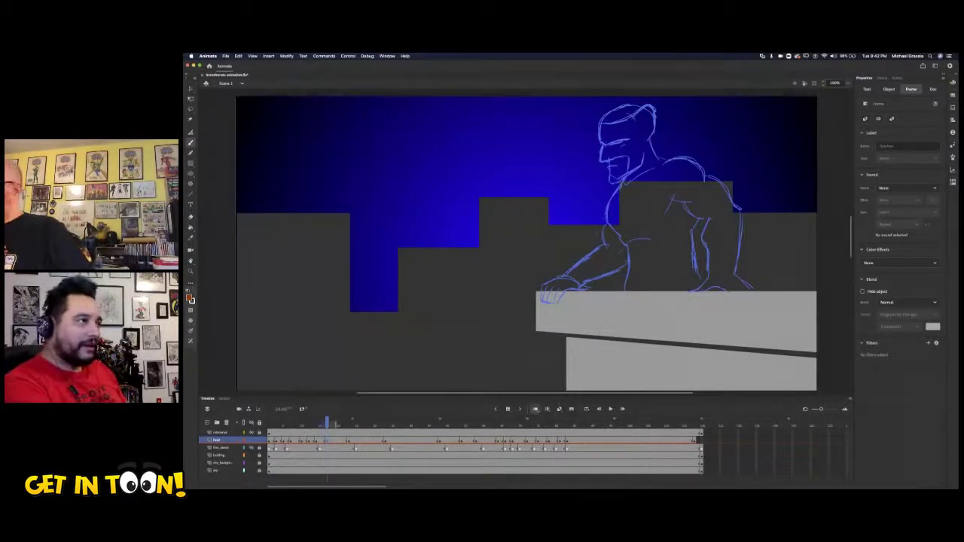
drag(326, 425, 348, 426)
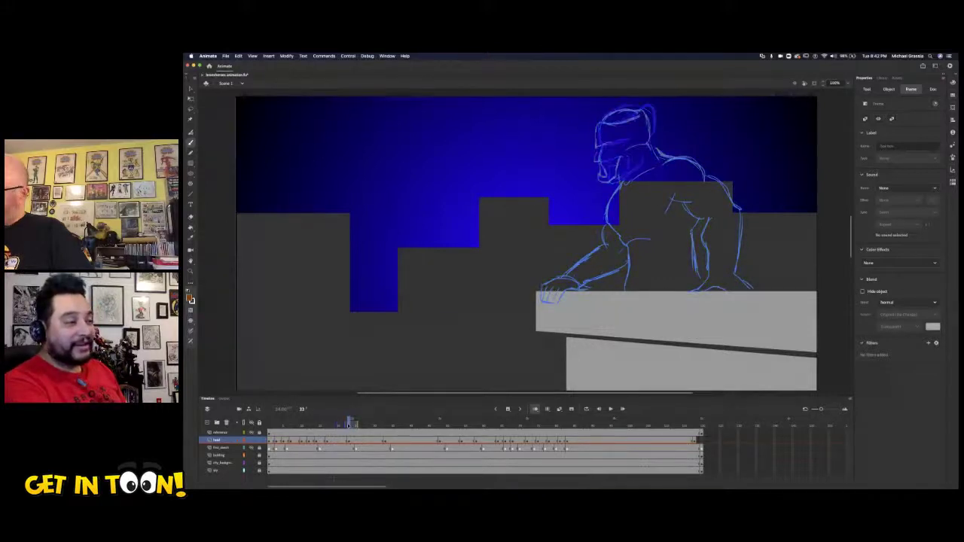
key(comma)
key(comma)
key(comma)
key(comma)
key(comma)
key(comma)
key(comma)
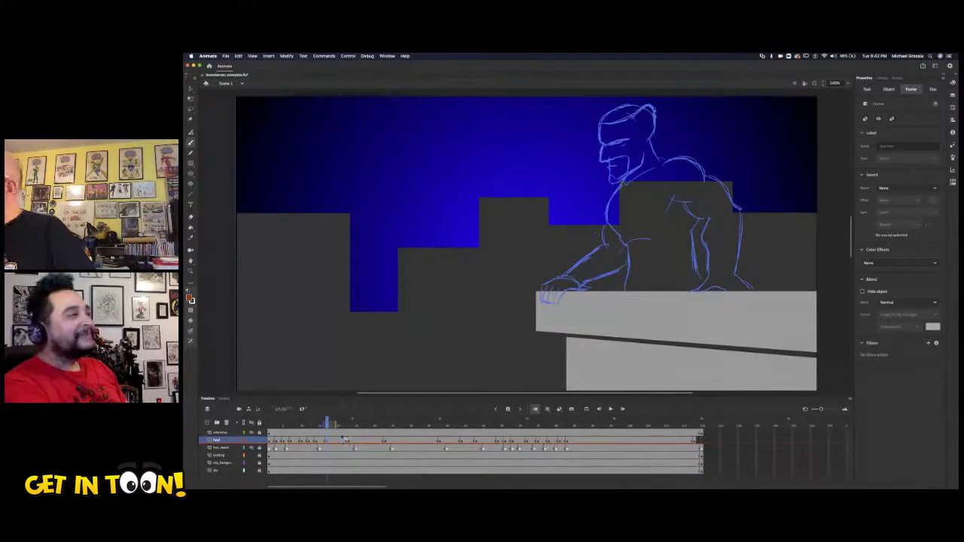
Move the new profile head keyframe on the head layer from frame 17 to frame 21.
click(342, 423)
key(period)
key(period)
drag(348, 425, 340, 423)
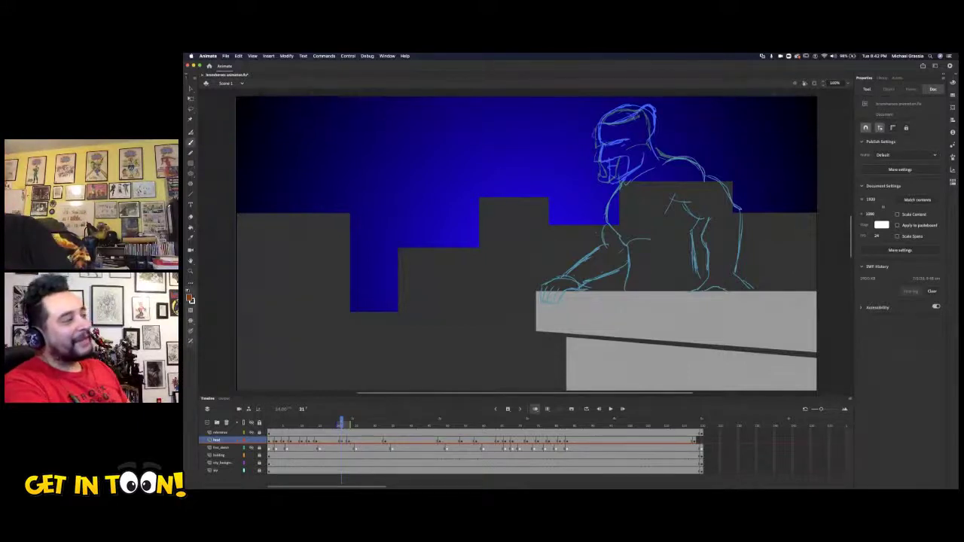
Switch to the Classic Brush and set its fill colour to orange.
key(b)
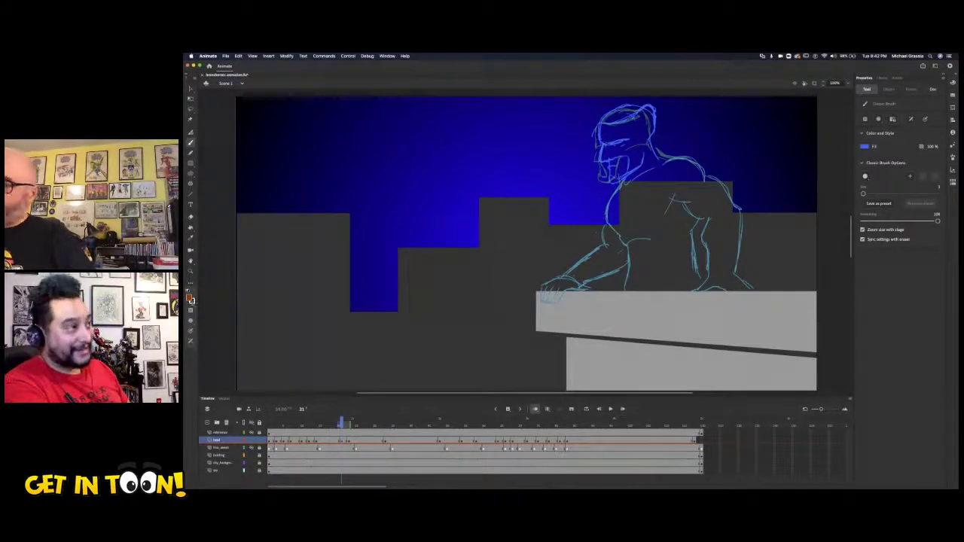
click(191, 300)
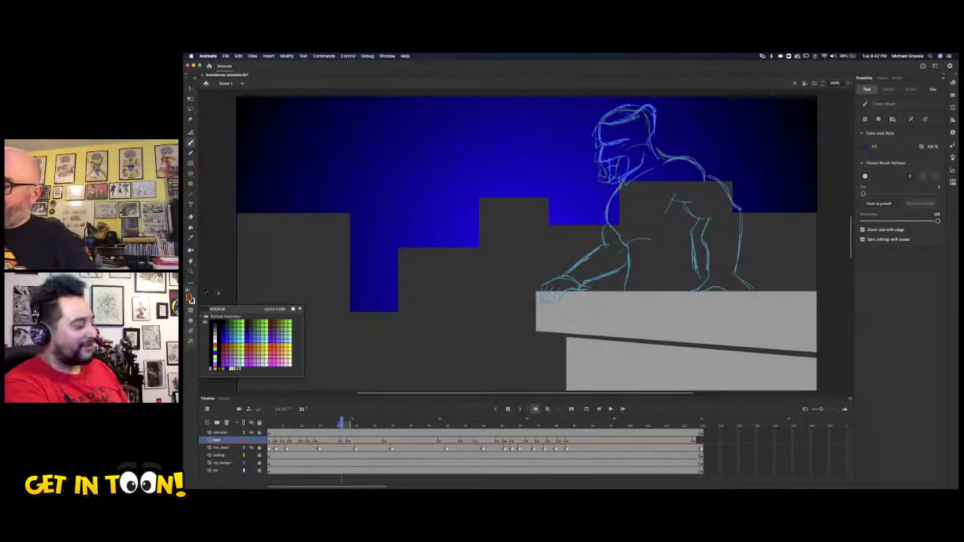
click(280, 340)
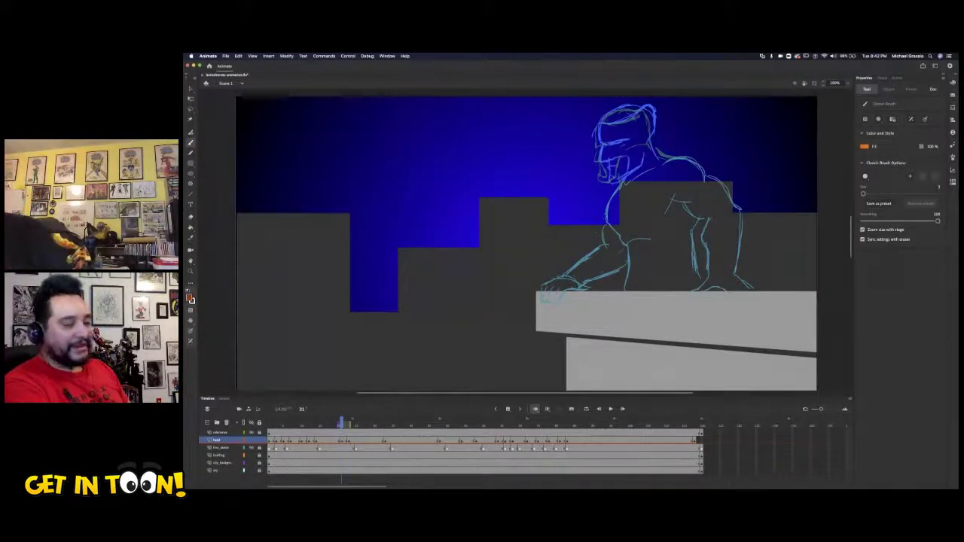
Try sketching a rough orange in-between head with skull, jaw and neck over the blue profile head at frame 21.
mouse_move(604, 118)
mouse_down()
mouse_move(598, 135)
mouse_move(610, 148)
mouse_move(637, 149)
mouse_up()
mouse_move(607, 115)
mouse_down()
mouse_move(644, 113)
mouse_move(634, 151)
mouse_up()
mouse_move(637, 109)
mouse_down()
mouse_move(647, 141)
mouse_move(625, 152)
mouse_up()
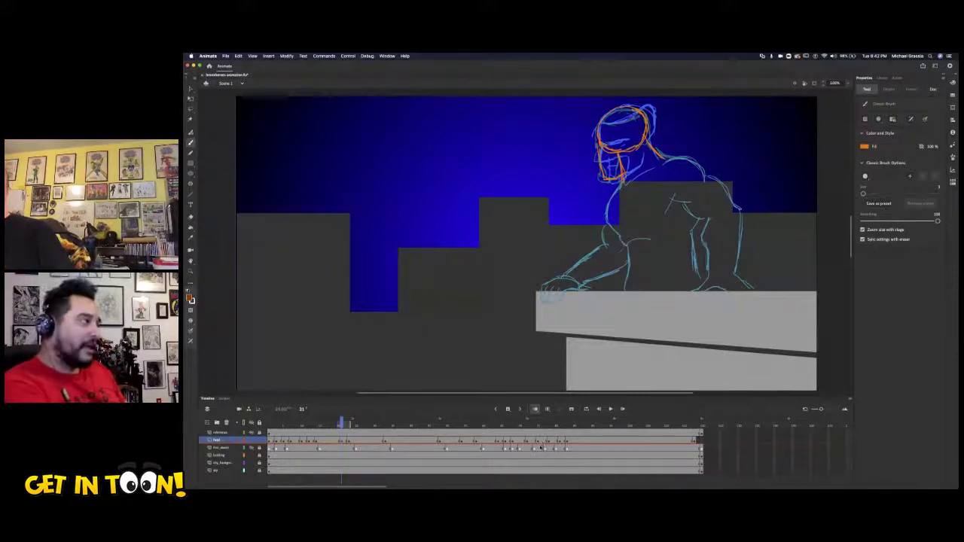
Turn off onion skinning and flip between the frame 21 sketch and the following pose to check the movement.
click(534, 409)
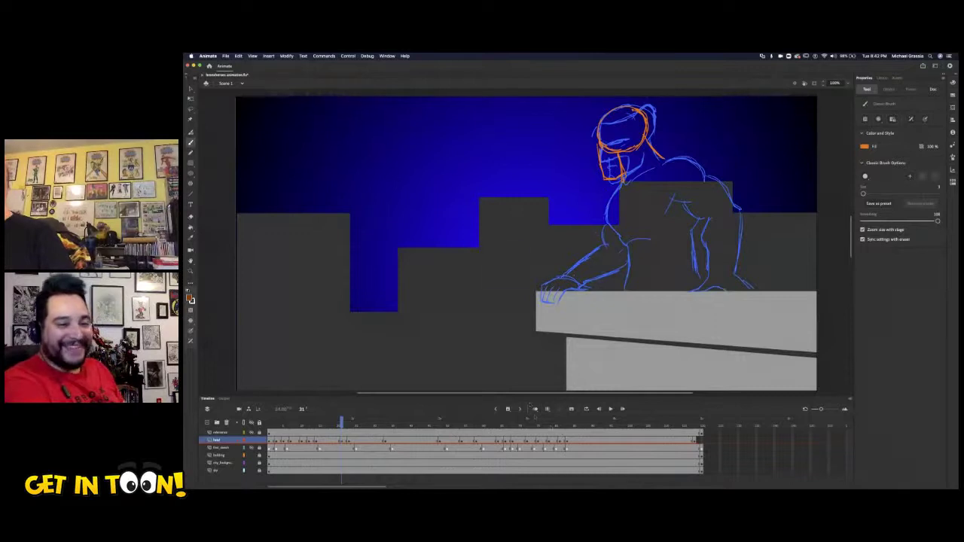
key(period)
key(period)
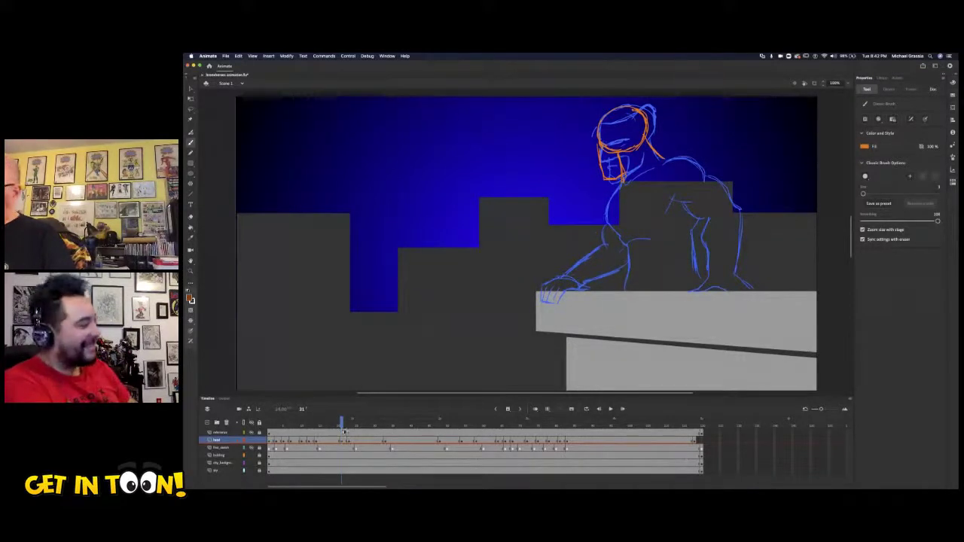
key(comma)
key(comma)
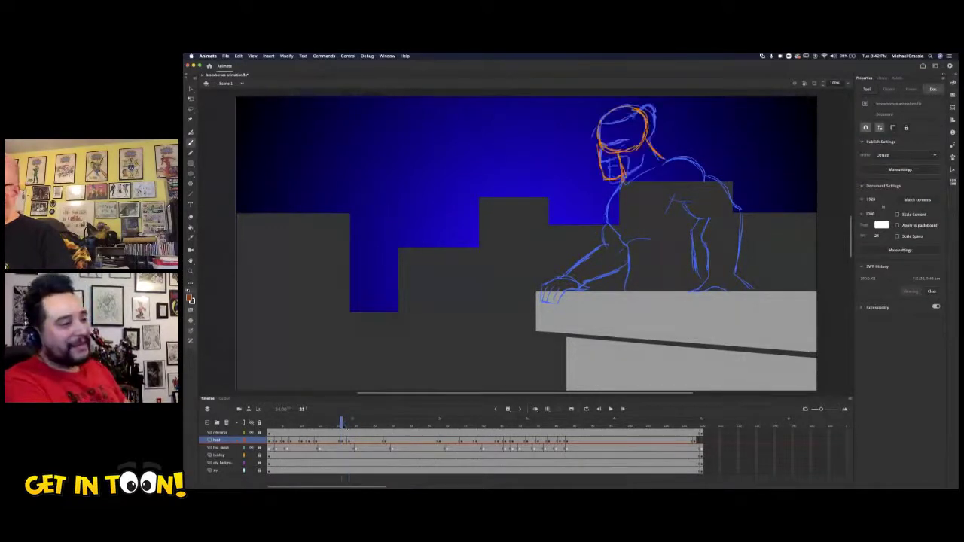
key(period)
key(period)
key(comma)
key(comma)
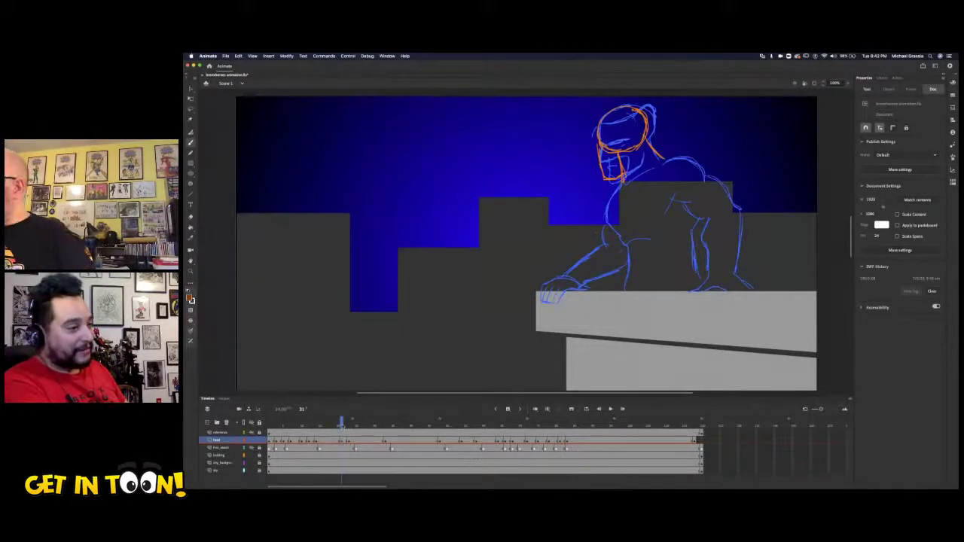
Undo all the orange head strokes at frame 21.
key(super+z)
key(super+z)
key(super+z)
key(super+z)
key(super+z)
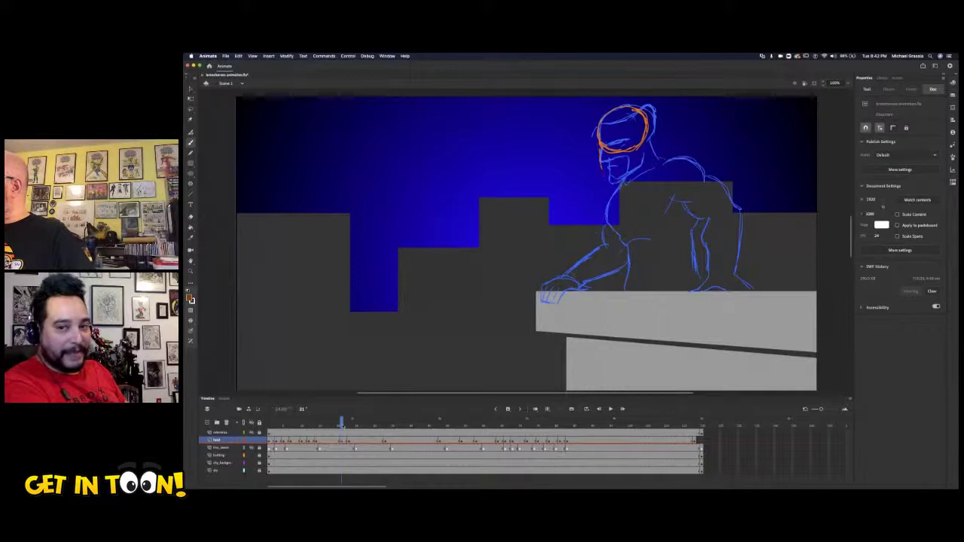
key(super+z)
key(super+z)
key(super+z)
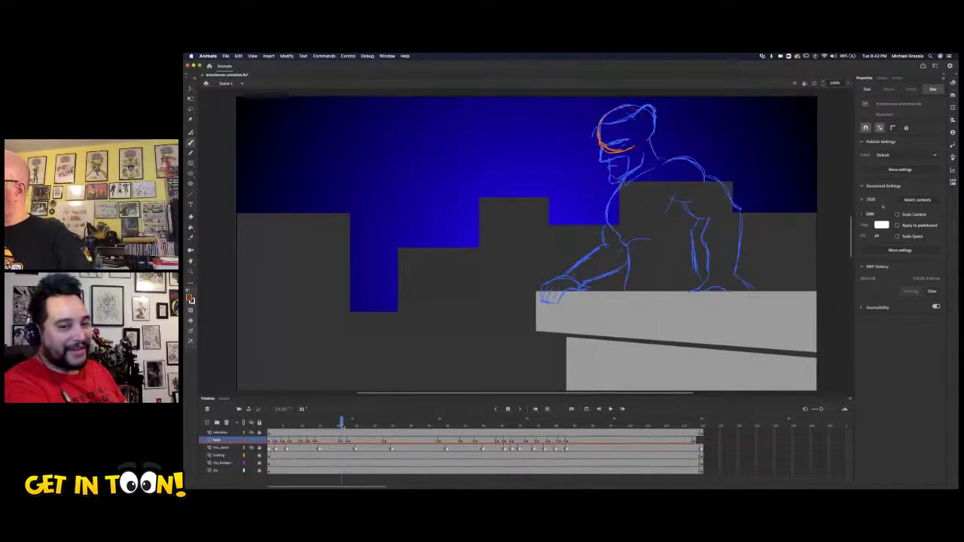
key(super+z)
key(super+z)
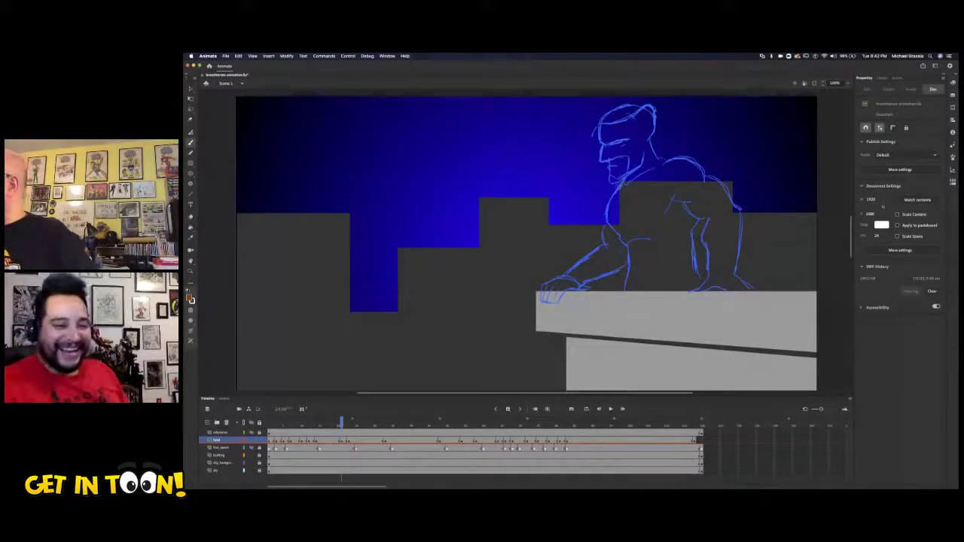
Lasso the copied blue profile head at frame 21 and delete it.
mouse_move(625, 185)
mouse_down()
mouse_move(678, 123)
mouse_move(636, 100)
mouse_move(578, 130)
mouse_move(606, 189)
mouse_up()
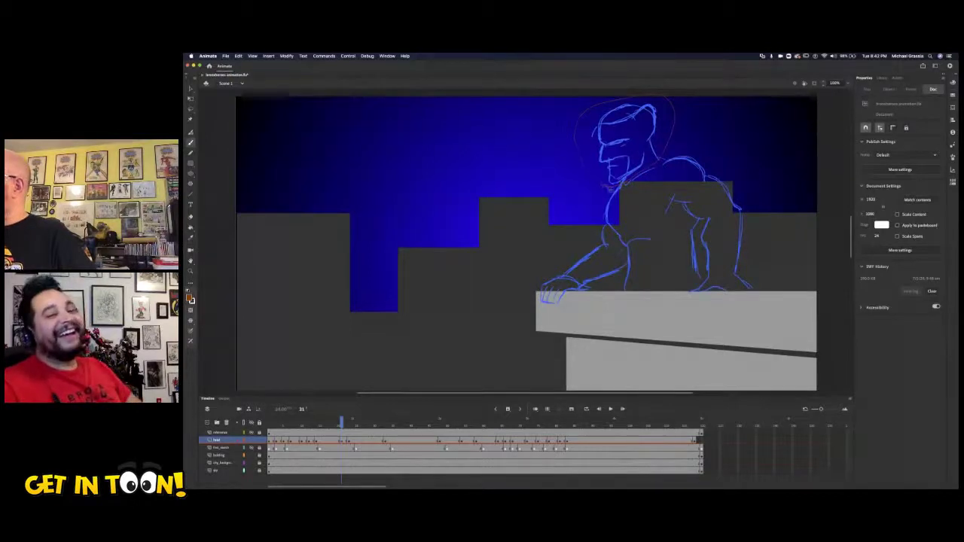
key(Delete)
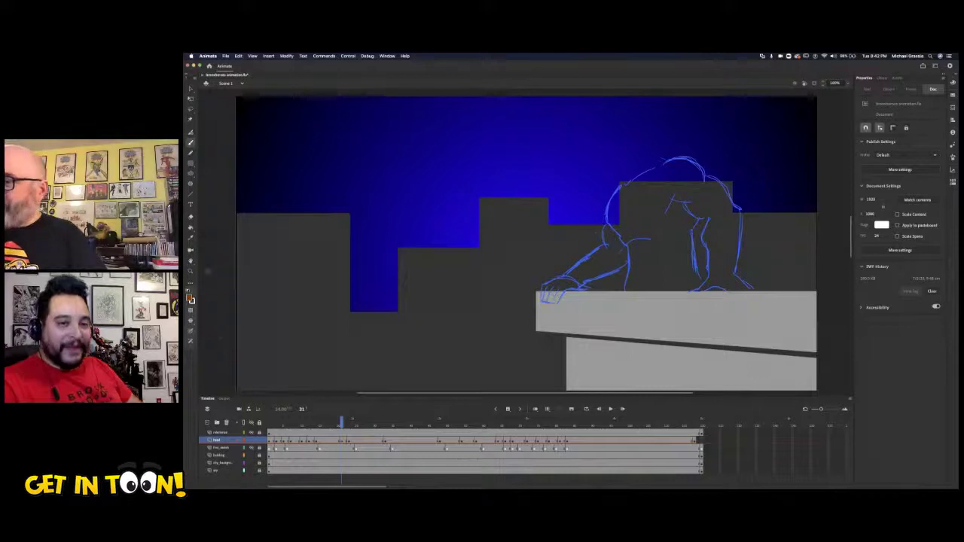
Sketch a new orange in-between head with skull, brow, facial features, jaw and neck over the onion-skinned heads at frame 21.
click(193, 154)
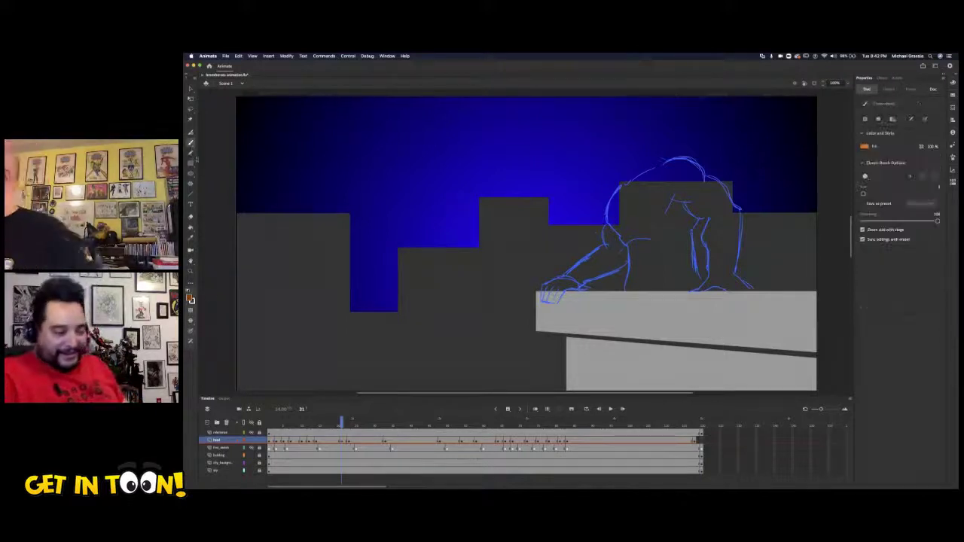
click(535, 409)
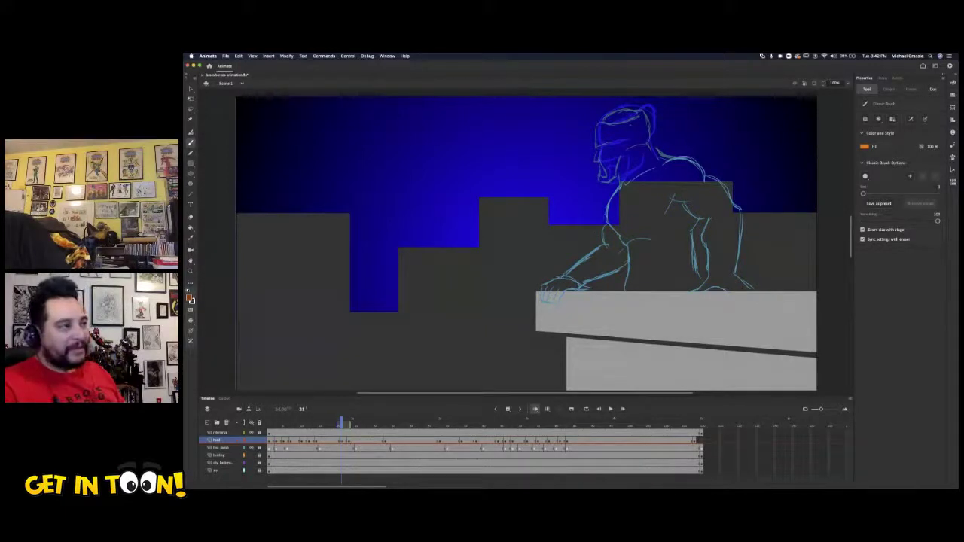
mouse_move(613, 118)
mouse_down()
mouse_move(600, 133)
mouse_move(603, 154)
mouse_move(638, 145)
mouse_move(643, 116)
mouse_move(641, 141)
mouse_up()
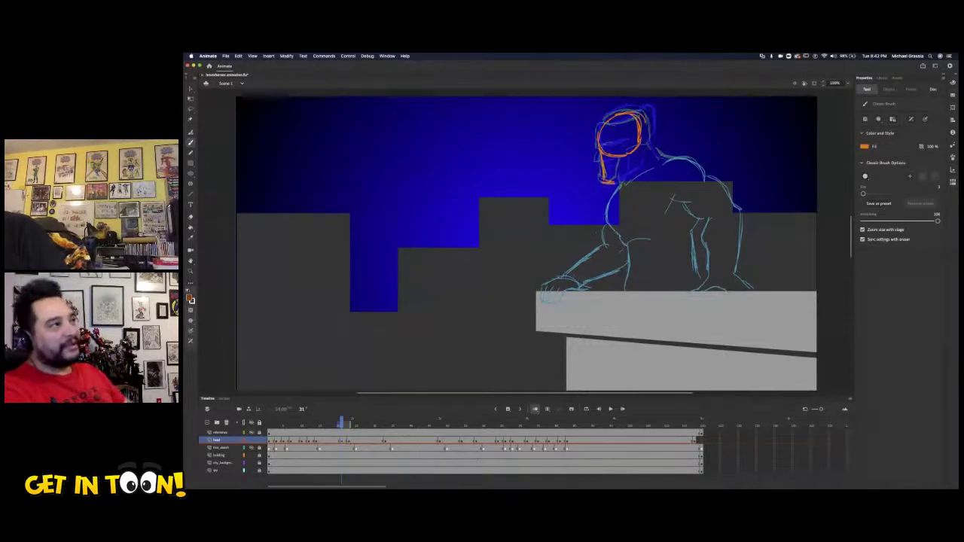
drag(612, 182, 634, 167)
drag(645, 121, 646, 151)
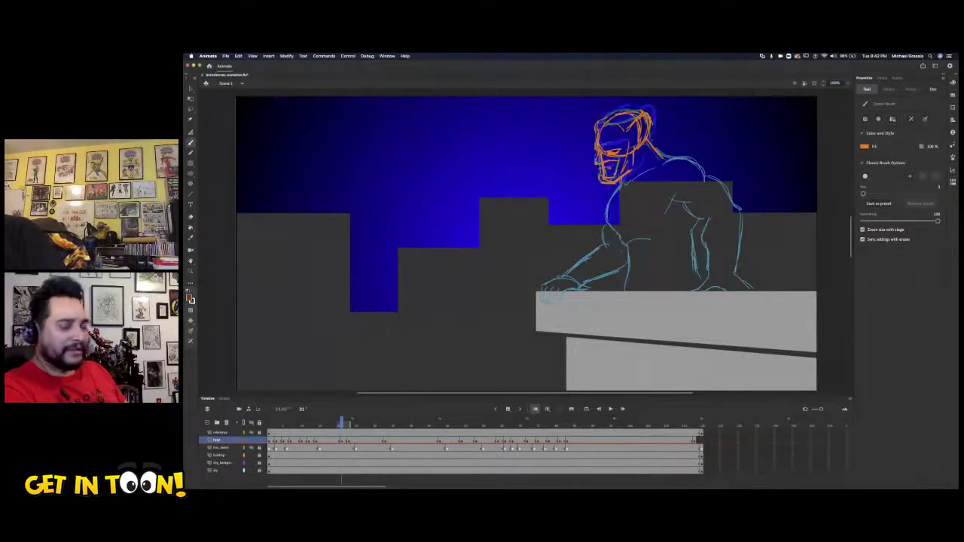
click(534, 409)
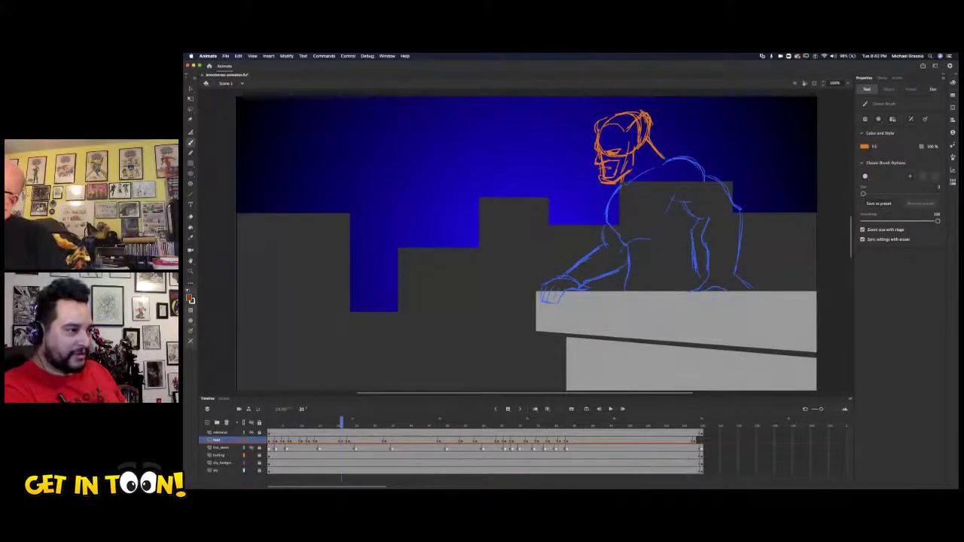
Add the outer skull line to the orange head at frame 21, then erase and redraw the ear shape at its back.
mouse_move(644, 110)
mouse_down()
mouse_move(607, 118)
mouse_move(621, 110)
mouse_up()
key(e)
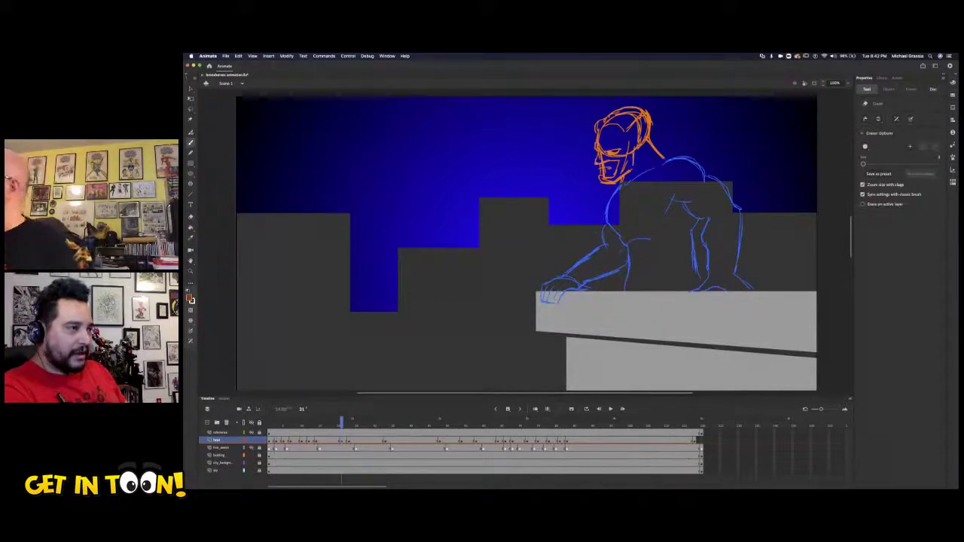
mouse_move(638, 117)
mouse_down()
mouse_move(641, 151)
mouse_move(650, 113)
mouse_move(653, 134)
mouse_move(621, 113)
mouse_move(638, 117)
mouse_up()
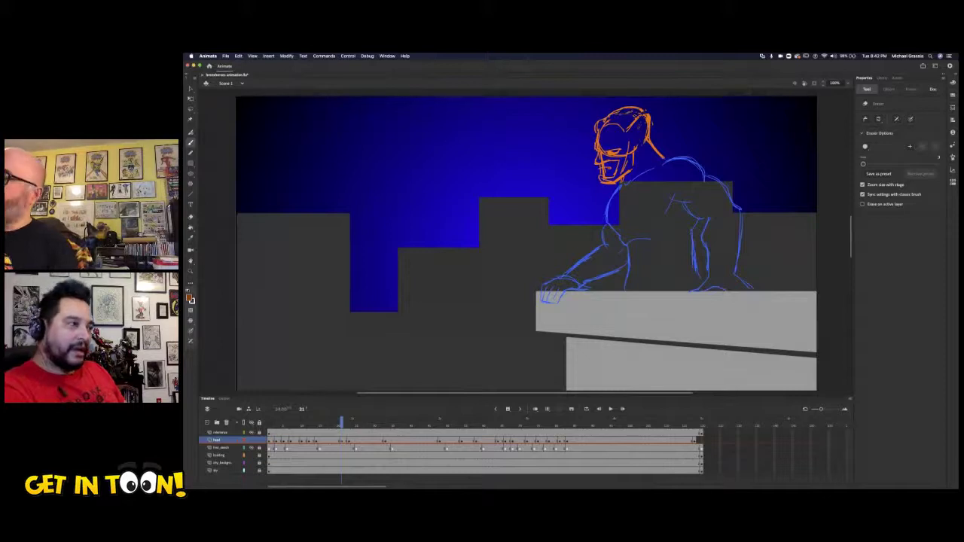
key(b)
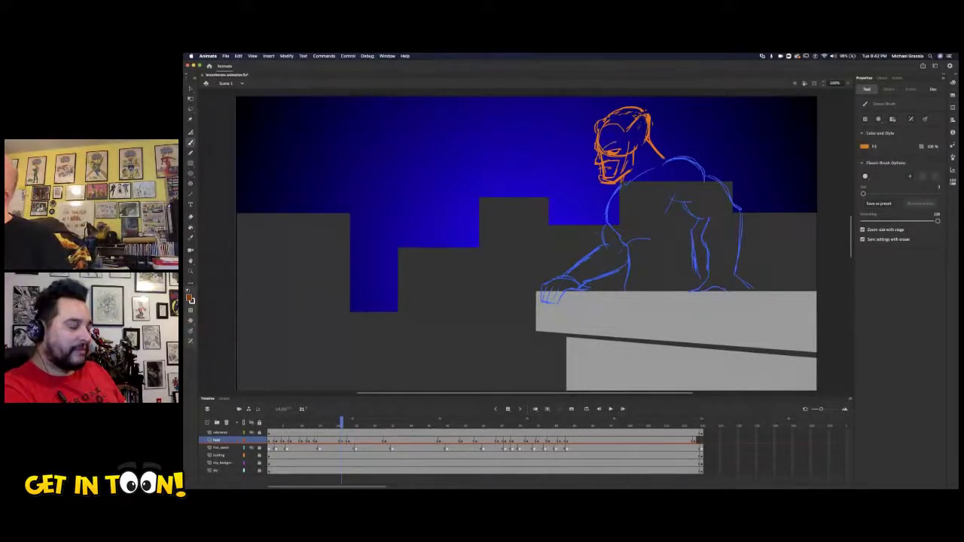
mouse_move(635, 115)
mouse_down()
mouse_move(651, 111)
mouse_move(645, 133)
mouse_up()
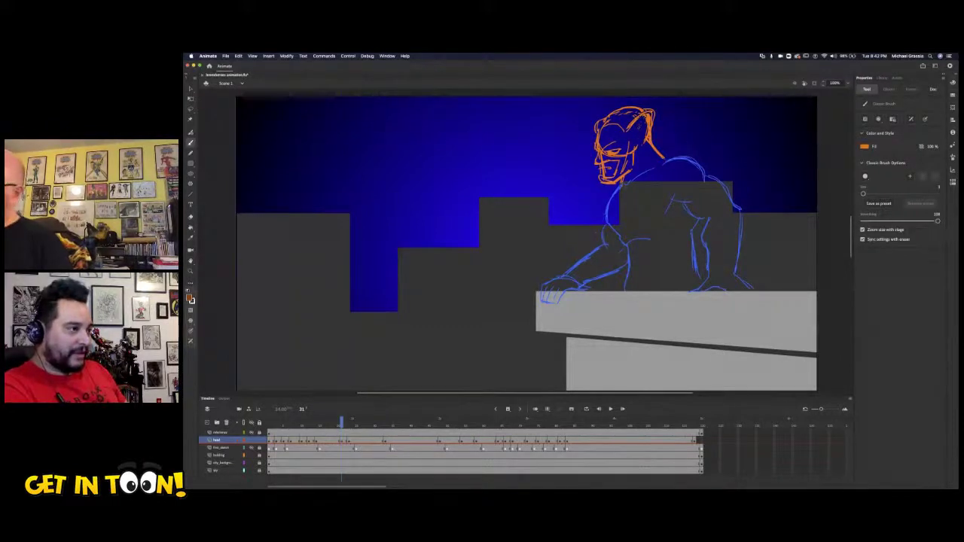
Flip back and forth between the orange head at frame 21 and the following profile pose to examine the head turn.
mouse_move(341, 424)
mouse_down()
mouse_move(353, 423)
mouse_move(343, 428)
mouse_up()
key(period)
key(period)
key(comma)
key(comma)
key(comma)
key(period)
key(period)
key(period)
key(comma)
key(comma)
key(comma)
key(period)
key(period)
key(period)
key(period)
key(comma)
key(comma)
key(comma)
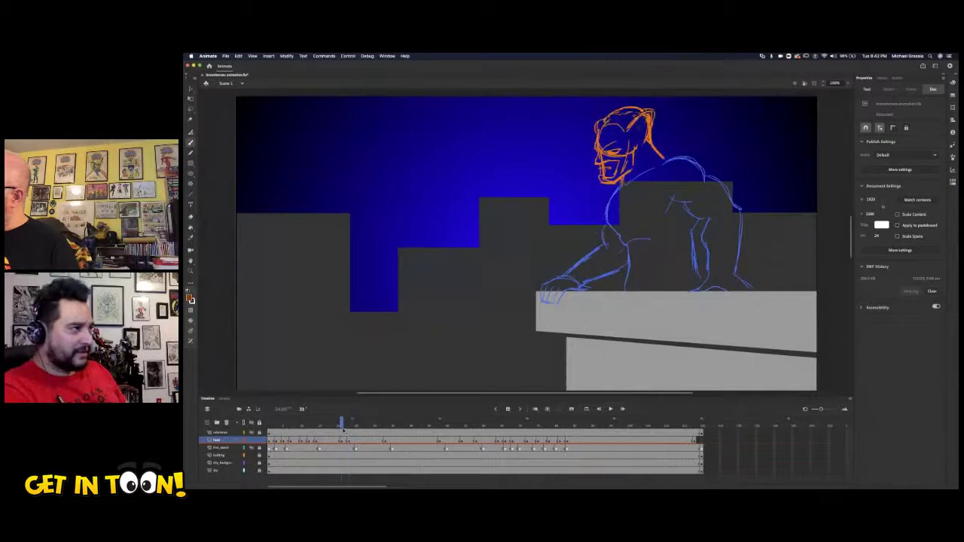
key(period)
key(comma)
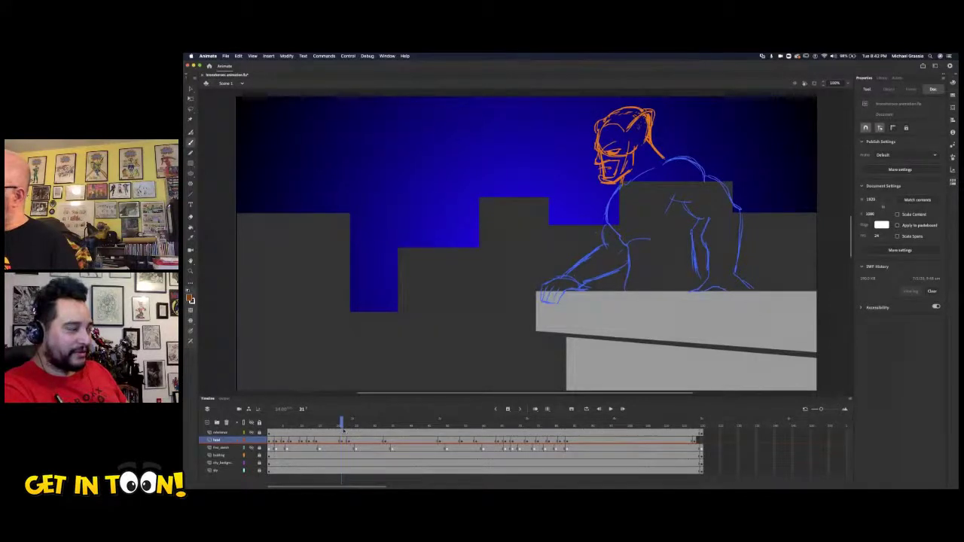
key(period)
key(period)
Move the head layer's frame 23 keyframe to frame 25 and insert a keyframe at frame 23.
drag(347, 431, 349, 431)
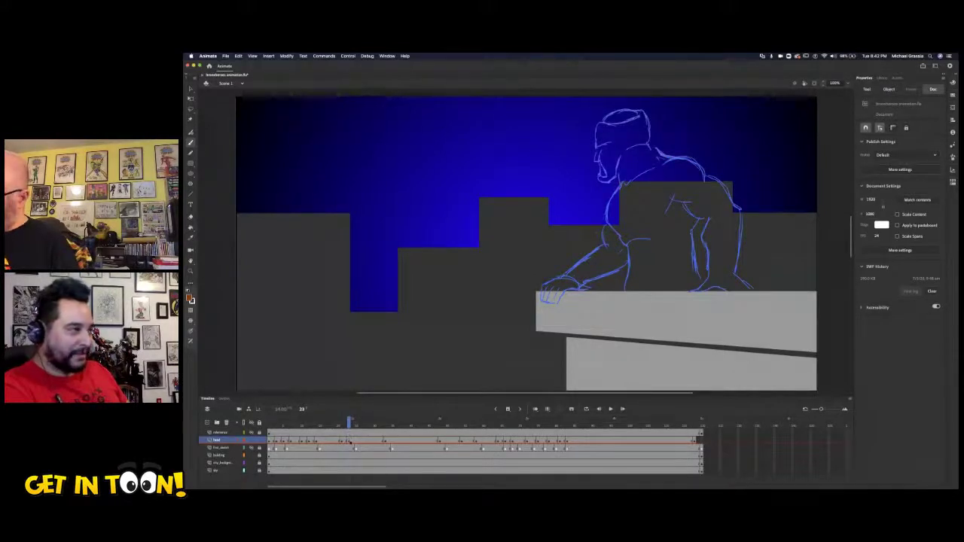
click(352, 442)
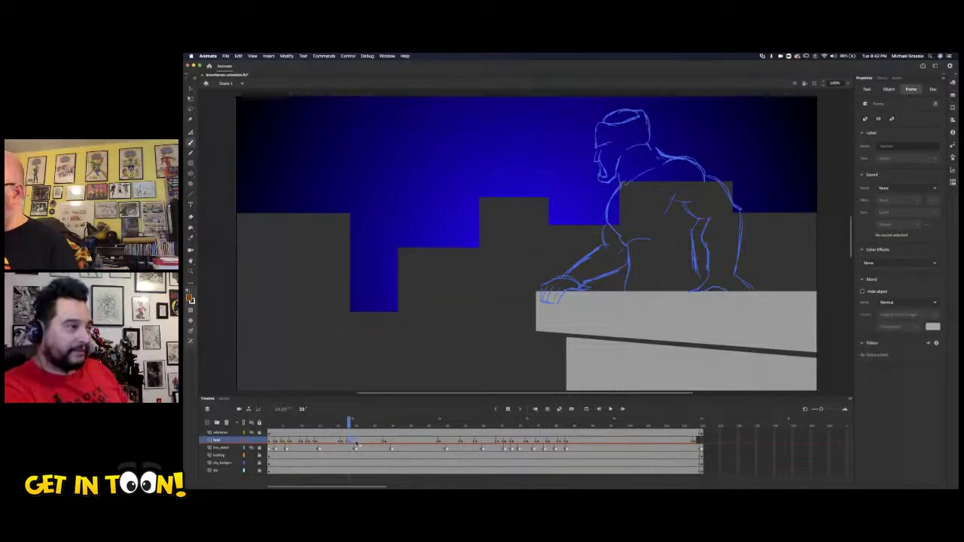
click(357, 442)
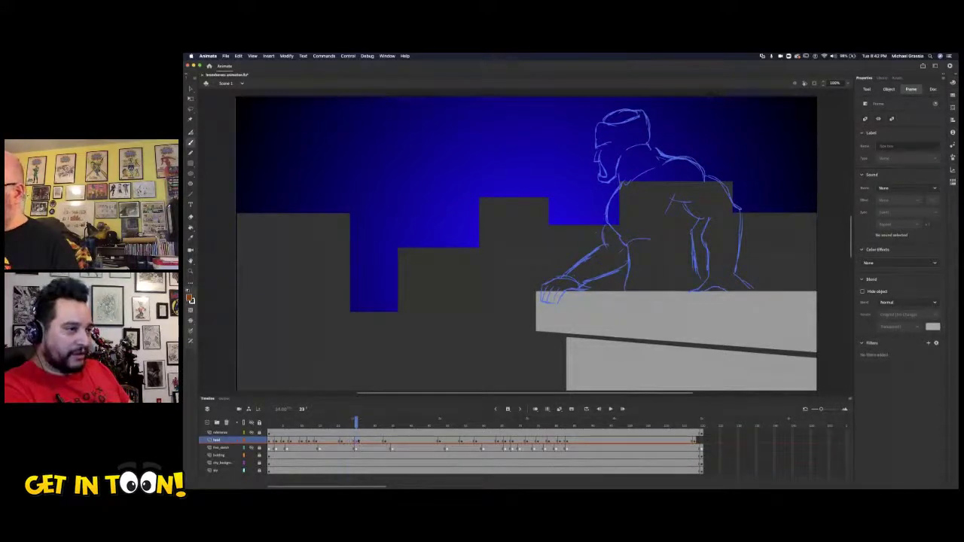
click(349, 442)
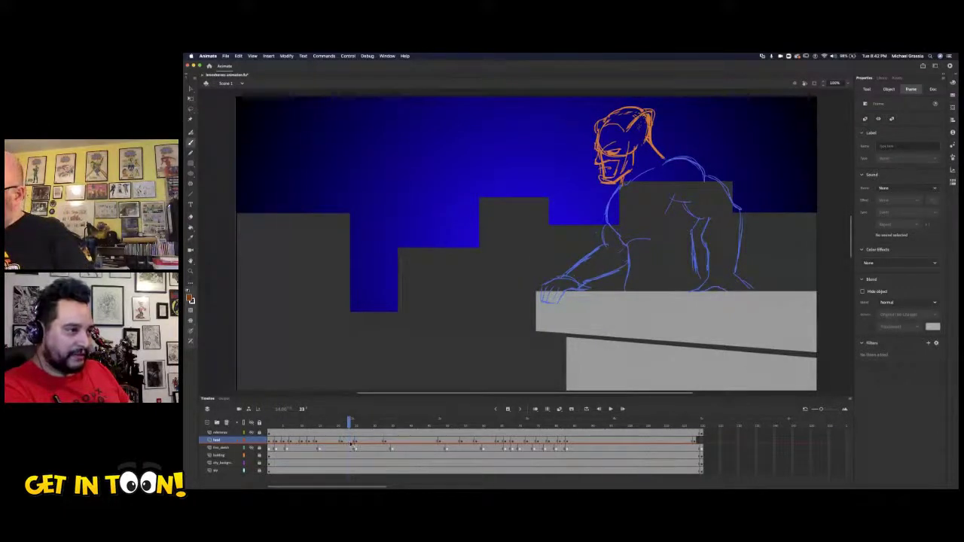
right_click(351, 442)
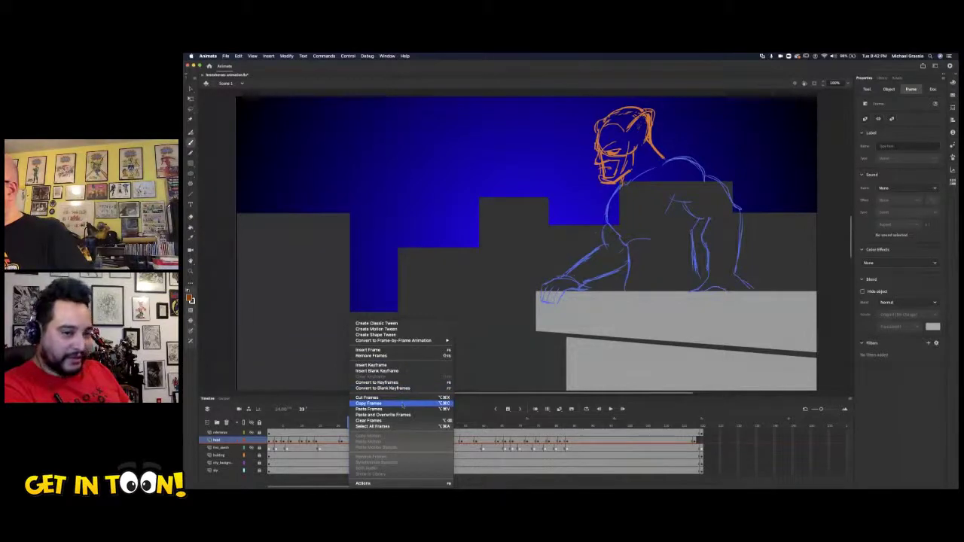
click(405, 366)
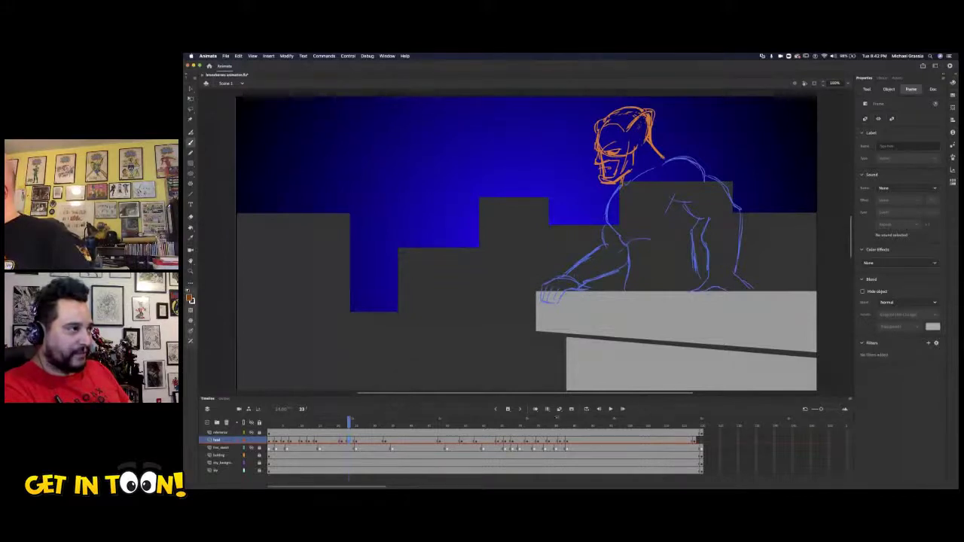
Turn on onion skinning, lasso the copied orange head at frame 23 and delete it.
click(535, 410)
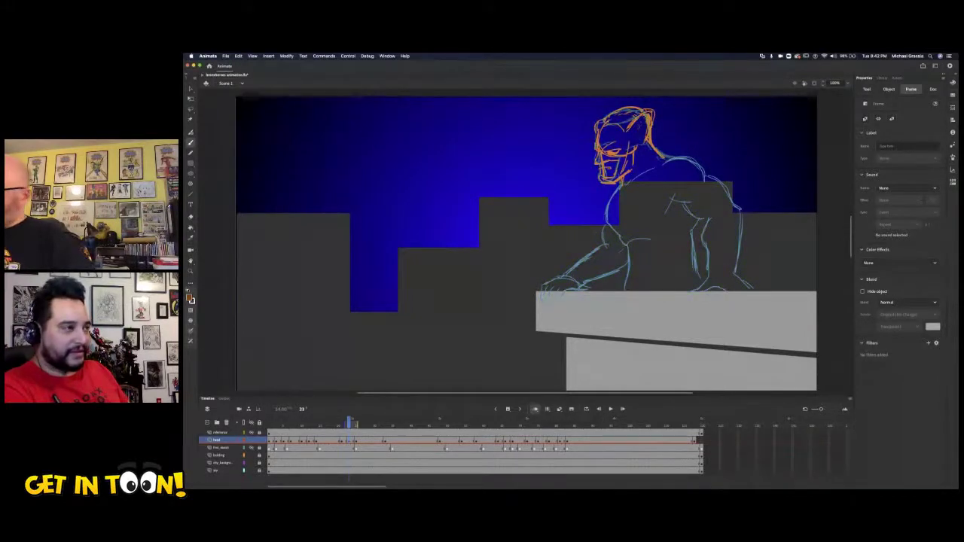
click(192, 108)
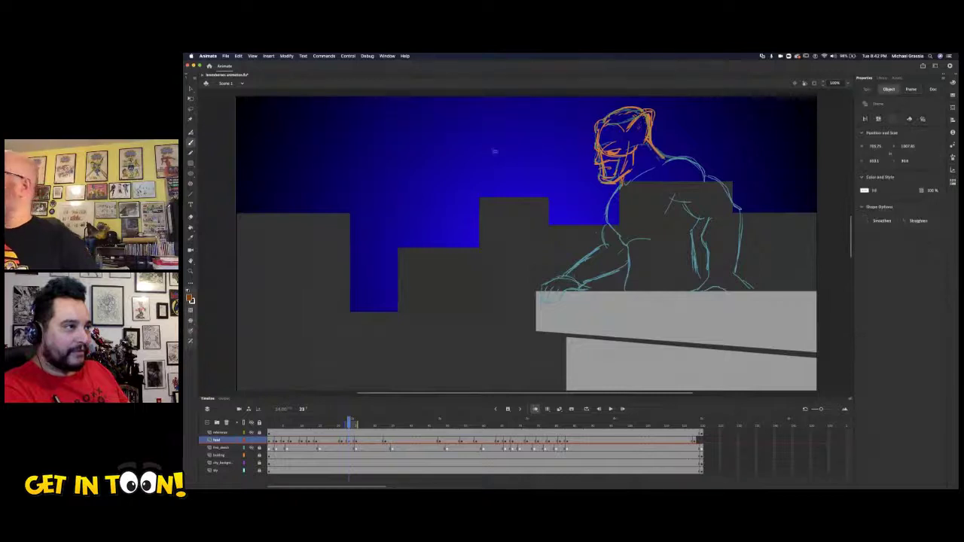
mouse_move(659, 109)
mouse_down()
mouse_move(588, 128)
mouse_move(581, 162)
mouse_move(606, 195)
mouse_up()
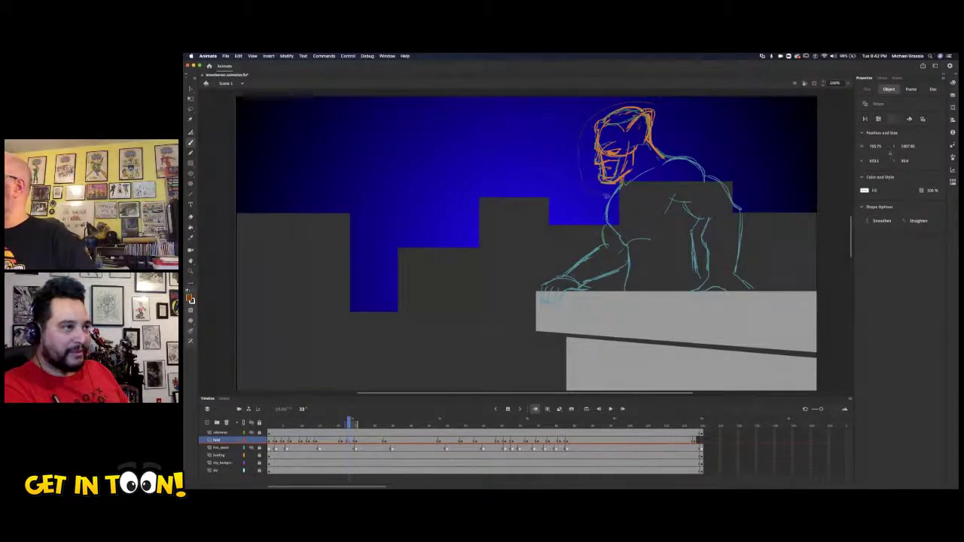
mouse_move(654, 172)
mouse_down()
mouse_move(671, 157)
mouse_move(678, 122)
mouse_move(649, 101)
mouse_up()
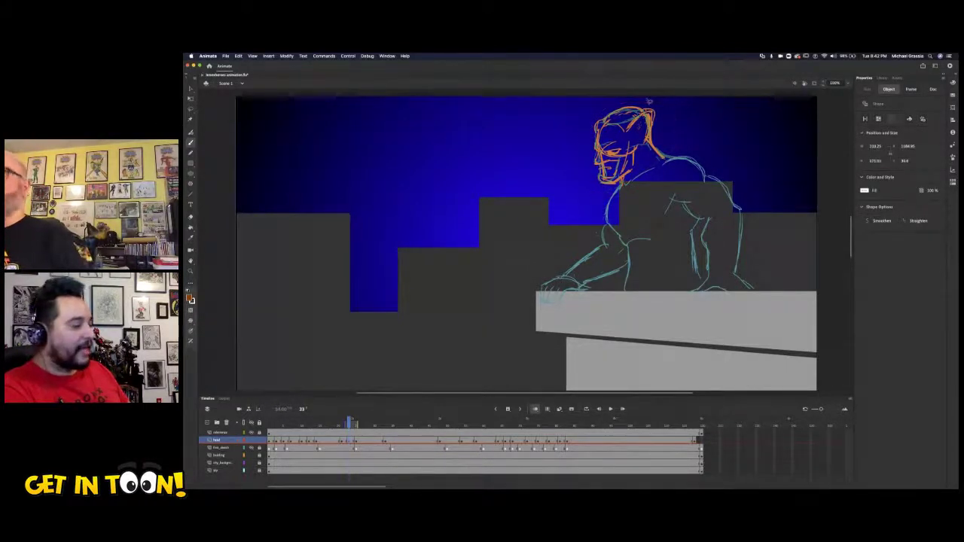
click(650, 100)
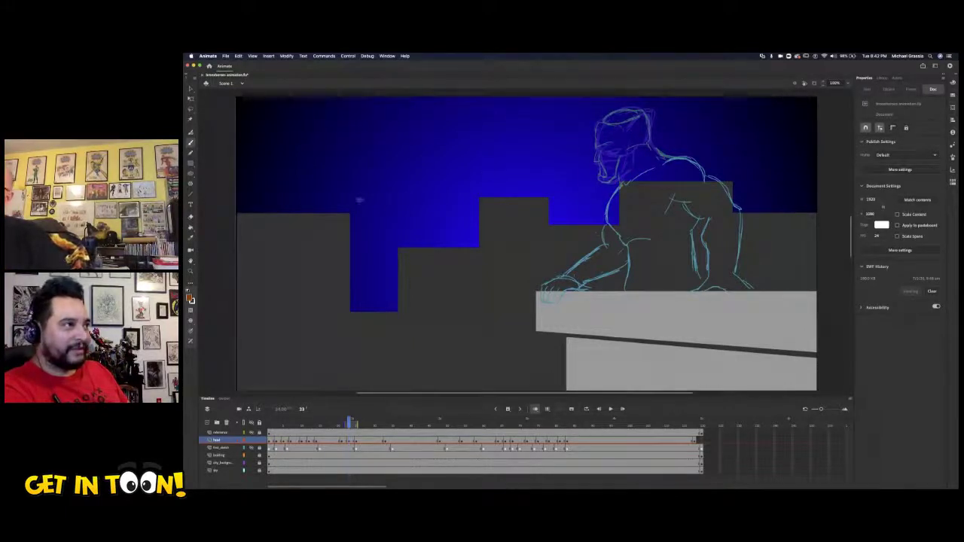
Draw the orange face line, jaw, skull and back of the neck over the onion-skinned heads at frame 23.
key(b)
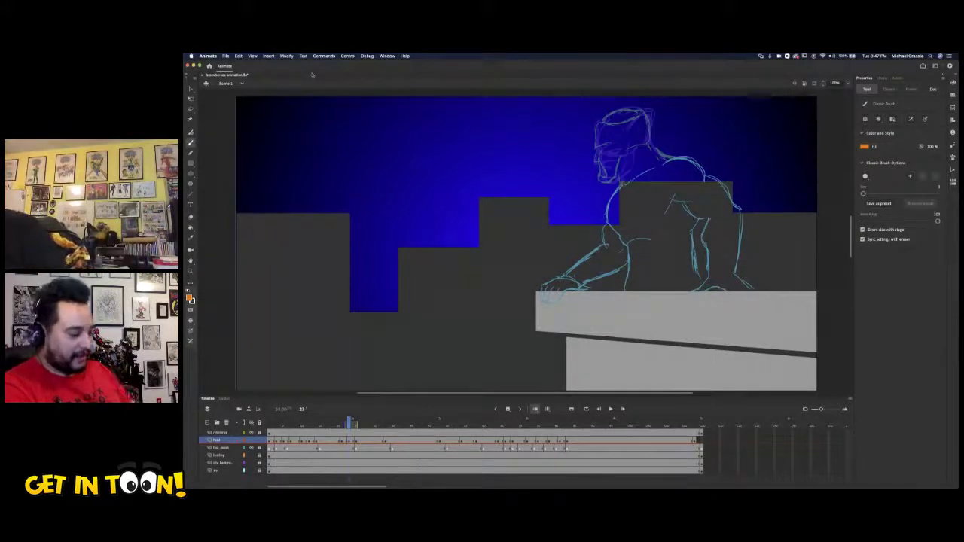
drag(349, 422, 348, 423)
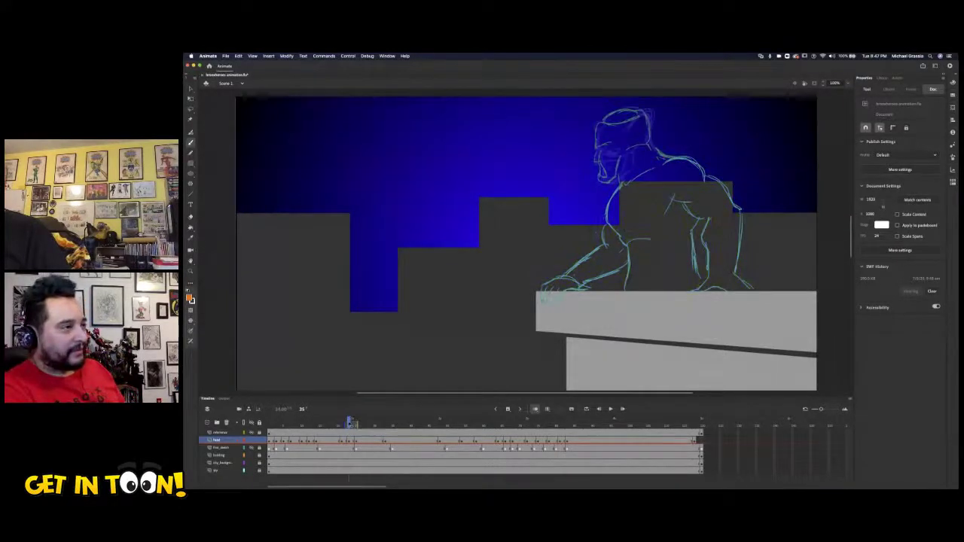
key(comma)
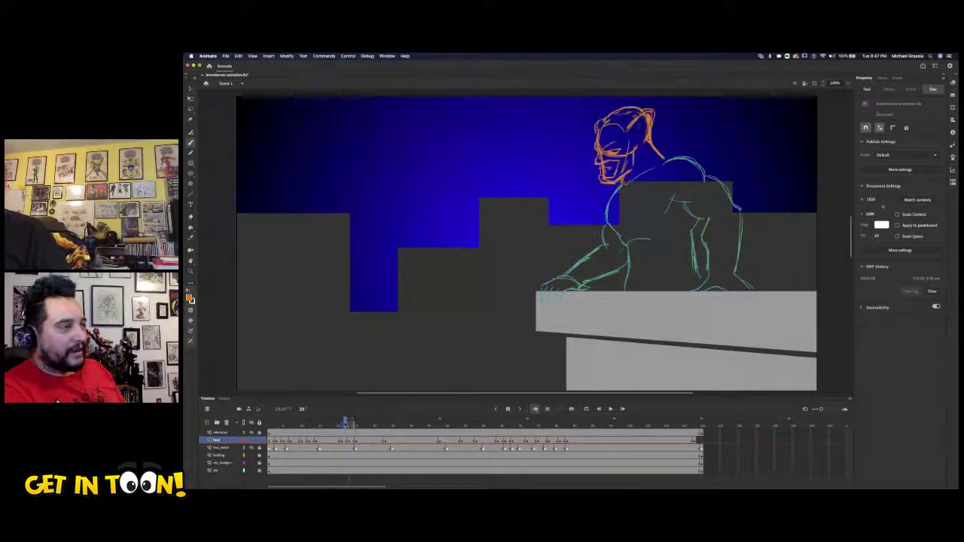
key(period)
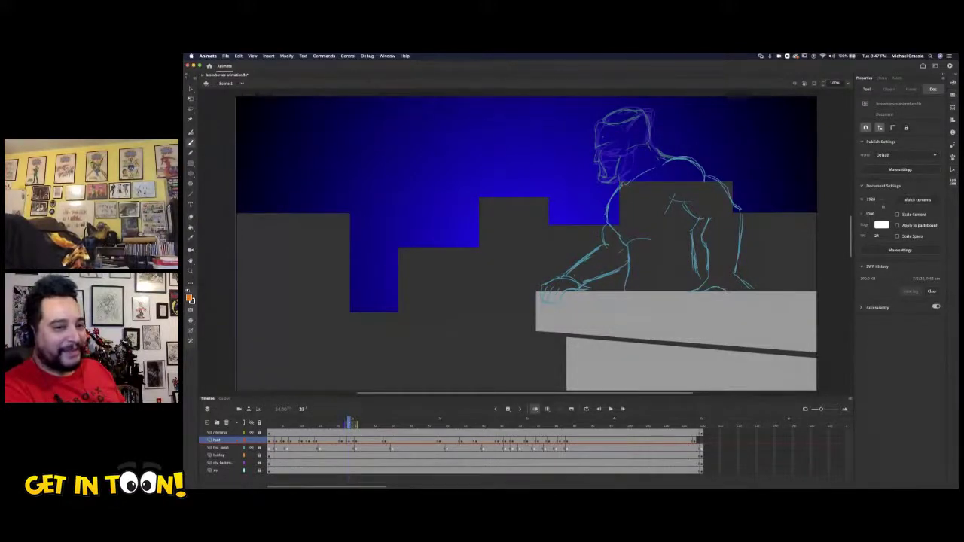
drag(600, 127, 603, 162)
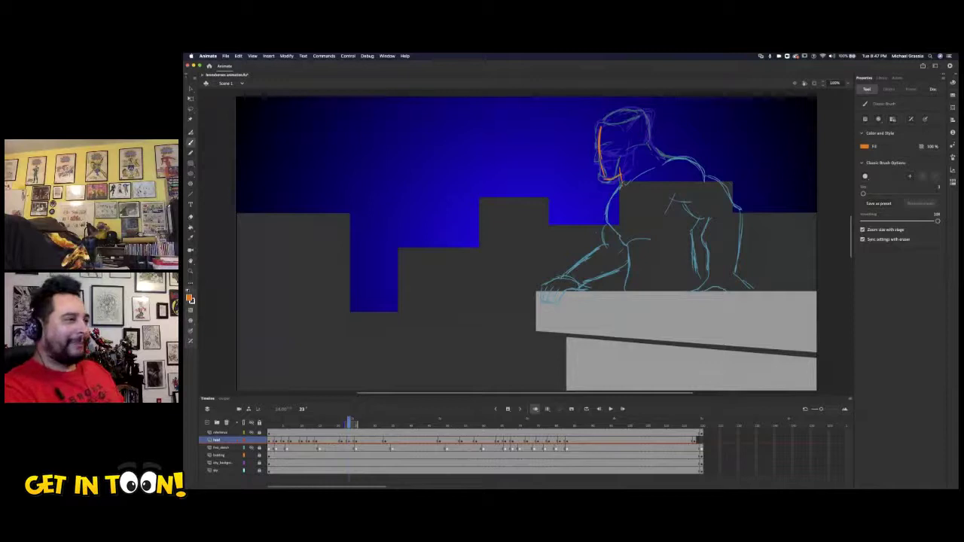
mouse_move(650, 143)
mouse_down()
mouse_move(648, 124)
mouse_move(628, 107)
mouse_move(616, 110)
mouse_up()
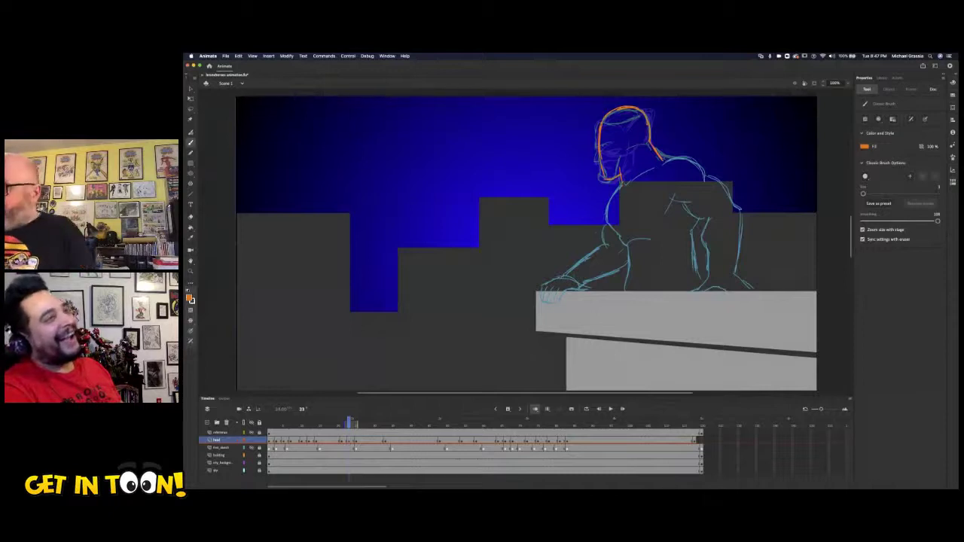
Consult the comic reference image to add the face and ear details to the orange head at frame 23, and turn off onion skinning.
click(251, 433)
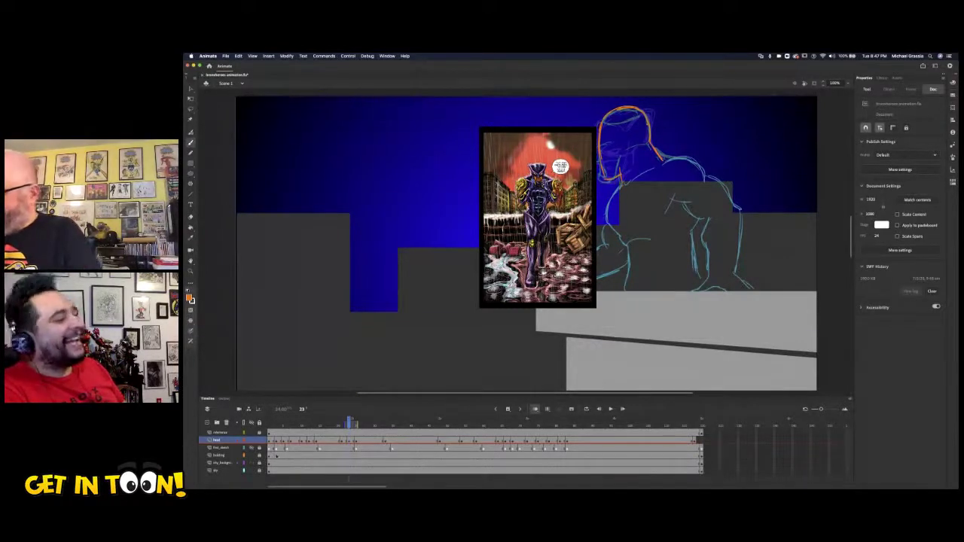
click(251, 433)
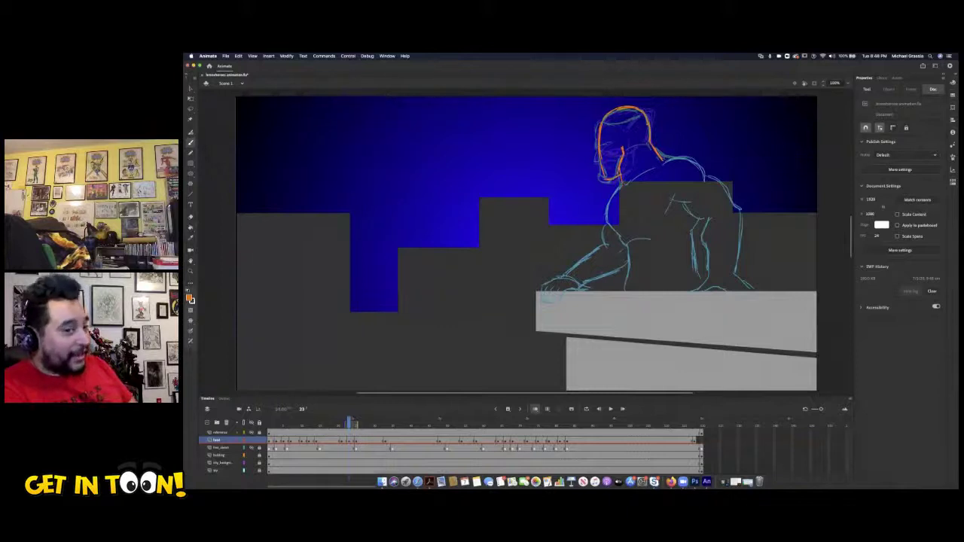
key(b)
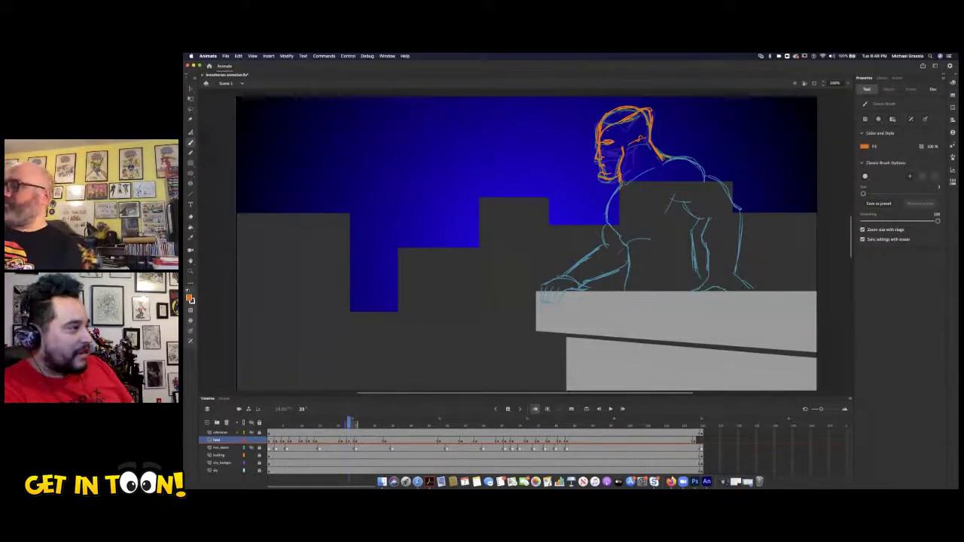
key(Return)
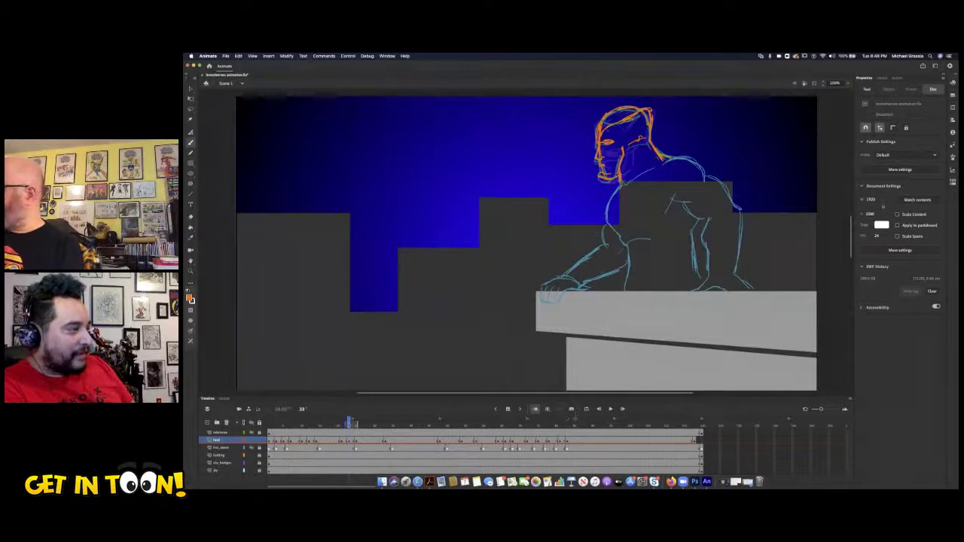
click(534, 409)
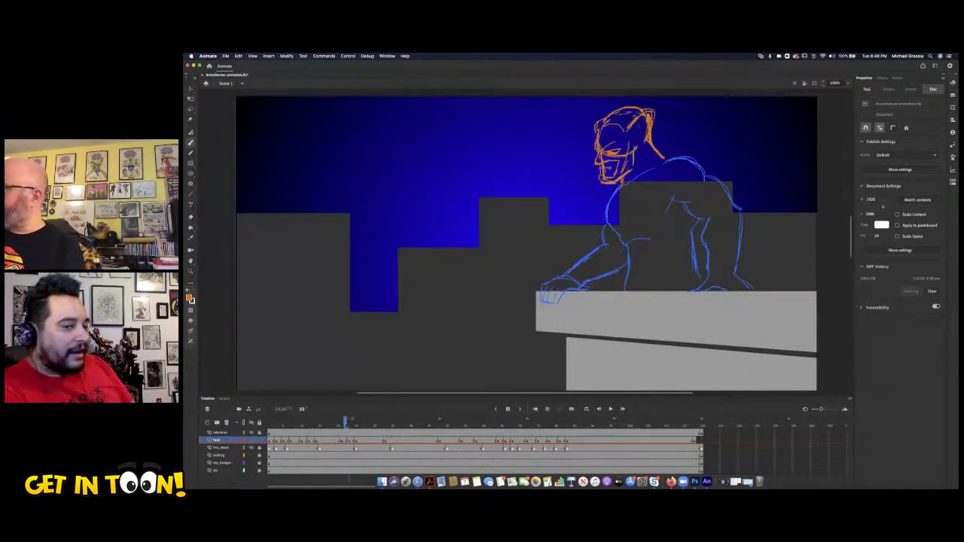
Erase the blue line at the back of the neck at frame 25 and redraw it in orange.
click(357, 422)
mouse_move(359, 422)
mouse_down()
mouse_move(338, 423)
mouse_move(355, 423)
mouse_move(343, 448)
mouse_move(361, 441)
mouse_move(351, 444)
mouse_move(355, 423)
mouse_move(336, 424)
mouse_move(354, 423)
mouse_move(341, 449)
mouse_move(356, 448)
mouse_up()
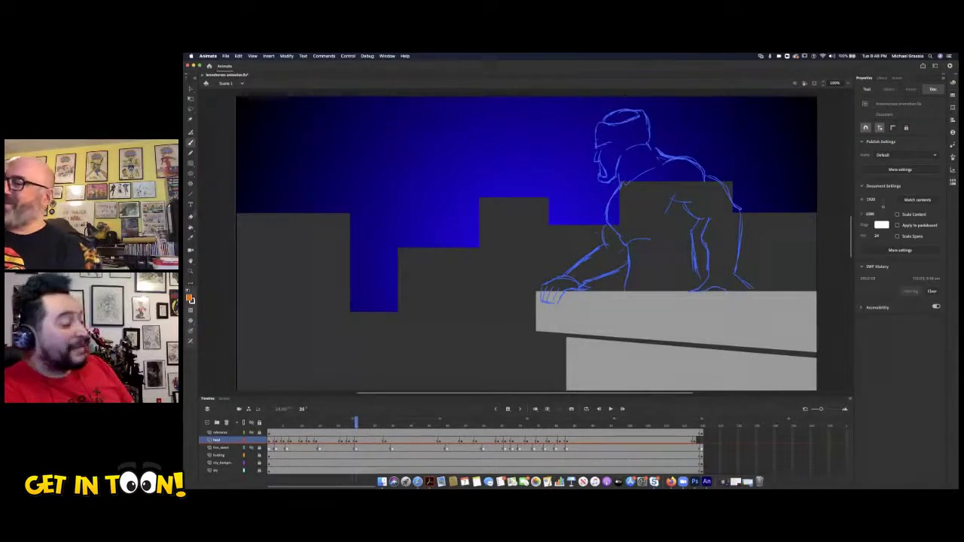
key(e)
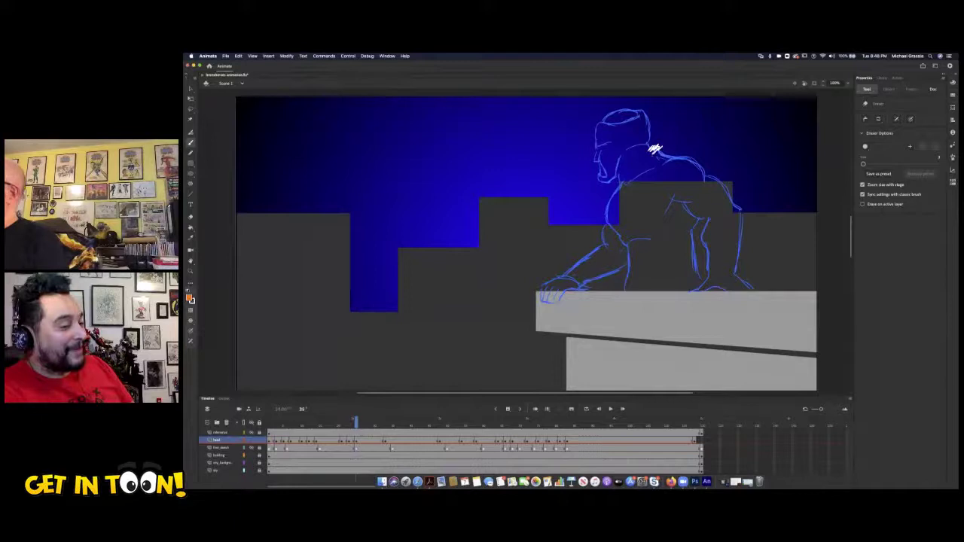
drag(664, 153, 667, 155)
key(b)
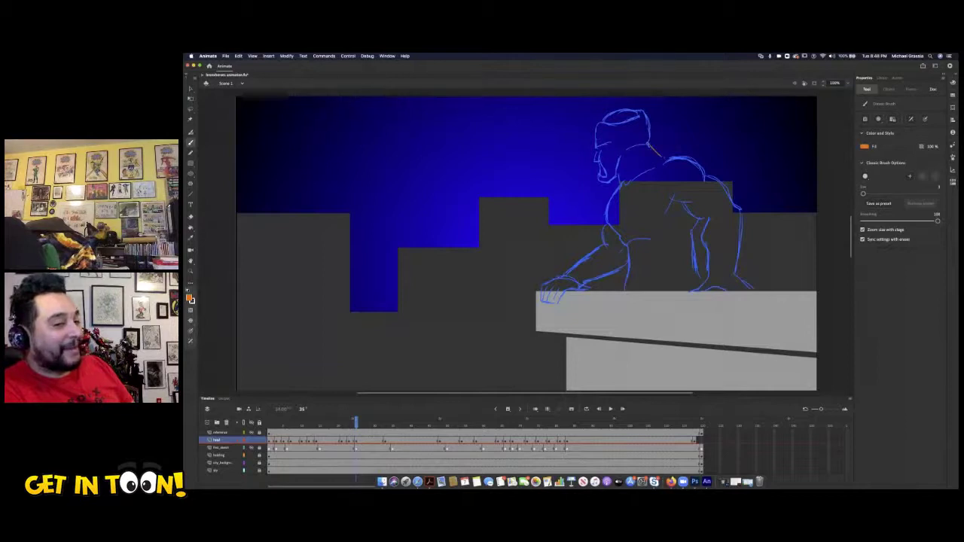
drag(660, 156, 666, 159)
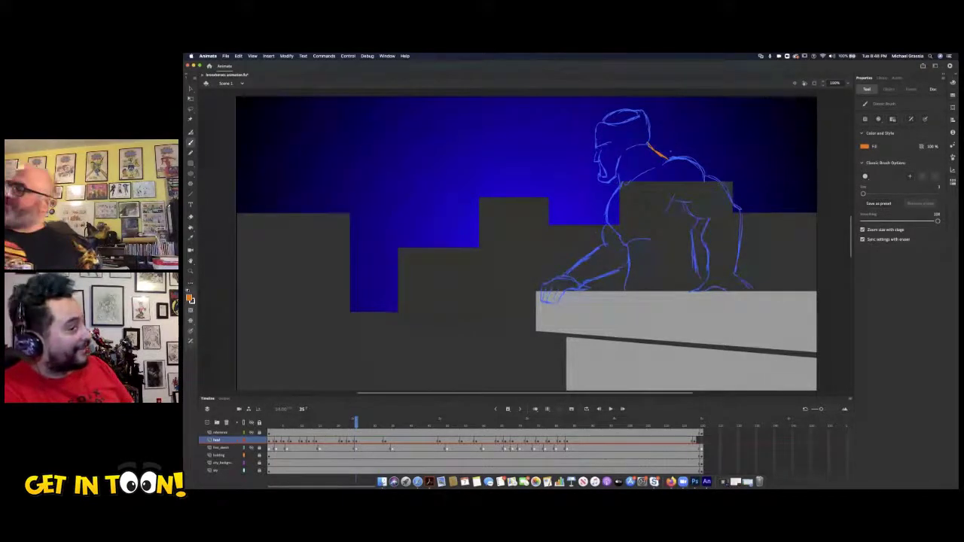
Step back and forth through the head drawings between frames 25 and 14 to check the turn.
drag(356, 423, 342, 424)
key(period)
key(period)
key(period)
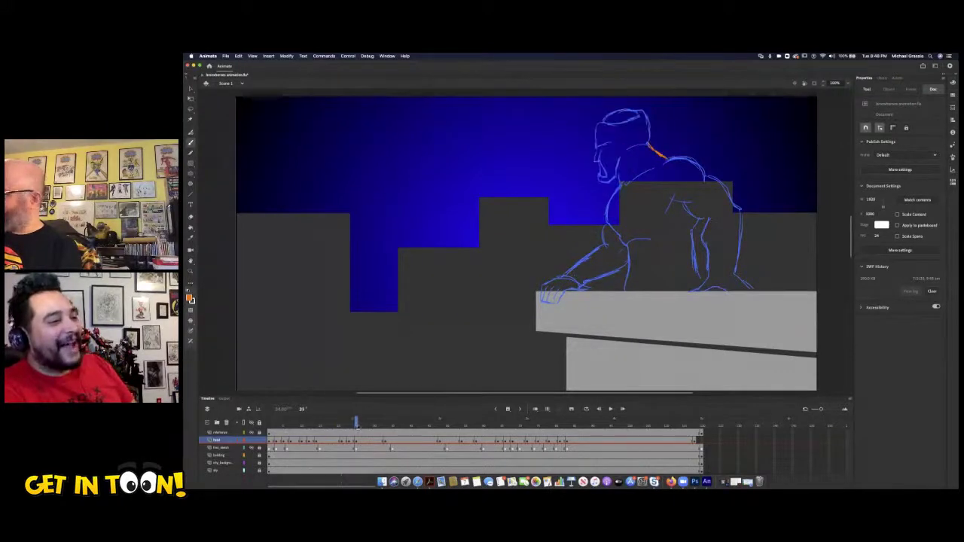
key(comma)
key(comma)
key(comma)
key(comma)
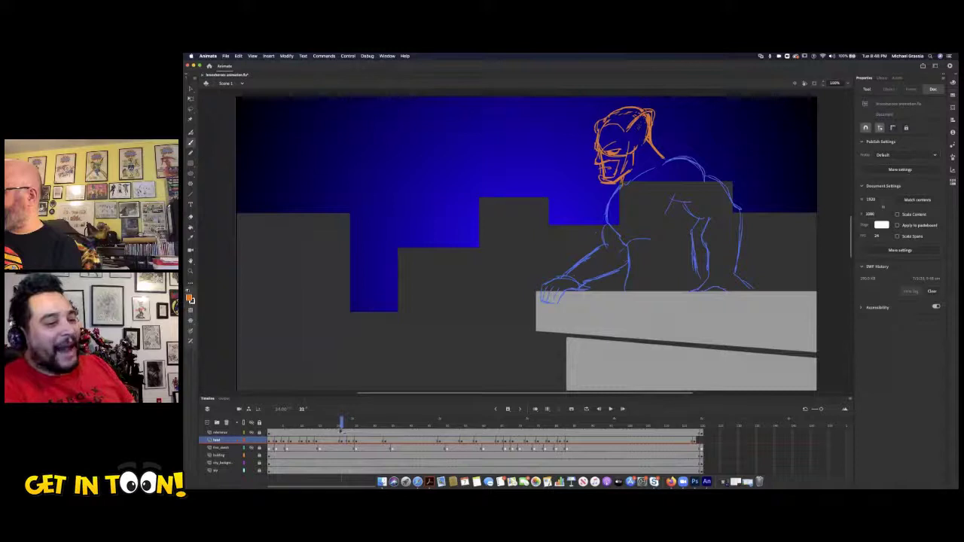
drag(338, 431, 342, 430)
key(comma)
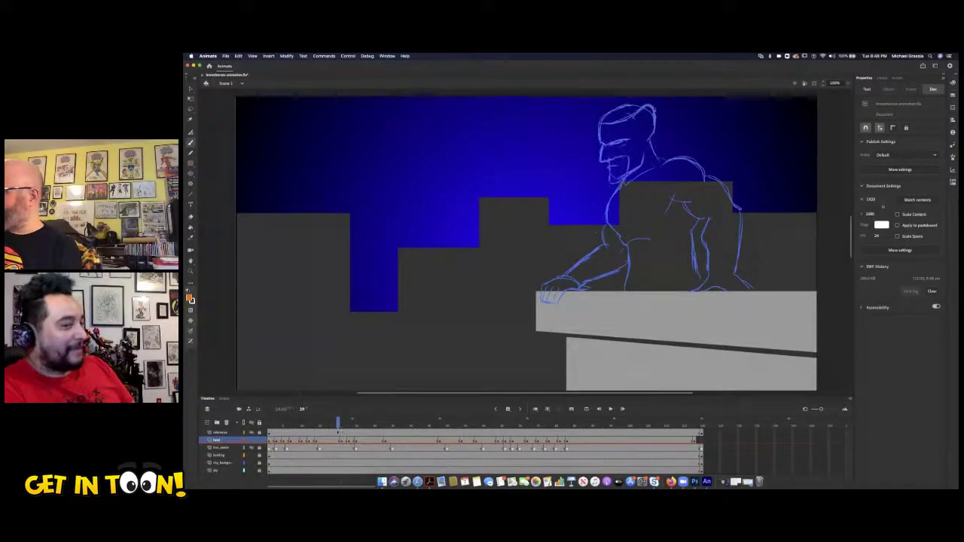
key(comma)
key(comma)
key(comma)
key(comma)
key(comma)
key(comma)
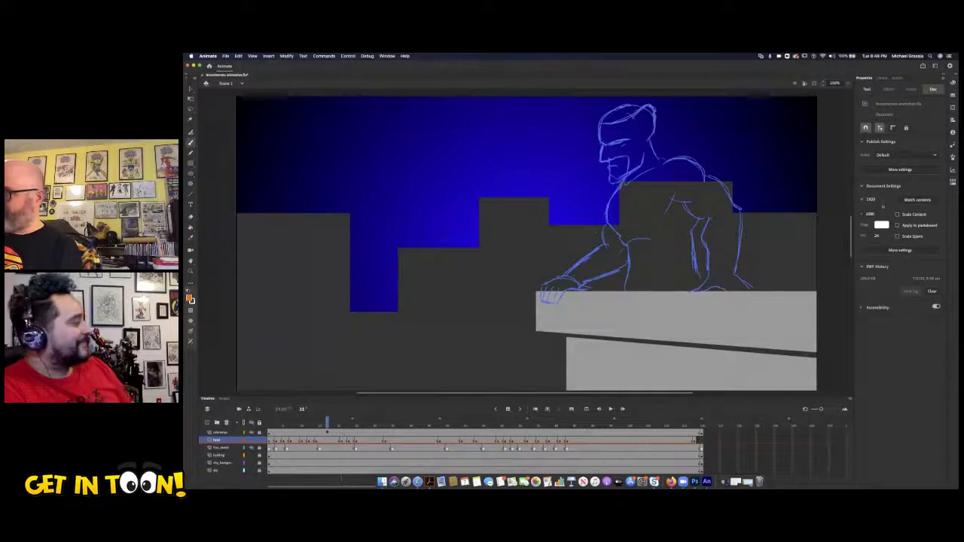
drag(317, 431, 318, 433)
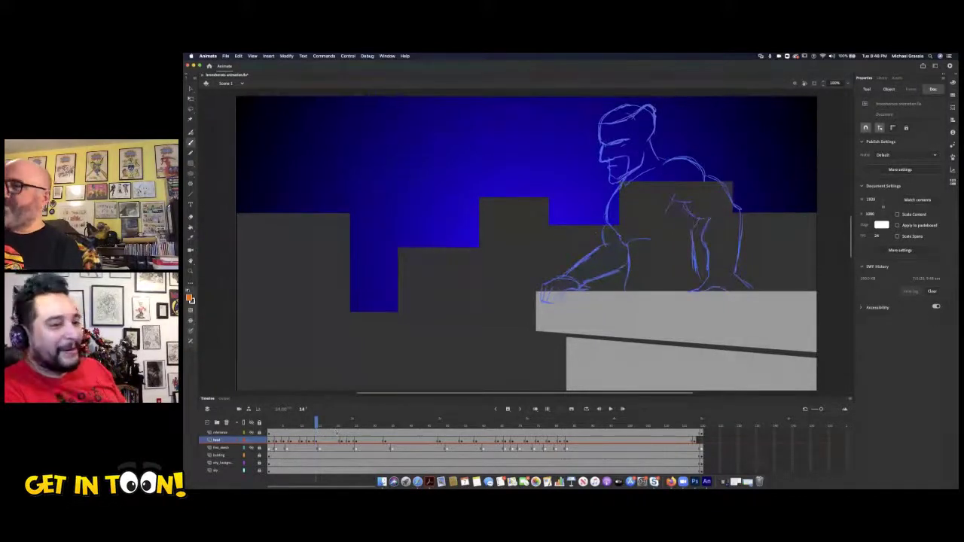
Select the blue profile head at frame 14 and widen it slightly.
key(super+a)
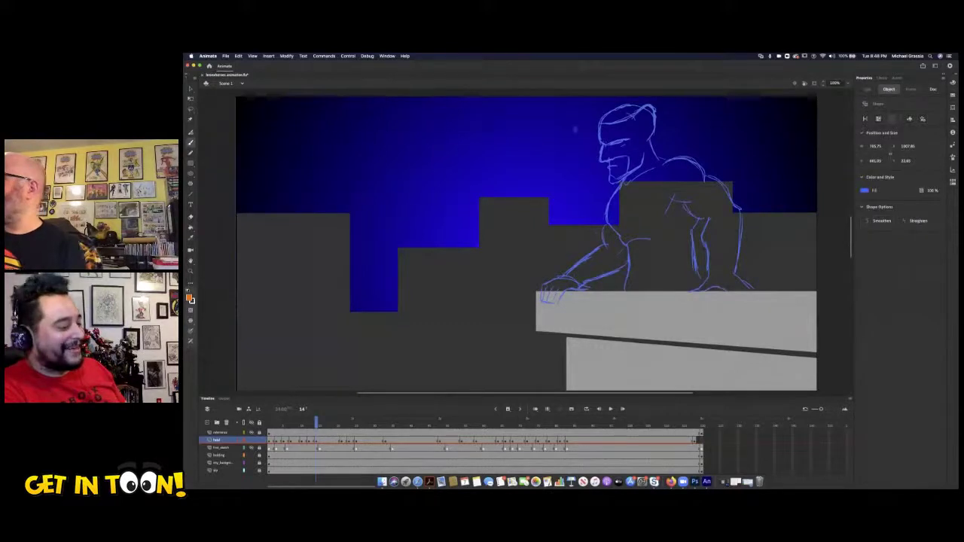
mouse_move(646, 103)
mouse_down()
mouse_move(598, 118)
mouse_move(603, 183)
mouse_move(629, 184)
mouse_move(671, 160)
mouse_move(643, 104)
mouse_up()
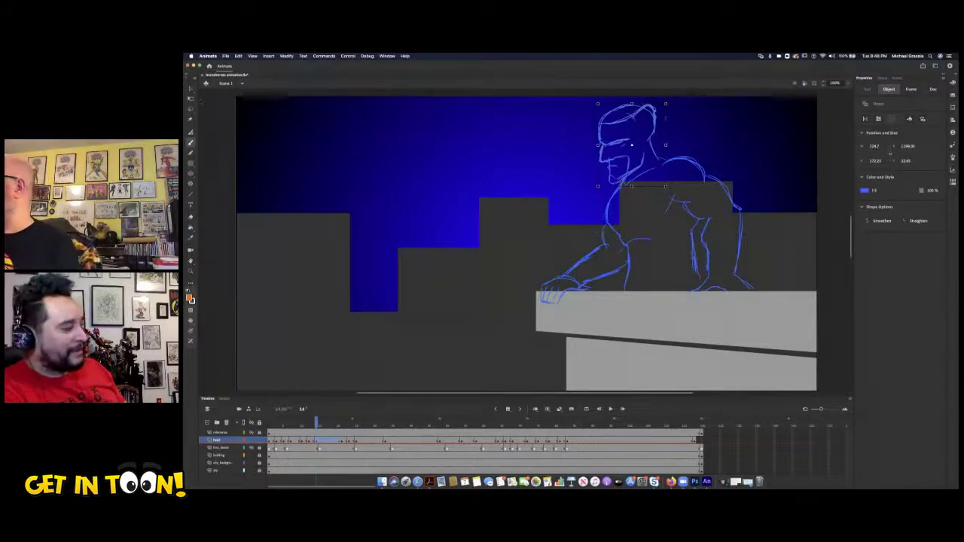
drag(666, 145, 668, 146)
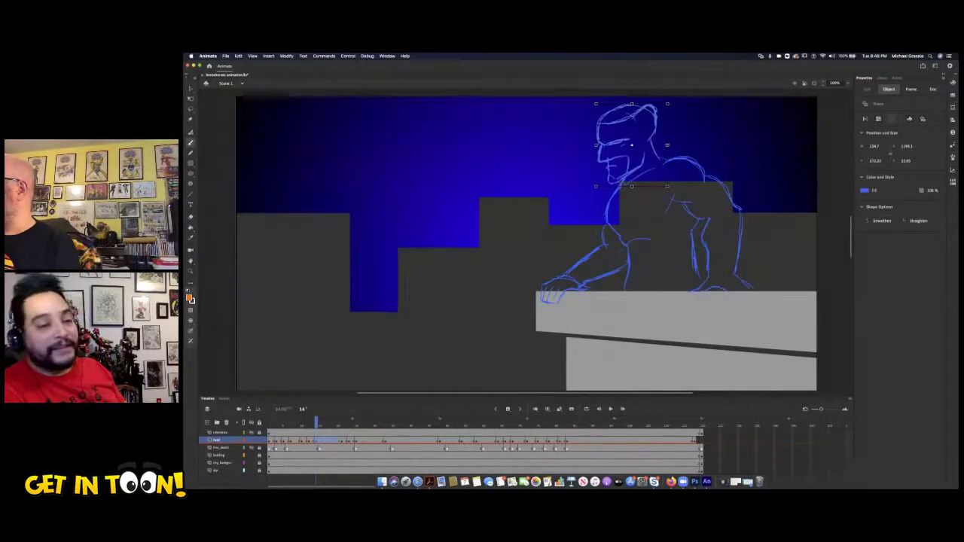
Review the head drawings from frame 14 back to the start and play the animation from frame 1.
drag(316, 424, 317, 423)
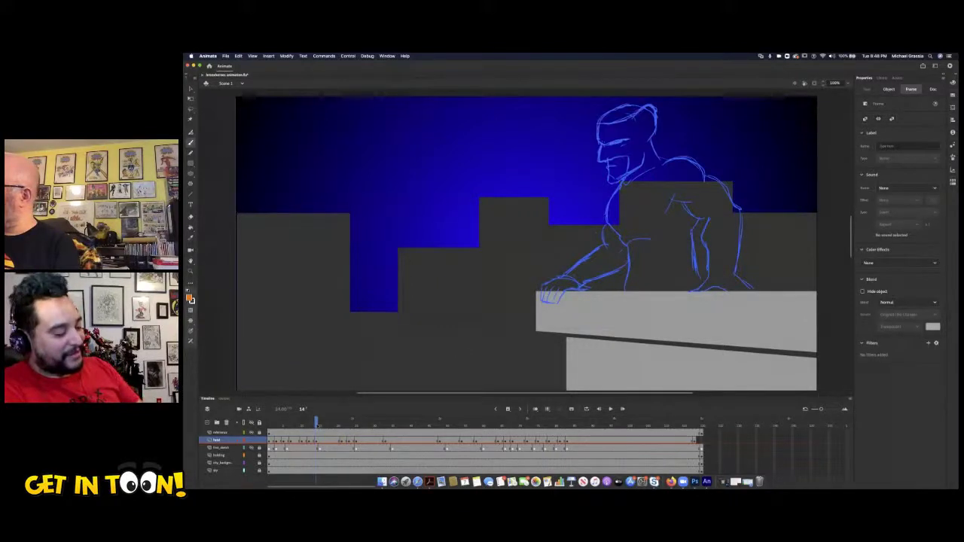
key(comma)
key(comma)
key(comma)
key(comma)
key(comma)
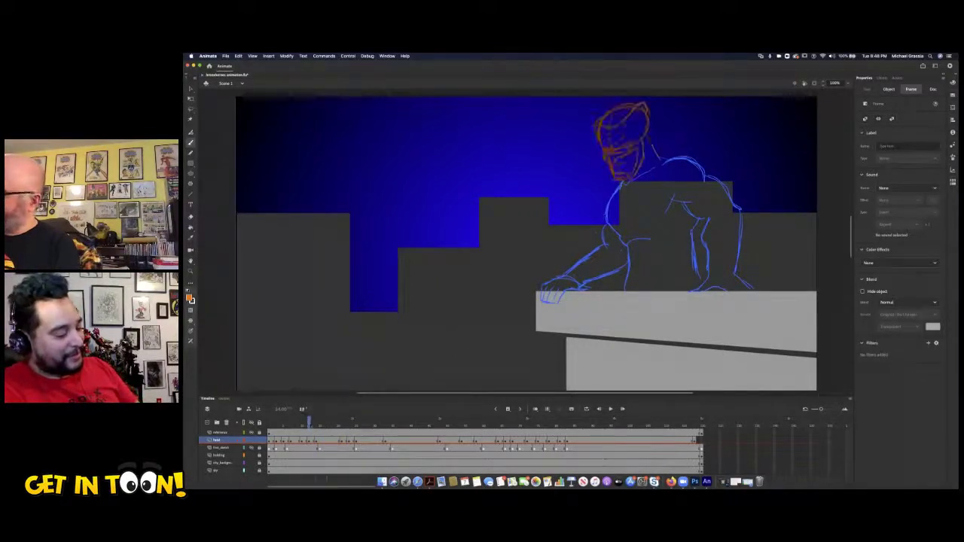
mouse_move(296, 426)
mouse_down()
mouse_move(275, 426)
mouse_move(294, 426)
mouse_move(305, 412)
mouse_move(268, 432)
mouse_move(322, 435)
mouse_move(276, 439)
mouse_move(318, 443)
mouse_move(278, 447)
mouse_move(349, 450)
mouse_move(275, 464)
mouse_move(409, 460)
mouse_move(344, 452)
mouse_move(368, 452)
mouse_move(334, 454)
mouse_move(278, 487)
mouse_up()
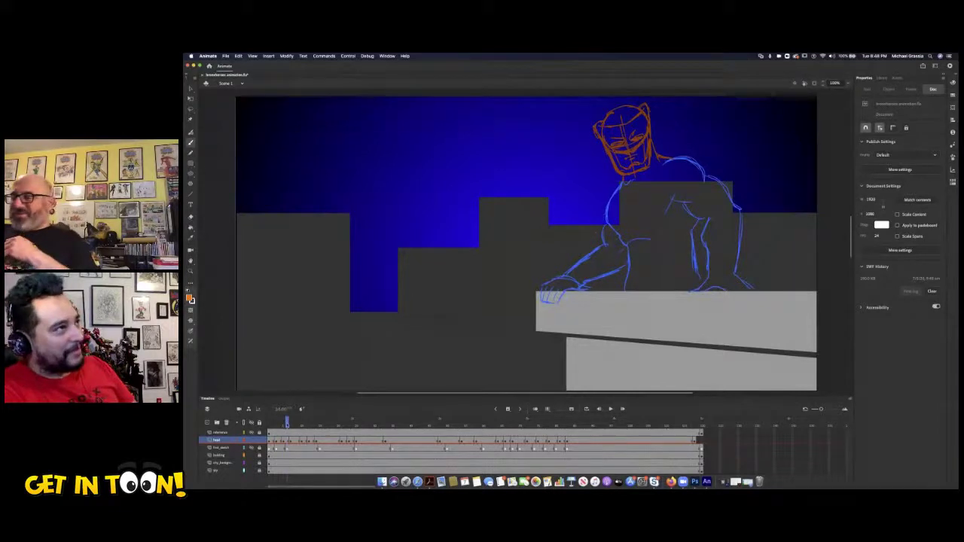
click(269, 424)
key(Return)
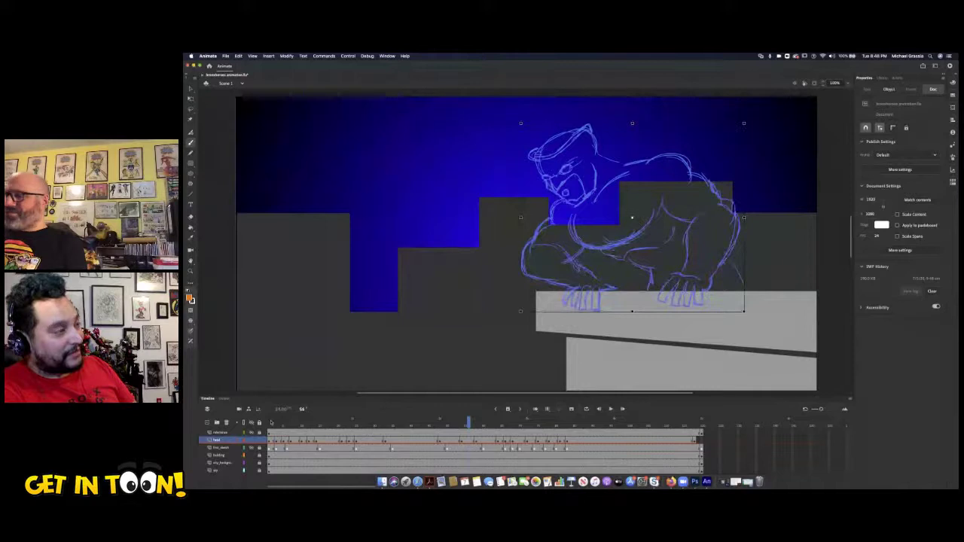
Retime the head layer by moving the frame 14 keyframe to frame 16 and spreading out the in-between keyframes before it.
click(320, 421)
click(316, 441)
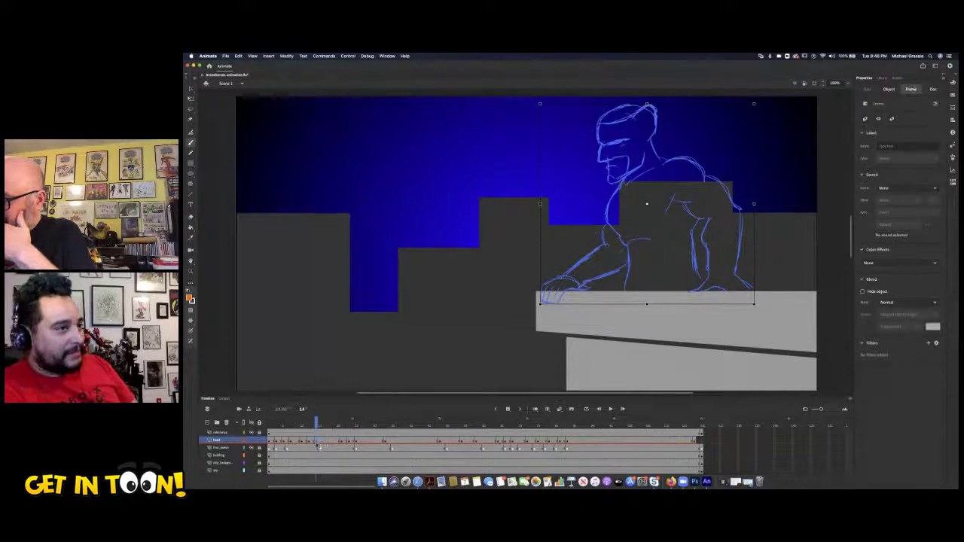
key(period)
key(period)
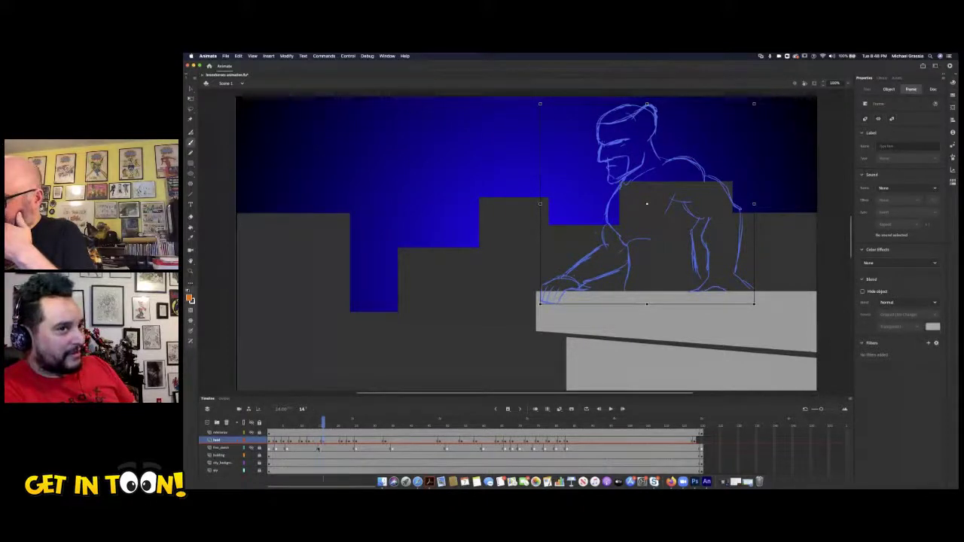
click(310, 443)
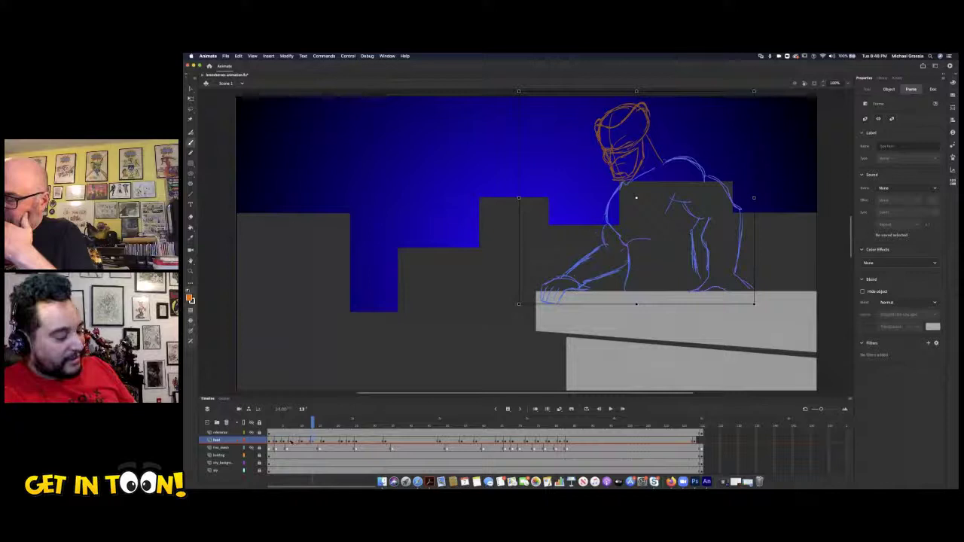
click(291, 441)
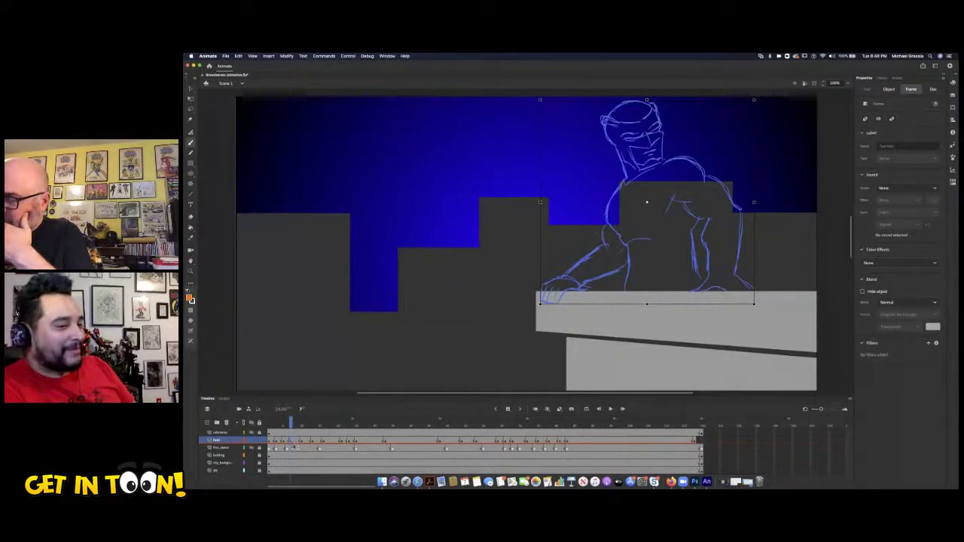
click(283, 441)
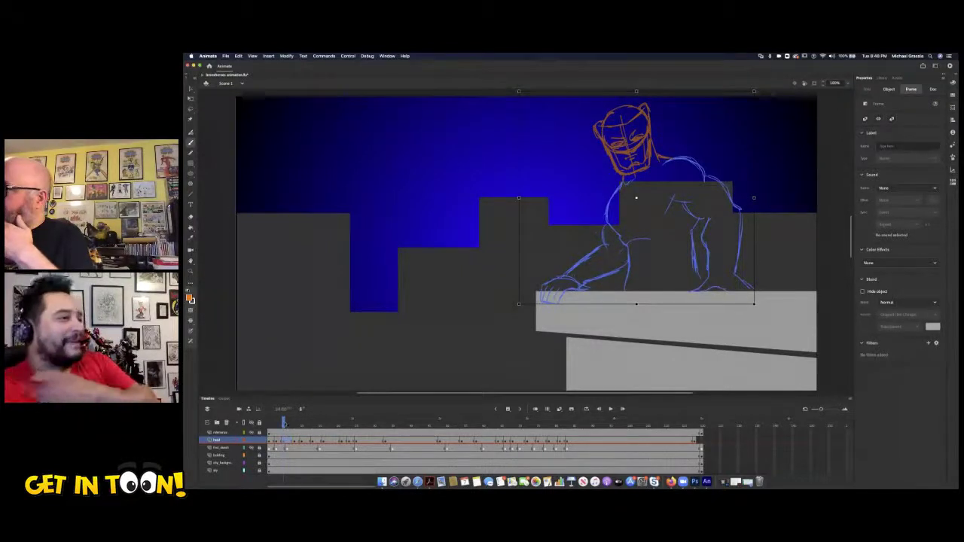
Turn on looped playback over the opening frames and play the head turn.
click(268, 425)
mouse_move(272, 428)
mouse_down()
mouse_move(344, 418)
mouse_move(387, 400)
mouse_move(483, 400)
mouse_up()
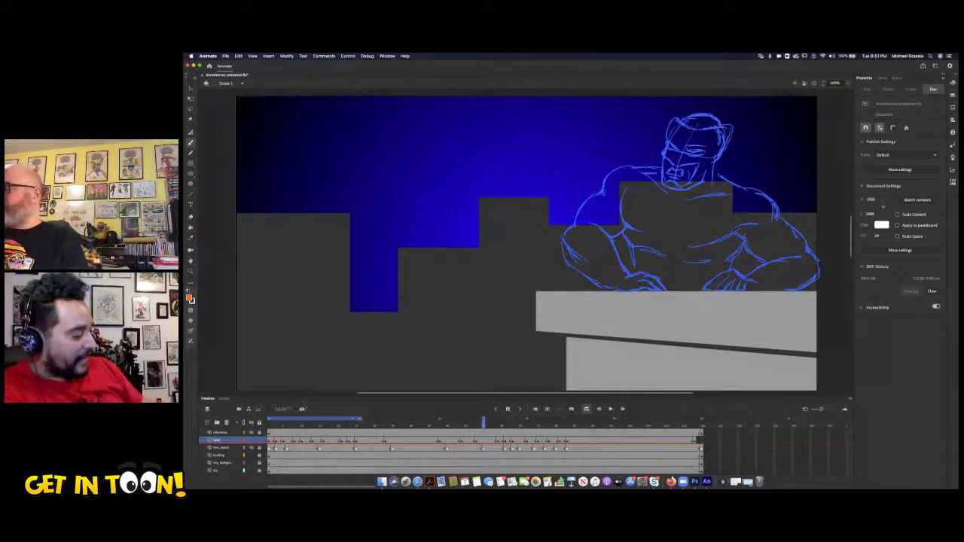
drag(283, 426, 257, 428)
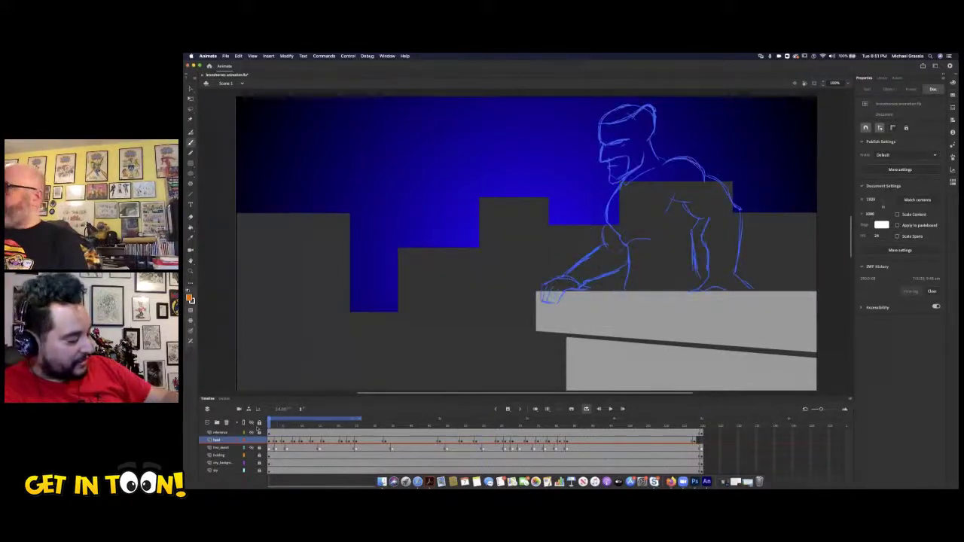
key(Return)
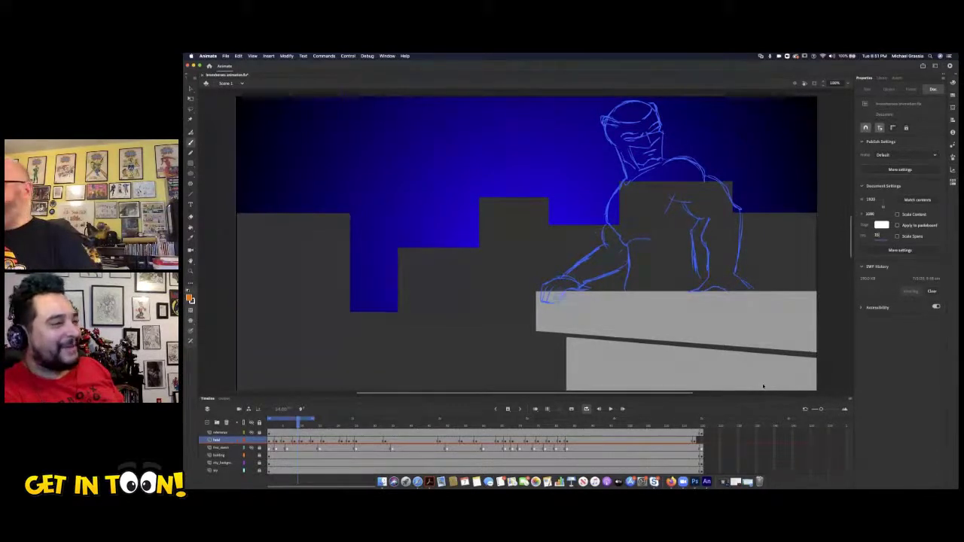
Set the document frame rate to 15 fps and replay the head turn with and without looping.
drag(295, 419, 256, 421)
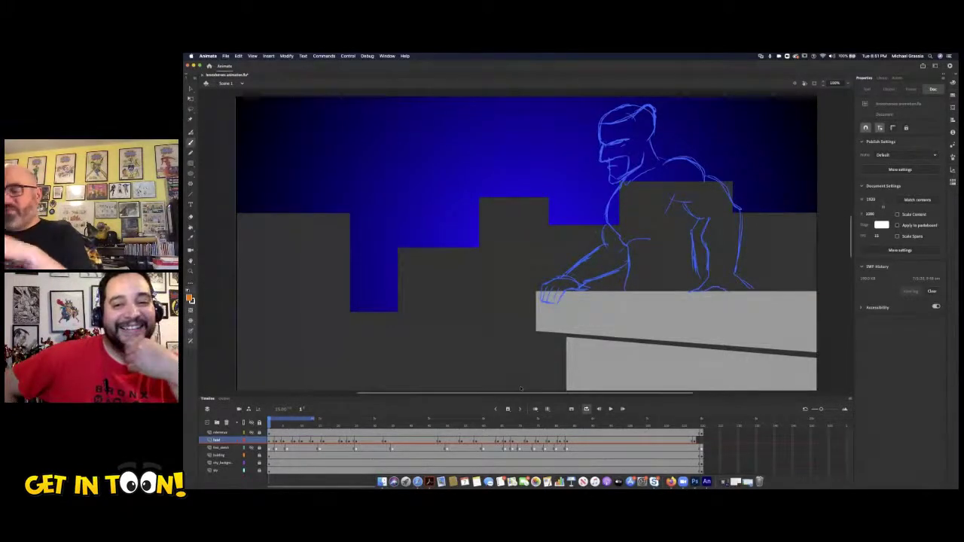
key(Return)
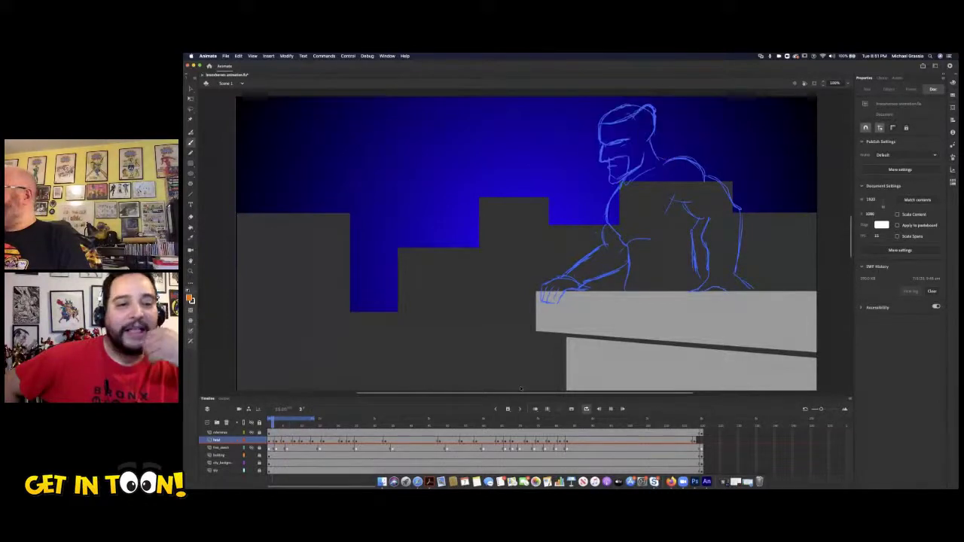
key(Return)
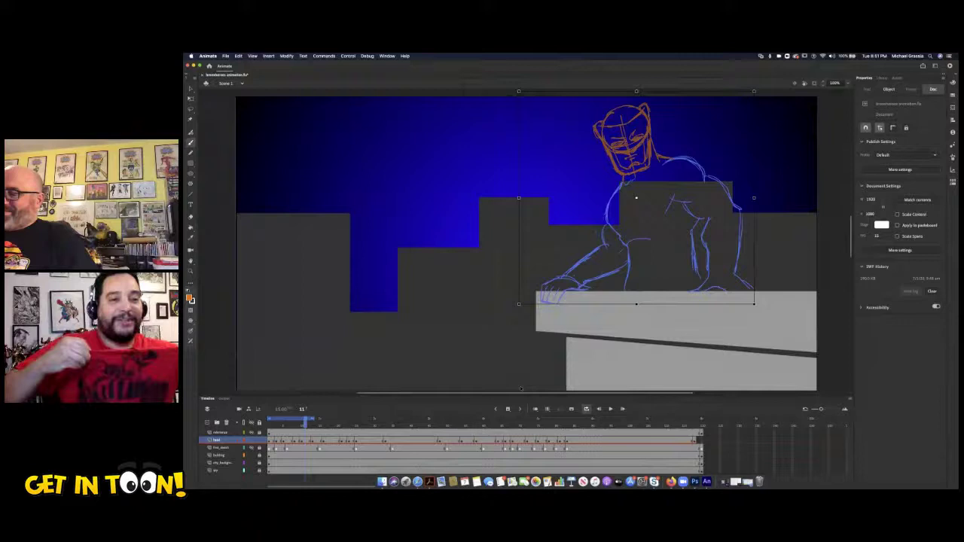
click(586, 409)
key(Return)
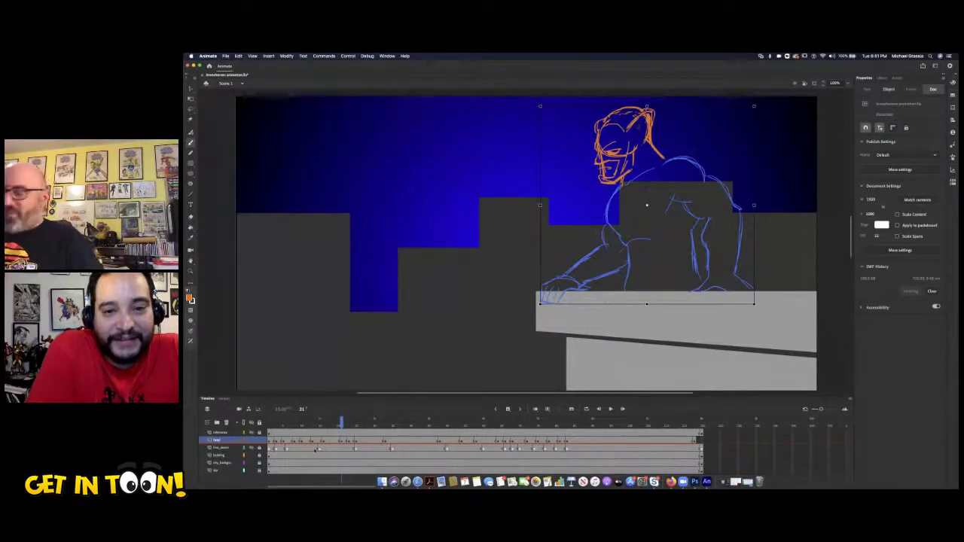
Examine the orange in-between heads around frame 21 and step back through the head drawings to frame 1.
mouse_move(349, 426)
mouse_down()
mouse_move(338, 429)
mouse_move(359, 426)
mouse_move(338, 433)
mouse_up()
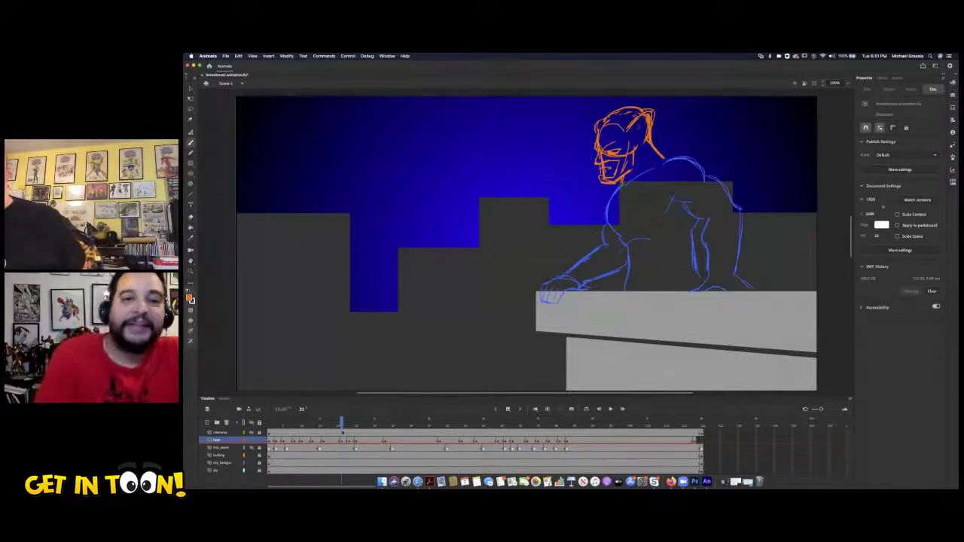
key(period)
key(period)
key(period)
key(period)
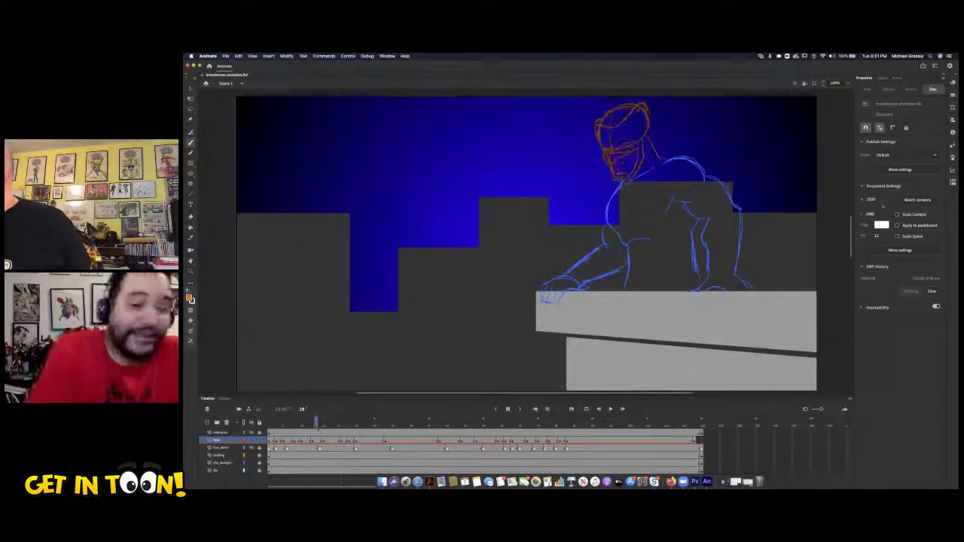
drag(350, 430, 342, 436)
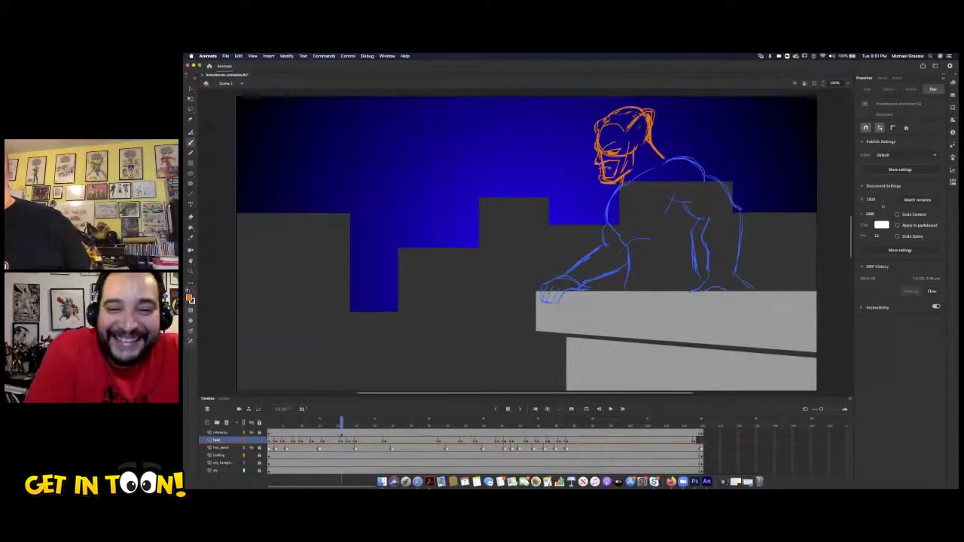
key(comma)
key(comma)
key(comma)
key(comma)
key(comma)
key(comma)
key(comma)
key(comma)
key(comma)
key(comma)
key(comma)
key(comma)
key(comma)
key(comma)
key(comma)
key(comma)
key(comma)
key(comma)
key(comma)
key(comma)
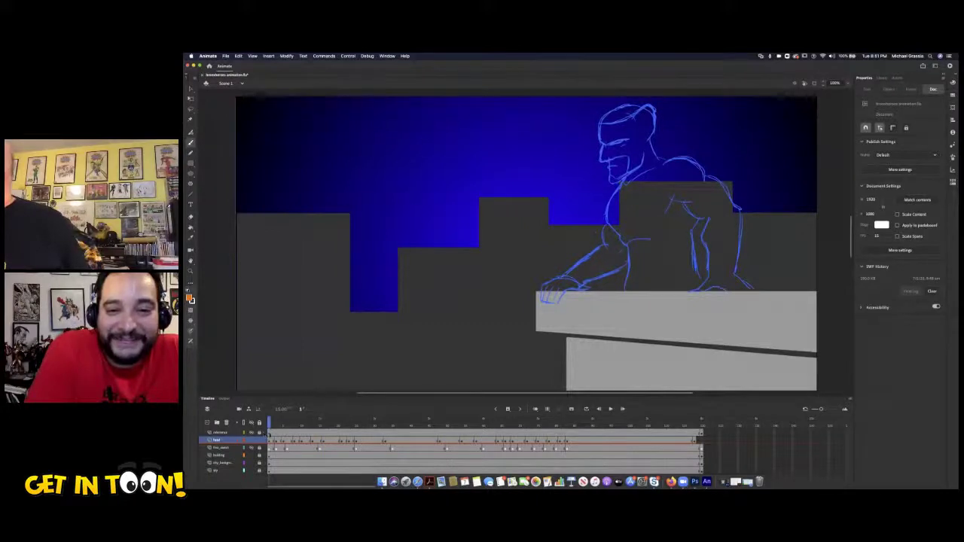
Compare the first head drawings by stepping back and forth between frames 1 and 5.
key(period)
key(comma)
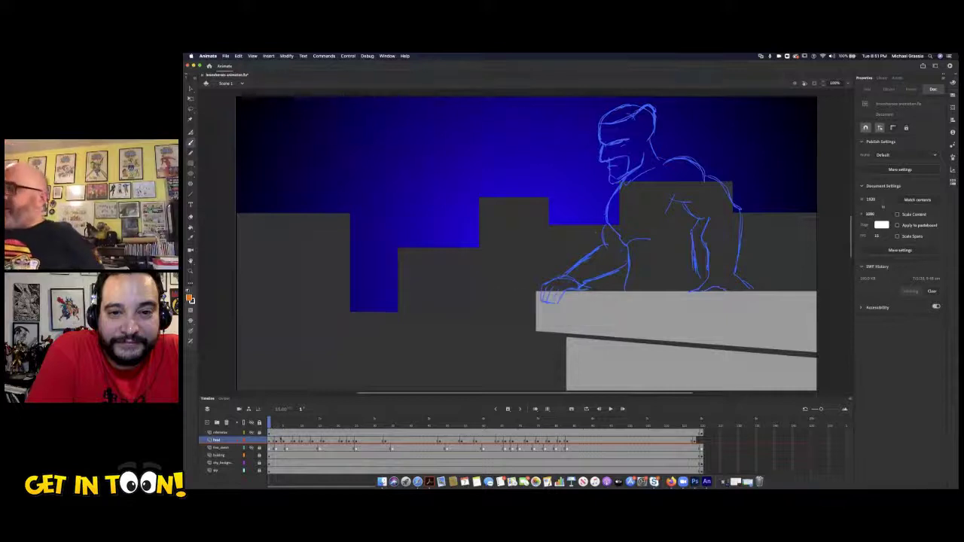
key(period)
key(period)
key(period)
key(period)
key(period)
key(period)
key(period)
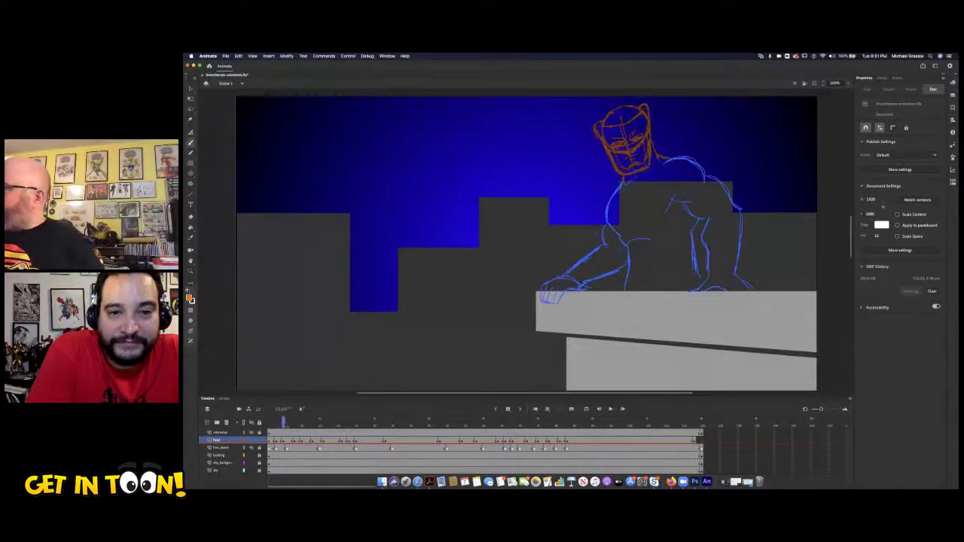
key(comma)
key(comma)
key(comma)
key(comma)
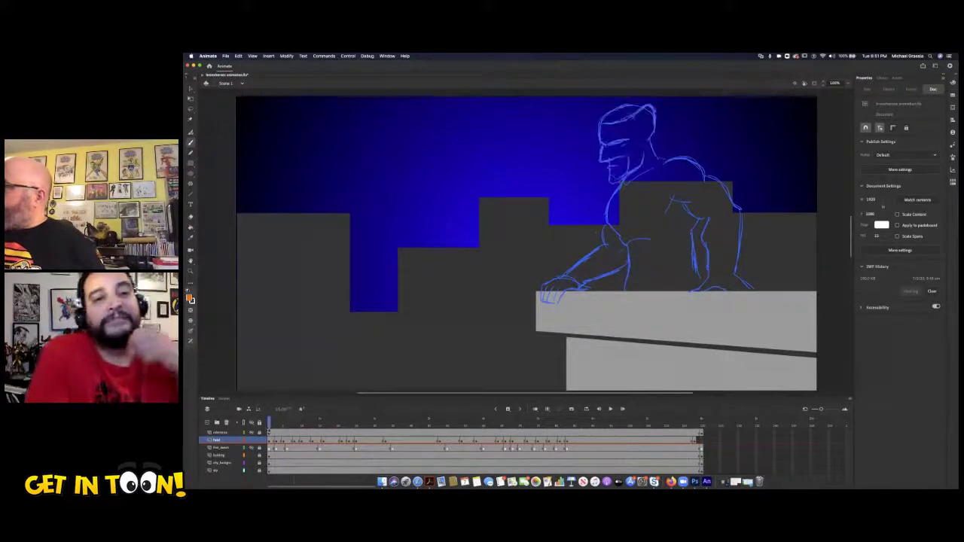
Flip forward and backward through the head-turn drawings in the opening frames and play the animation.
mouse_move(284, 432)
mouse_down()
mouse_move(269, 432)
mouse_move(279, 433)
mouse_up()
key(period)
key(period)
key(period)
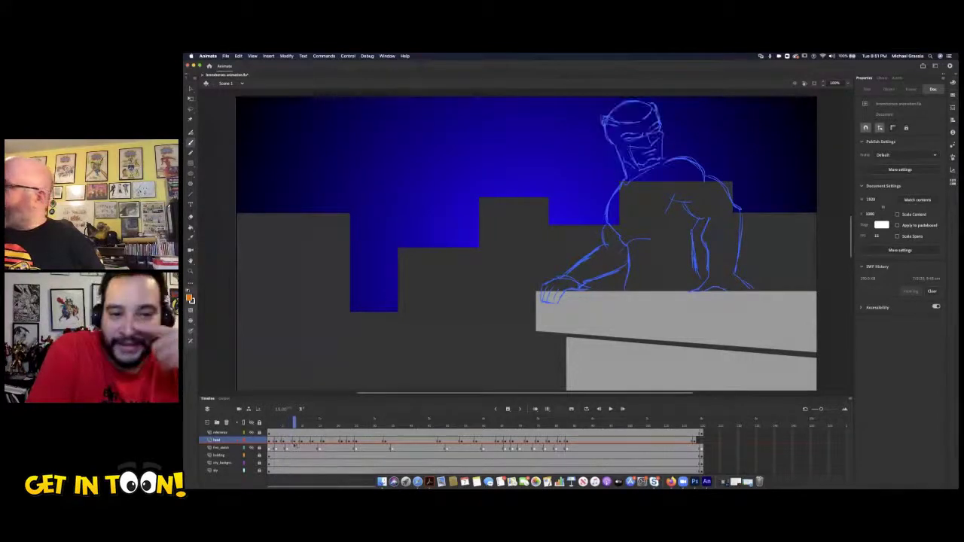
key(comma)
key(comma)
key(comma)
key(comma)
key(comma)
key(comma)
key(period)
key(period)
key(period)
key(comma)
key(comma)
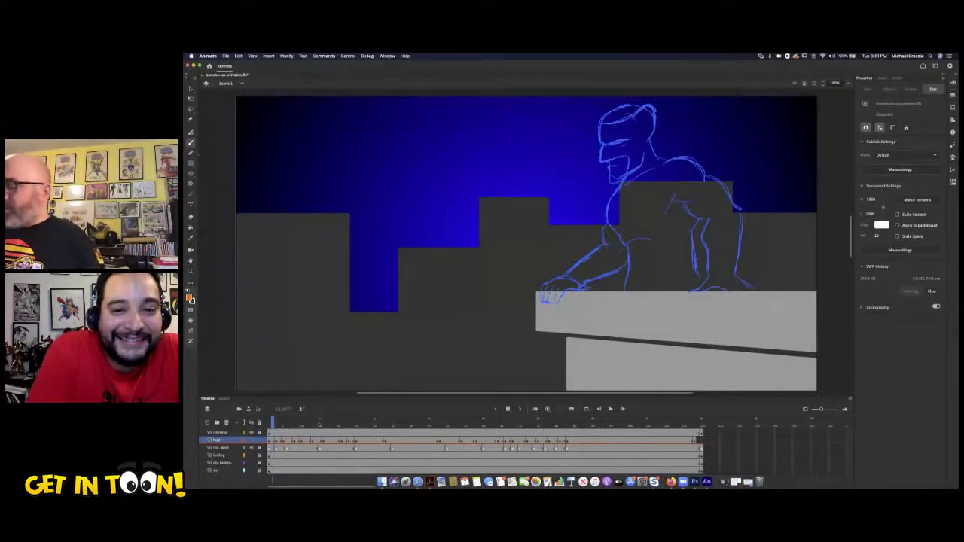
key(Return)
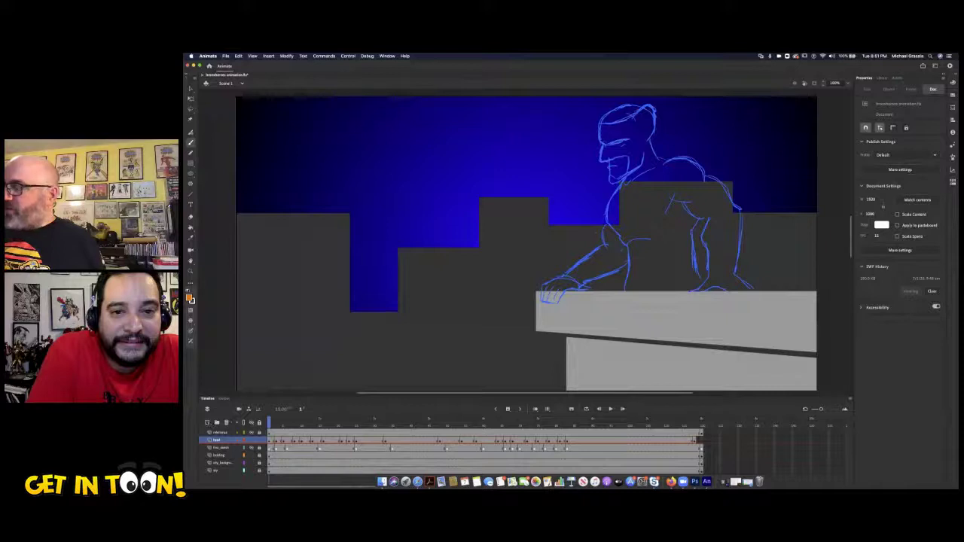
Add a new layer directly above the rough head layer and check the stage with the head layer temporarily hidden.
click(210, 423)
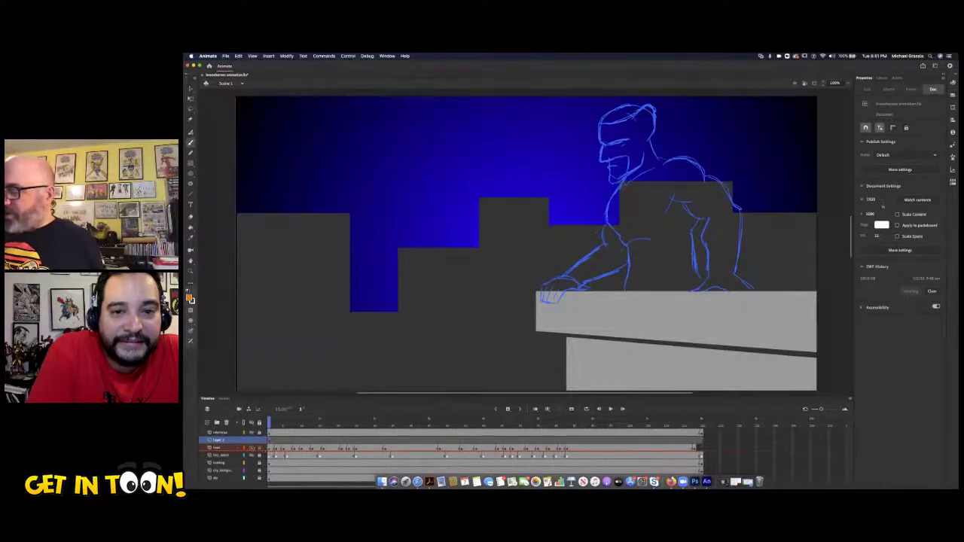
click(251, 448)
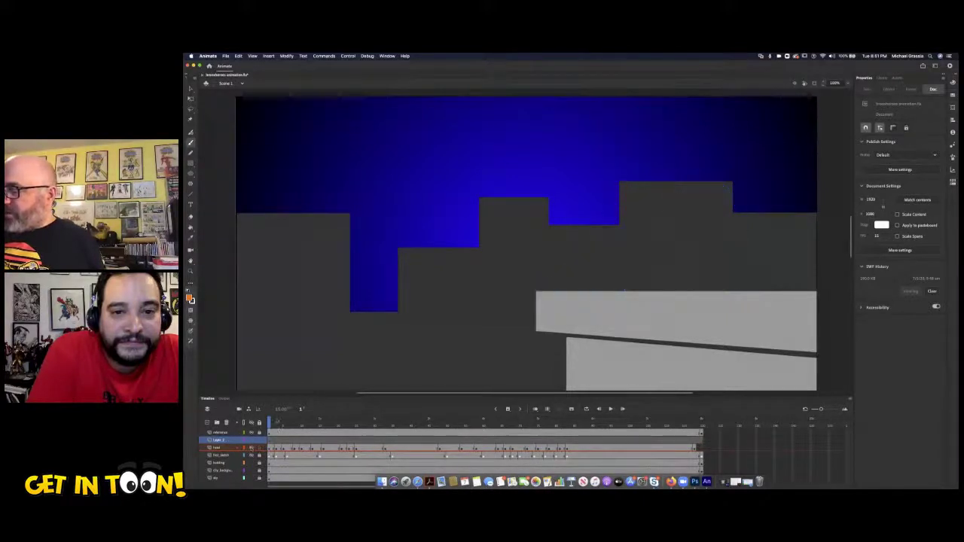
drag(271, 423, 283, 424)
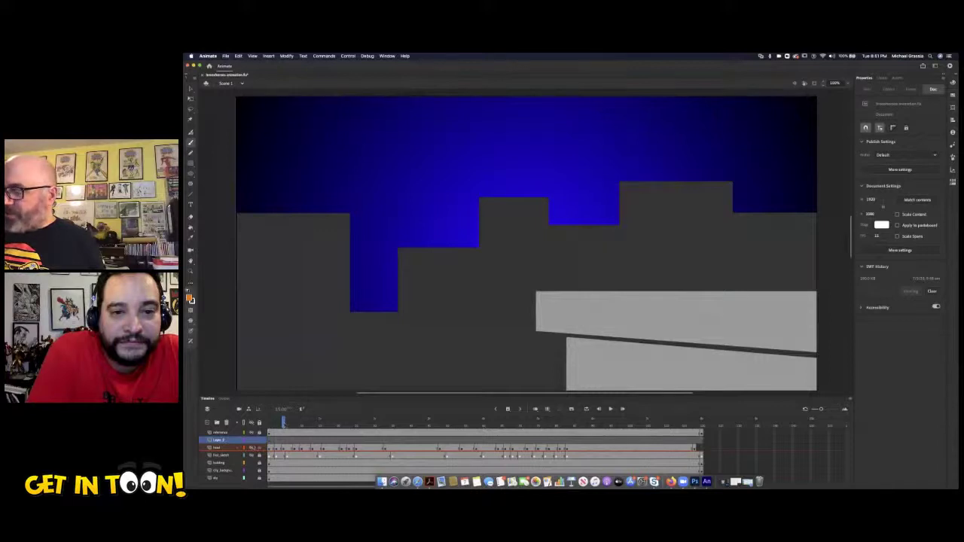
click(253, 448)
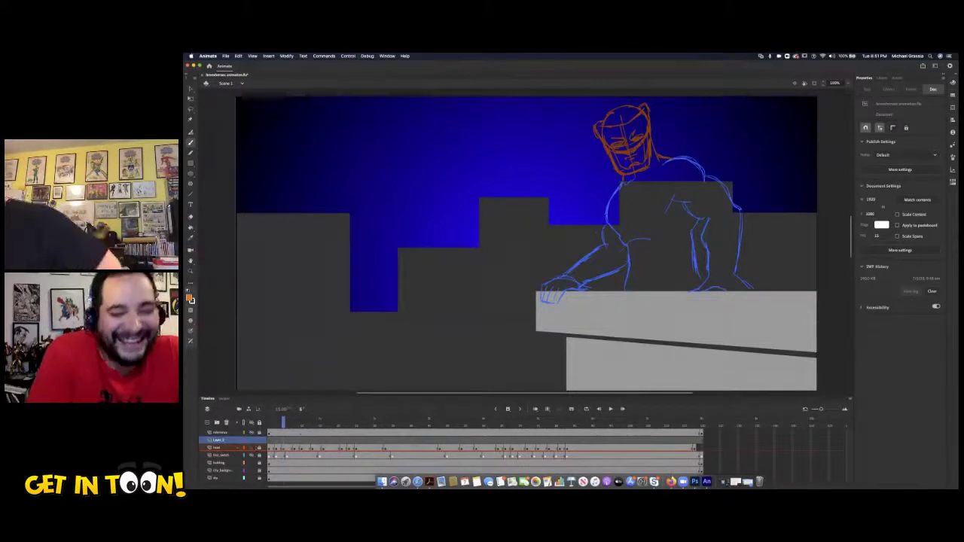
Insert a keyframe on the new layer at frame 48, over the crouching pose with the lowered head.
mouse_move(287, 422)
mouse_down()
mouse_move(414, 422)
mouse_move(476, 447)
mouse_move(443, 449)
mouse_up()
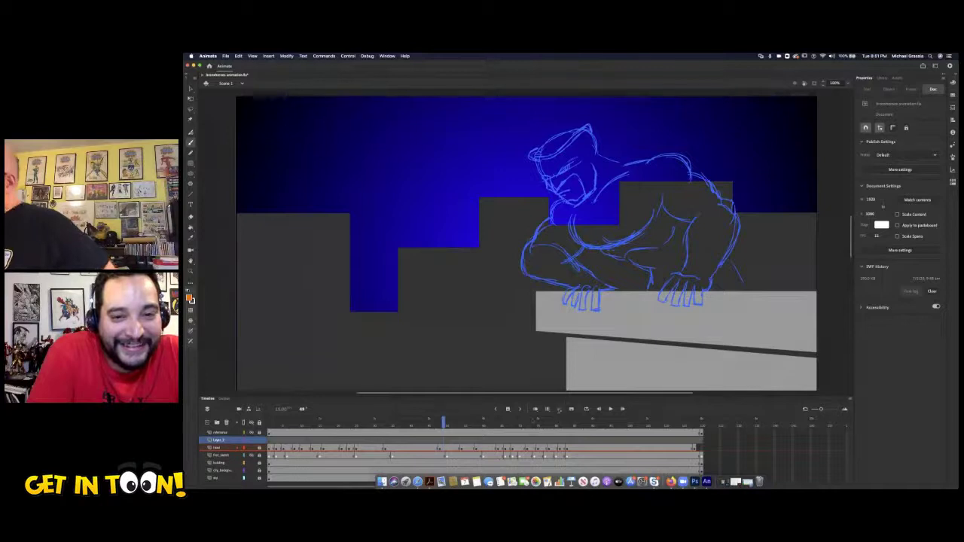
mouse_move(447, 429)
mouse_down()
mouse_move(460, 428)
mouse_move(435, 428)
mouse_move(517, 433)
mouse_move(449, 431)
mouse_move(517, 437)
mouse_move(449, 432)
mouse_move(444, 456)
mouse_move(462, 457)
mouse_up()
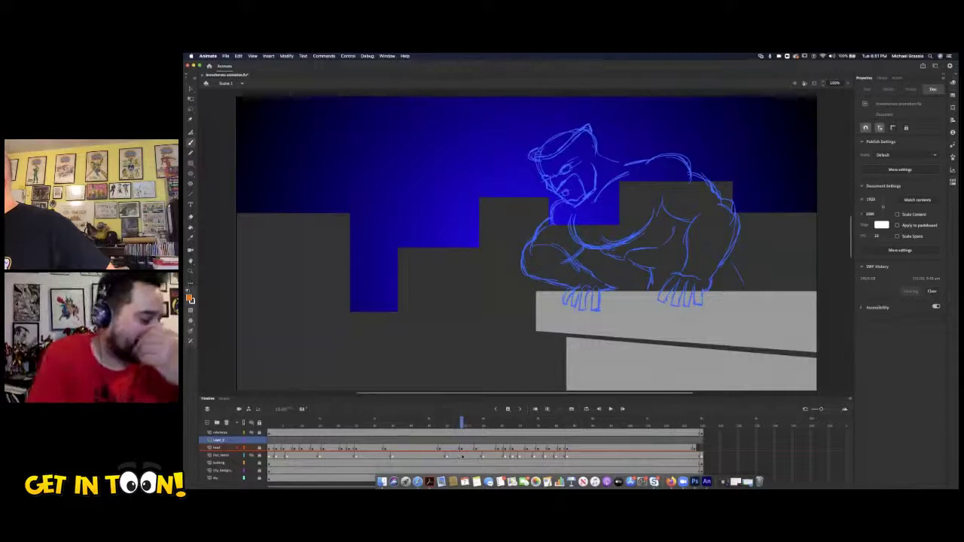
drag(462, 457, 442, 462)
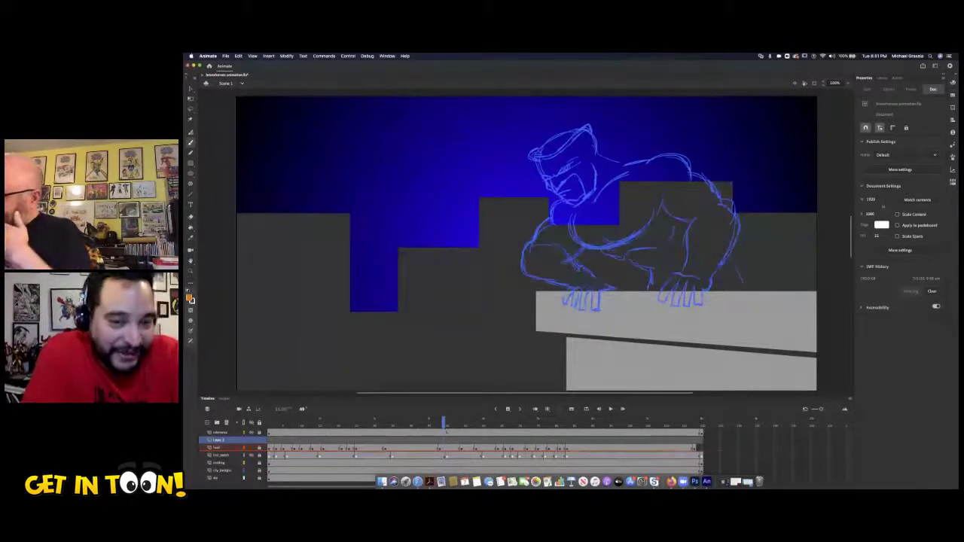
key(comma)
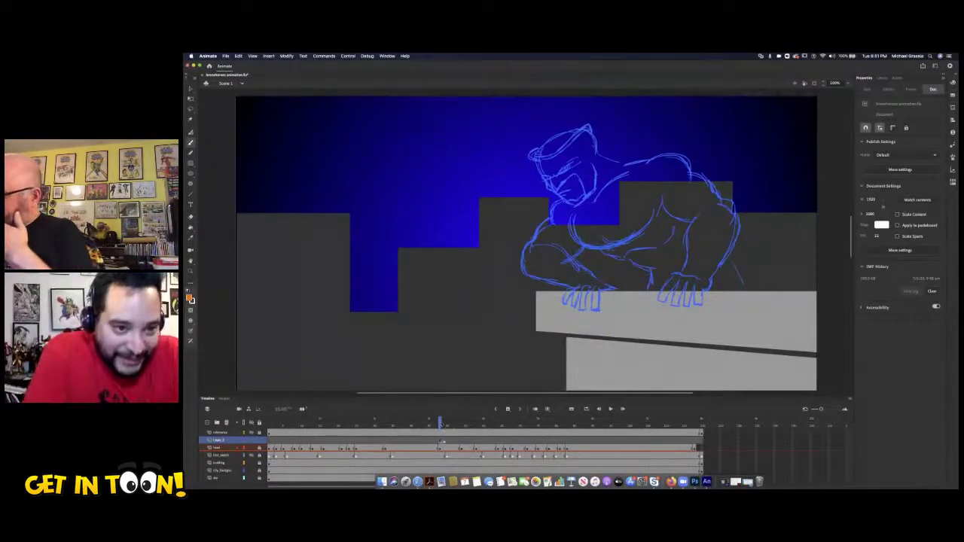
click(440, 441)
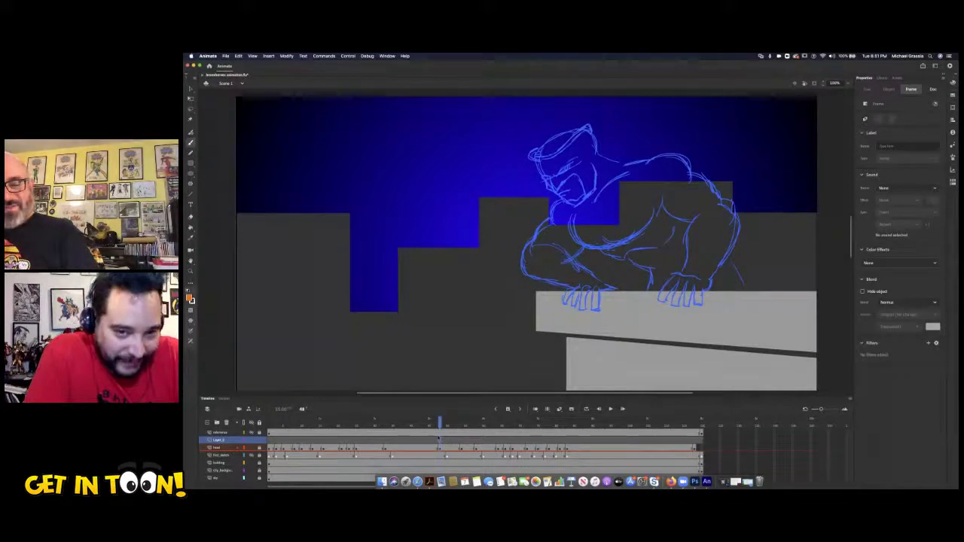
right_click(440, 440)
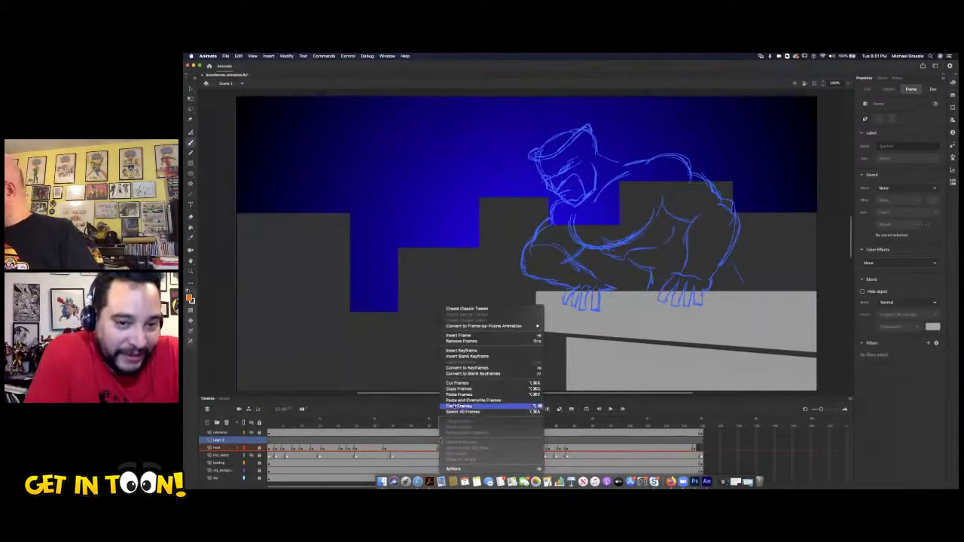
click(479, 351)
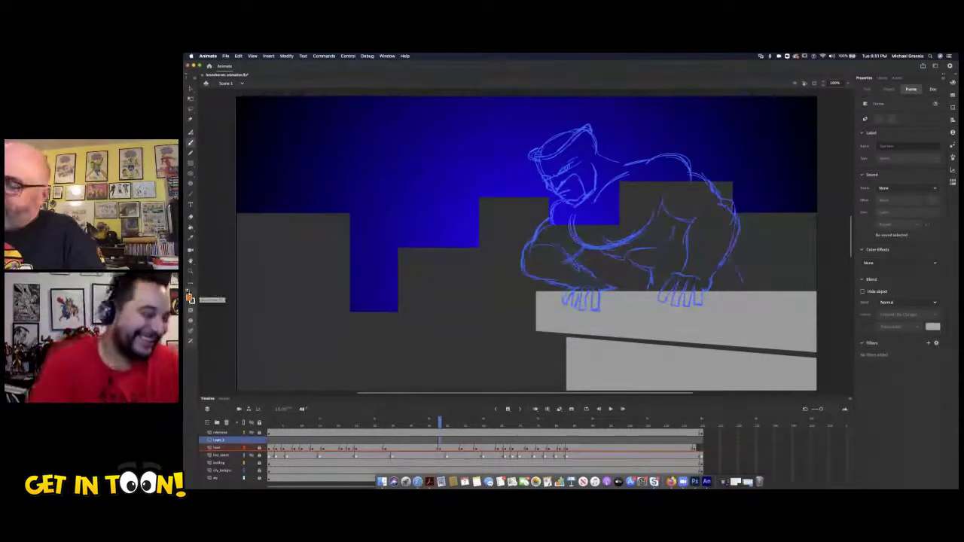
Set the fill color to black and start inking the head outline at frame 48 with the Classic Brush.
click(191, 299)
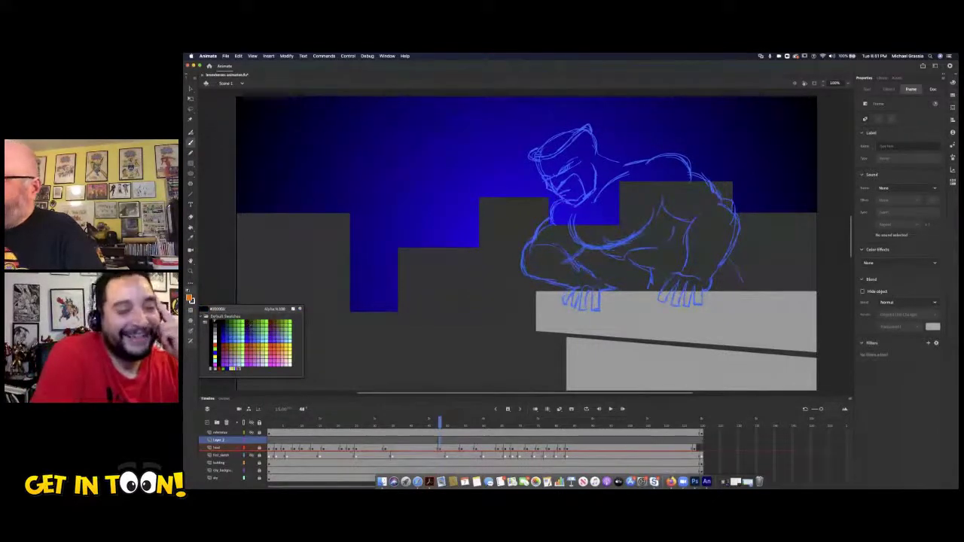
click(213, 324)
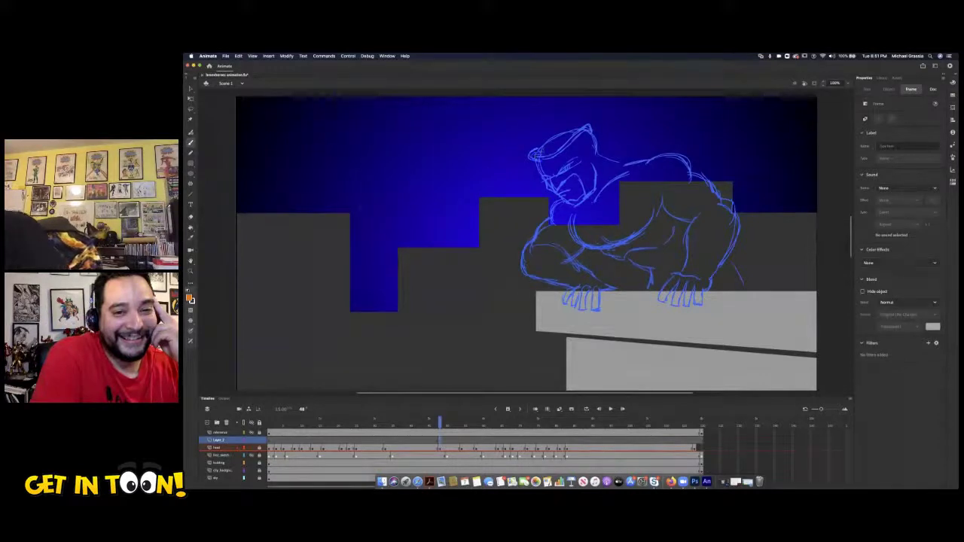
key(b)
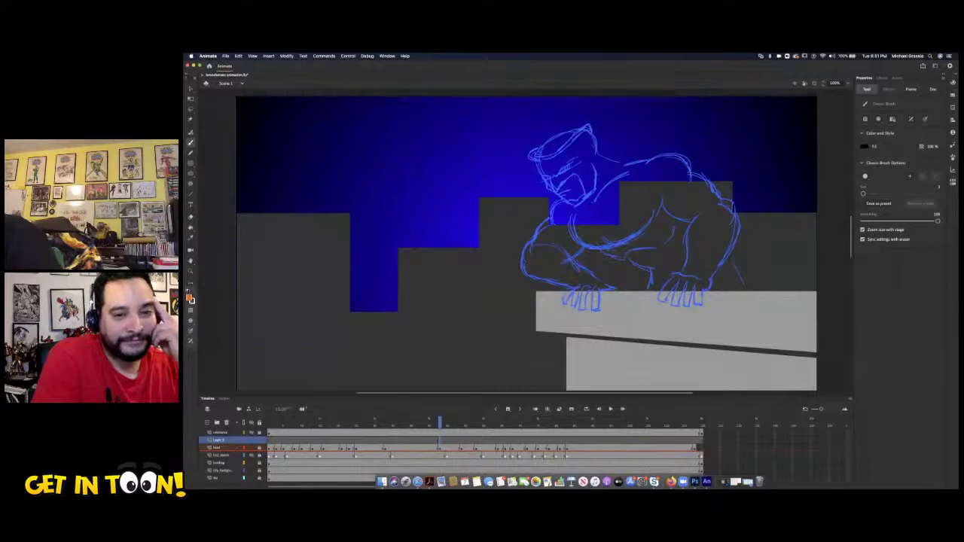
drag(532, 150, 540, 145)
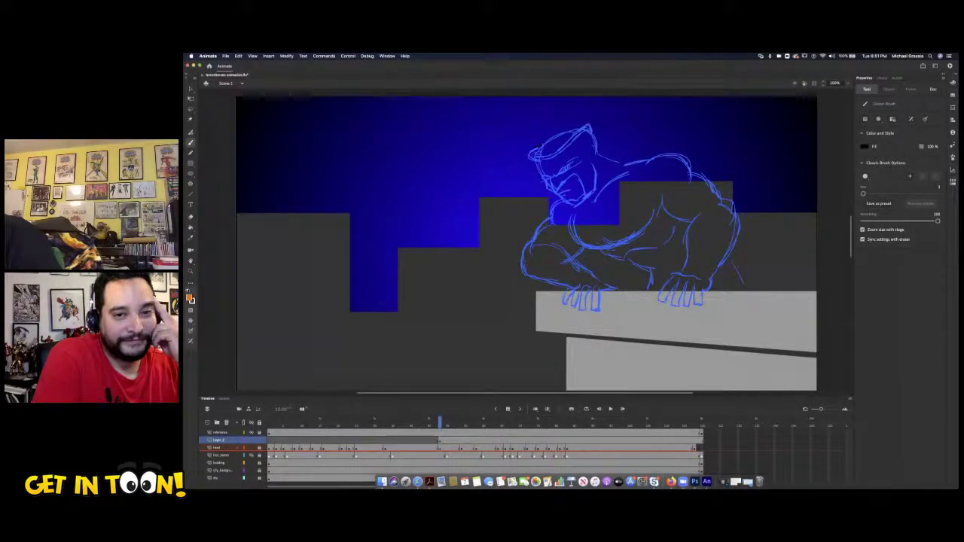
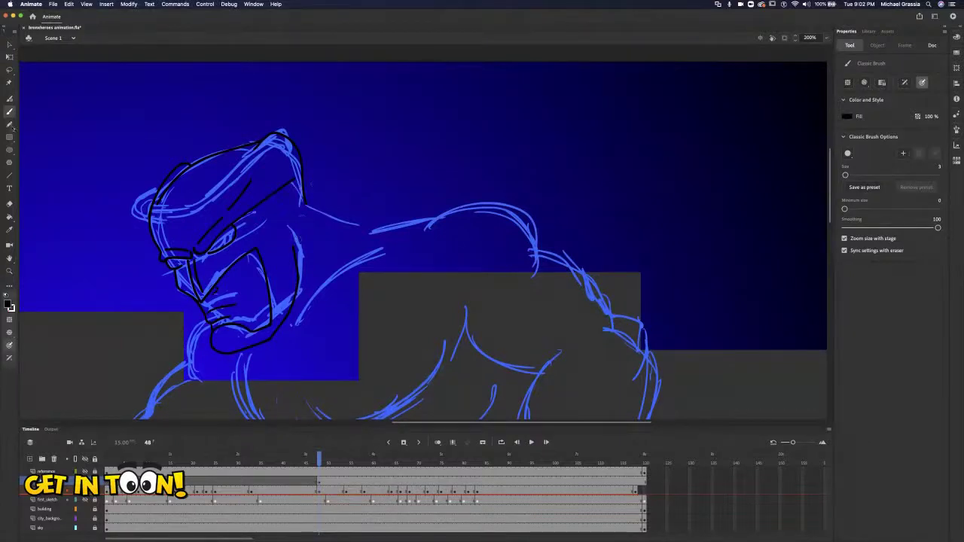
Erase the long straight black line behind the eye and redraw it as a shorter curved brow line.
key(e)
drag(295, 178, 243, 216)
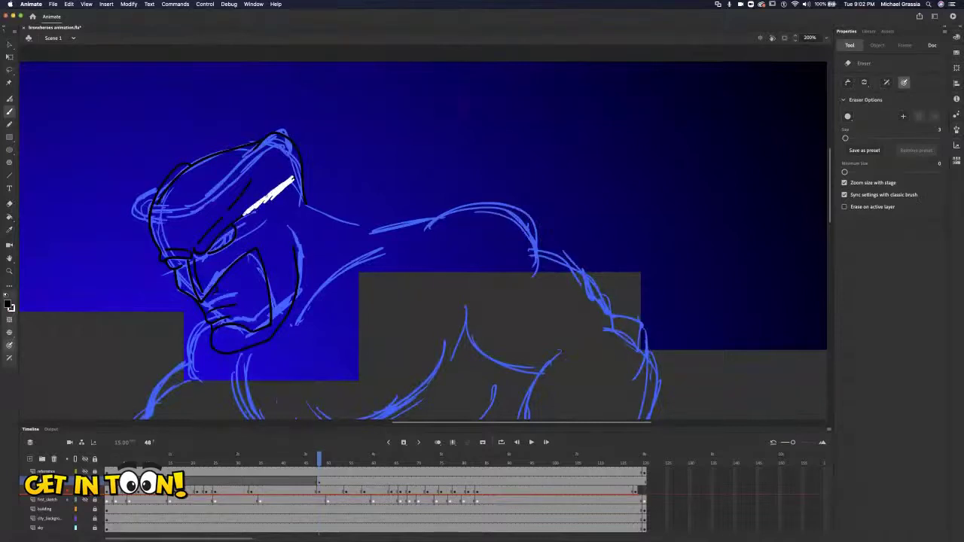
drag(244, 214, 242, 216)
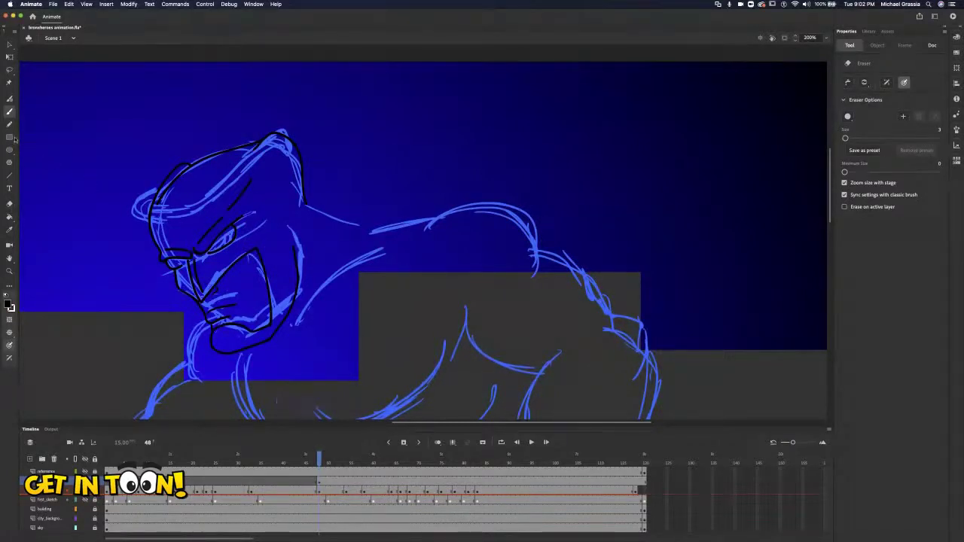
click(9, 124)
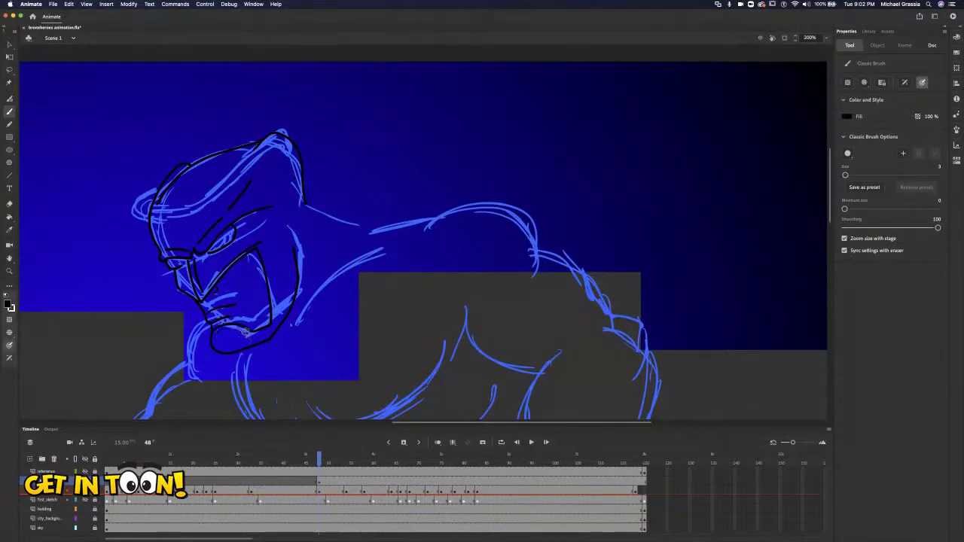
Ink a second black contour along the lower edge of the mask's face opening, above the chin.
key(super+equal)
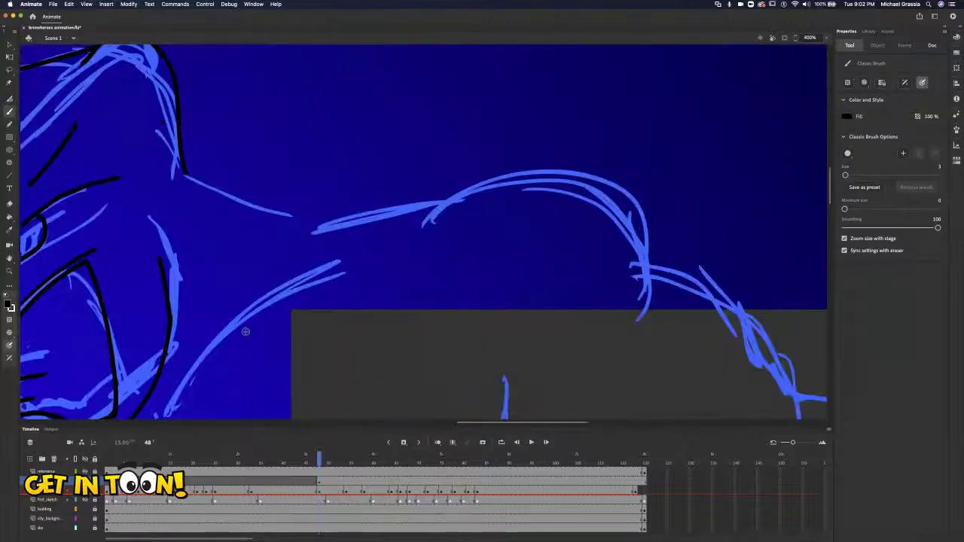
scroll(246, 331, down, 5)
scroll(245, 332, left, 5)
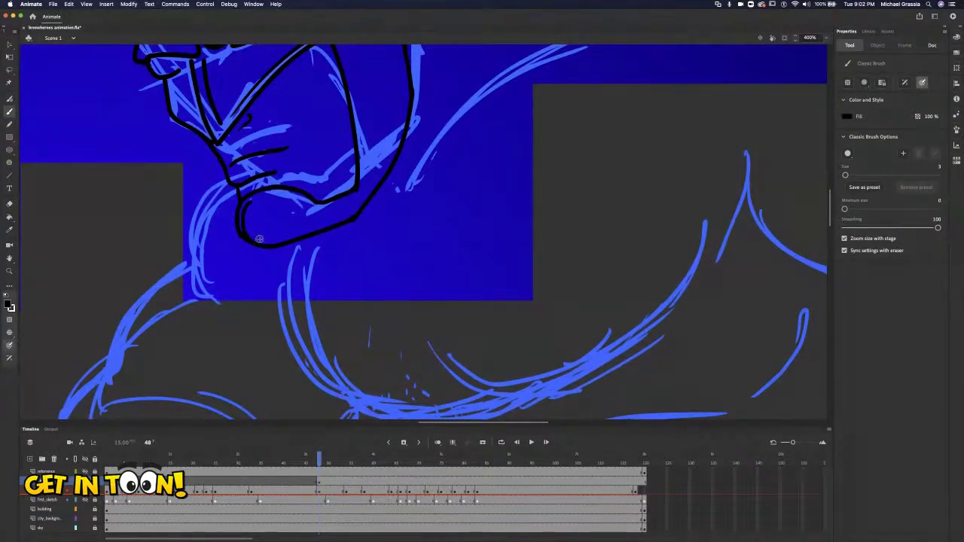
drag(250, 203, 311, 199)
key(super+z)
drag(260, 195, 312, 210)
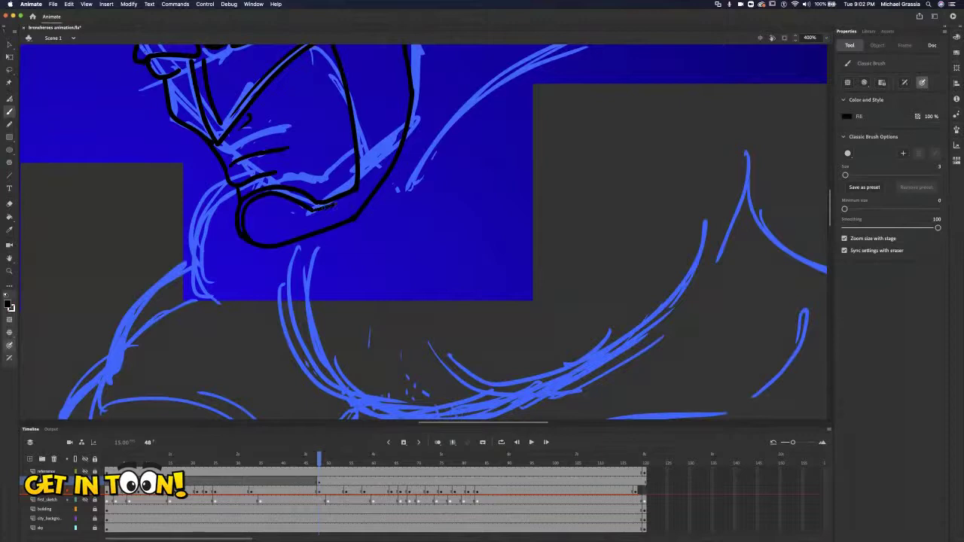
Ink a second black contour down the cheek side of the mask's face opening to close its double edge.
scroll(297, 176, up, 3)
scroll(298, 176, right, 2)
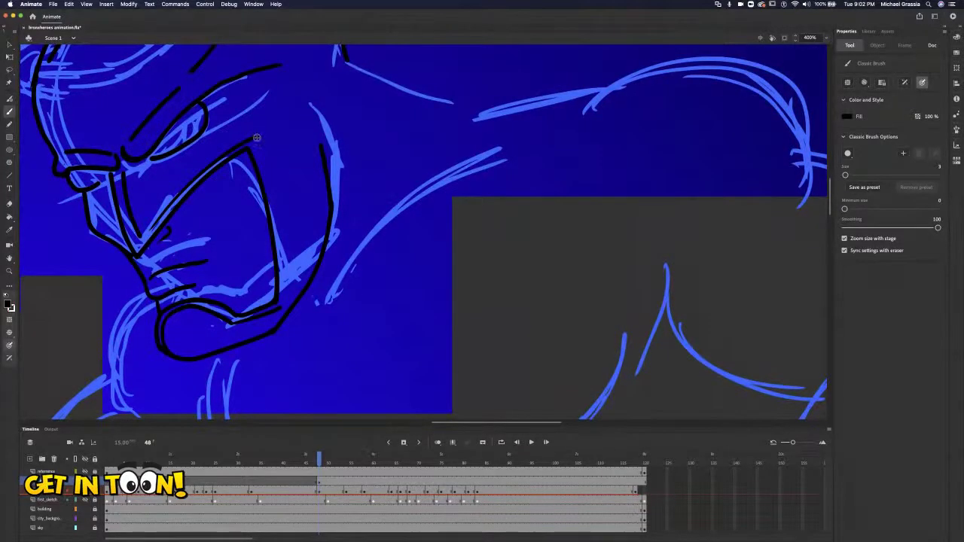
drag(271, 195, 283, 293)
key(cmd+z)
drag(263, 149, 284, 278)
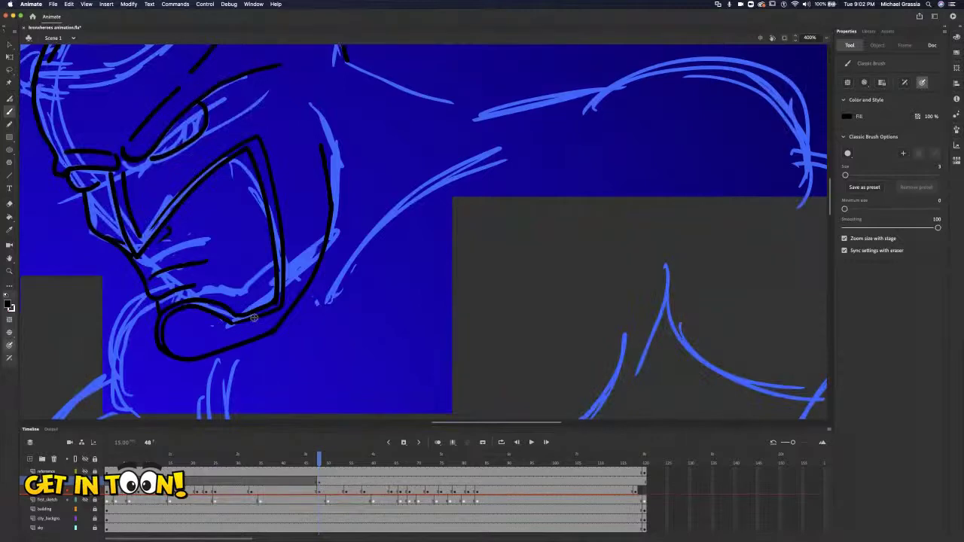
Ink the back of the neck in black from the base of the cowl to the start of the shoulder line.
scroll(254, 318, up, 5)
scroll(254, 318, right, 3)
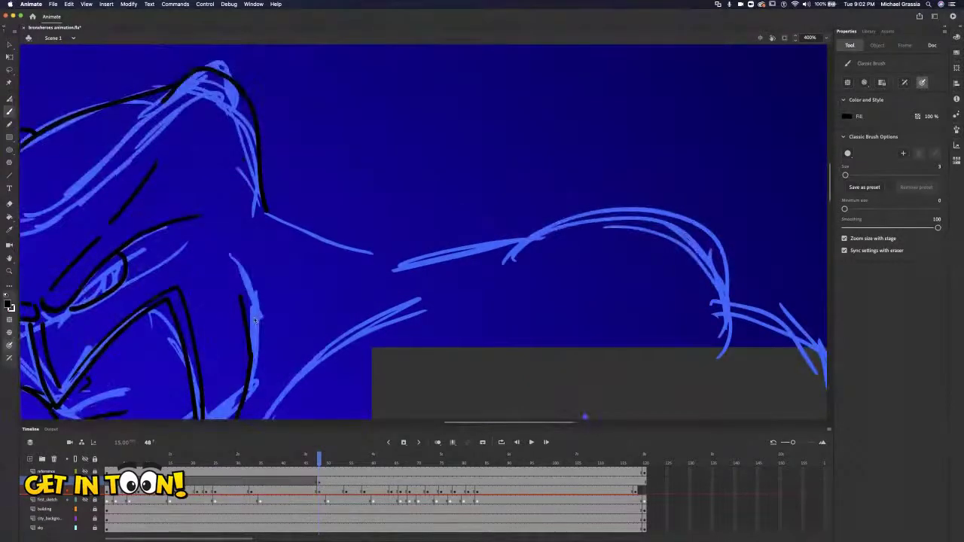
click(9, 204)
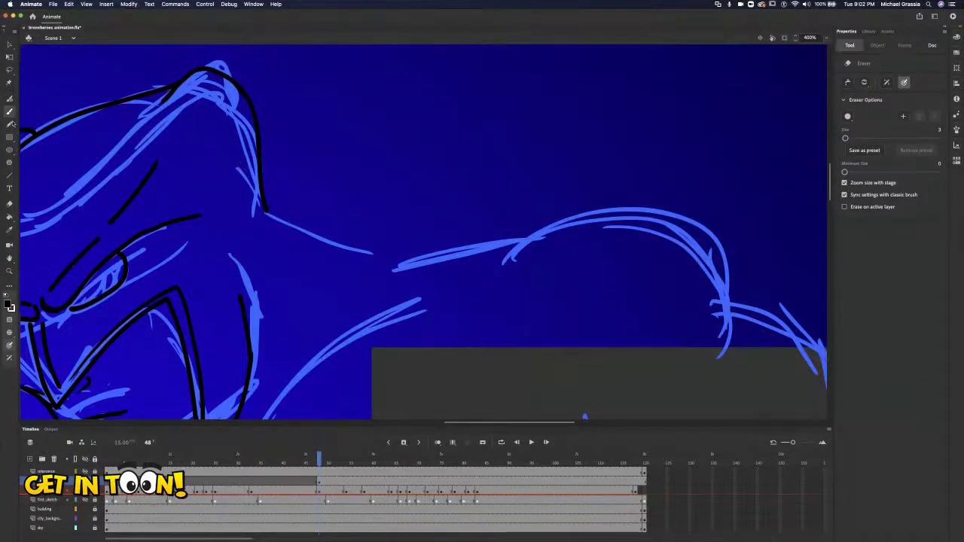
click(10, 113)
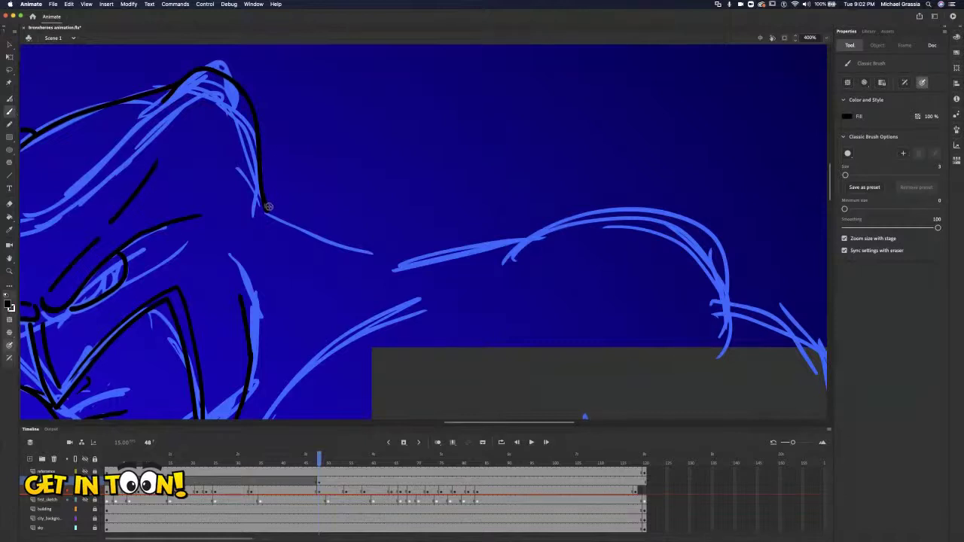
mouse_move(265, 210)
mouse_down()
mouse_move(324, 254)
mouse_move(404, 274)
mouse_up()
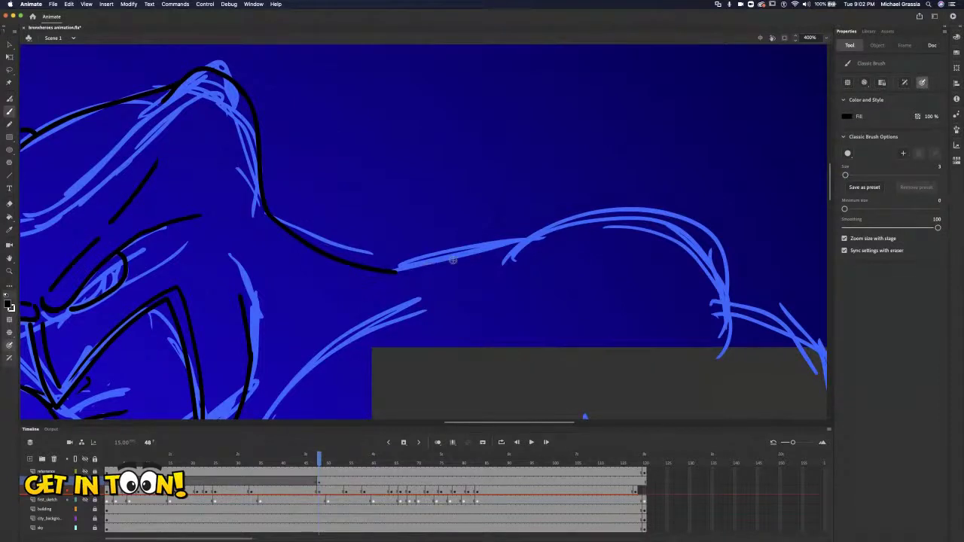
Ink the upper shoulder line in black from the base of the neck toward the rounded shoulder, redrawing the first stroke slightly lower.
drag(395, 270, 527, 238)
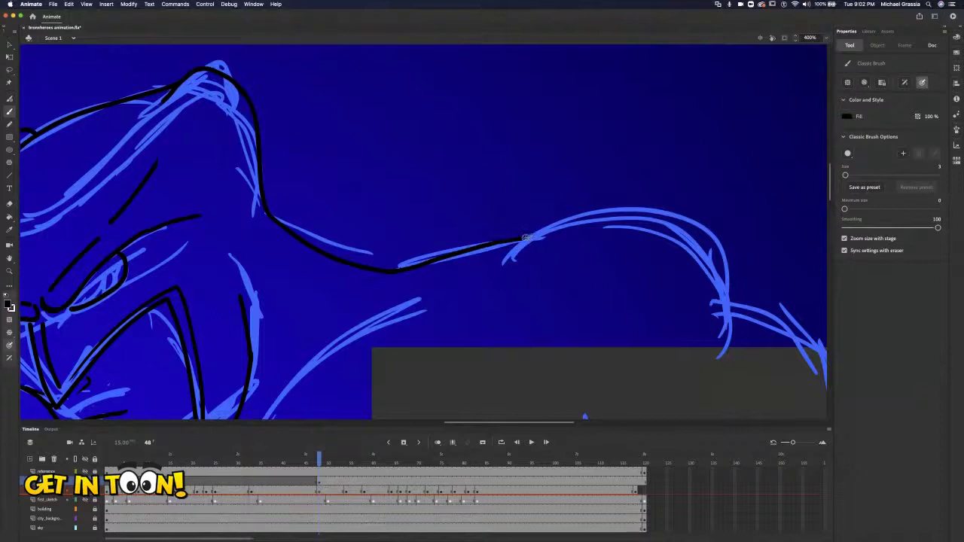
key(super+z)
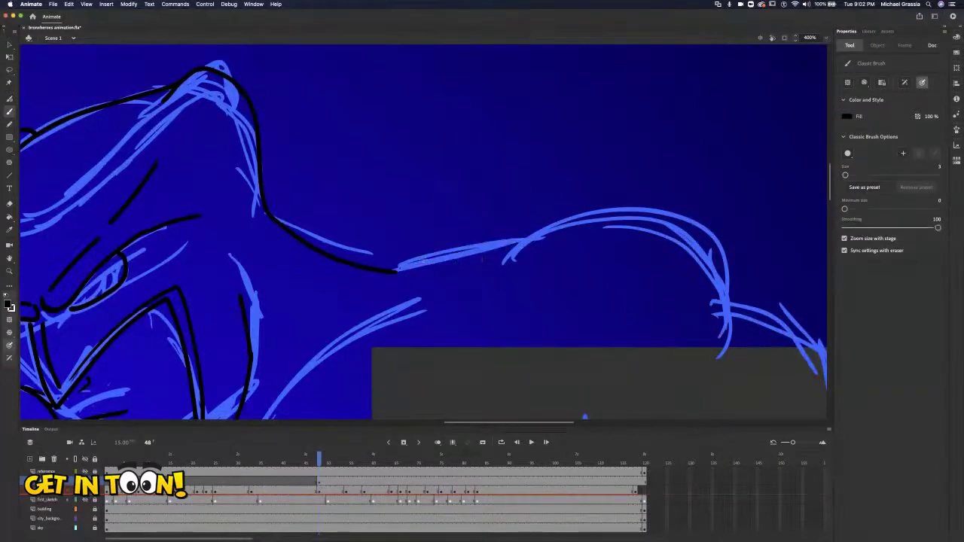
key(e)
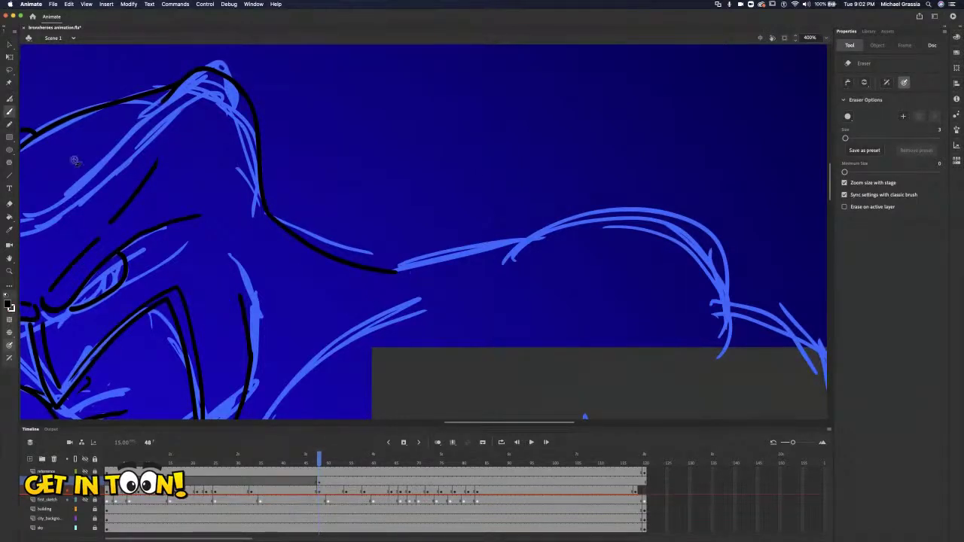
click(10, 112)
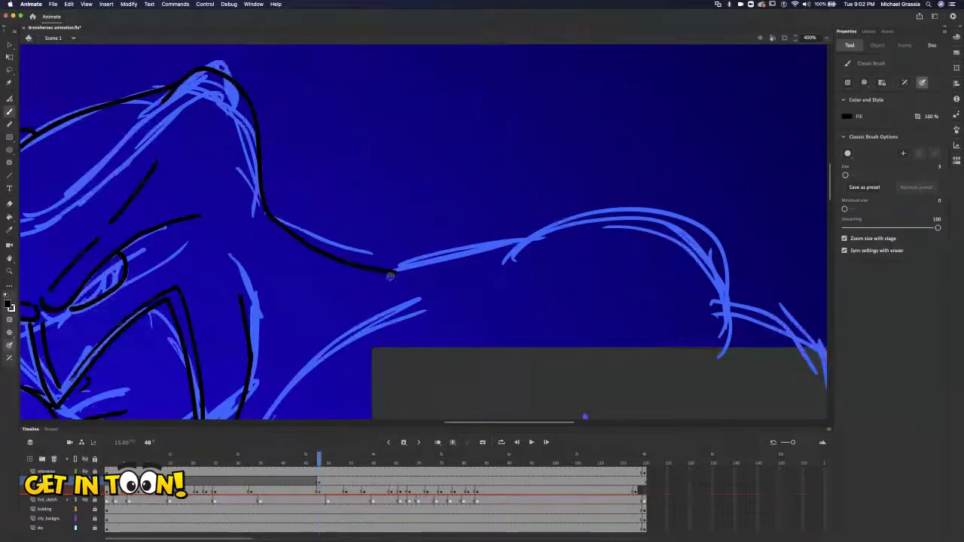
drag(393, 272, 507, 248)
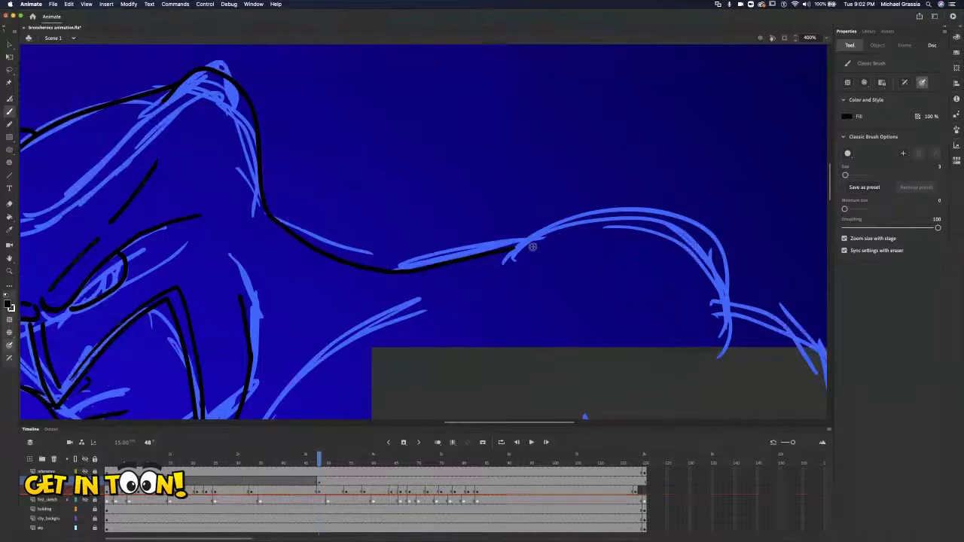
Ink the front shoulder curve in black from the chin down to the top of the bent arm, replacing the first attempt.
scroll(532, 250, down, 3)
scroll(533, 249, down, 7)
scroll(533, 249, up, 8)
scroll(533, 249, down, 3)
scroll(533, 250, left, 6)
scroll(532, 249, down, 3)
scroll(533, 249, right, 4)
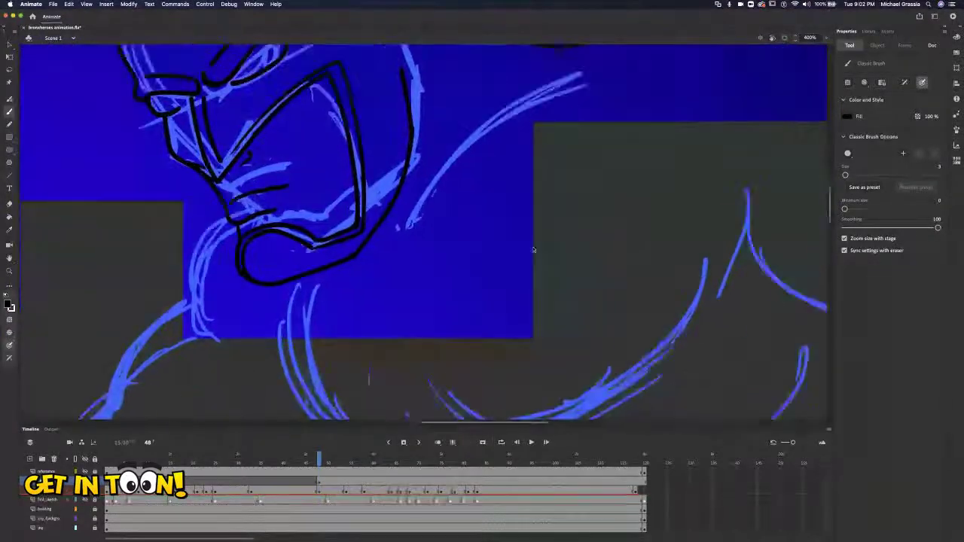
scroll(451, 290, up, 1)
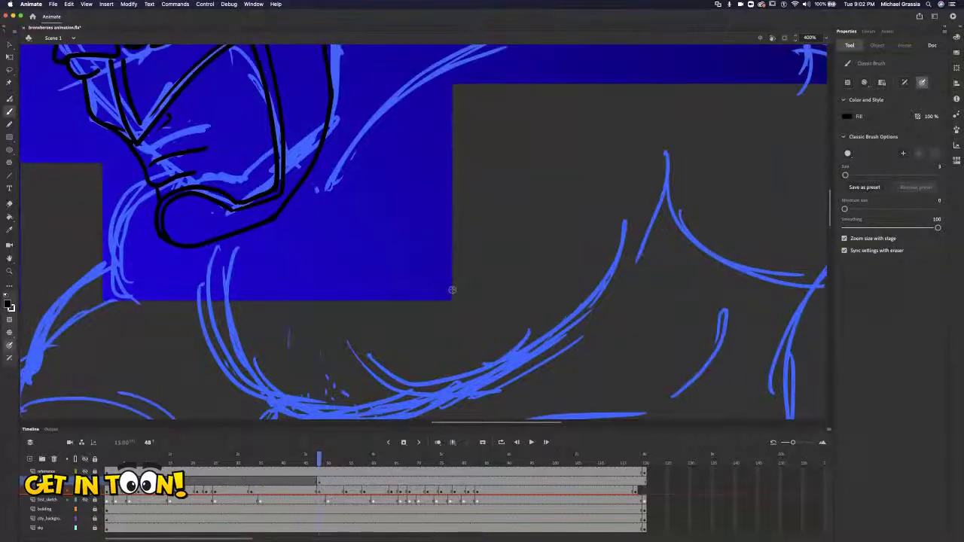
mouse_move(127, 184)
mouse_down()
mouse_move(104, 212)
mouse_move(92, 276)
mouse_up()
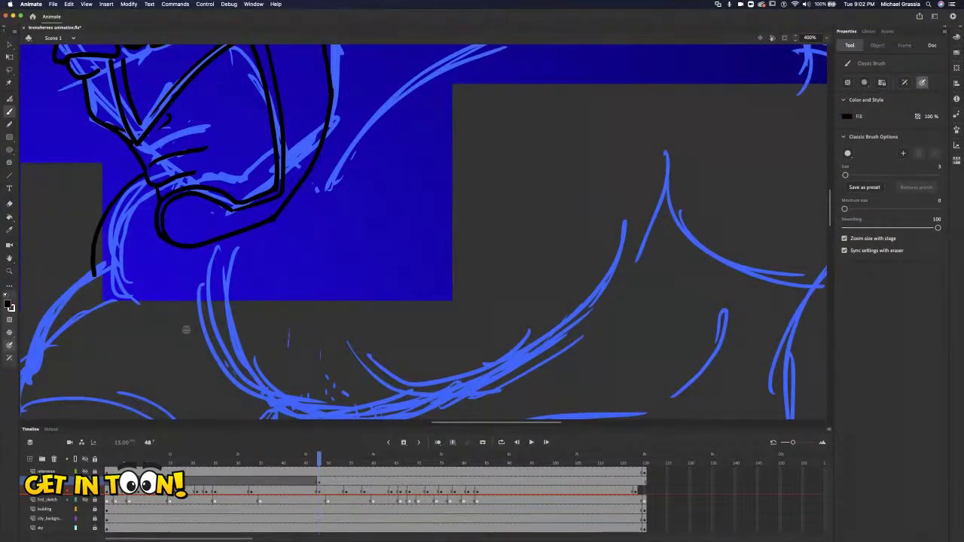
key(super+z)
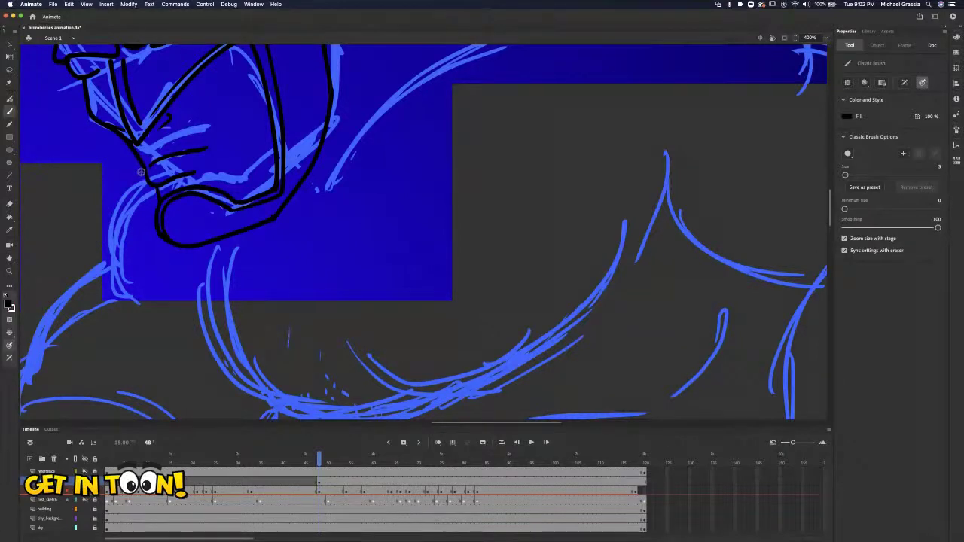
mouse_move(142, 176)
mouse_down()
mouse_move(111, 221)
mouse_move(106, 300)
mouse_up()
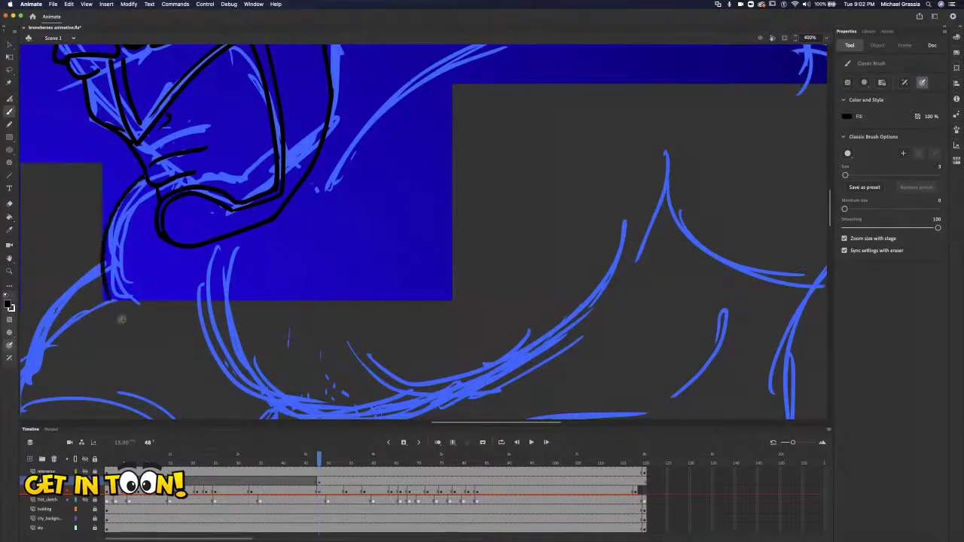
Ink the outer contour of the bent arm in black from the front shoulder down and around the elbow.
scroll(121, 319, down, 5)
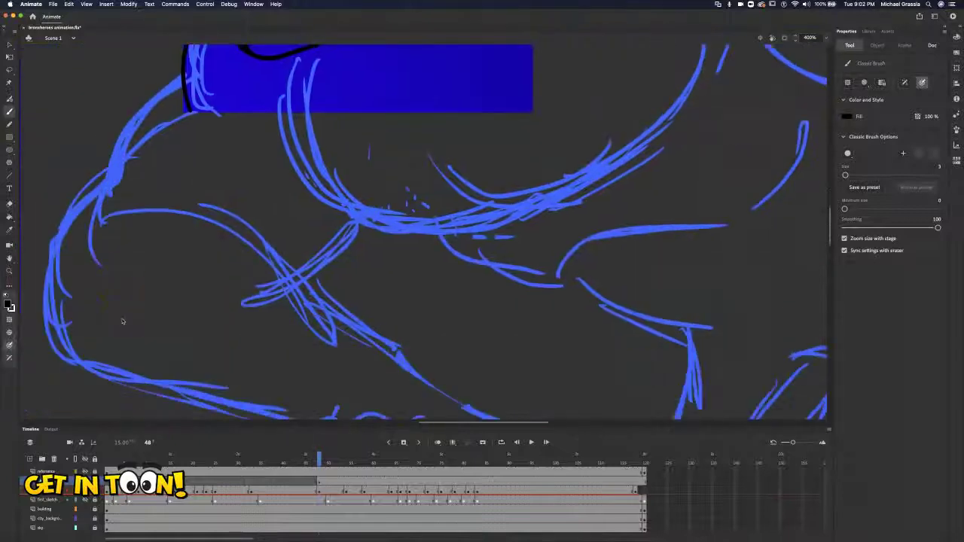
mouse_move(183, 76)
mouse_down()
mouse_move(117, 137)
mouse_move(93, 202)
mouse_up()
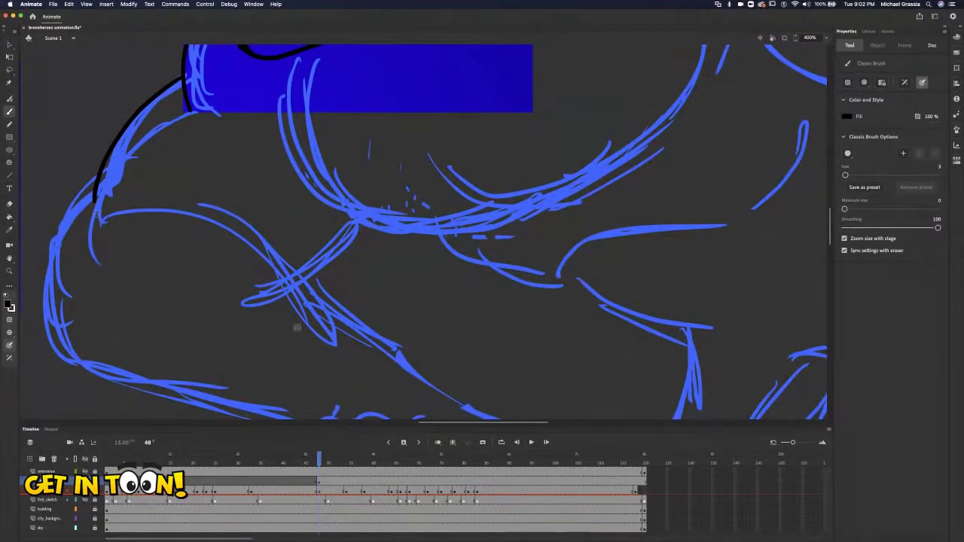
scroll(295, 377, right, 8)
scroll(296, 378, up, 6)
scroll(296, 378, left, 15)
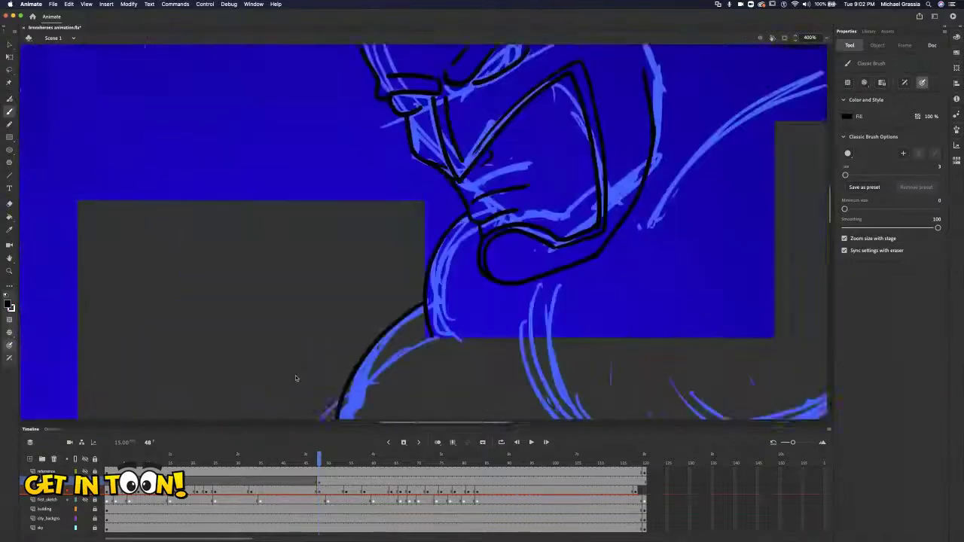
scroll(295, 378, right, 10)
scroll(295, 378, down, 5)
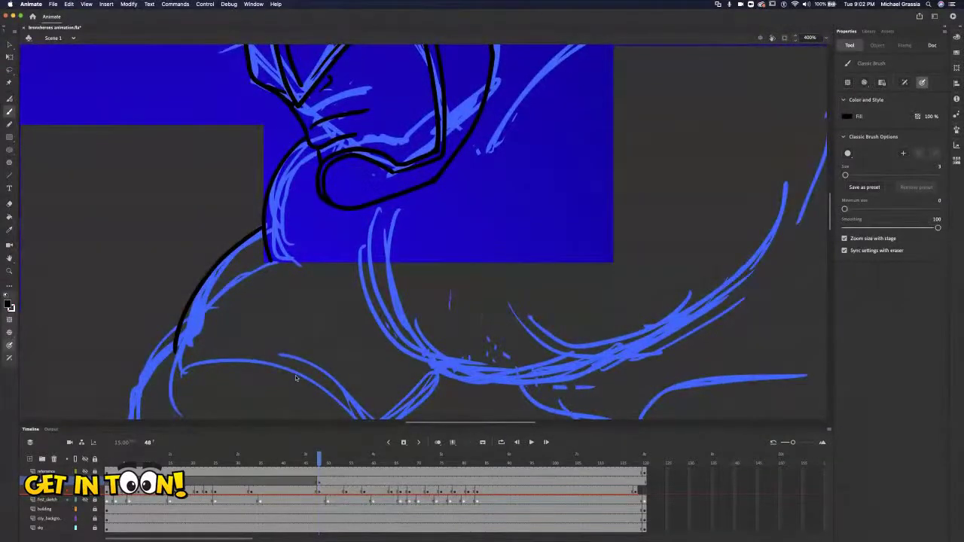
scroll(295, 375, right, 10)
scroll(296, 375, down, 7)
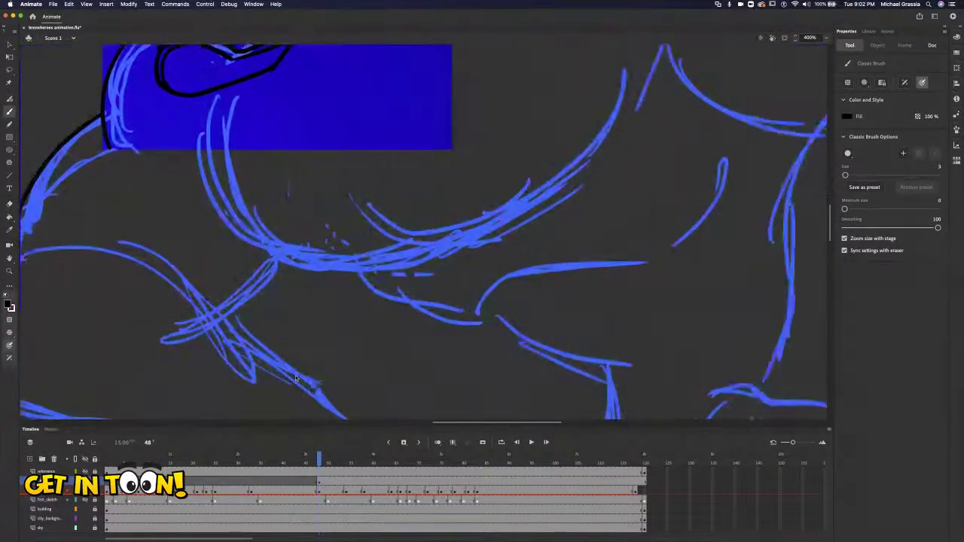
scroll(295, 378, left, 15)
scroll(295, 378, down, 9)
scroll(295, 378, up, 2)
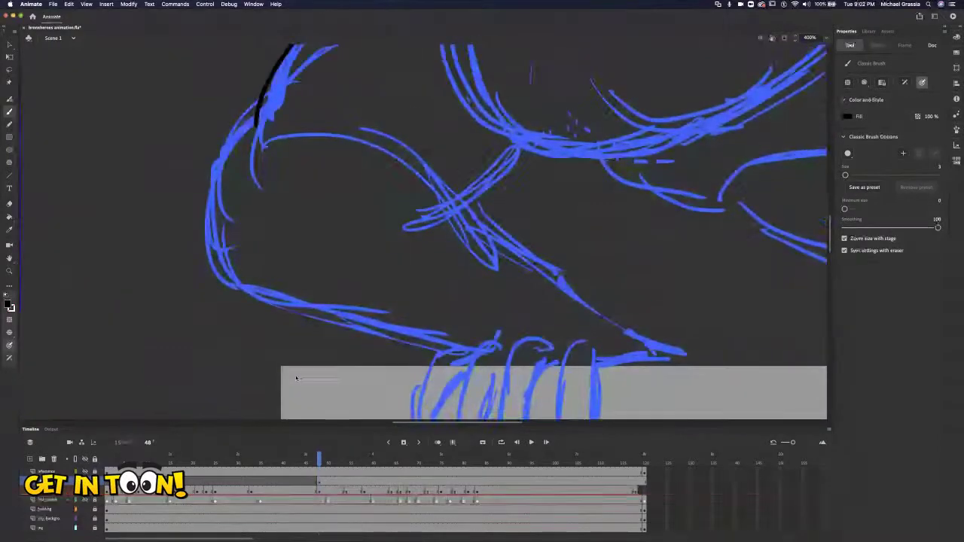
mouse_move(254, 111)
mouse_down()
mouse_move(217, 242)
mouse_move(258, 261)
mouse_up()
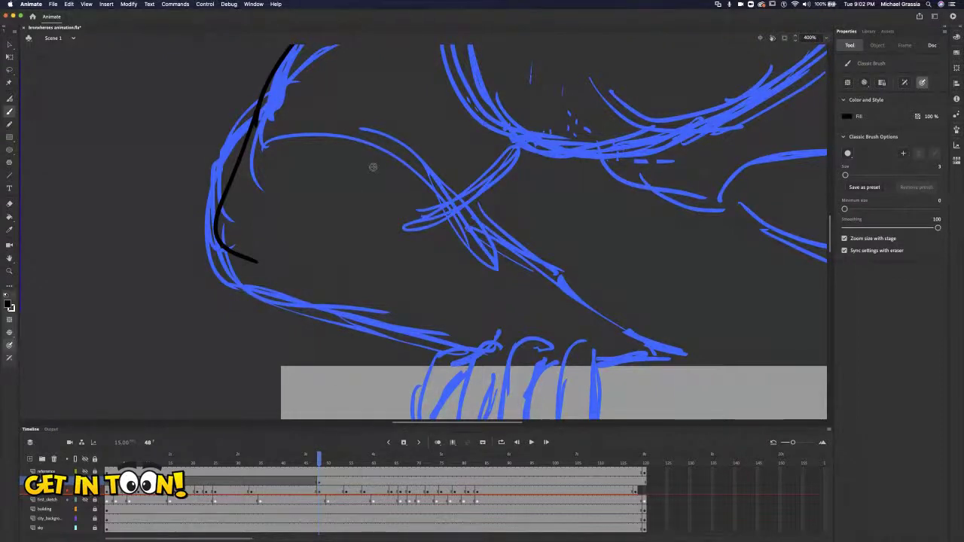
Ink the underside of the forearm in black from the elbow to the wrist above the sketched fingers.
scroll(373, 167, right, 5)
scroll(373, 167, down, 4)
scroll(373, 166, up, 2)
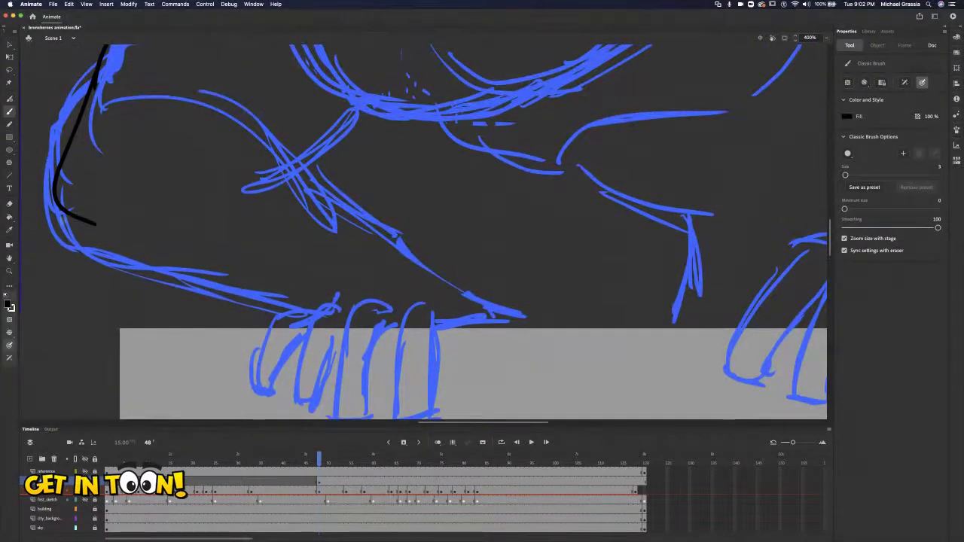
mouse_move(85, 250)
mouse_down()
mouse_move(141, 285)
mouse_move(221, 301)
mouse_up()
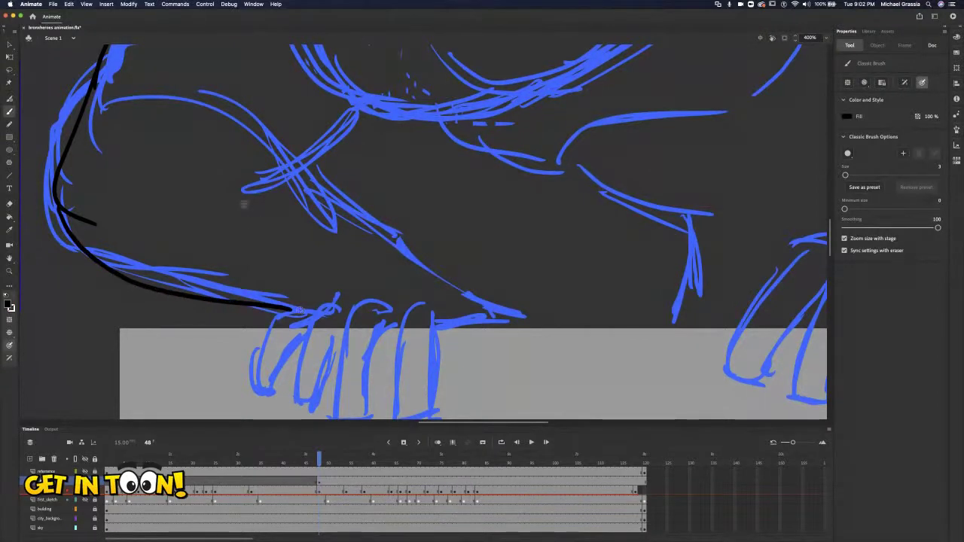
Ink the forearm's upper edge toward the wrist and a short curve linking it to the sketched chest line.
mouse_move(123, 88)
mouse_down()
mouse_move(171, 88)
mouse_move(247, 115)
mouse_move(423, 261)
mouse_up()
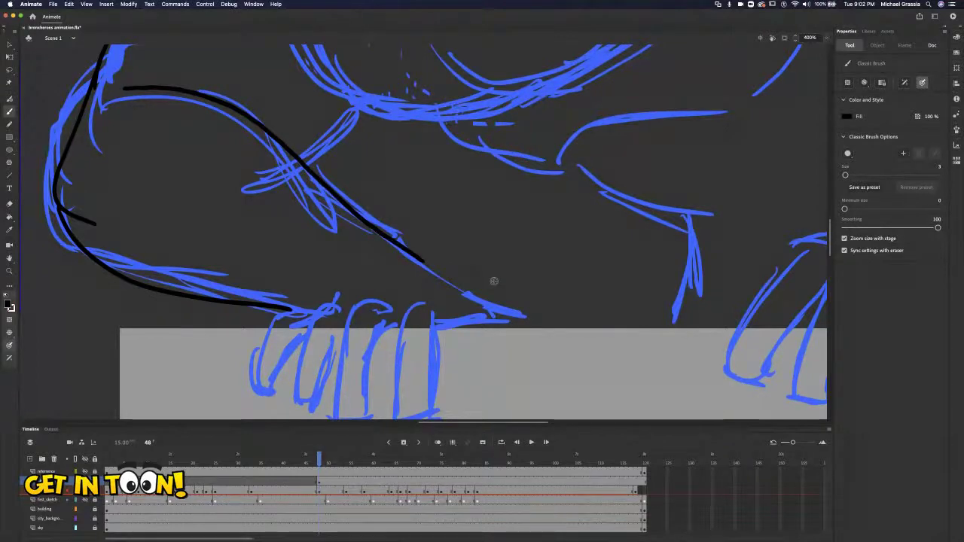
scroll(495, 280, left, 5)
scroll(494, 281, up, 2)
scroll(391, 279, up, 3)
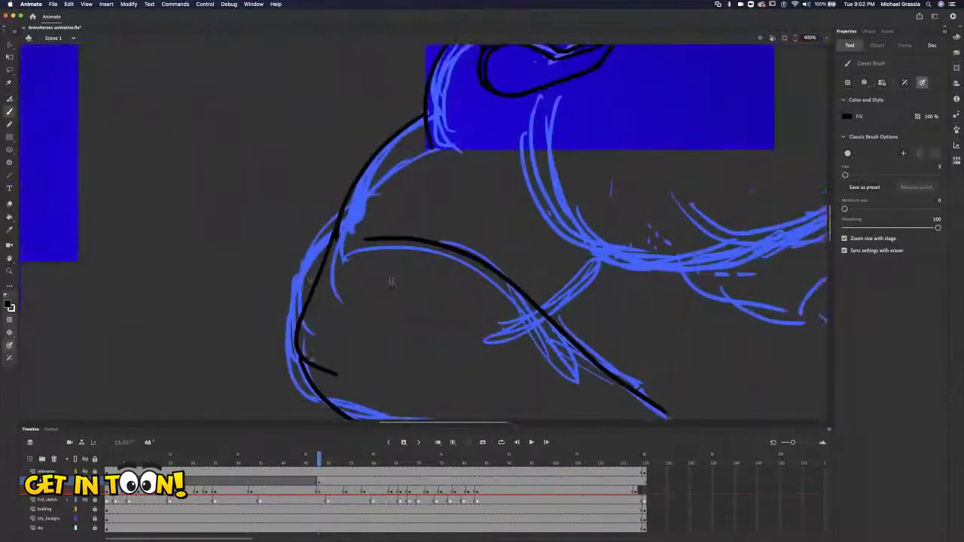
scroll(392, 280, right, 5)
scroll(376, 283, down, 3)
scroll(332, 285, left, 3)
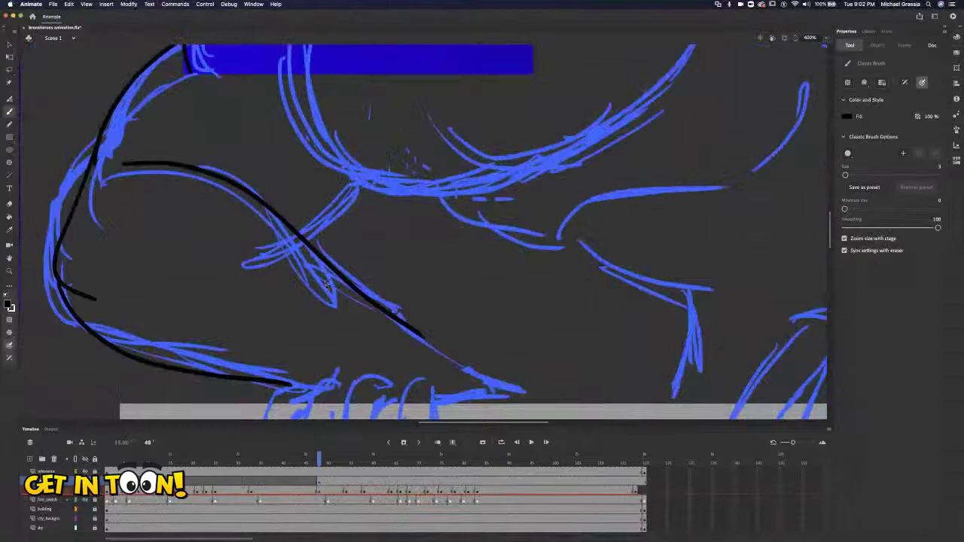
drag(431, 176, 383, 236)
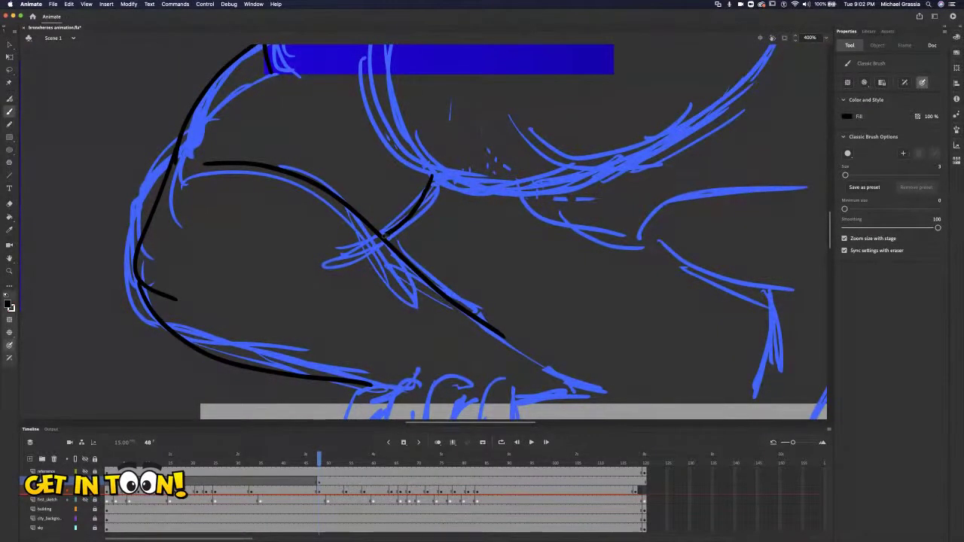
Add two short black crease lines inside the elbow, one extending along the forearm and one just above it.
scroll(384, 234, right, 4)
scroll(385, 235, down, 2)
scroll(384, 236, left, 3)
scroll(384, 236, down, 1)
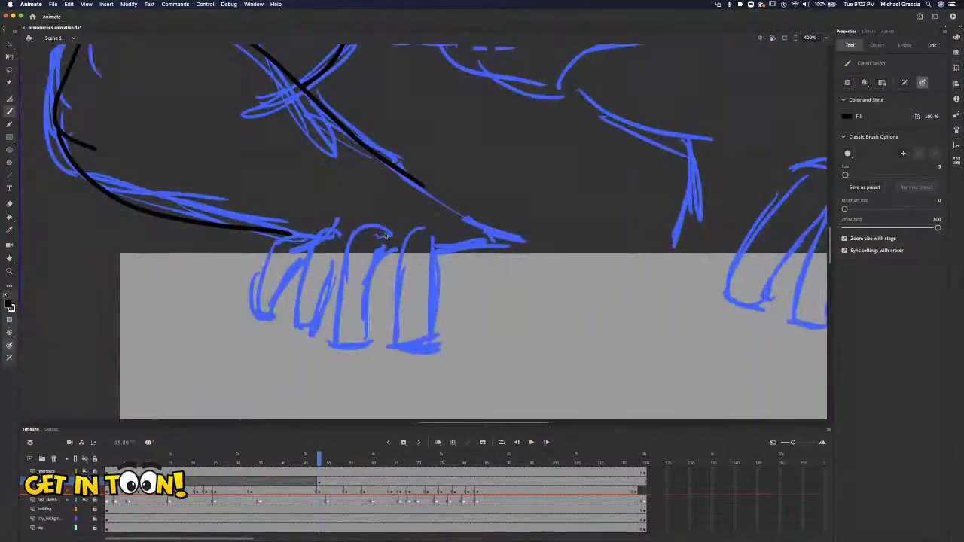
drag(105, 152, 155, 175)
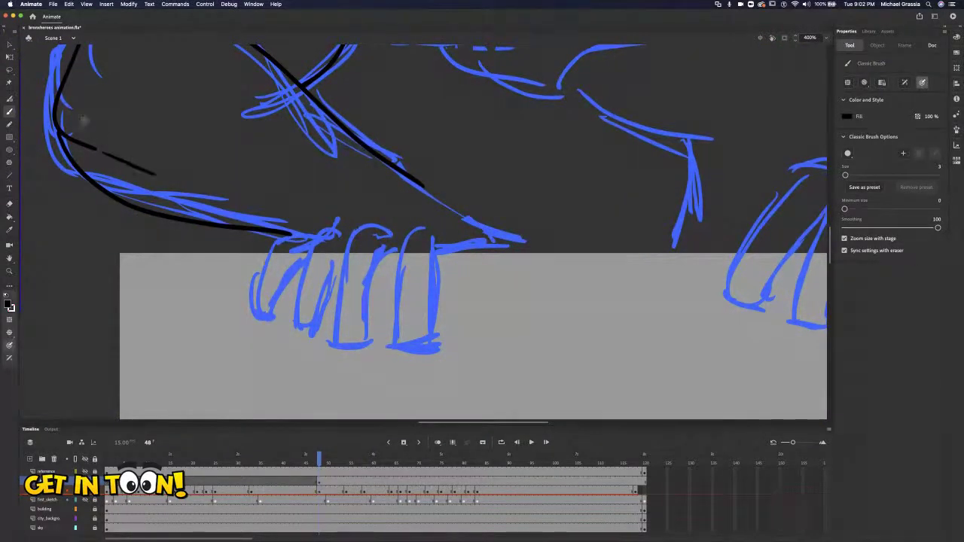
drag(76, 113, 98, 128)
Ink the lower chest curve in black from below the chin, past the arm's connecting line, toward the torso.
scroll(338, 343, up, 5)
scroll(338, 343, up, 2)
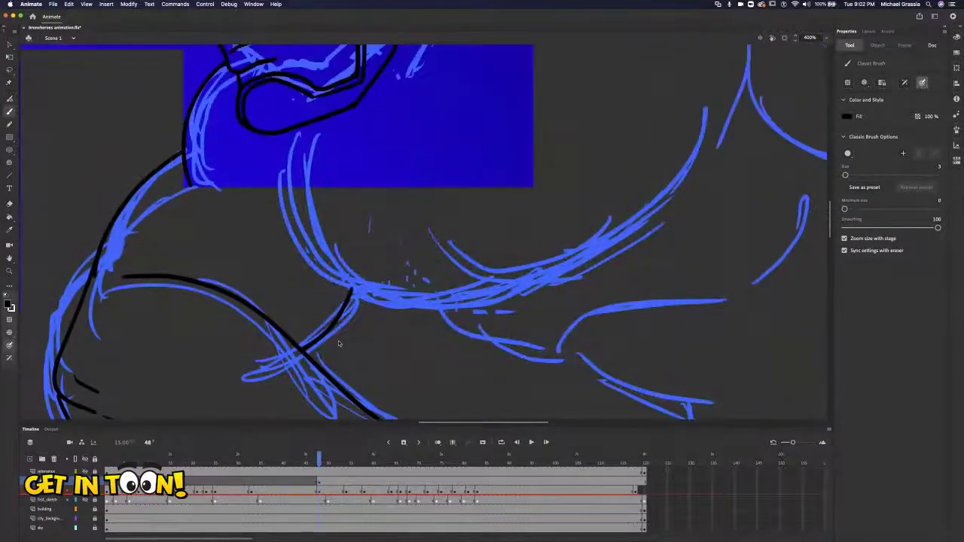
scroll(338, 343, right, 6)
scroll(338, 343, down, 1)
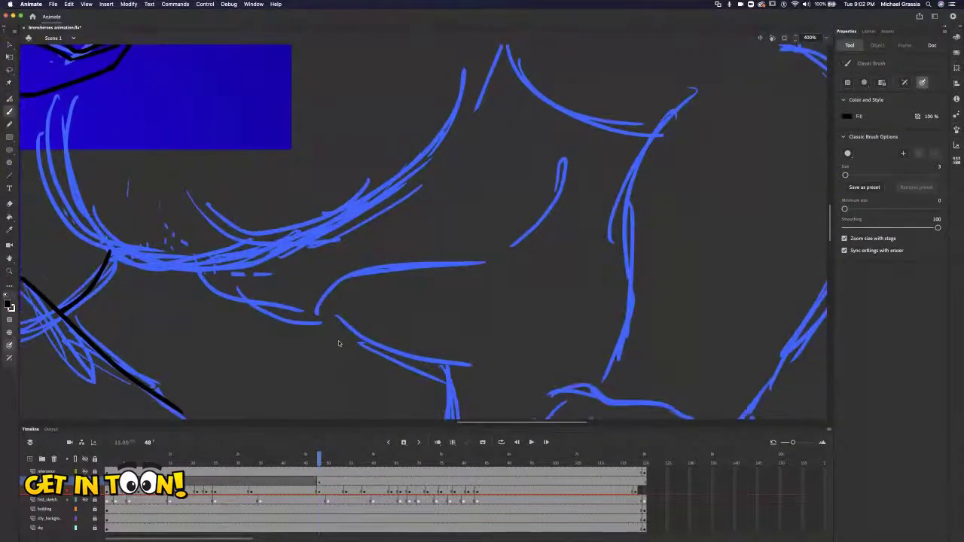
mouse_move(26, 128)
mouse_down()
mouse_move(42, 191)
mouse_move(94, 250)
mouse_move(160, 265)
mouse_move(261, 245)
mouse_up()
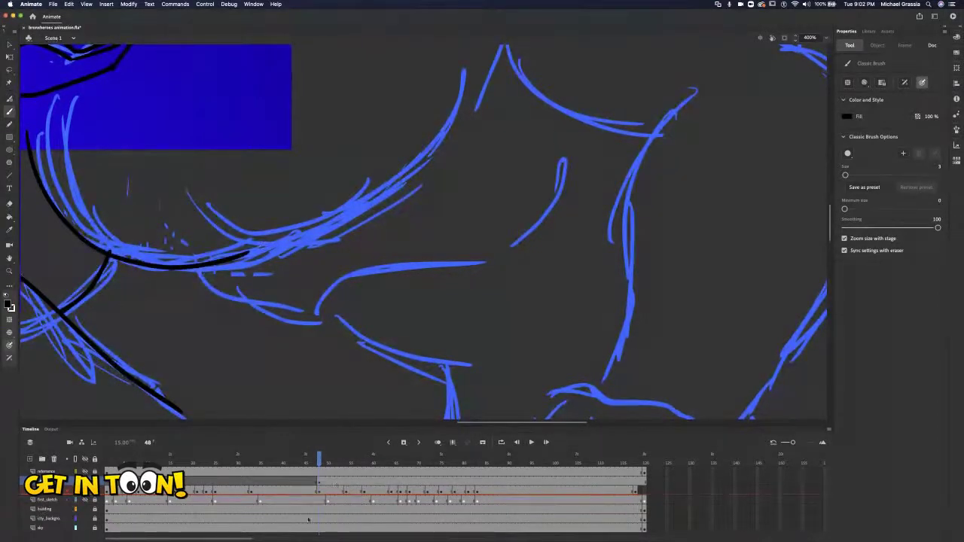
Hide the blue rough sketch layer and show the whole inked figure at 100% zoom.
click(85, 490)
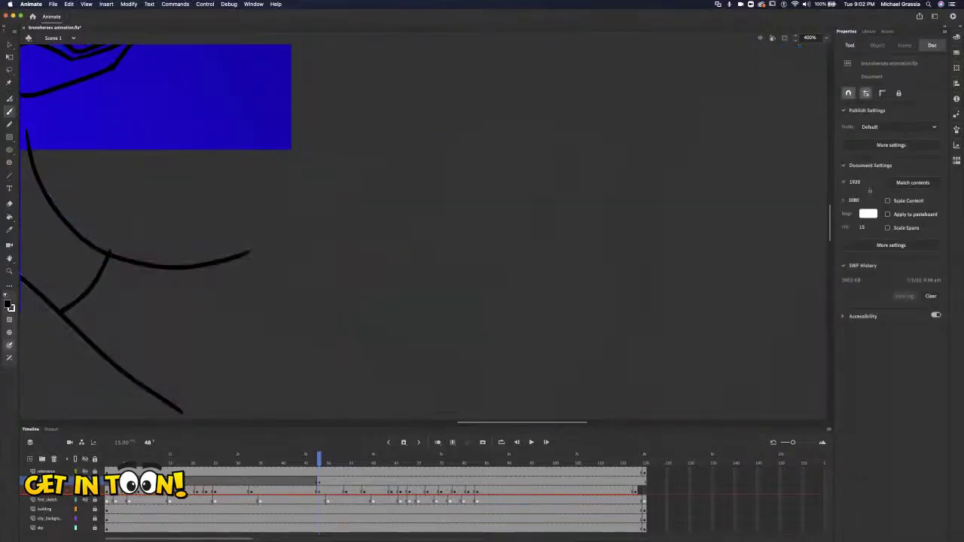
key(super+minus)
key(super+minus)
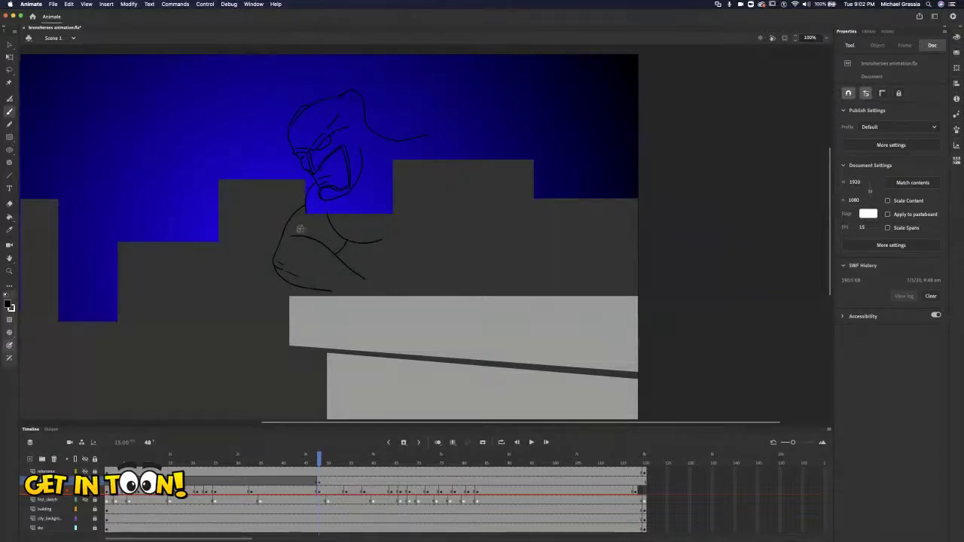
Ink a tiny crease mark where the forearm's upper edge begins near the inner elbow, undoing the unsatisfactory attempts.
click(10, 204)
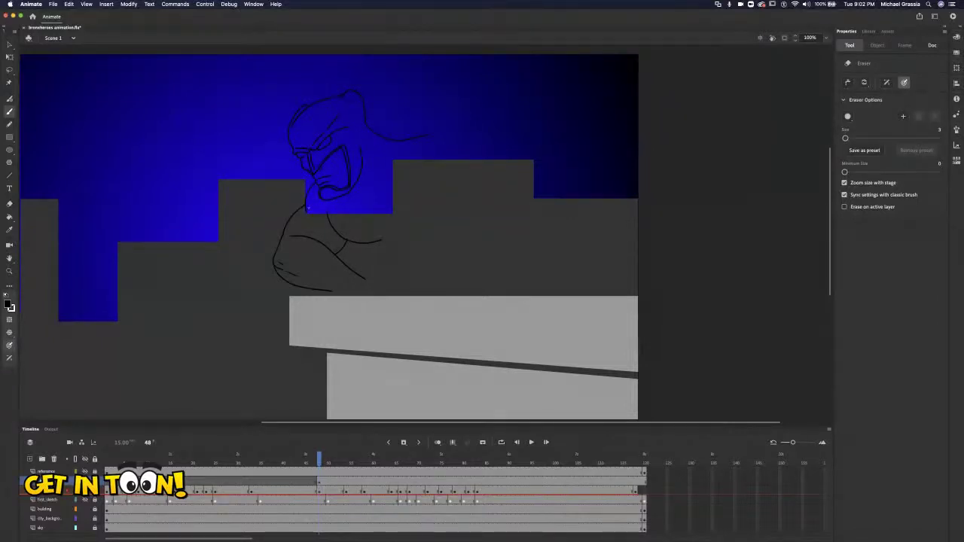
click(11, 112)
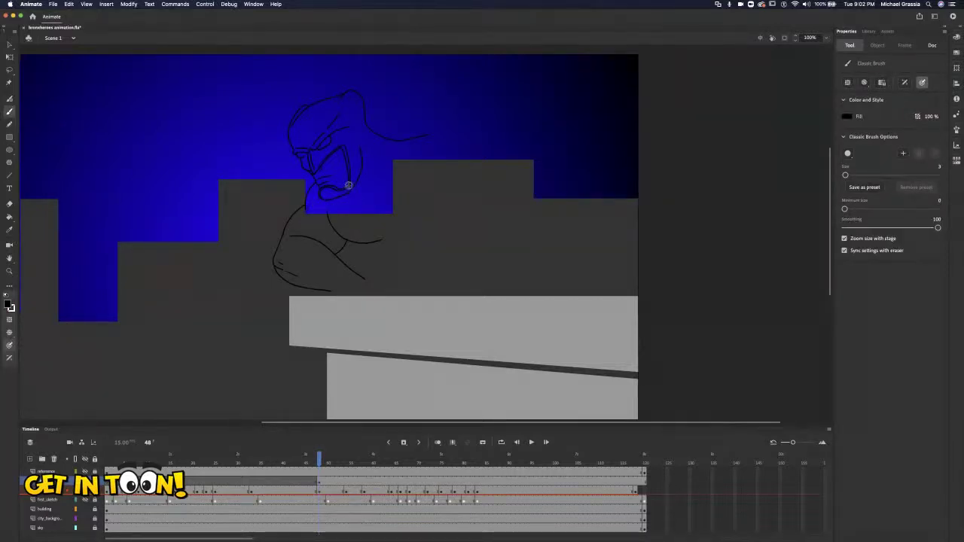
key(super+equal)
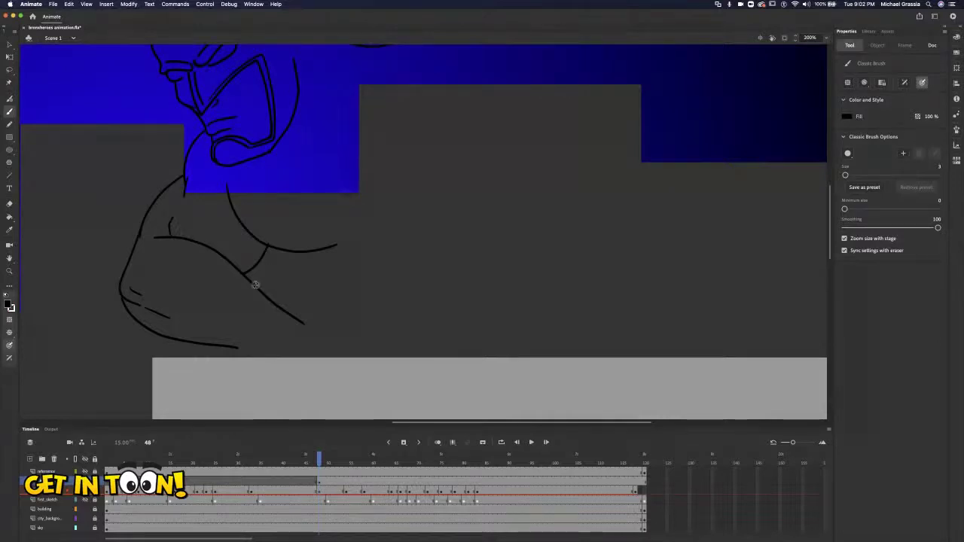
drag(179, 227, 178, 236)
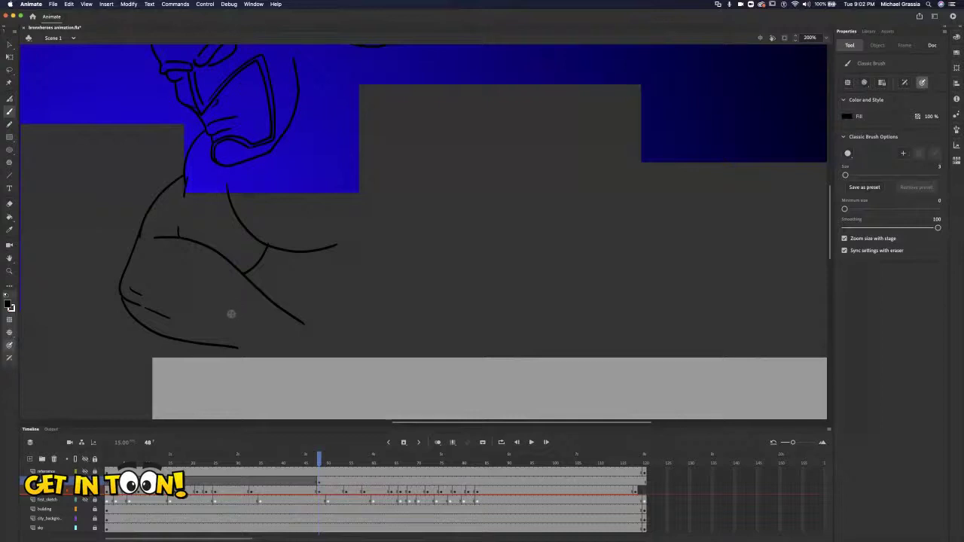
key(super+z)
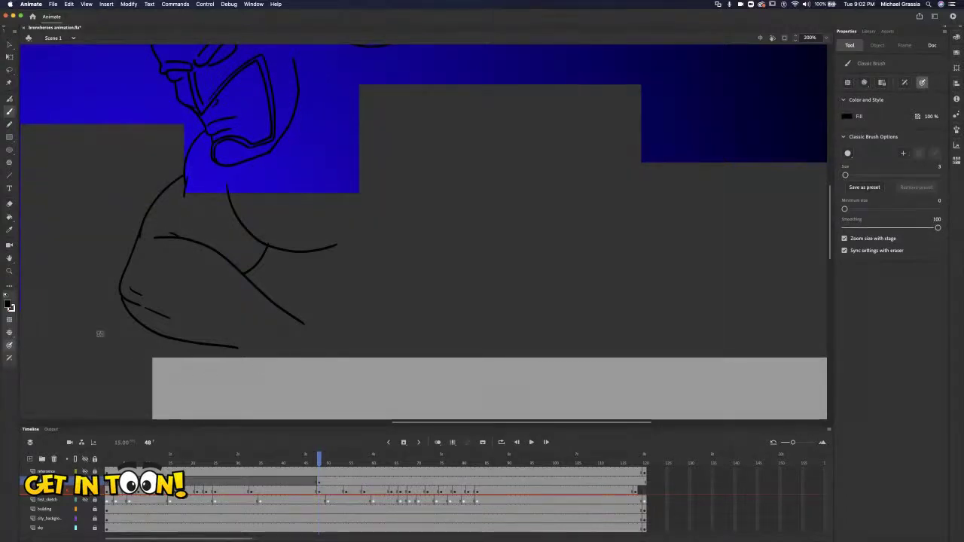
Erase the elbow's outer contour and redraw it in black as a rounder bulge joining the upper arm to the forearm.
click(10, 213)
mouse_move(138, 229)
mouse_down()
mouse_move(120, 298)
mouse_move(145, 293)
mouse_move(130, 266)
mouse_move(140, 246)
mouse_move(133, 264)
mouse_move(132, 254)
mouse_up()
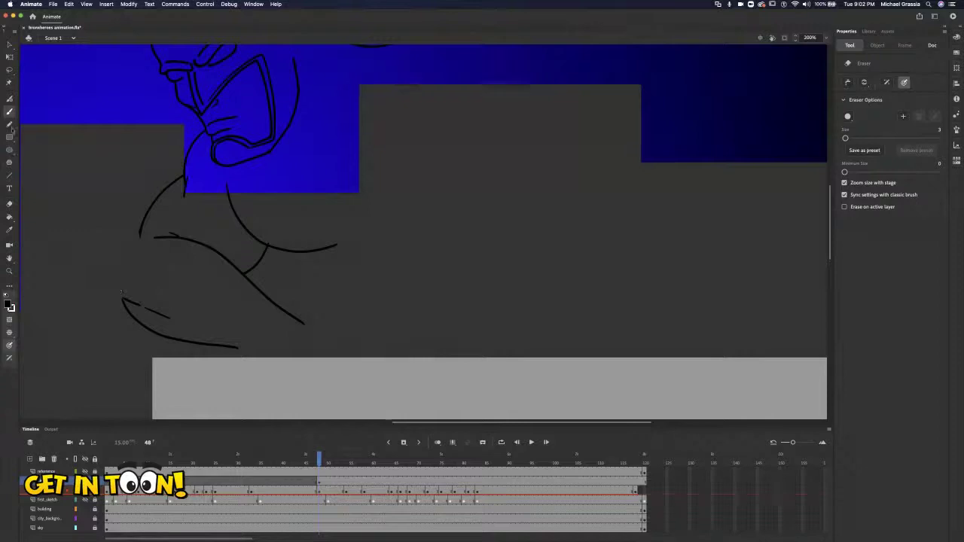
click(11, 113)
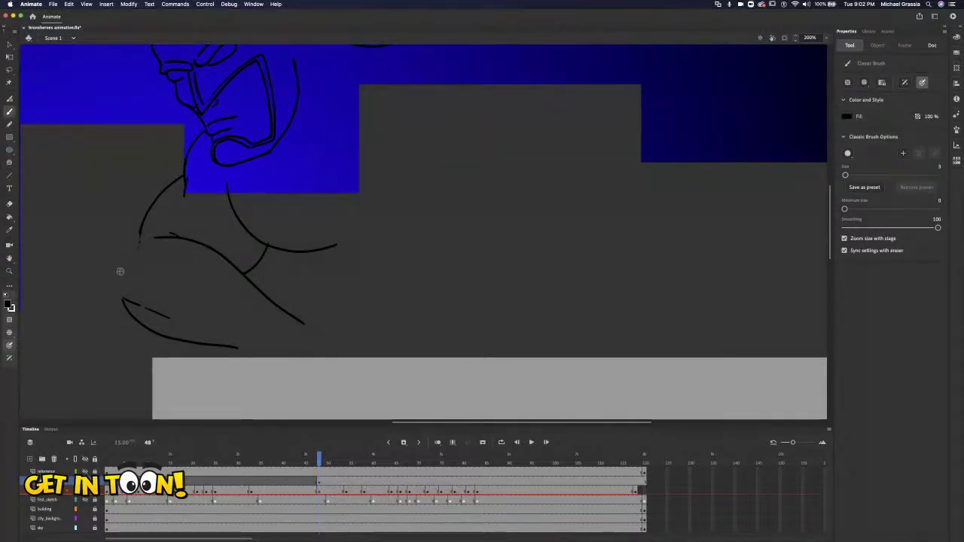
drag(117, 275, 118, 288)
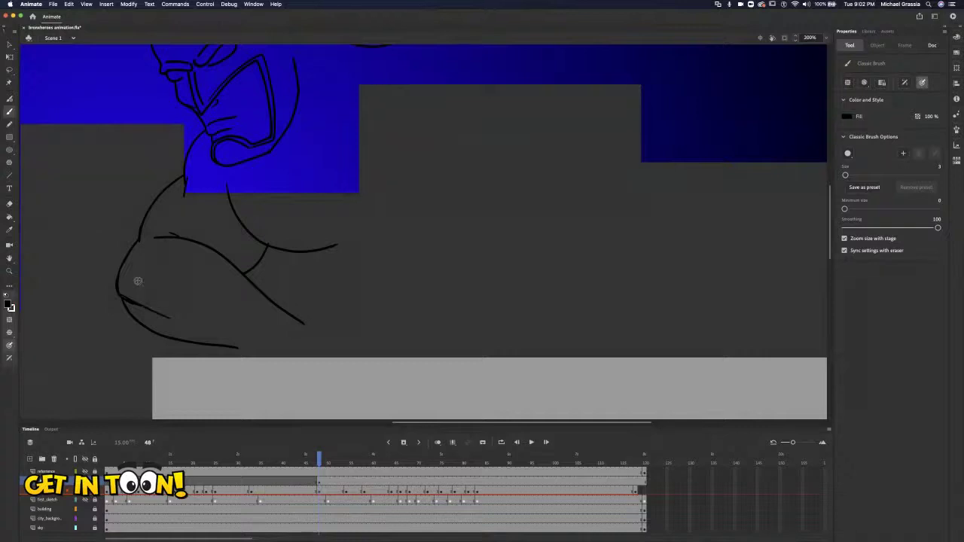
Erase the crease lines inside the elbow and redraw one crease running along the forearm, with a small dot above it.
key(e)
mouse_move(128, 300)
mouse_down()
mouse_move(175, 317)
mouse_move(123, 295)
mouse_up()
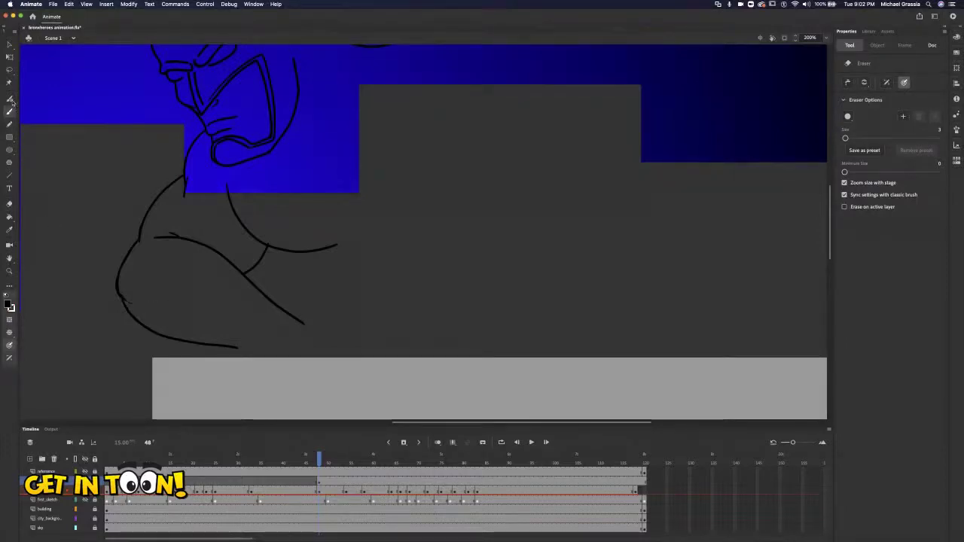
click(10, 112)
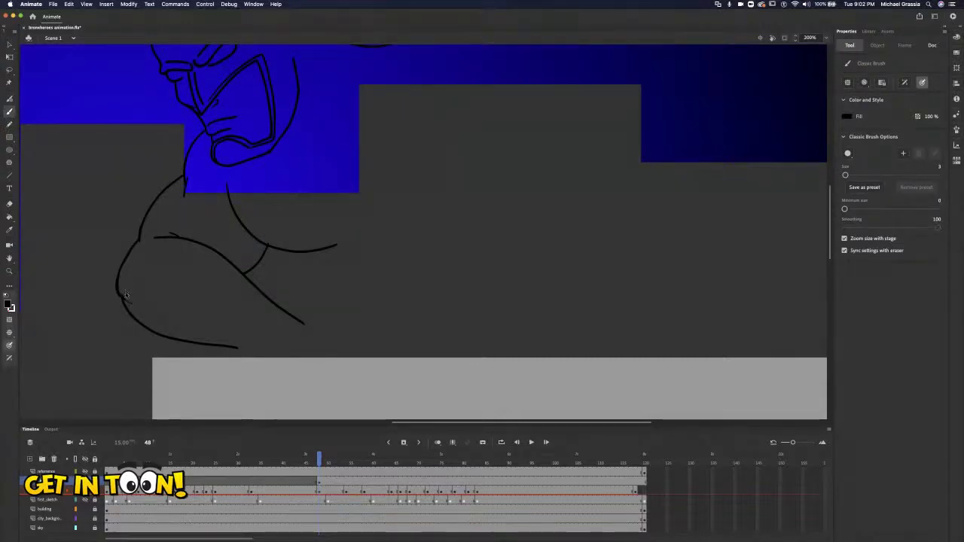
drag(122, 295, 164, 319)
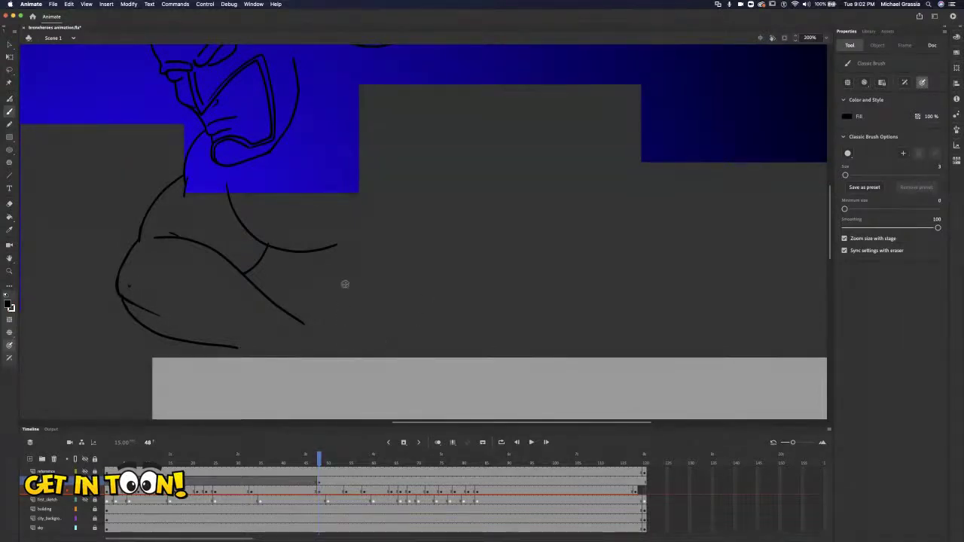
Turn on onion skinning, show the blue rough sketch, and ink the chest contour from the armpit down to the existing lower chest curve.
click(437, 442)
click(85, 500)
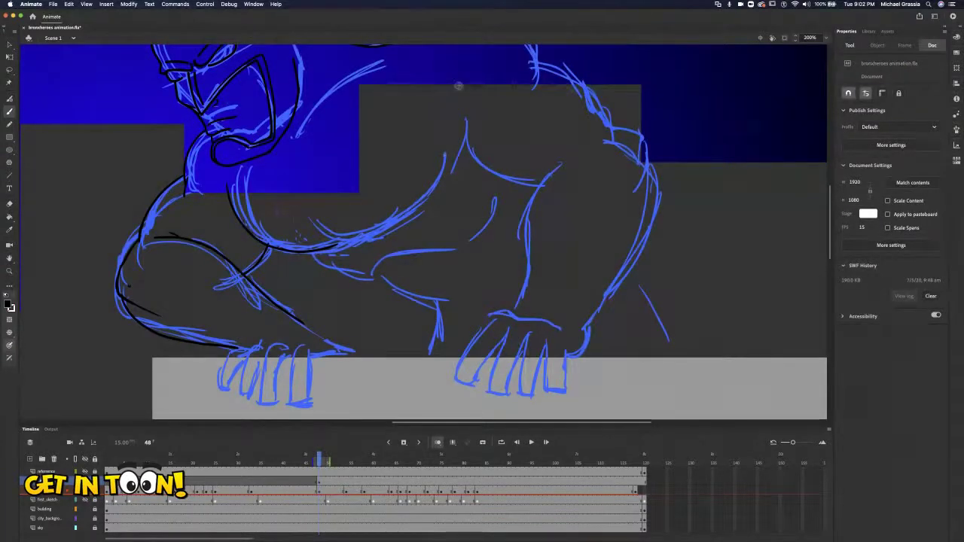
key(b)
drag(461, 98, 447, 154)
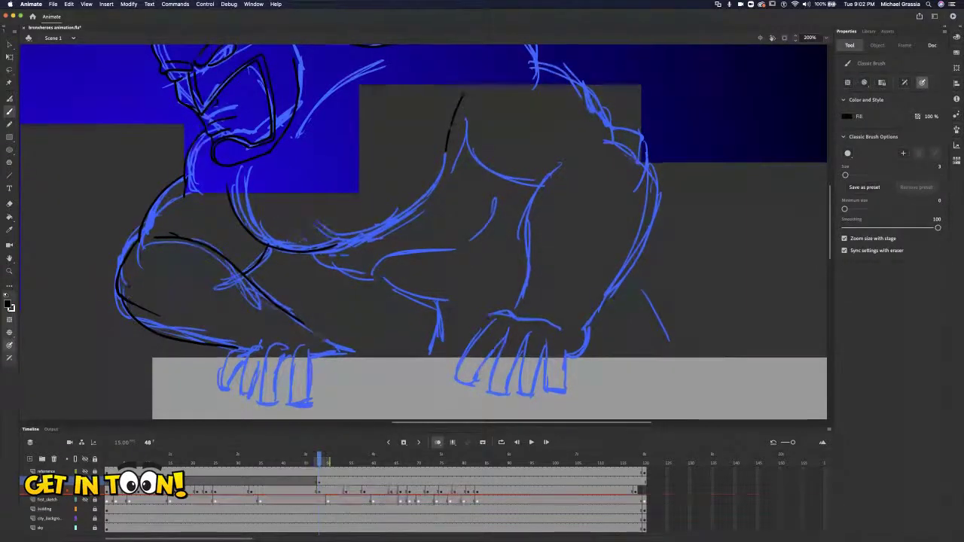
mouse_move(424, 200)
mouse_down()
mouse_move(384, 232)
mouse_move(336, 245)
mouse_up()
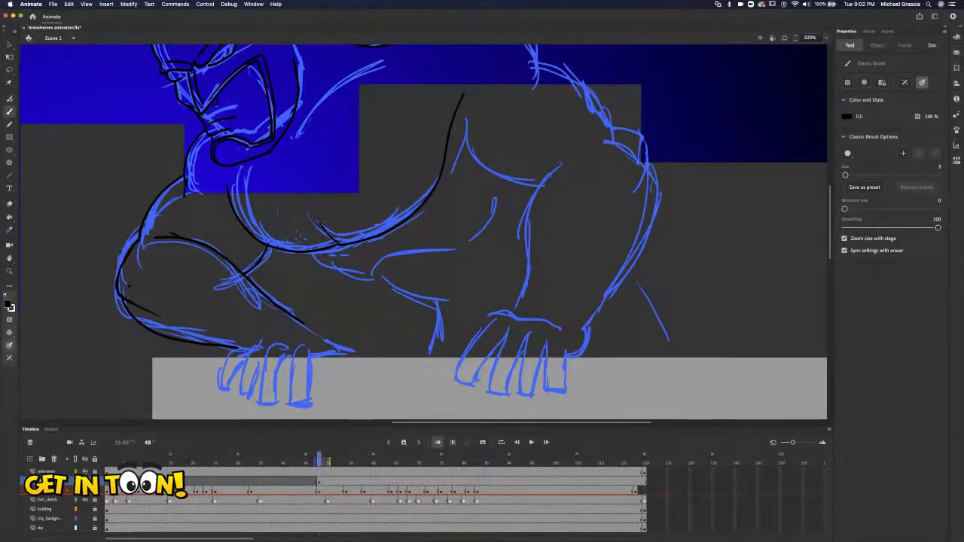
Ink a short crease on the lower chest, the line from the jaw up to the shoulder, and the small curve beneath the chest.
drag(318, 222, 336, 242)
drag(291, 140, 411, 48)
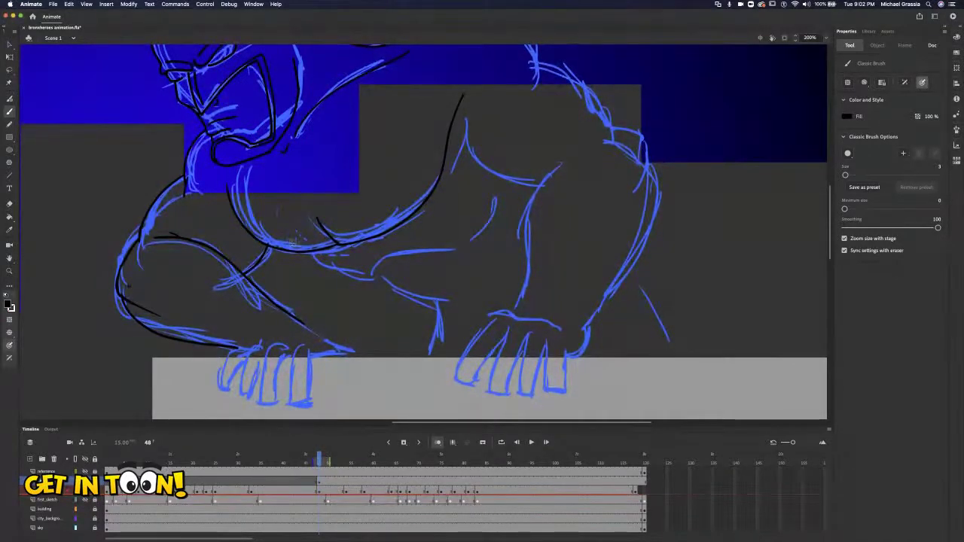
drag(298, 254, 354, 274)
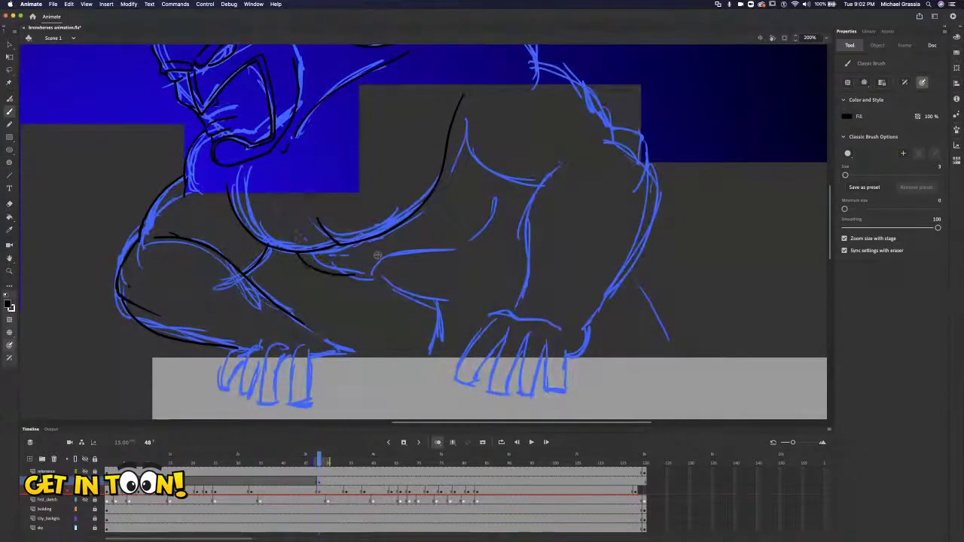
Ink the curve from the chest contour to the near arm, plus the upper arm's inner edge crossing its end, redoing the faulty curve.
mouse_move(460, 143)
mouse_down()
mouse_move(473, 143)
mouse_move(487, 167)
mouse_up()
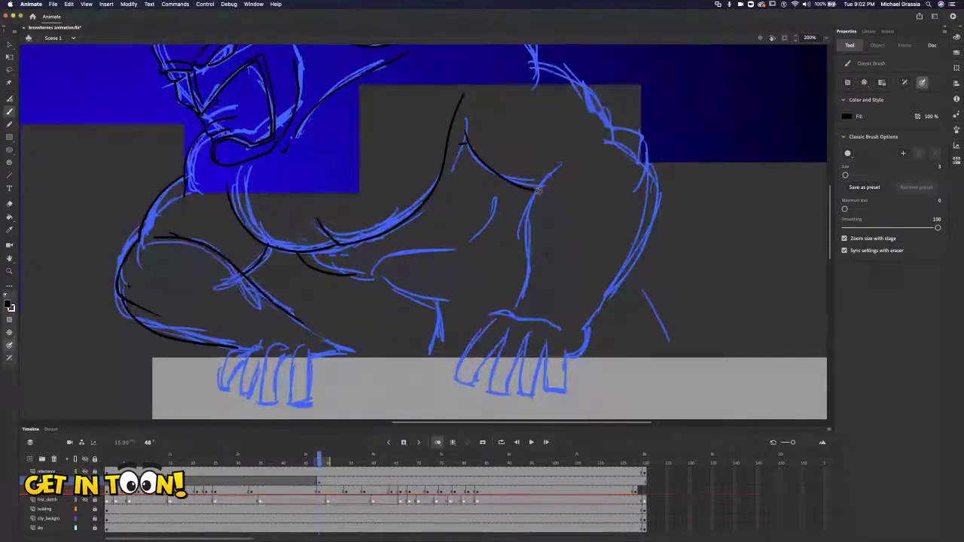
key(super+z)
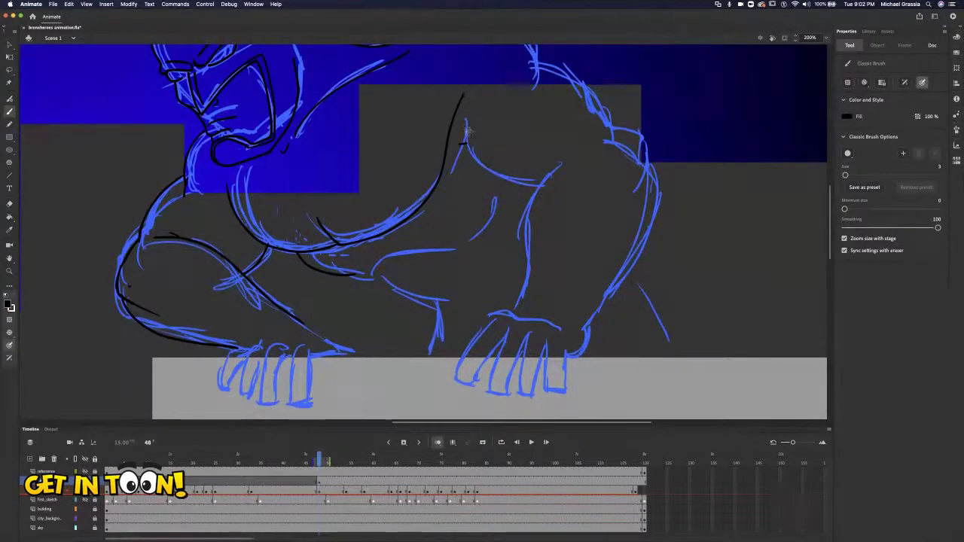
drag(496, 166, 538, 179)
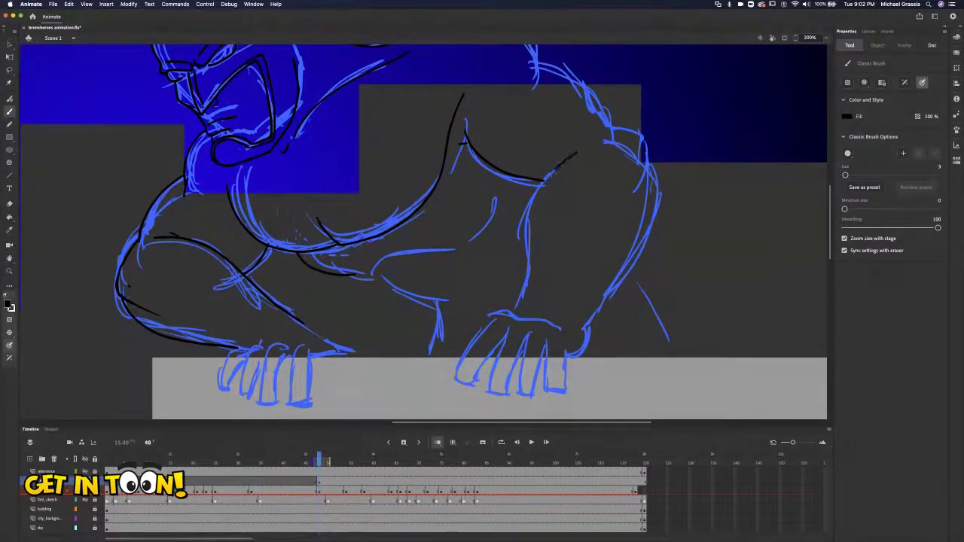
drag(544, 182, 530, 210)
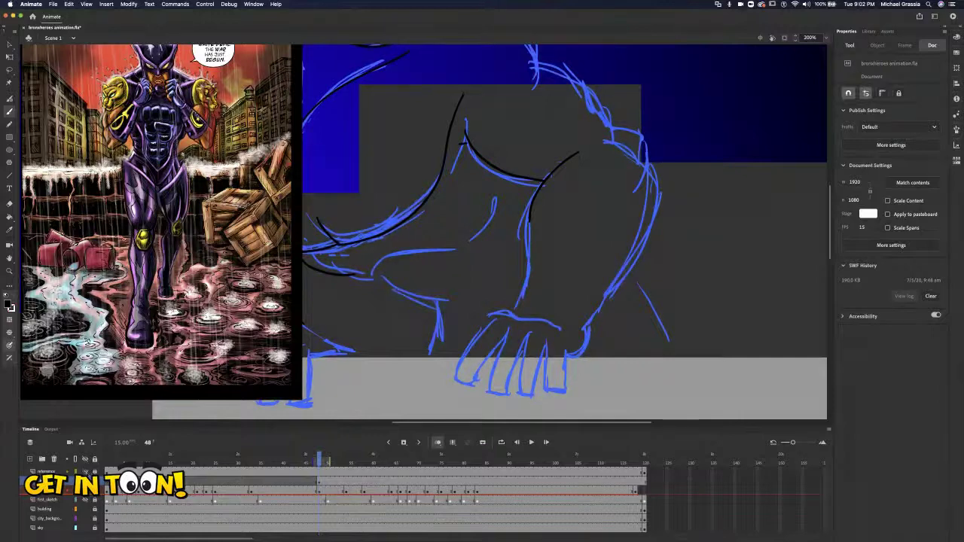
Ink a large oval shoulder pad over the sketched shoulder and outline an animal head in profile inside it.
scroll(87, 468, right, 5)
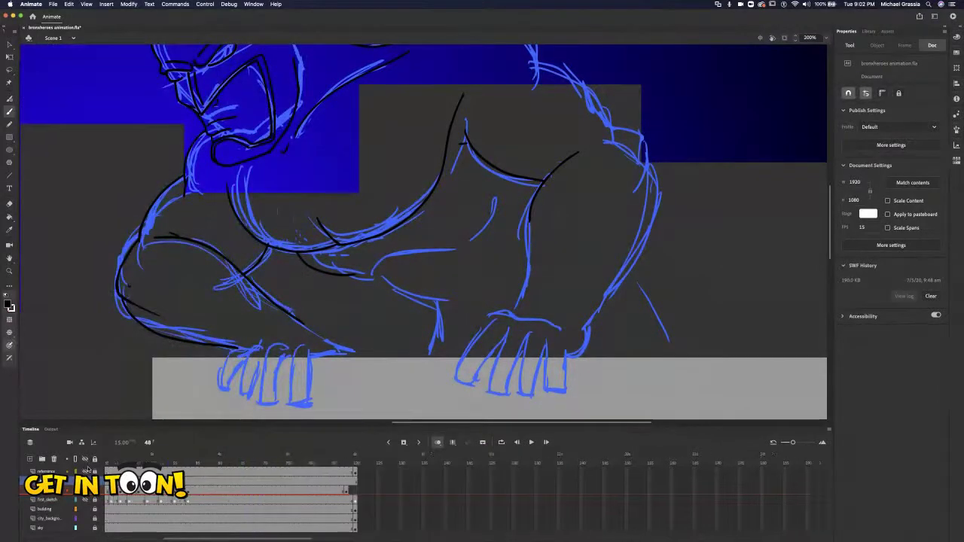
scroll(88, 469, up, 3)
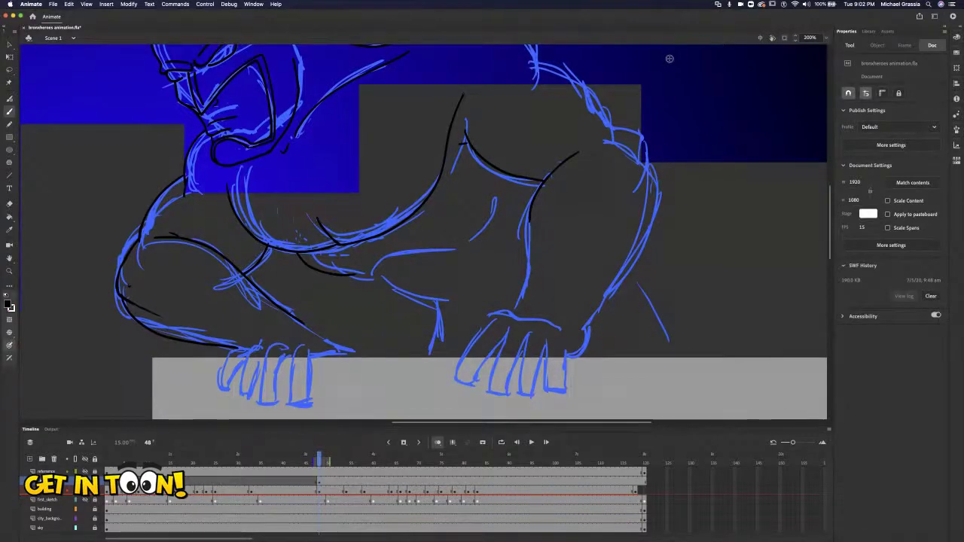
scroll(528, 236, up, 2)
scroll(529, 236, up, 3)
scroll(528, 236, right, 3)
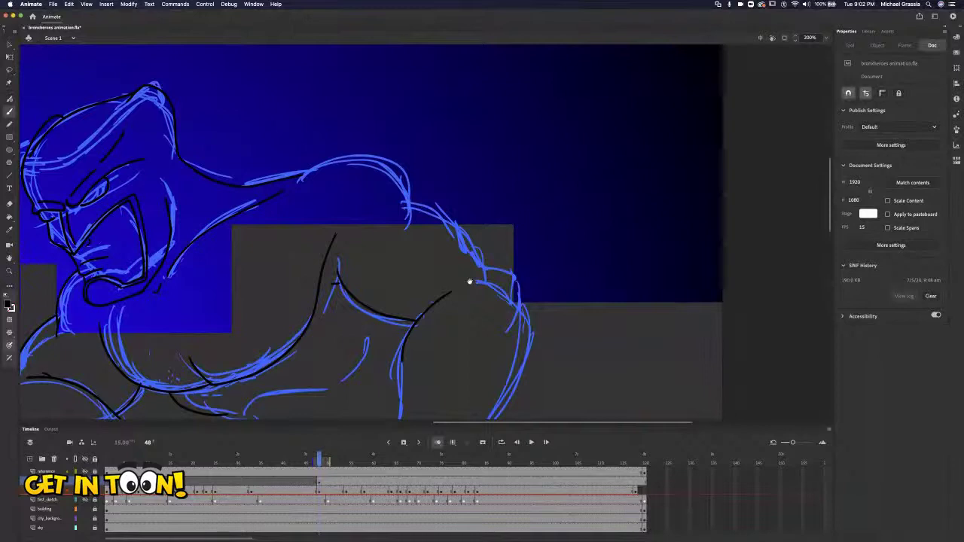
key(b)
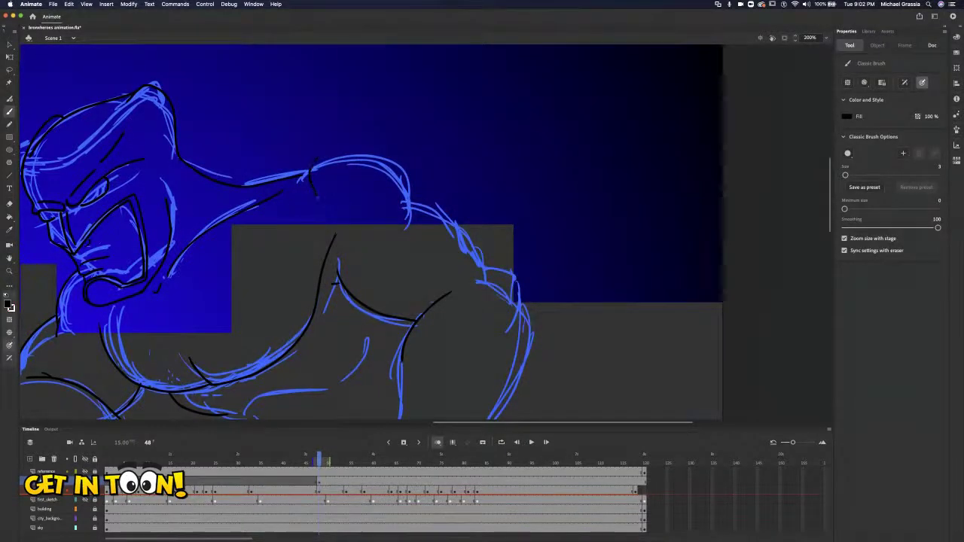
mouse_move(311, 160)
mouse_down()
mouse_move(381, 234)
mouse_move(427, 207)
mouse_up()
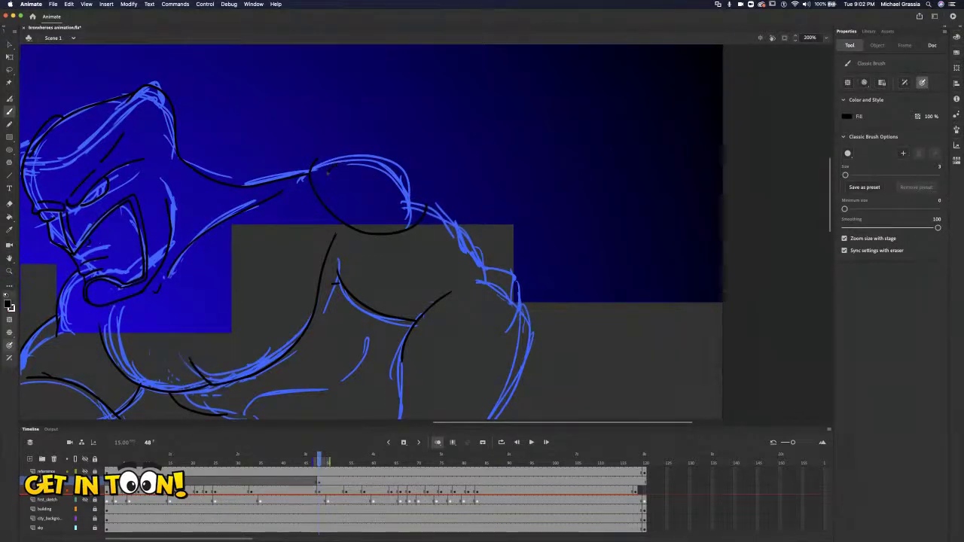
drag(342, 165, 349, 188)
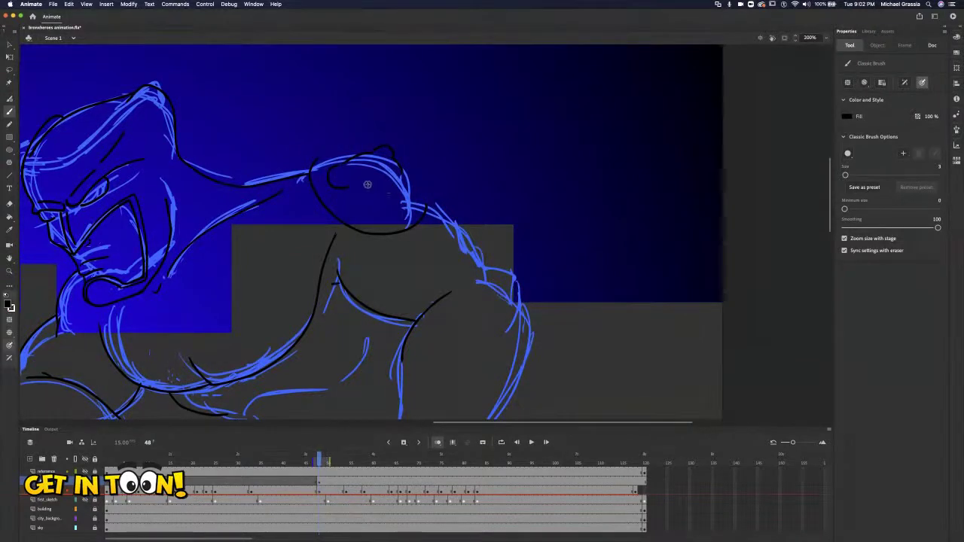
drag(379, 203, 393, 211)
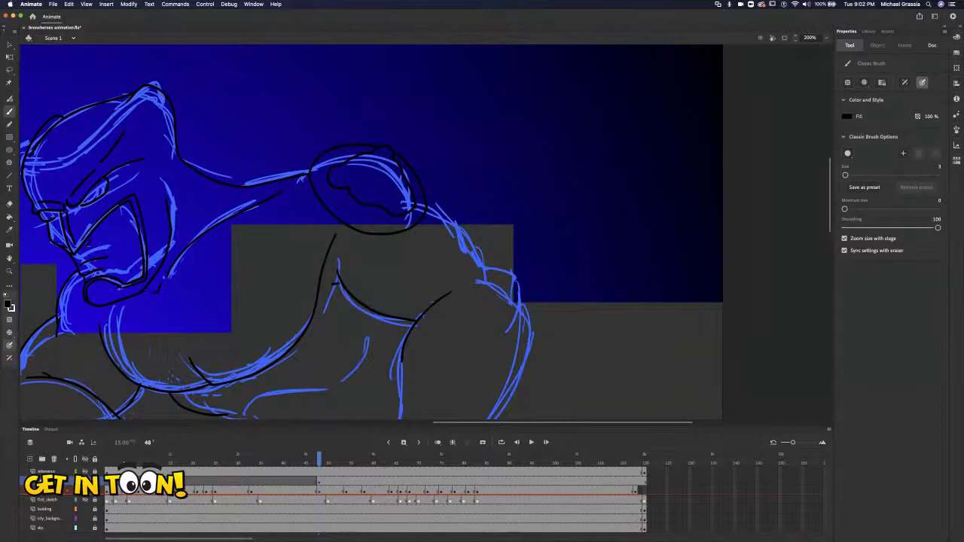
Show the comic reference artwork, then ink the shoulder pad's eye and inner rim and the upper arm's outer edge.
click(85, 471)
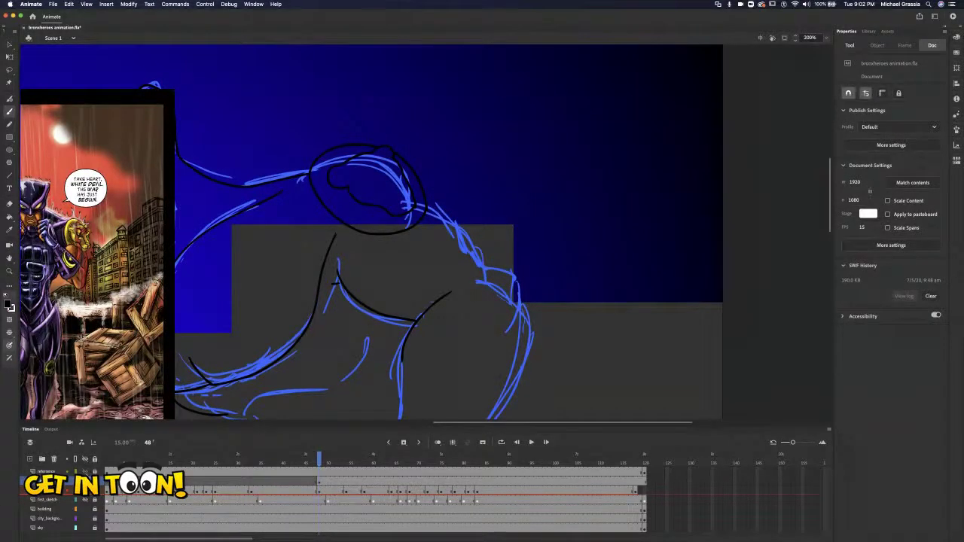
click(84, 472)
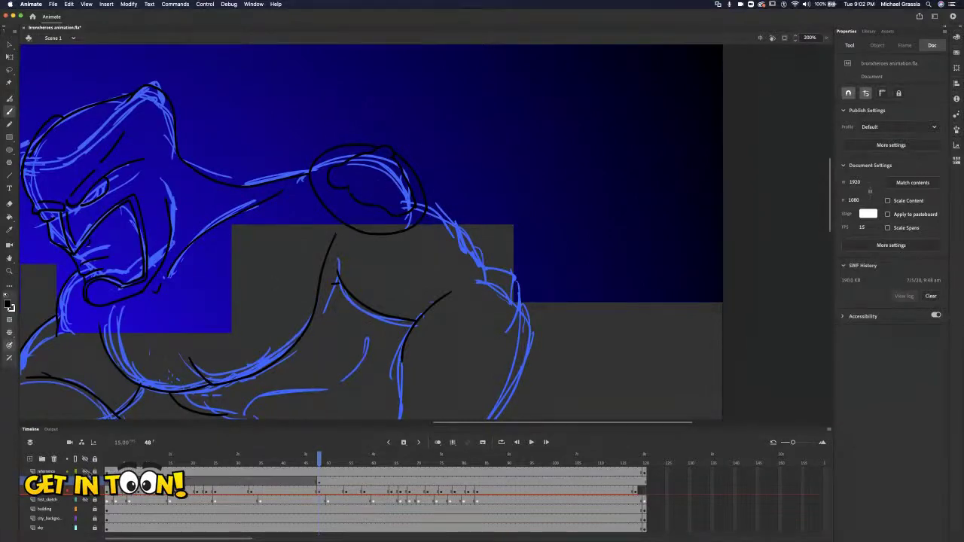
click(85, 472)
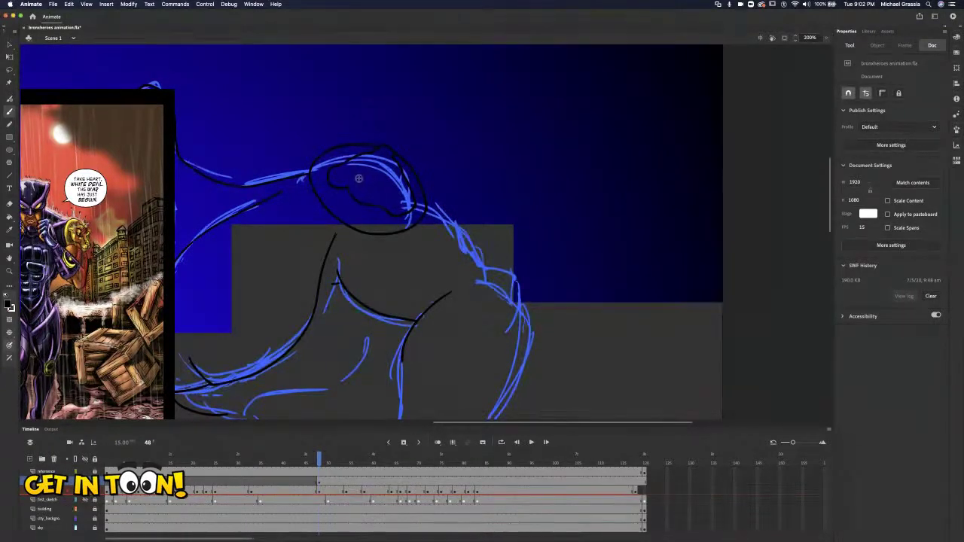
key(b)
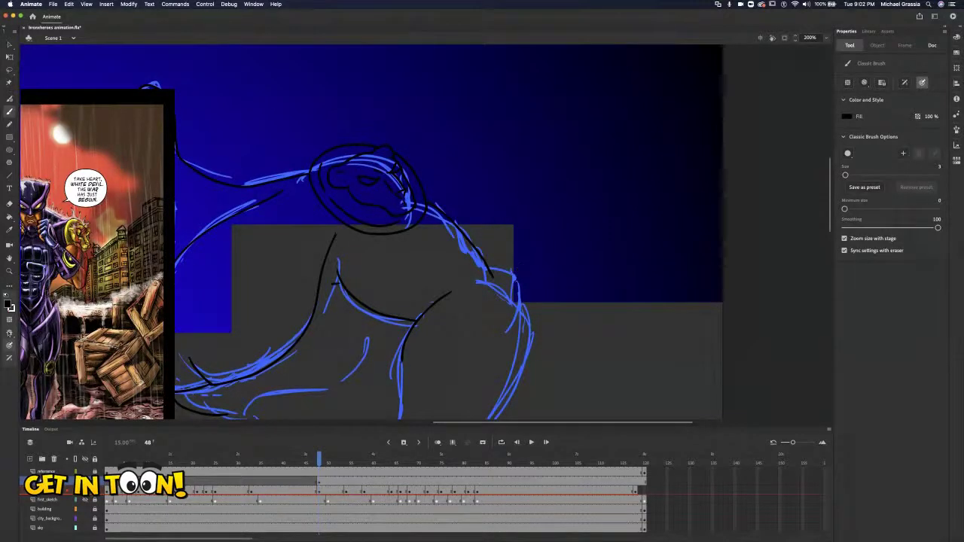
Set the brush fill to green and sketch a simplified figure's head, neck, shoulder line and torso in the empty sky beside the character.
click(11, 308)
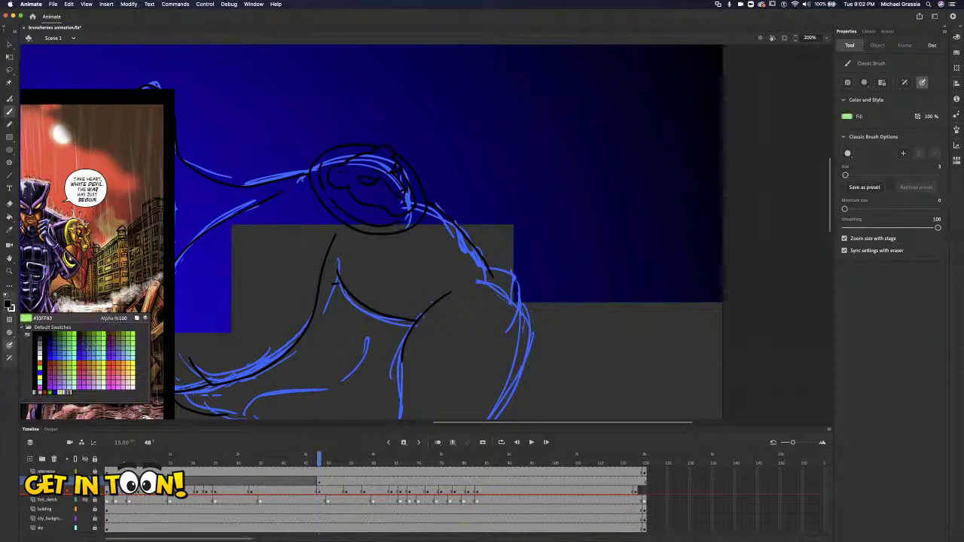
click(98, 340)
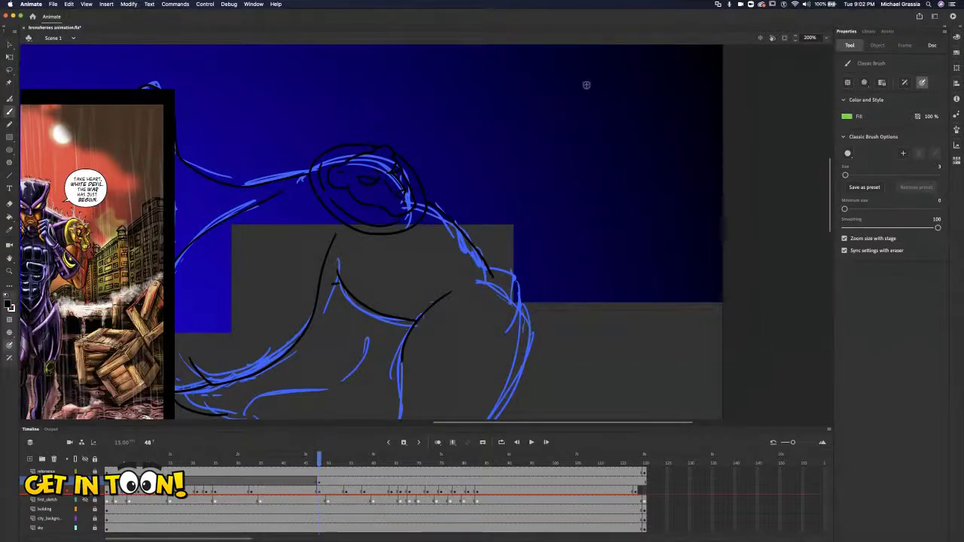
mouse_move(619, 81)
mouse_down()
mouse_move(602, 75)
mouse_move(586, 90)
mouse_up()
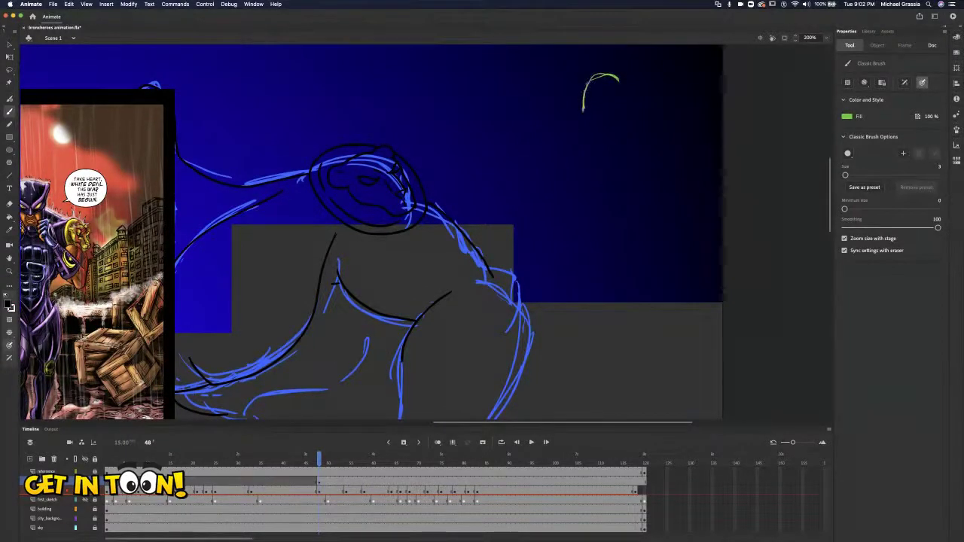
drag(592, 126, 609, 128)
mouse_move(618, 83)
mouse_down()
mouse_move(619, 136)
mouse_move(592, 141)
mouse_move(640, 146)
mouse_up()
mouse_move(566, 144)
mouse_down()
mouse_move(640, 147)
mouse_move(617, 215)
mouse_move(574, 210)
mouse_up()
mouse_move(556, 161)
mouse_down()
mouse_move(563, 203)
mouse_move(619, 216)
mouse_move(622, 229)
mouse_move(572, 229)
mouse_move(627, 228)
mouse_up()
Sketch both legs and feet below the green figure's hips to complete its standing pose.
mouse_move(571, 238)
mouse_down()
mouse_move(595, 254)
mouse_move(622, 238)
mouse_move(626, 318)
mouse_up()
mouse_move(590, 265)
mouse_down()
mouse_move(595, 307)
mouse_move(641, 389)
mouse_up()
drag(603, 316, 603, 382)
mouse_move(603, 348)
mouse_down()
mouse_move(602, 384)
mouse_move(631, 390)
mouse_up()
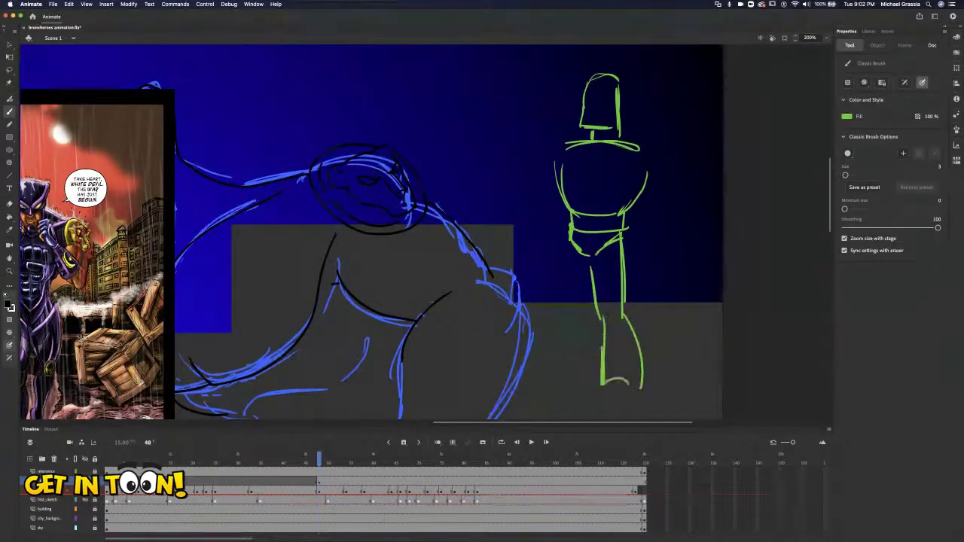
drag(567, 243, 562, 373)
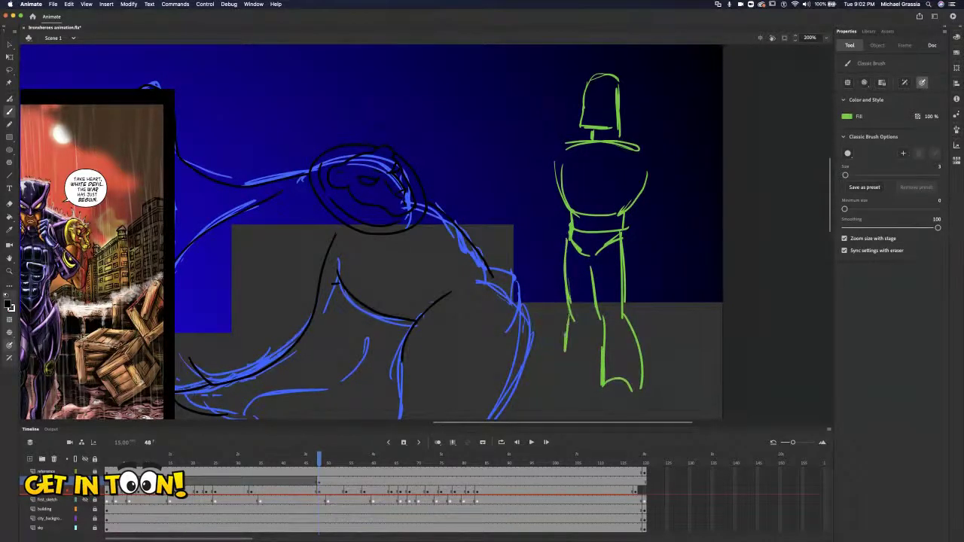
mouse_move(589, 322)
mouse_down()
mouse_move(597, 359)
mouse_move(581, 374)
mouse_move(588, 388)
mouse_move(642, 403)
mouse_up()
Sketch the green figure's shoulders and bent arms with both hands resting on the hips.
mouse_move(660, 160)
mouse_down()
mouse_move(684, 186)
mouse_move(639, 214)
mouse_up()
mouse_move(683, 187)
mouse_down()
mouse_move(646, 225)
mouse_move(681, 216)
mouse_move(642, 227)
mouse_up()
mouse_move(559, 145)
mouse_down()
mouse_move(512, 194)
mouse_move(543, 190)
mouse_up()
mouse_move(541, 195)
mouse_down()
mouse_move(558, 207)
mouse_move(554, 220)
mouse_move(531, 215)
mouse_move(566, 212)
mouse_up()
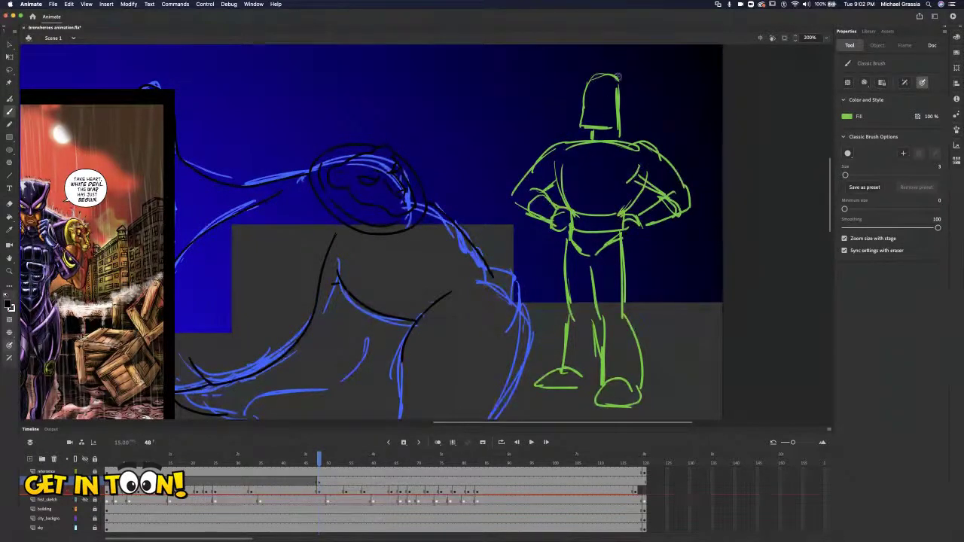
Add costume details to the green figure: cat ears, mask and face lines, chest emblem, torso stripes, thigh lines and knee pads.
drag(622, 77, 620, 85)
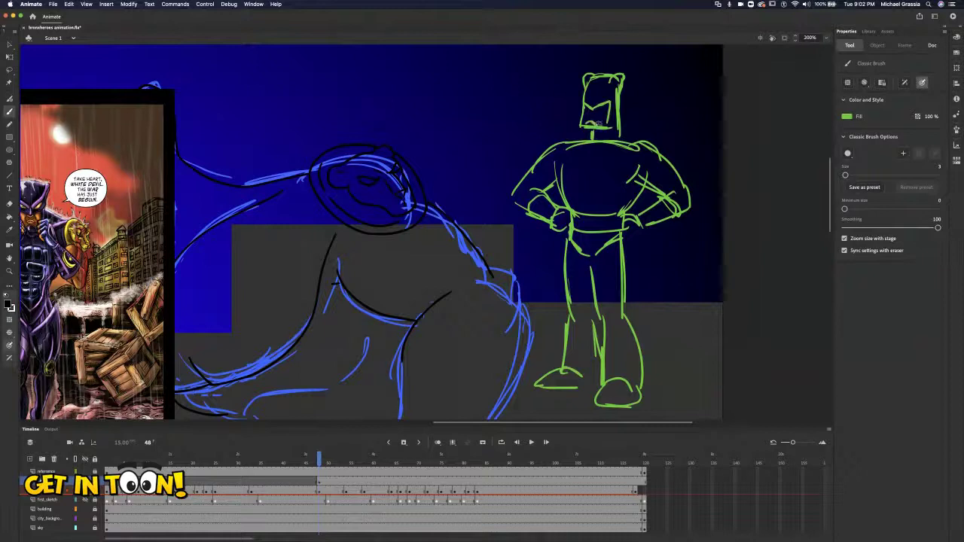
mouse_move(609, 155)
mouse_down()
mouse_move(618, 157)
mouse_move(579, 176)
mouse_move(611, 177)
mouse_move(586, 175)
mouse_up()
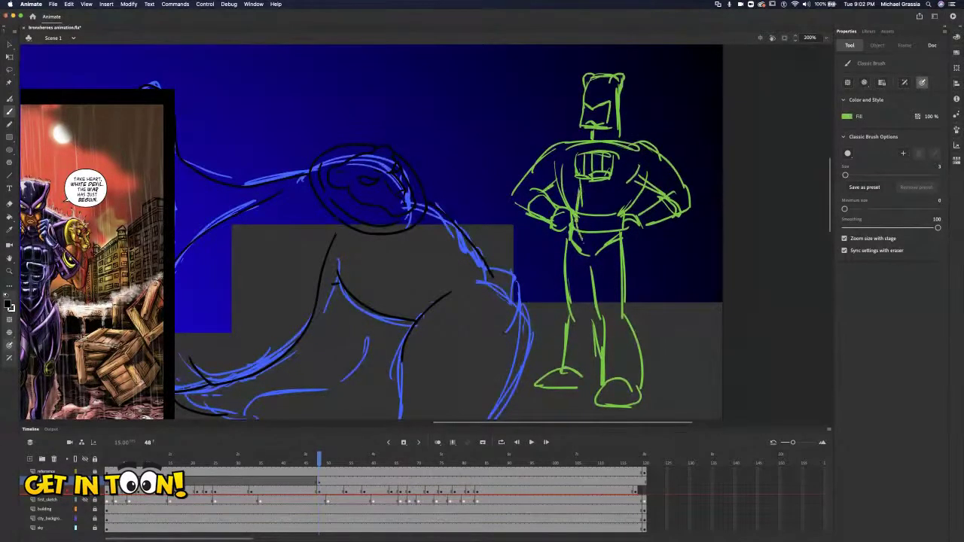
drag(603, 180, 605, 232)
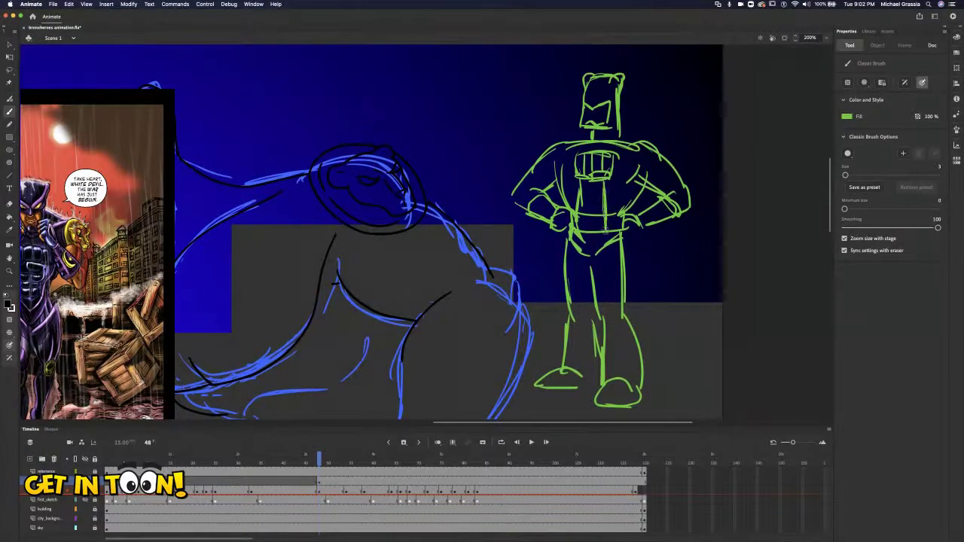
drag(626, 240, 623, 315)
drag(562, 244, 568, 309)
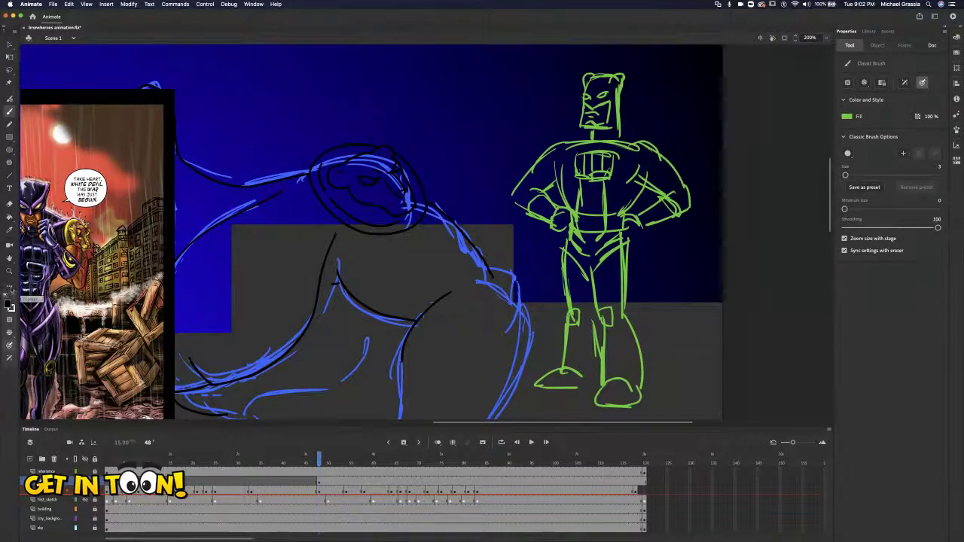
Select the whole green figure sketch and delete it from the stage.
click(10, 57)
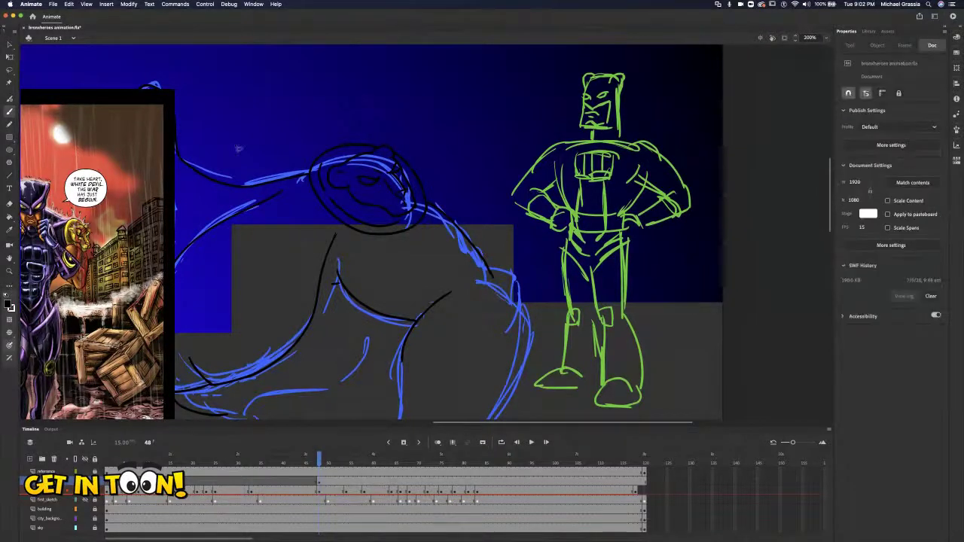
mouse_move(509, 210)
mouse_down()
mouse_move(536, 321)
mouse_move(528, 406)
mouse_move(693, 400)
mouse_move(701, 140)
mouse_move(626, 64)
mouse_up()
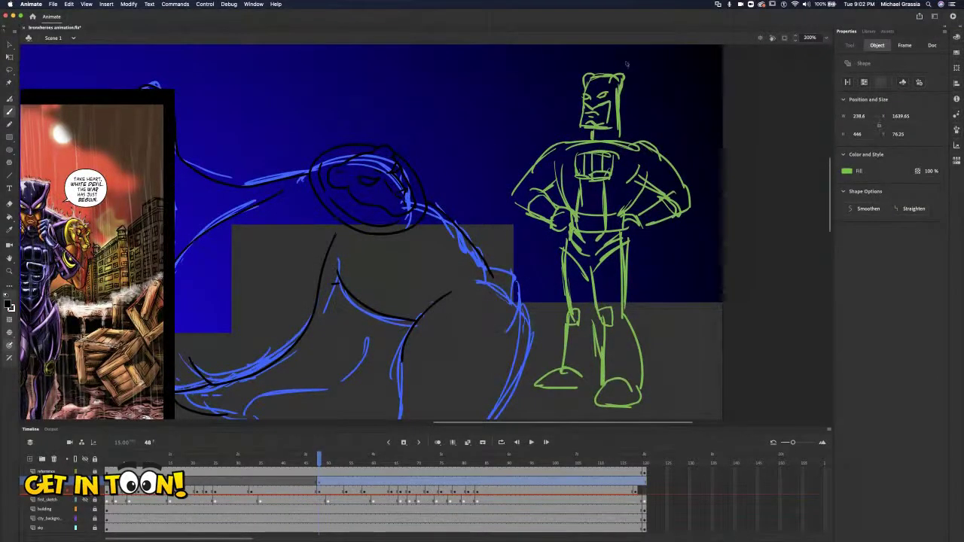
key(Delete)
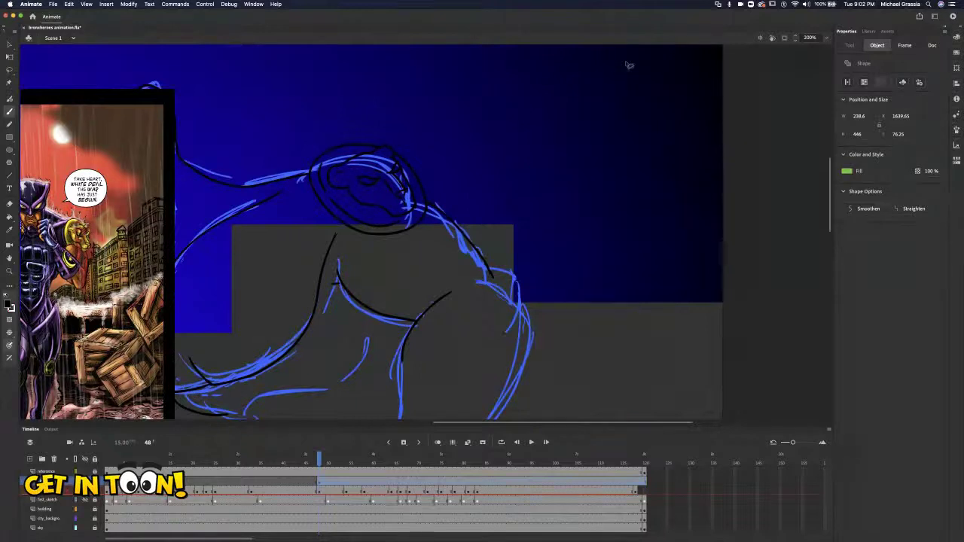
Try inserting a blank keyframe at frame 118 of the reference layer and pasting frames there.
click(637, 474)
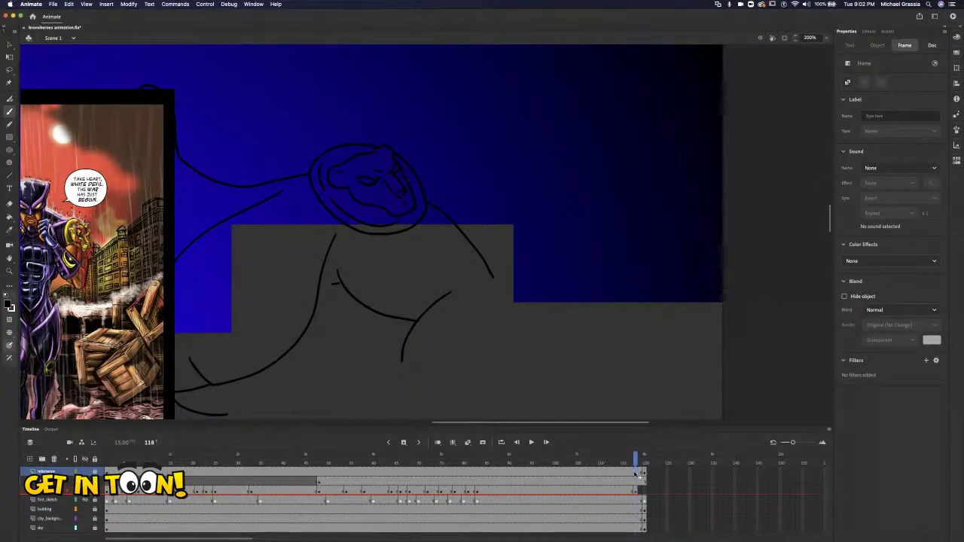
right_click(637, 472)
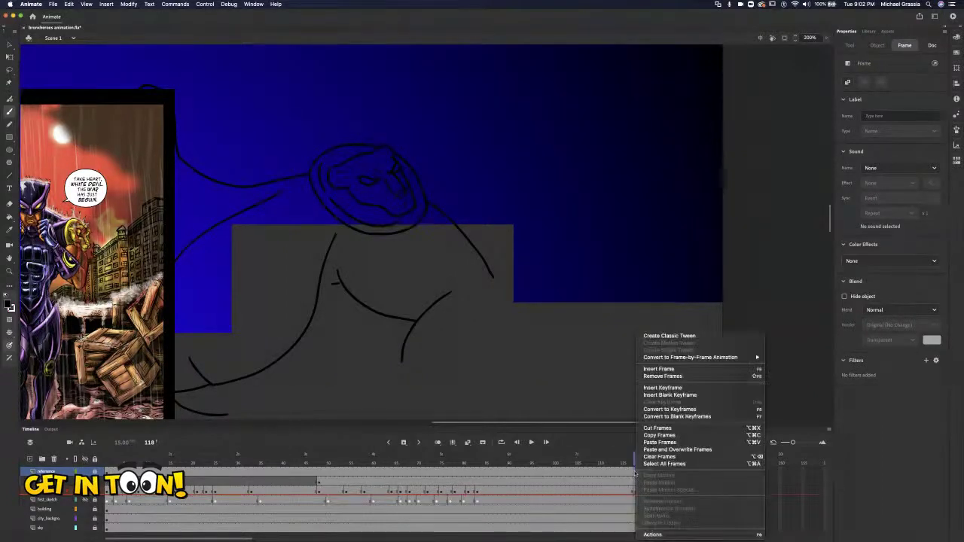
click(670, 395)
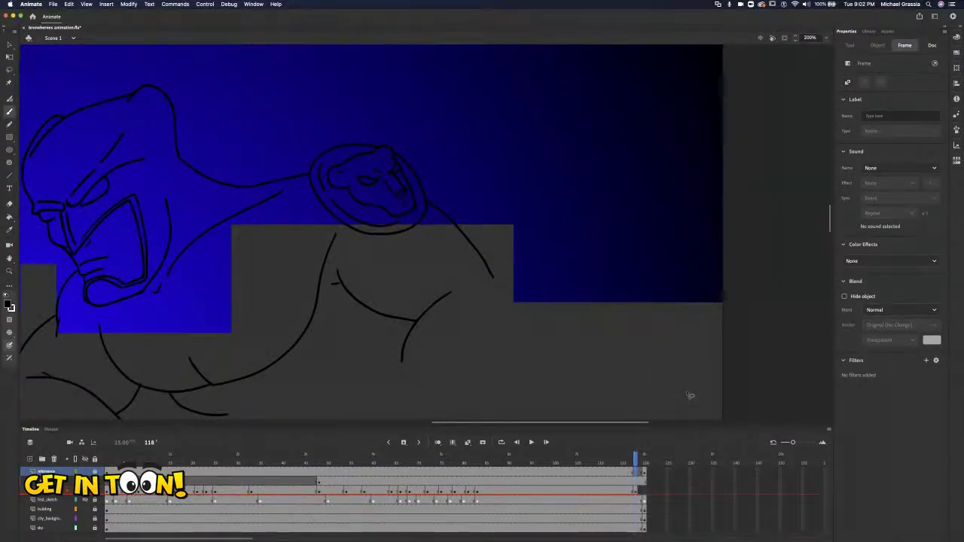
click(686, 393)
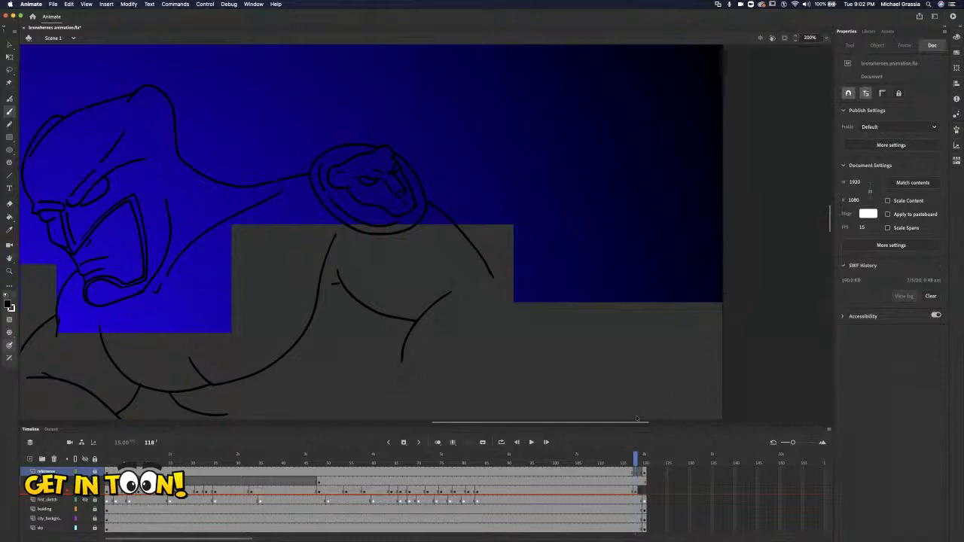
right_click(634, 469)
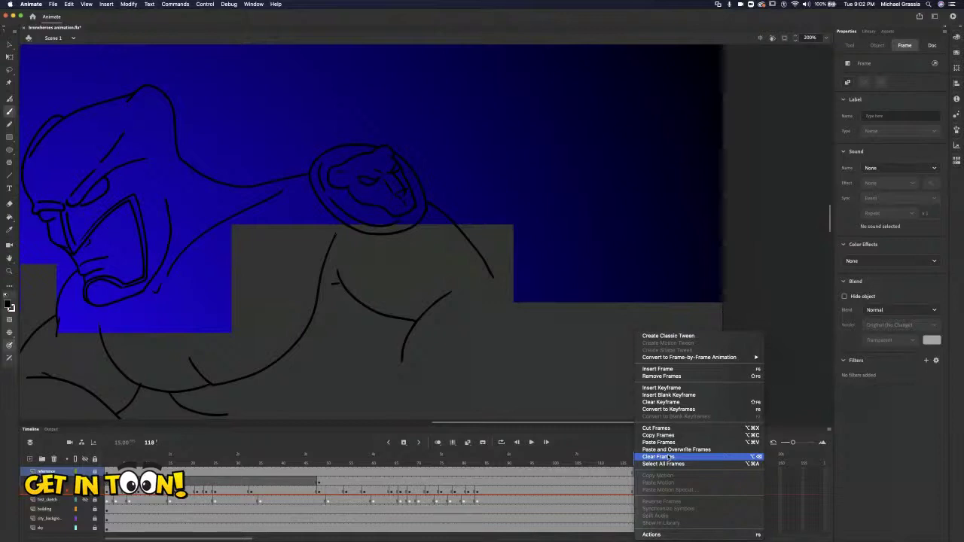
click(659, 443)
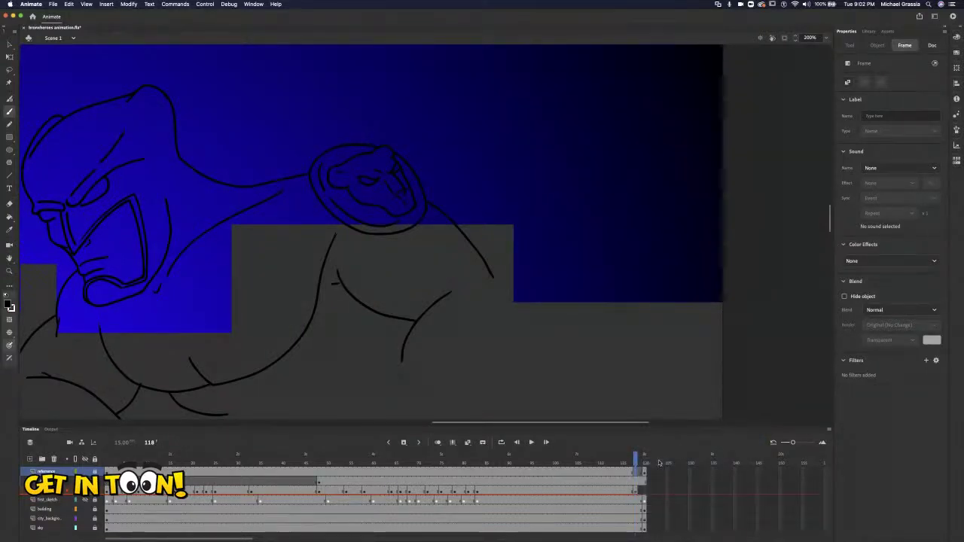
click(638, 460)
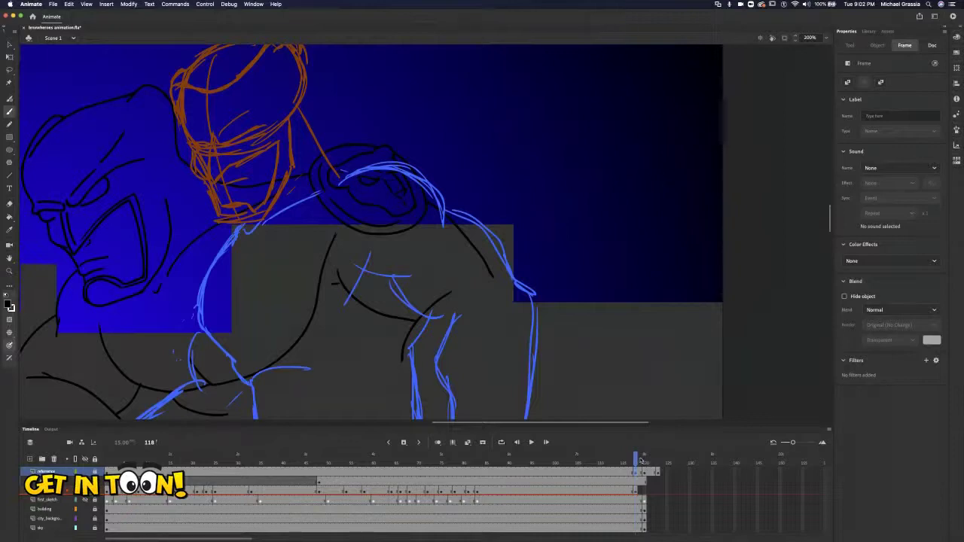
Undo the pasted frames, the blank keyframe on the reference layer and the deletion of the green figure.
key(super+z)
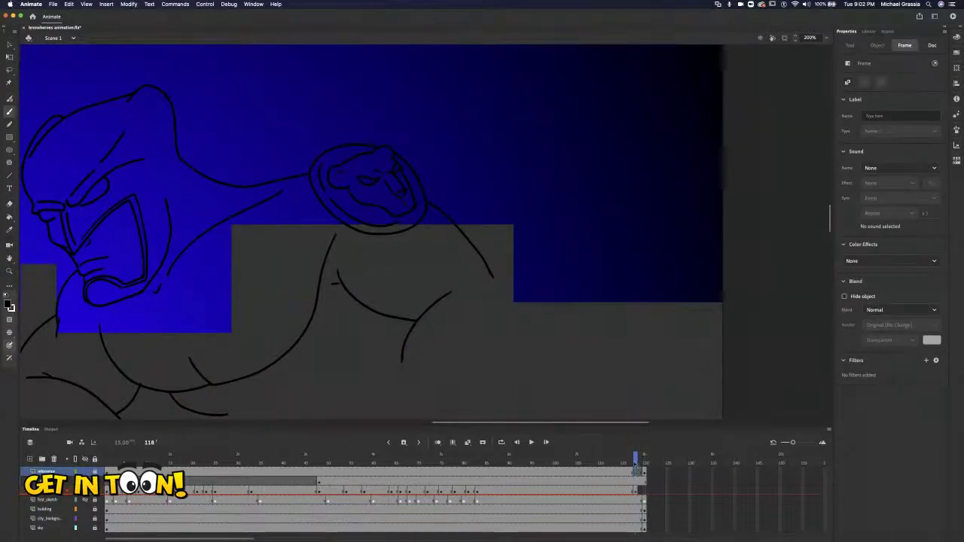
key(super+z)
key(super+z)
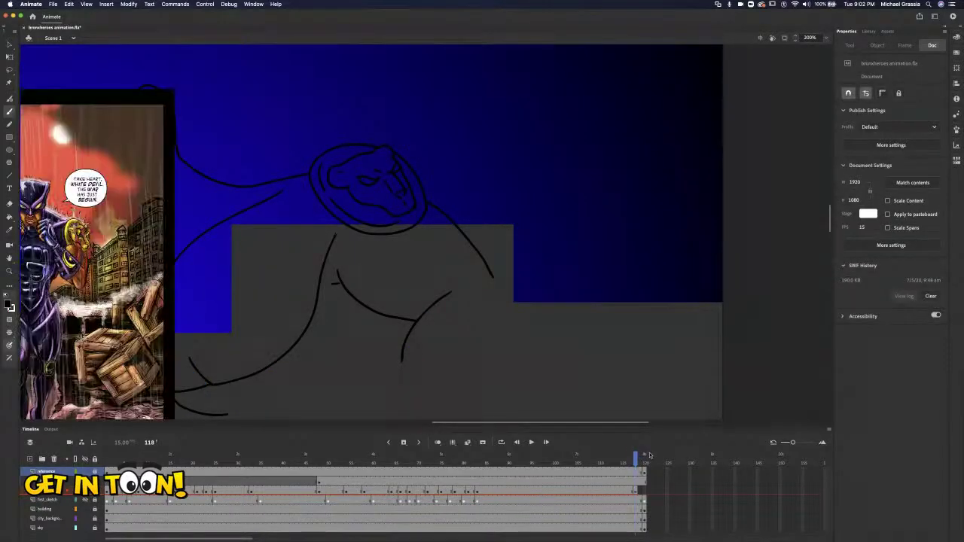
key(super+z)
key(super+z)
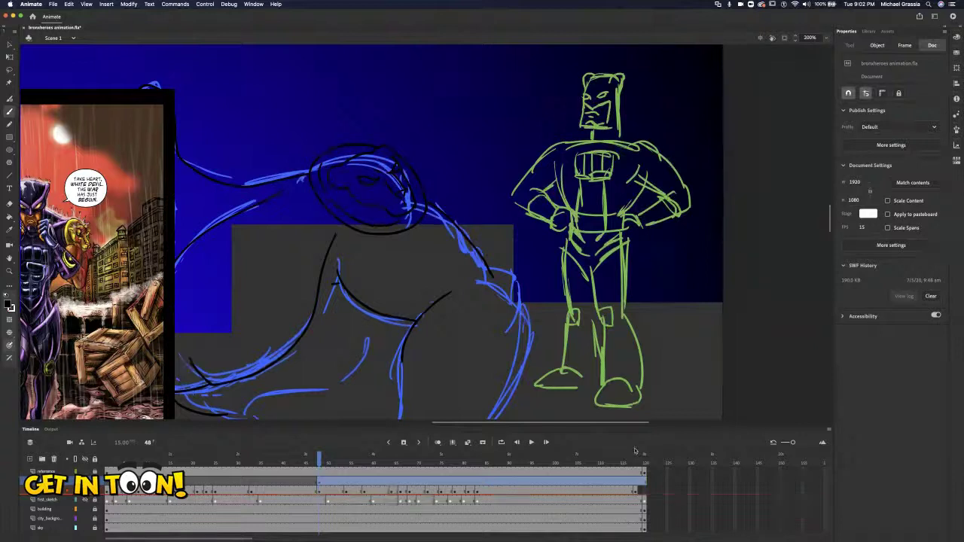
Delete the green figure sketch at frame 48 and hide the comic reference artwork.
key(alt+shift+o)
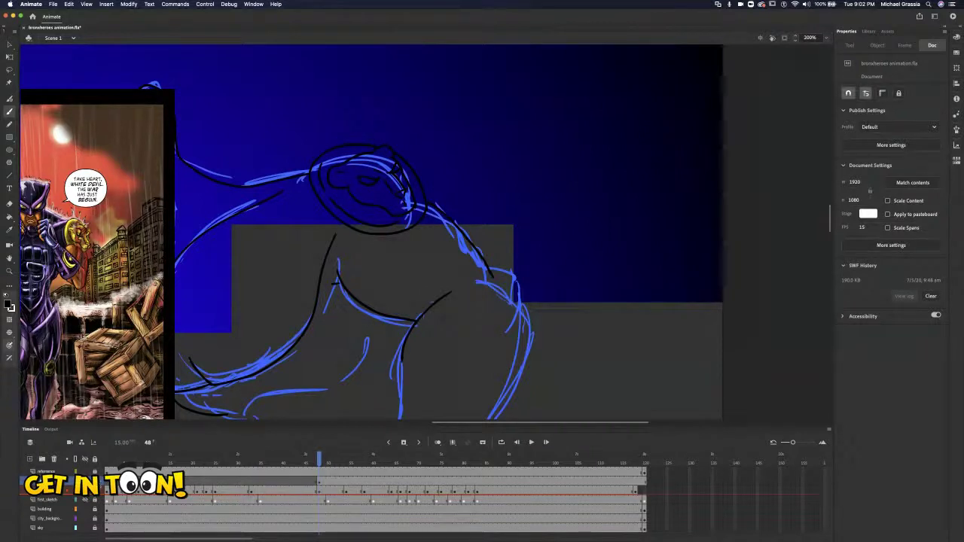
click(84, 471)
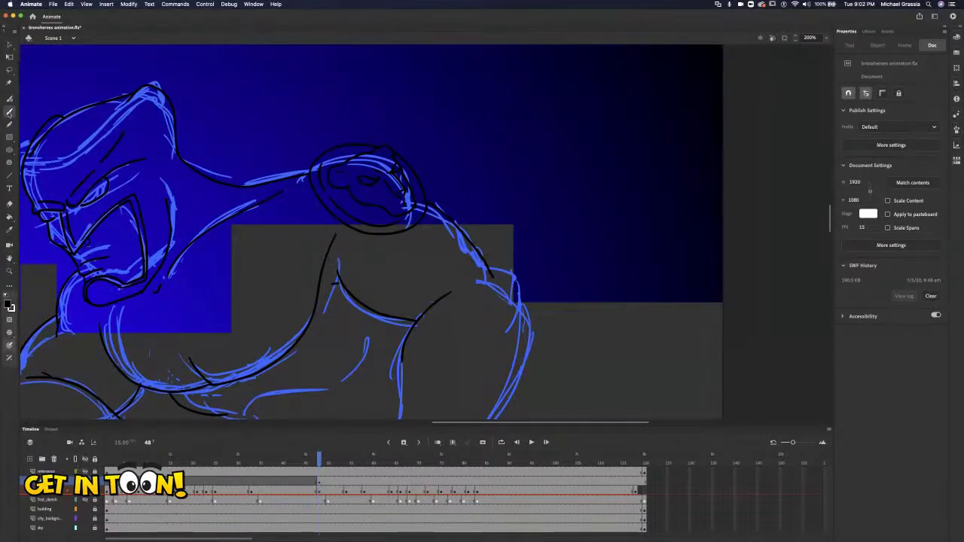
Set the brush fill to black, then ink the curved line across the near arm below the elbow and the elbow's outer contour.
key(b)
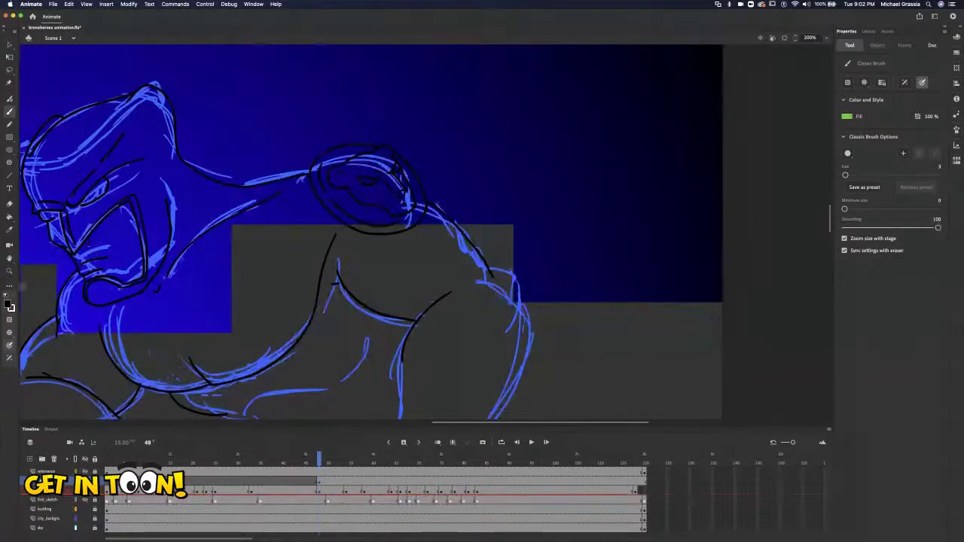
click(10, 305)
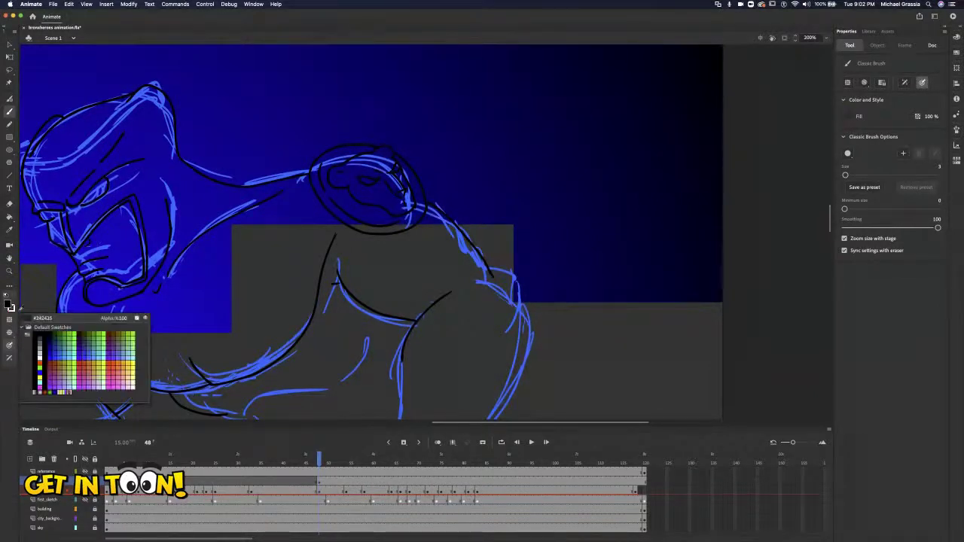
click(34, 329)
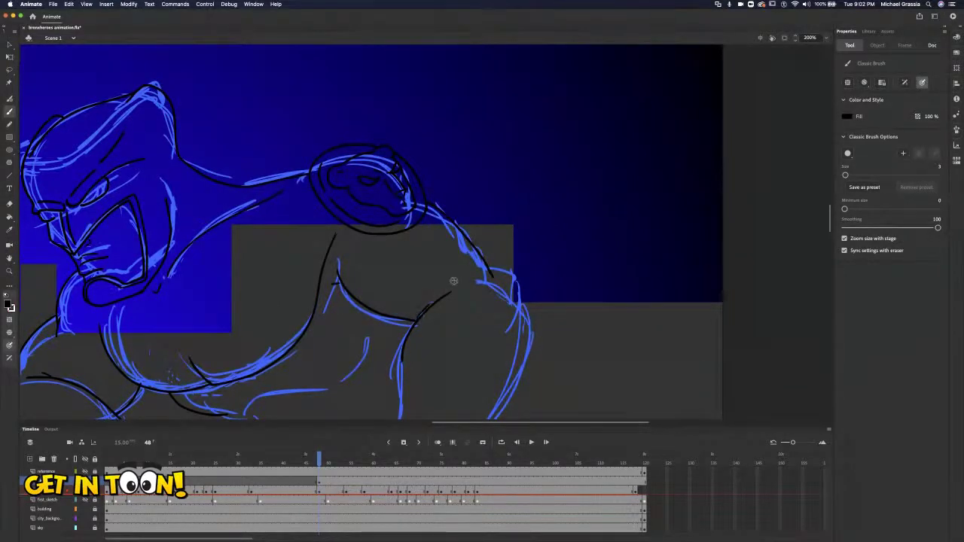
scroll(453, 280, down, 5)
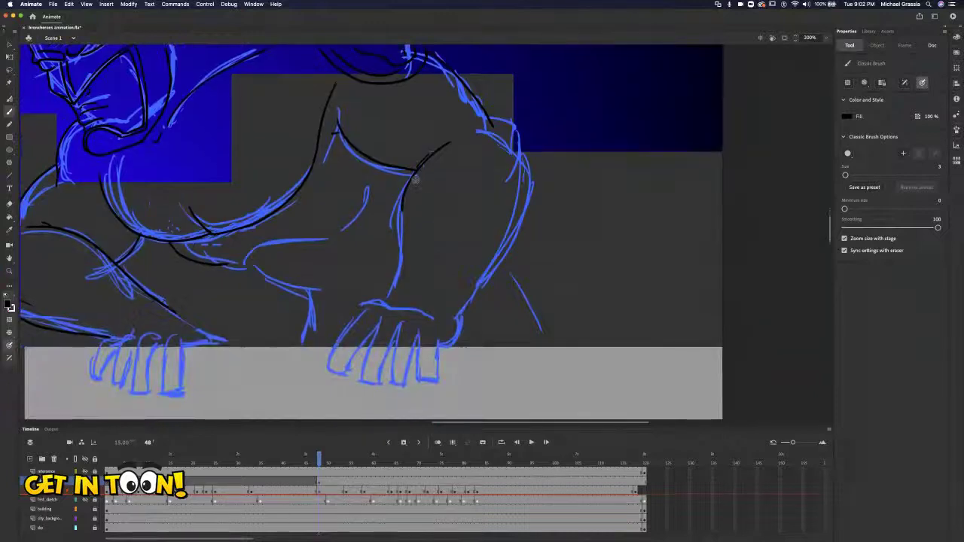
mouse_move(405, 185)
mouse_down()
mouse_move(484, 189)
mouse_move(451, 181)
mouse_move(481, 180)
mouse_move(472, 185)
mouse_move(519, 214)
mouse_up()
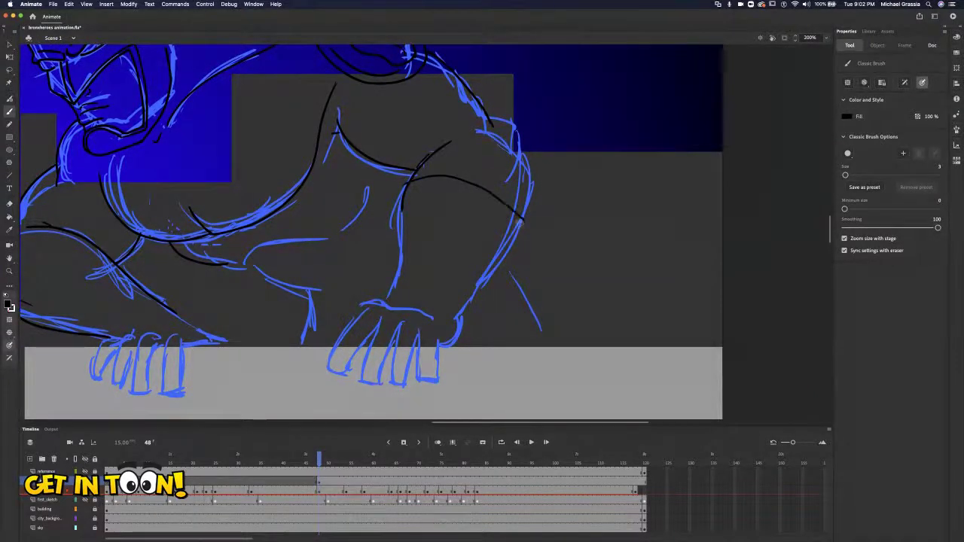
mouse_move(489, 122)
mouse_down()
mouse_move(516, 136)
mouse_move(529, 169)
mouse_up()
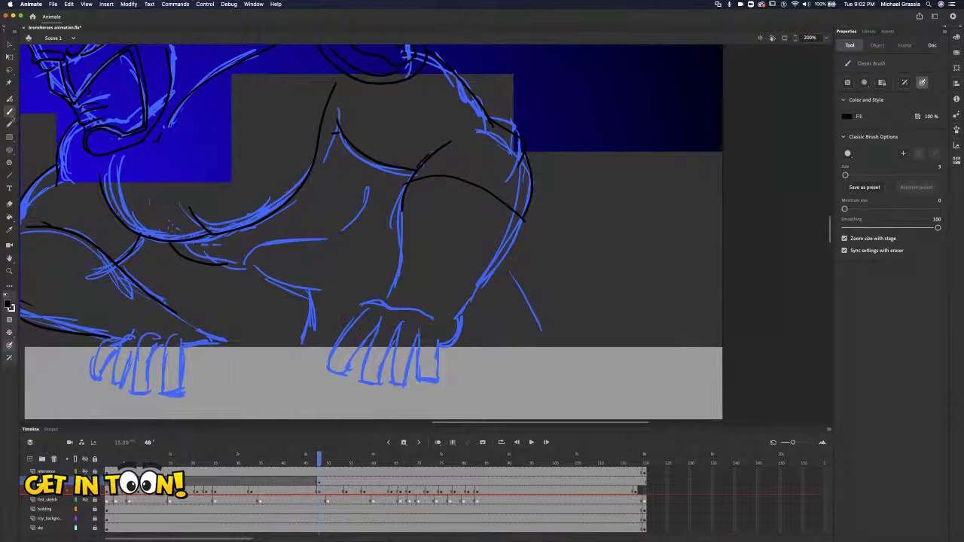
Ink the near forearm's inner and outer edges from the curved cross line down to the wrist.
key(e)
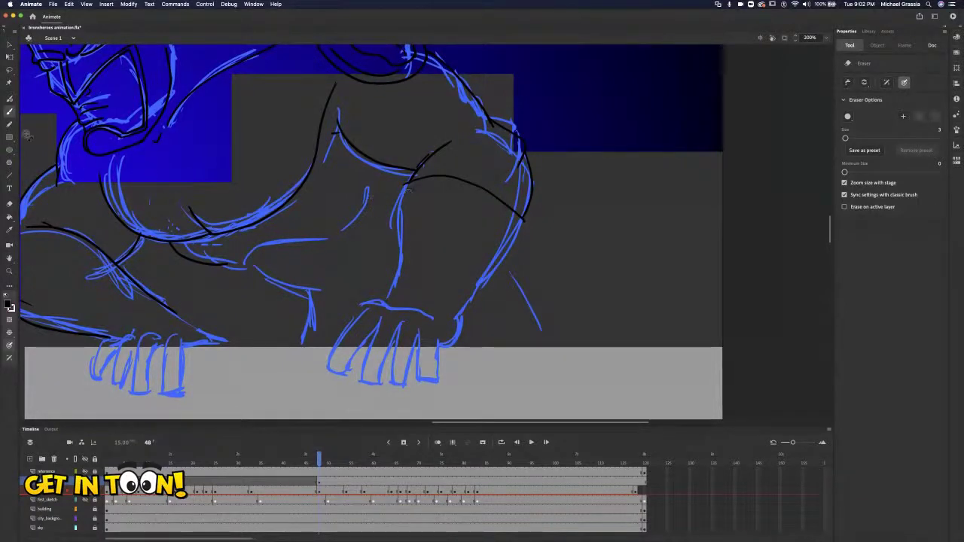
click(11, 111)
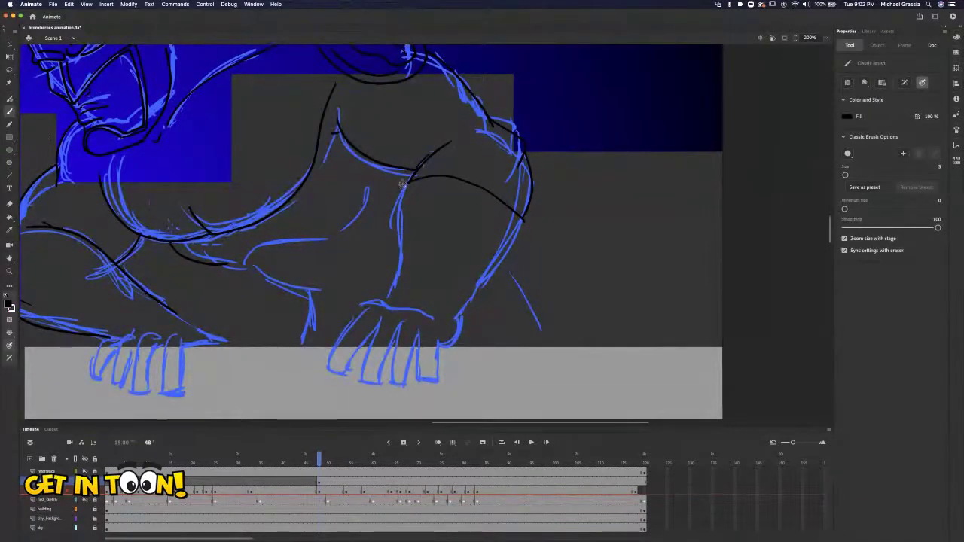
drag(396, 259, 388, 302)
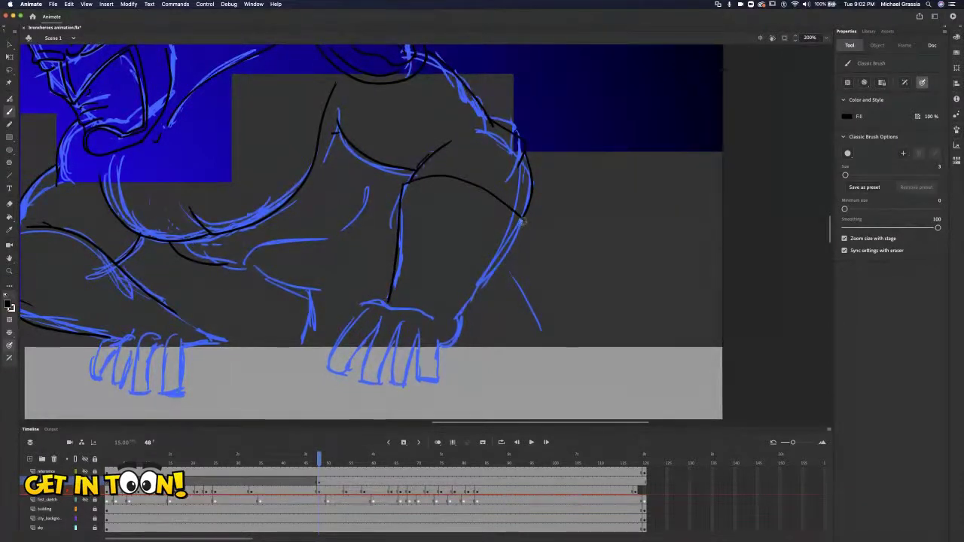
drag(499, 263, 462, 317)
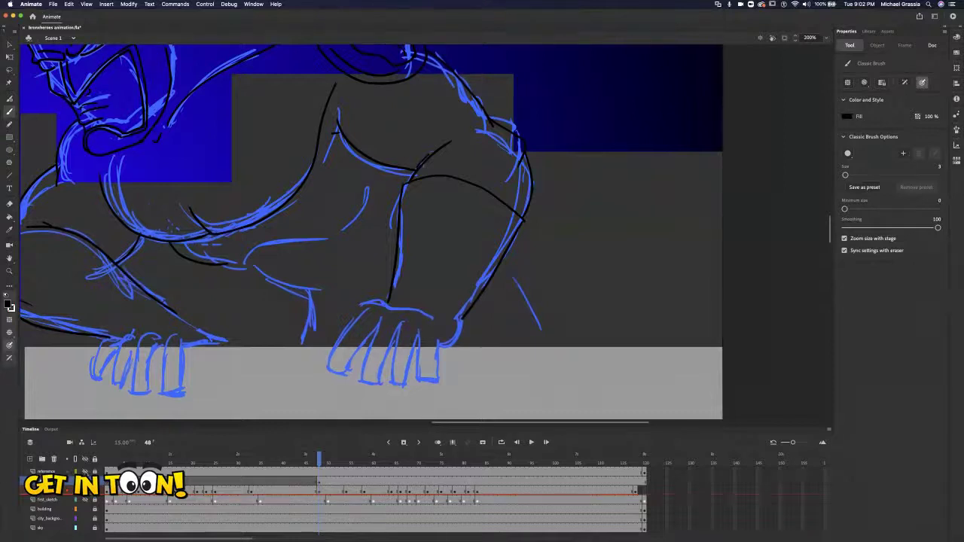
Show the comic reference artwork again and select the line-art keyframe at frame 48.
click(84, 471)
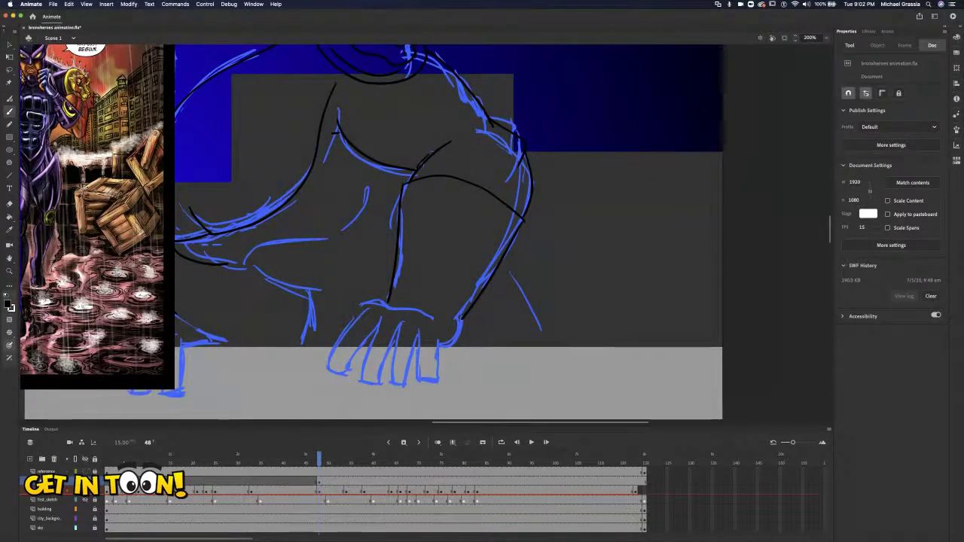
key(Delete)
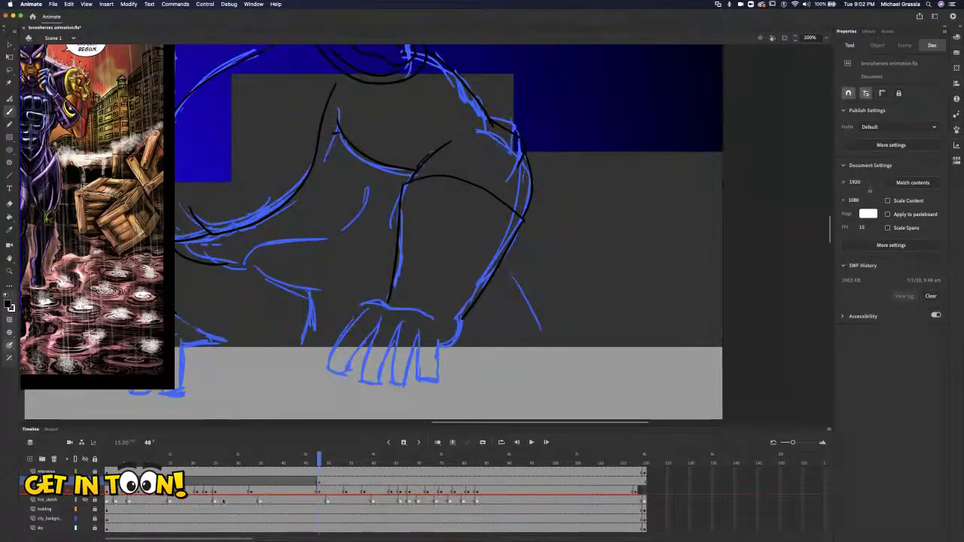
click(319, 483)
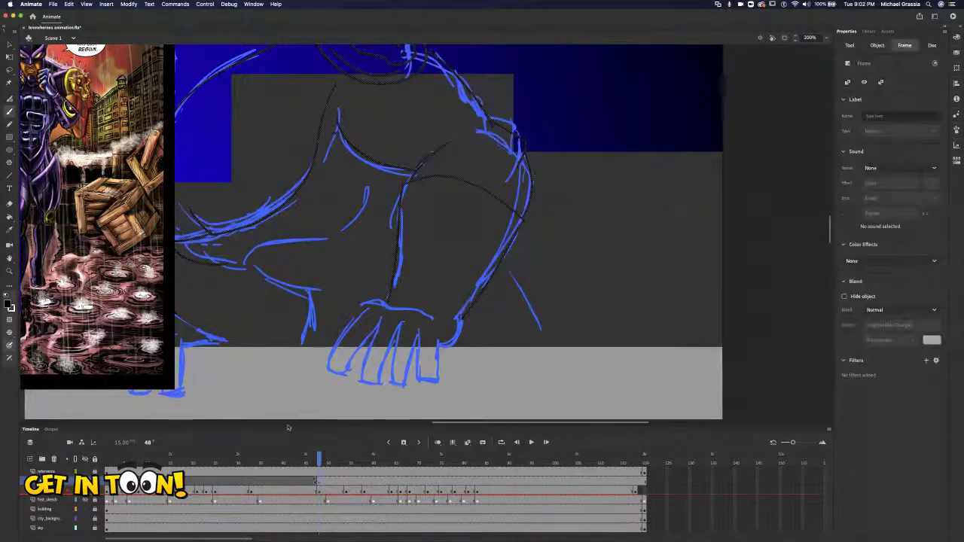
Ink the long inner curve of a crescent on the near forearm with the black Classic Brush.
key(v)
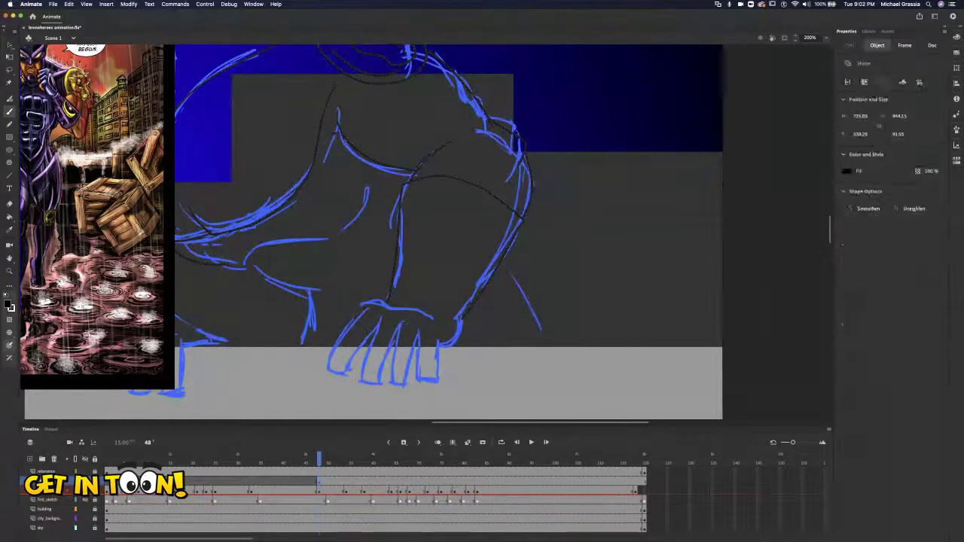
click(233, 112)
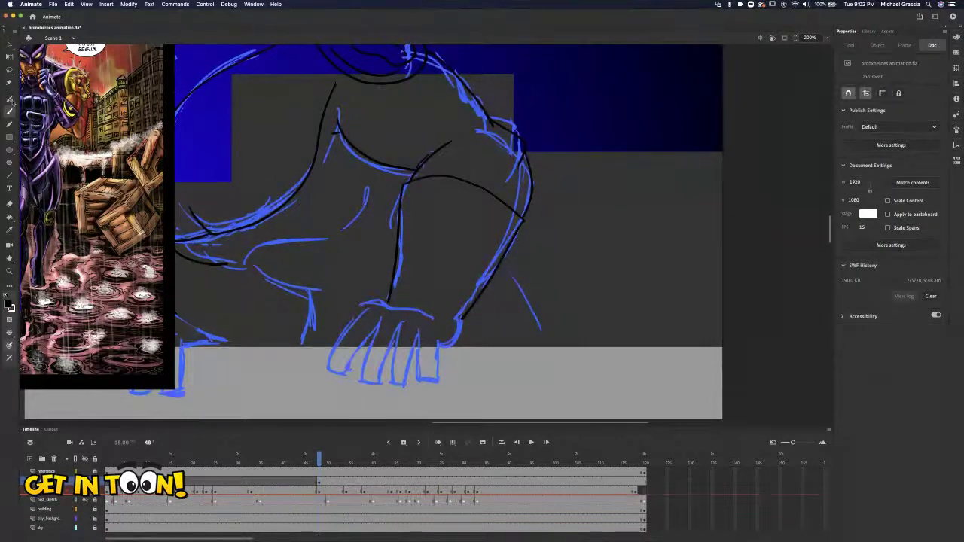
click(9, 111)
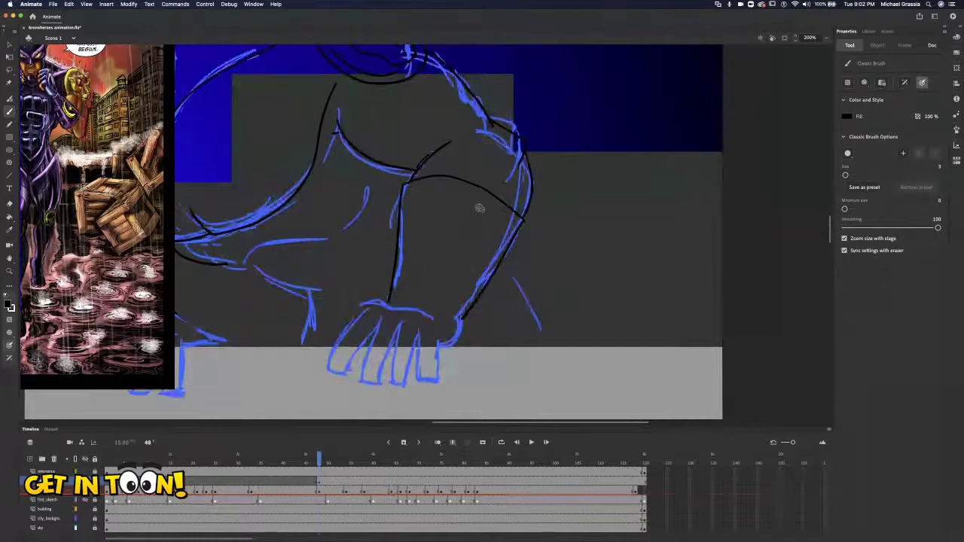
drag(471, 197, 460, 259)
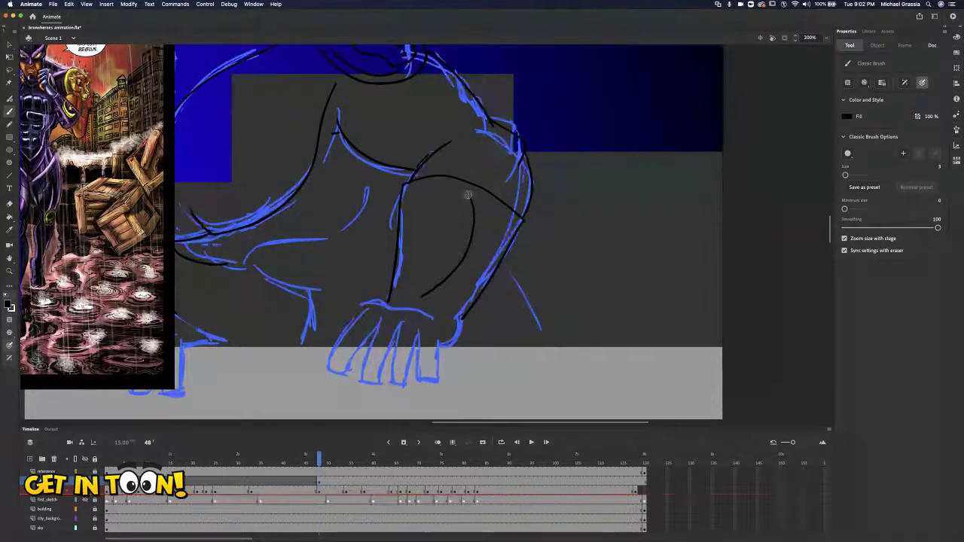
drag(468, 193, 470, 199)
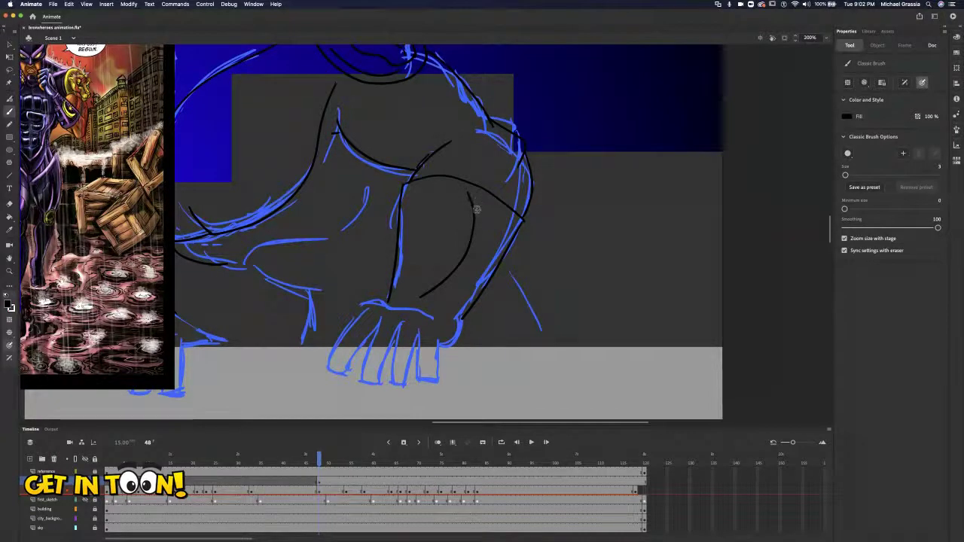
Ink the crescent's outer curve with brush pressure off, then turn pressure back on and ink an accent line along its inner edge.
click(922, 83)
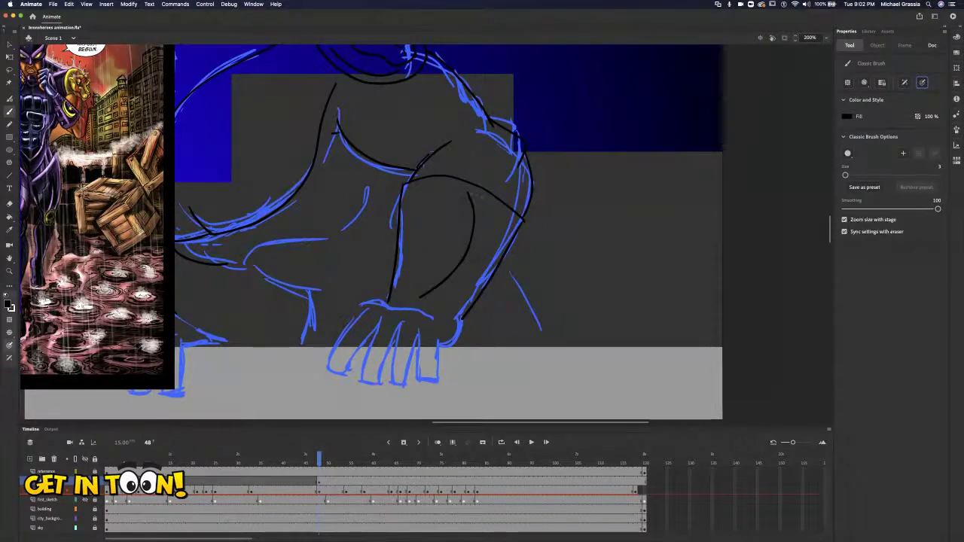
drag(490, 219, 494, 252)
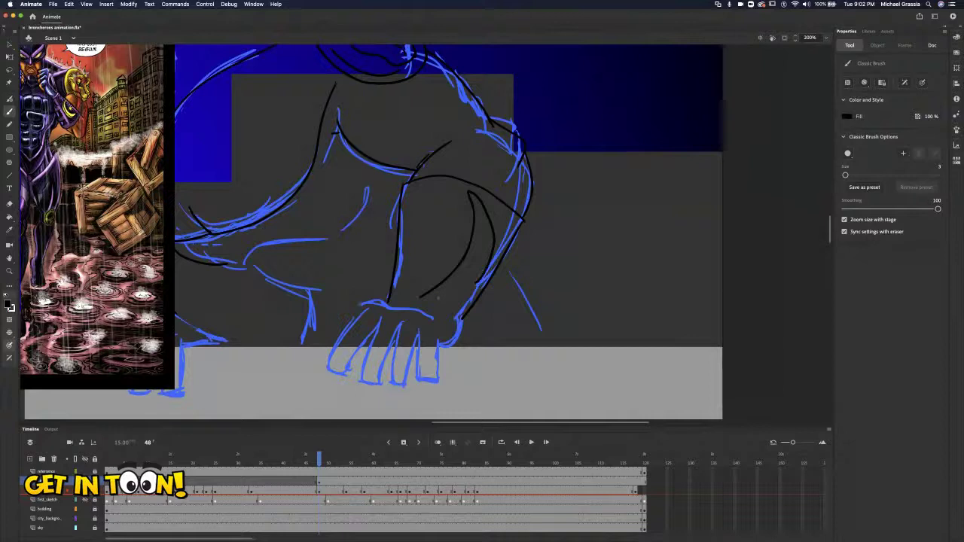
drag(462, 292, 479, 281)
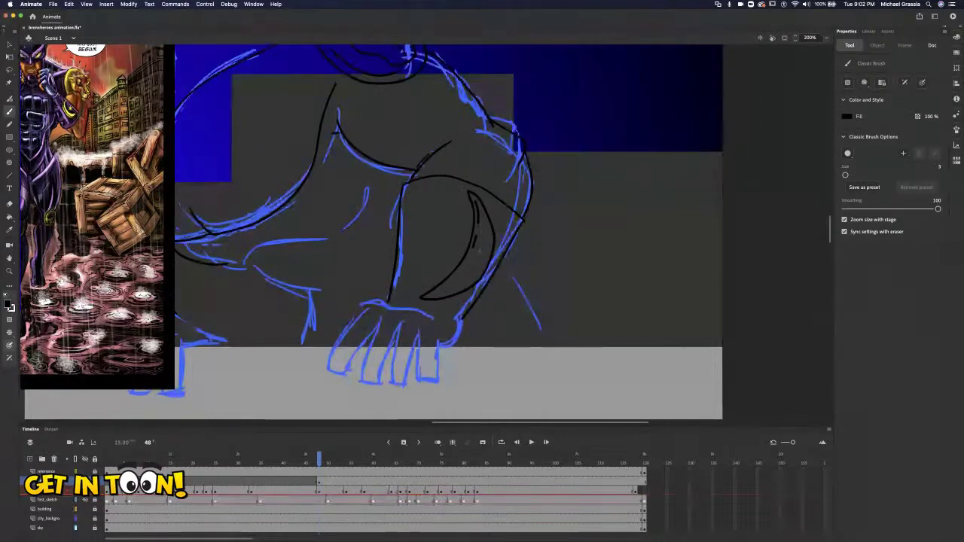
click(922, 83)
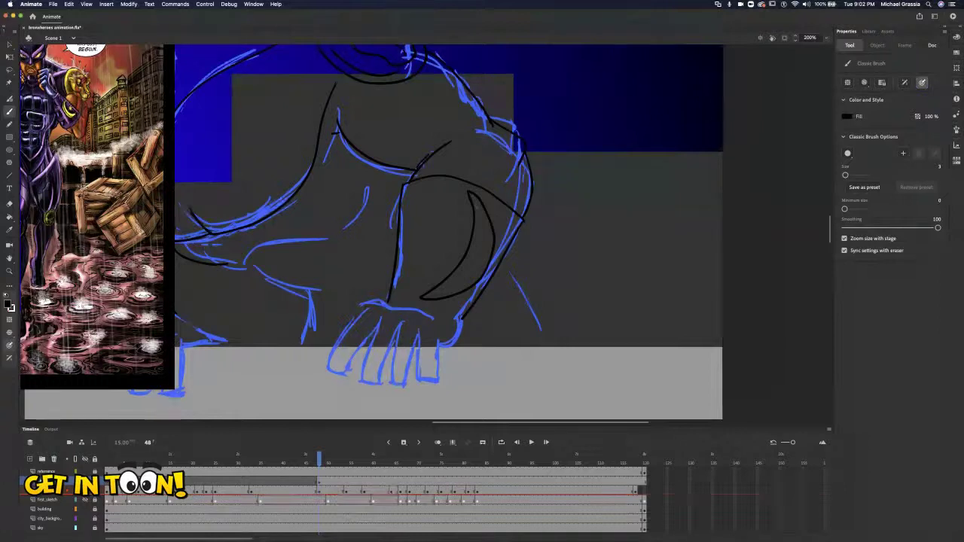
drag(474, 230, 457, 280)
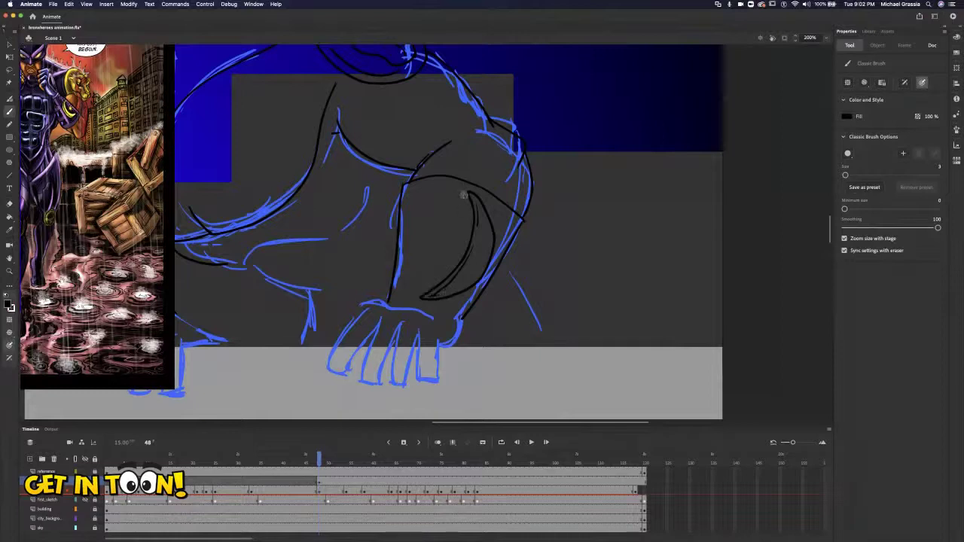
mouse_move(436, 224)
mouse_down()
mouse_move(445, 208)
mouse_move(448, 225)
mouse_move(426, 224)
mouse_up()
drag(450, 227, 462, 227)
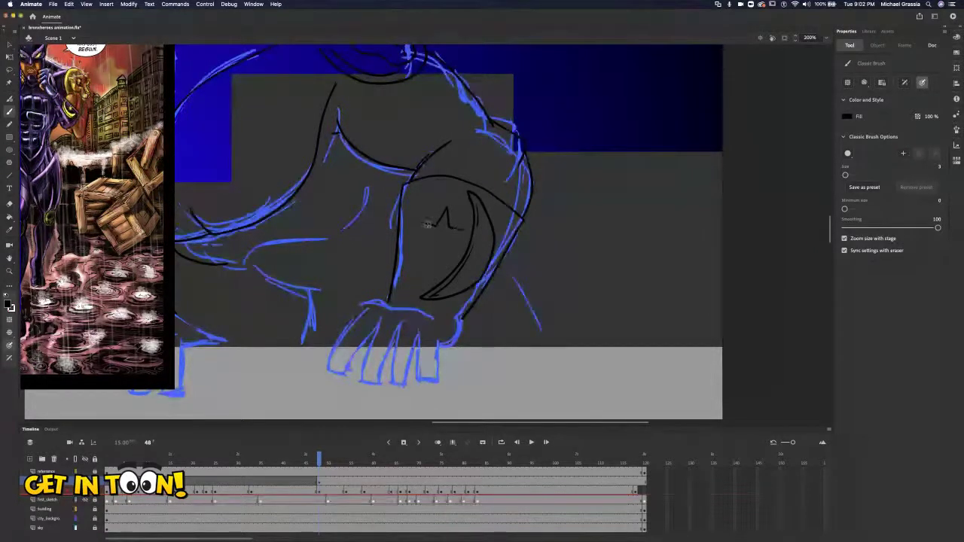
drag(430, 233, 425, 224)
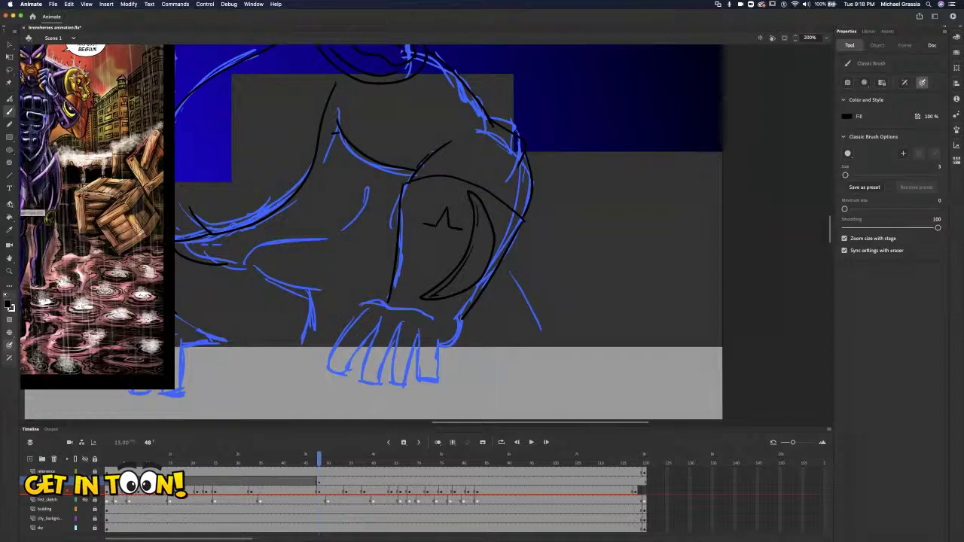
click(10, 205)
mouse_move(445, 215)
mouse_down()
mouse_move(452, 221)
mouse_move(423, 220)
mouse_move(445, 217)
mouse_up()
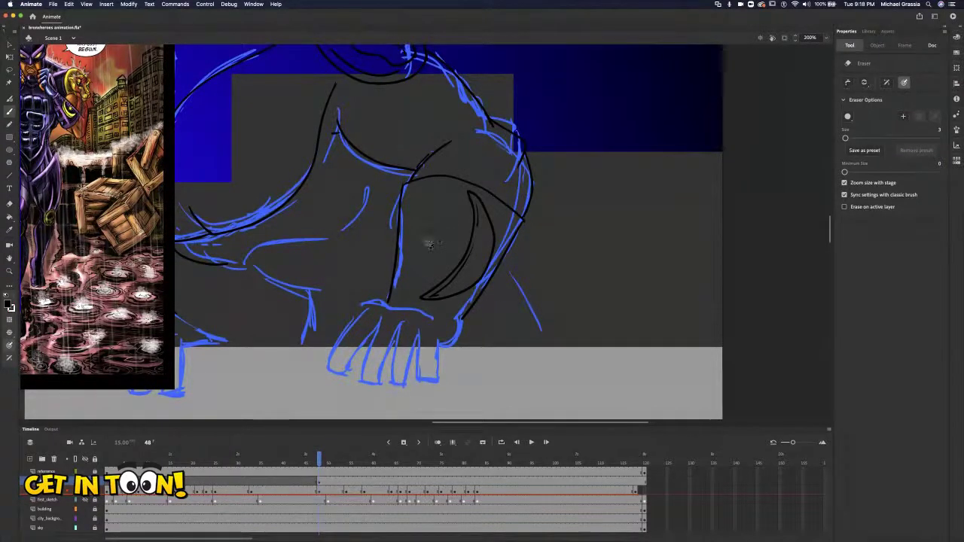
drag(422, 254, 441, 224)
Ink a five-pointed star with crossing strokes beside the crescent on the forearm and erase the lines inside it.
click(11, 111)
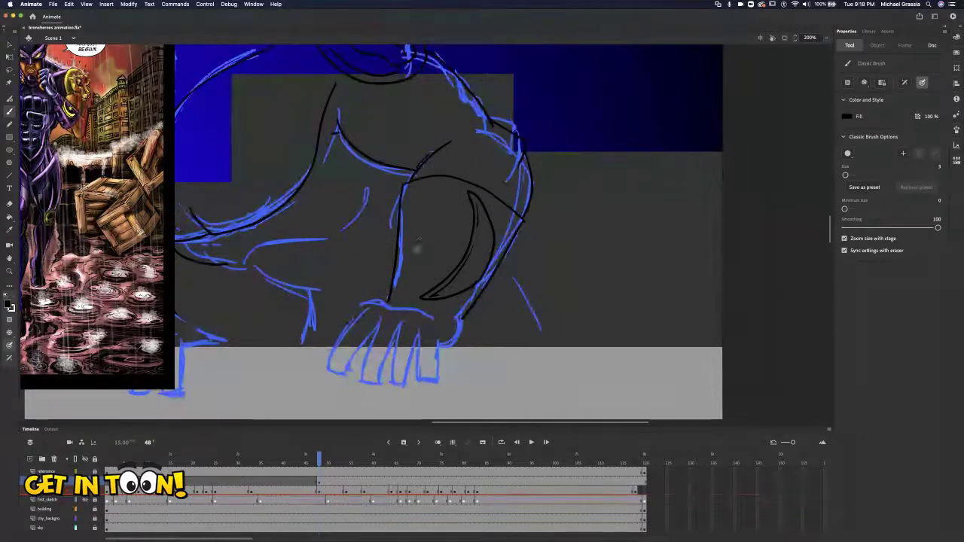
mouse_move(442, 215)
mouse_down()
mouse_move(449, 208)
mouse_move(444, 253)
mouse_move(450, 209)
mouse_up()
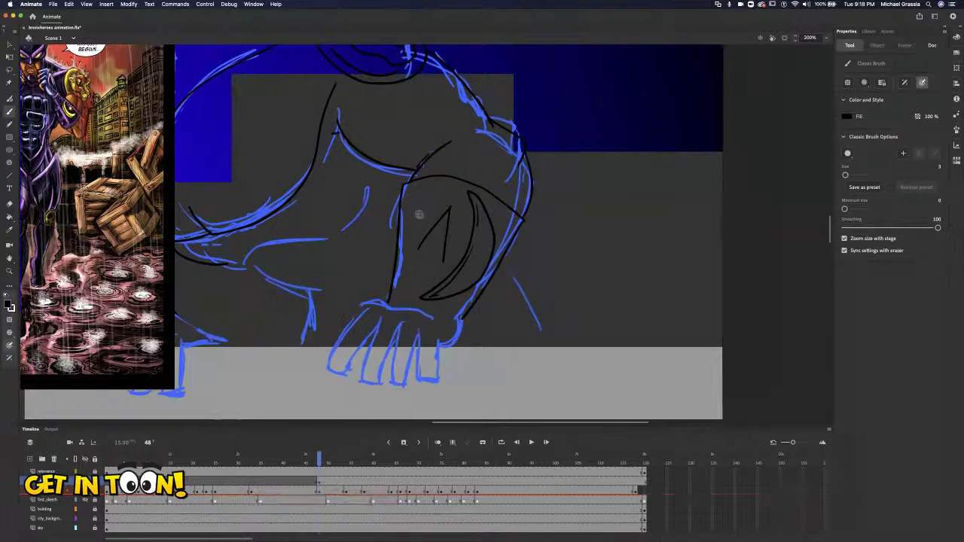
drag(437, 248, 443, 262)
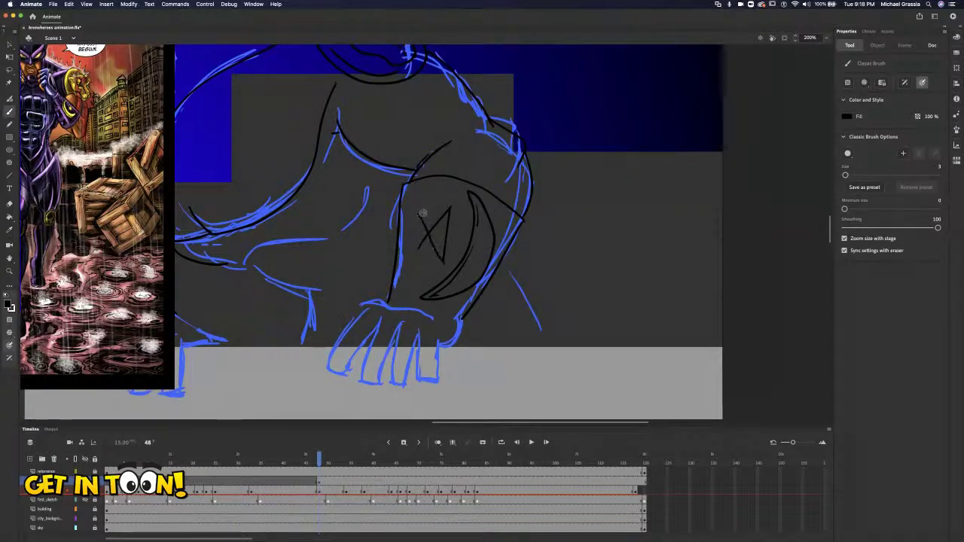
drag(418, 214, 452, 226)
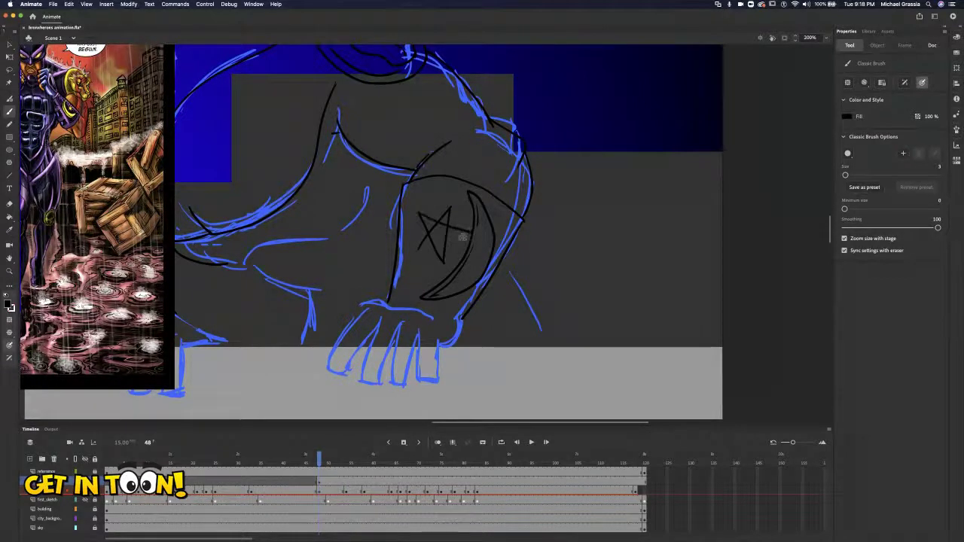
key(super+z)
drag(417, 213, 461, 224)
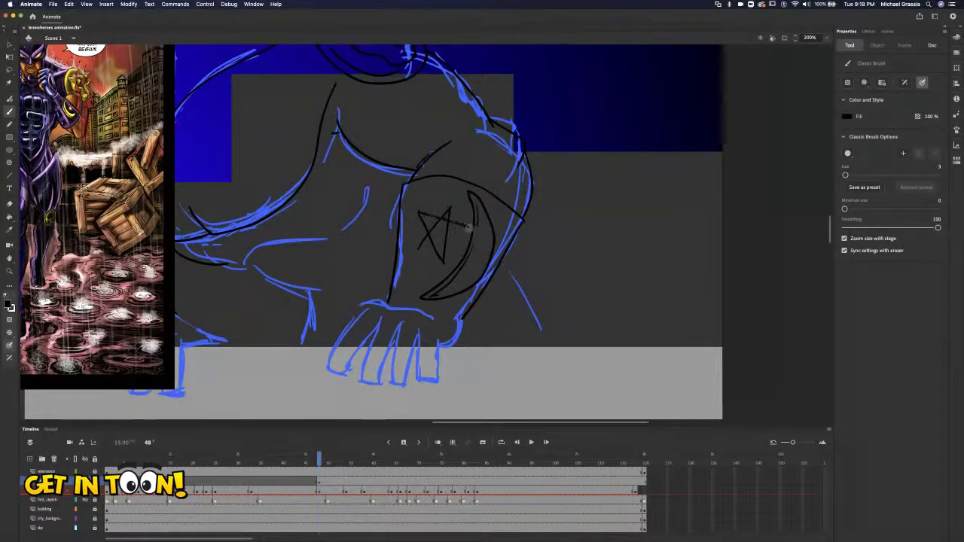
key(super+z)
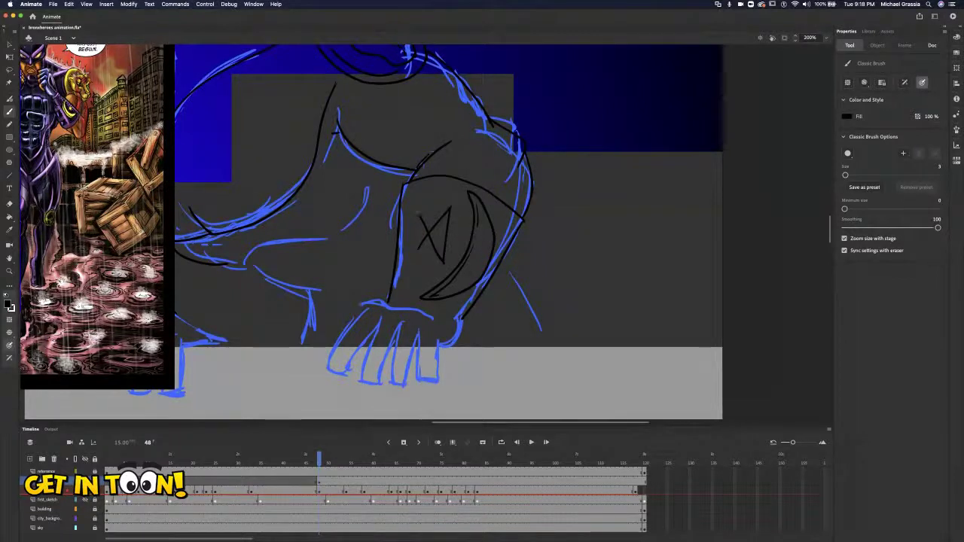
key(super+shift+z)
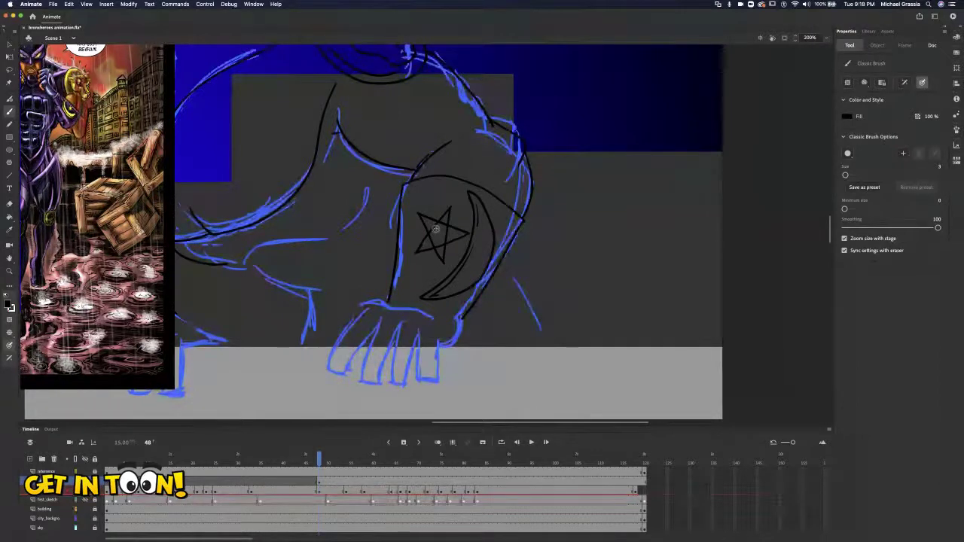
key(super+z)
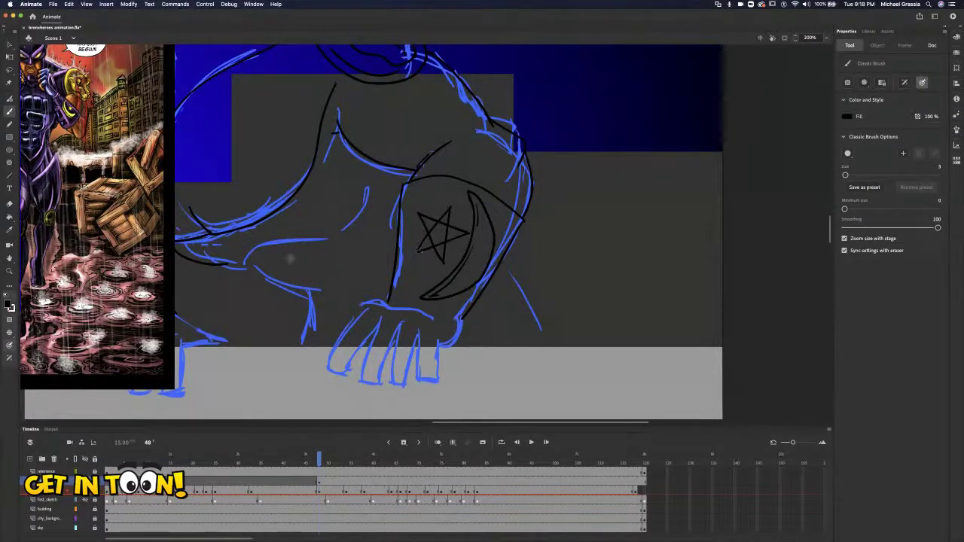
key(e)
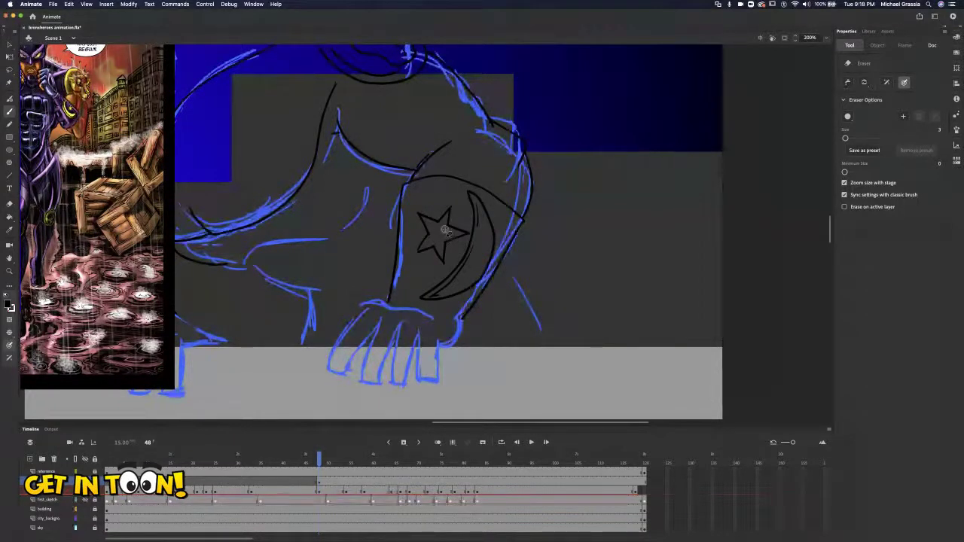
Ink the back of the near hand from the wrist down and outline the leftmost finger over the blue sketch.
key(b)
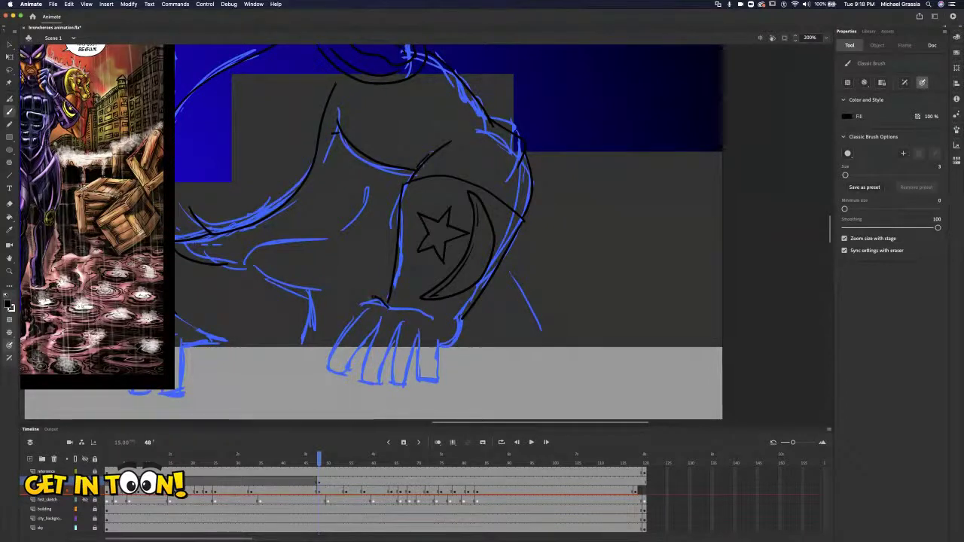
mouse_move(350, 317)
mouse_down()
mouse_move(322, 373)
mouse_move(343, 379)
mouse_up()
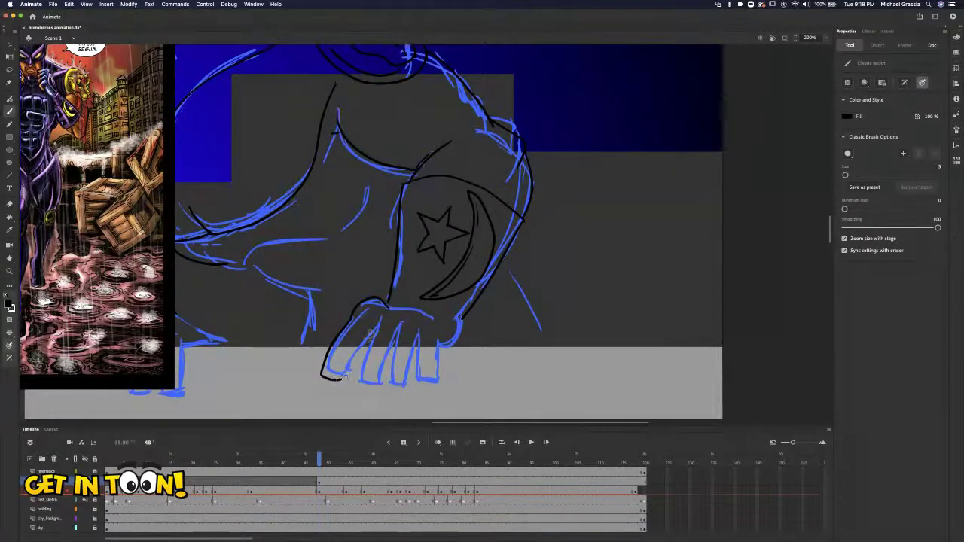
drag(370, 335, 350, 367)
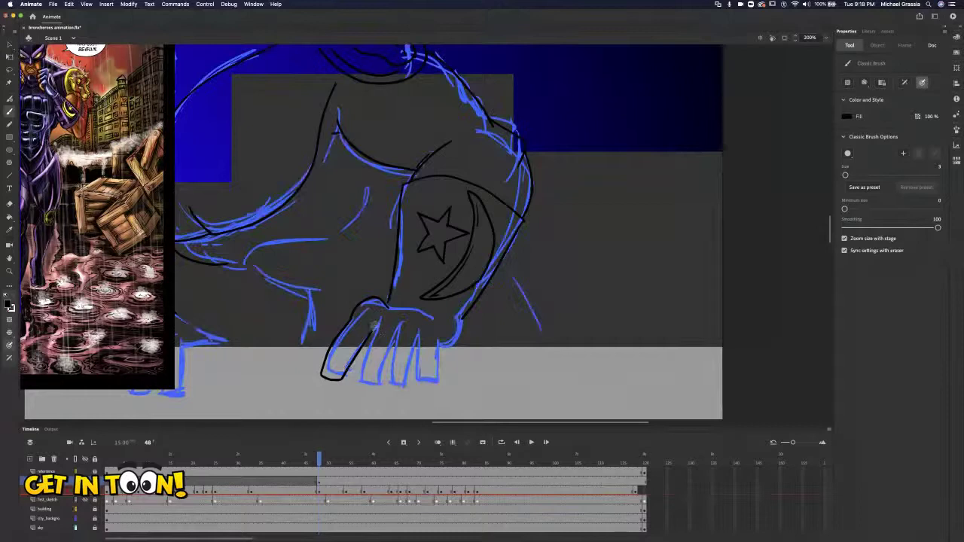
Ink the outlines of the near hand's two middle fingers with rounded tips resting on the ground.
drag(369, 342, 360, 381)
right_click(381, 369)
click(380, 363)
drag(384, 363, 378, 381)
drag(390, 342, 398, 326)
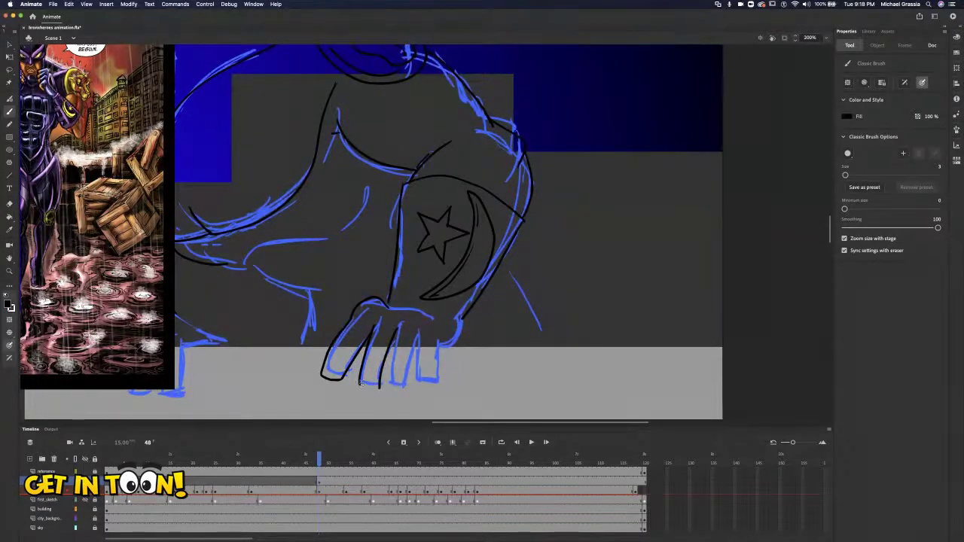
drag(359, 382, 380, 386)
drag(395, 327, 389, 386)
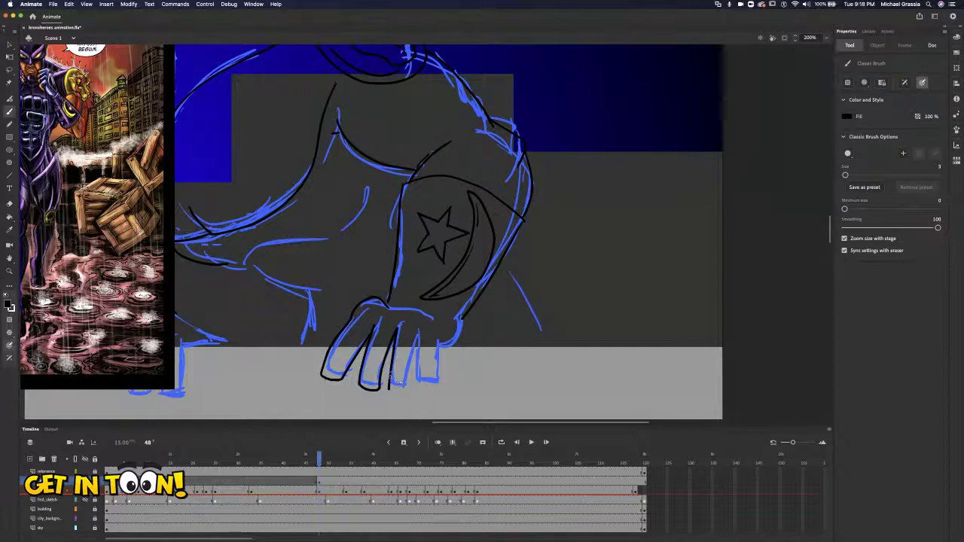
key(super+z)
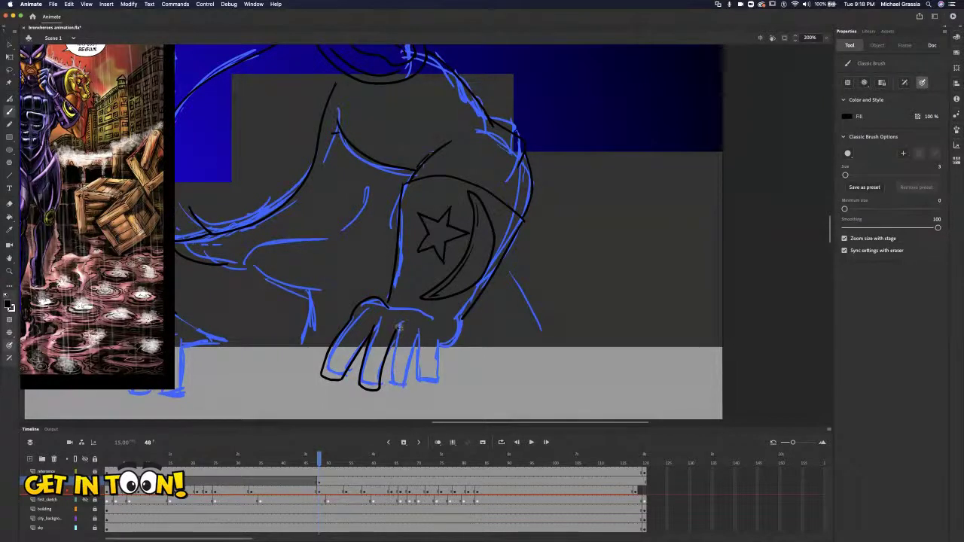
mouse_move(392, 357)
mouse_down()
mouse_move(393, 382)
mouse_move(413, 388)
mouse_up()
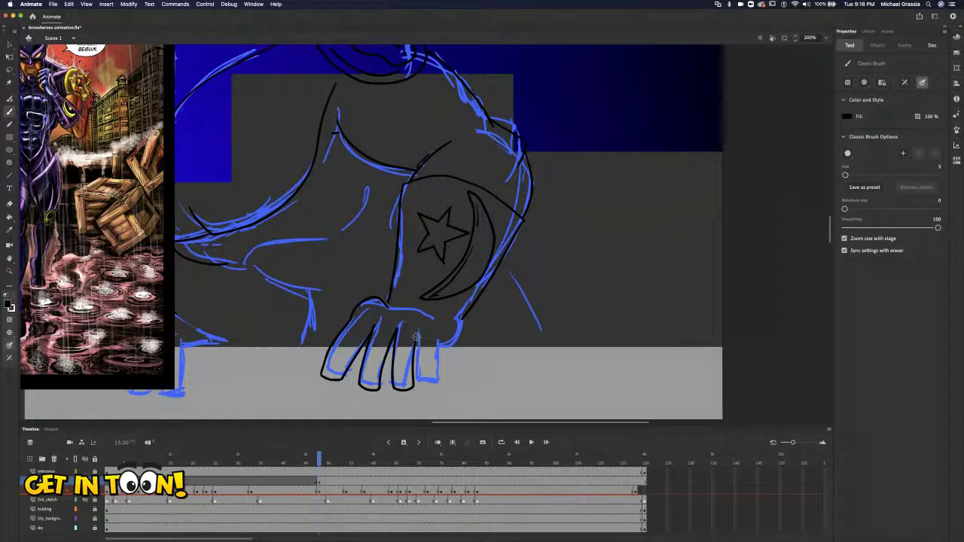
Ink the near hand's rightmost finger and the rounded hand edge joining it to the outer forearm line.
drag(442, 335, 444, 382)
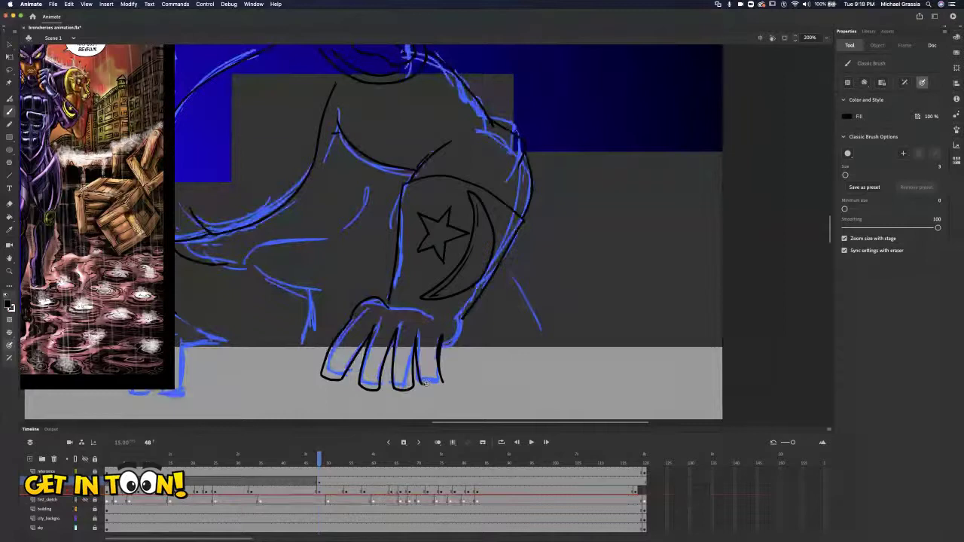
key(super+z)
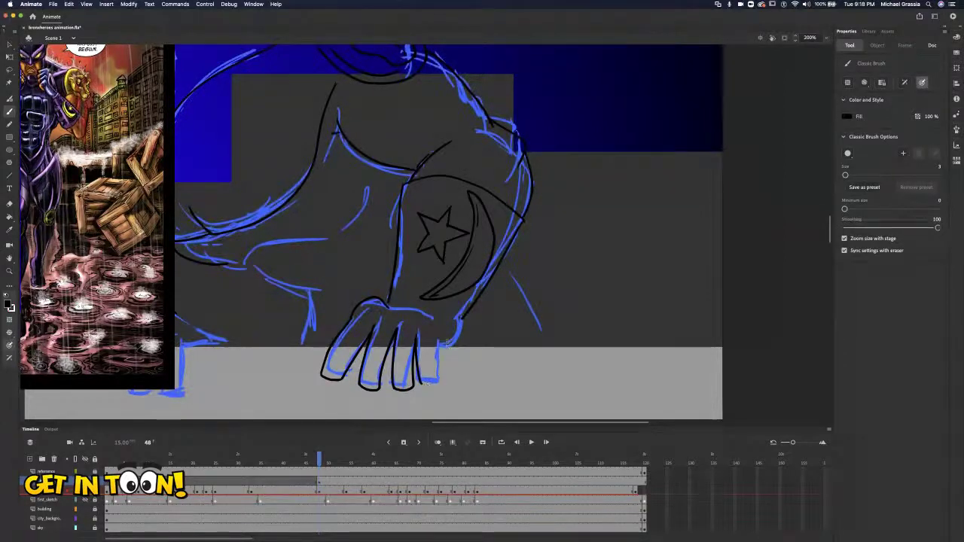
drag(443, 337, 441, 385)
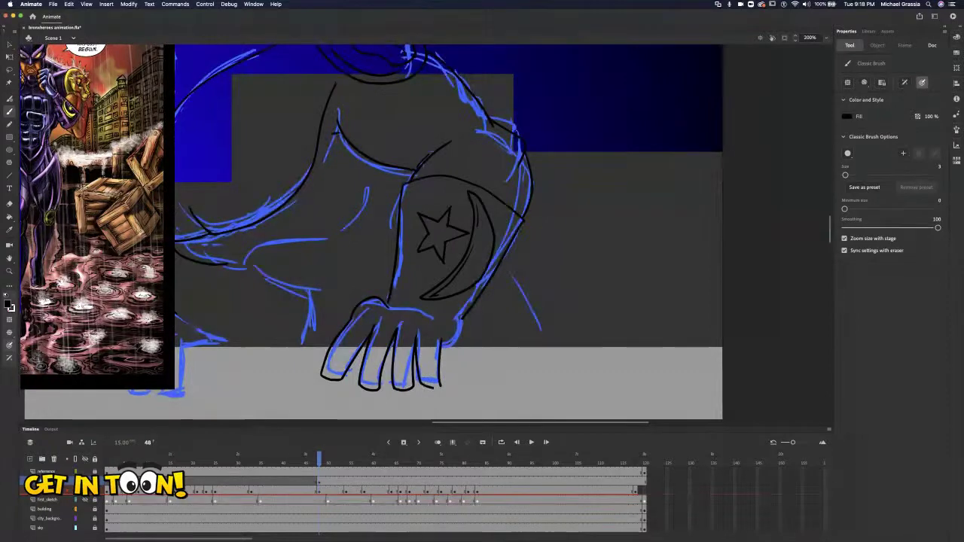
drag(442, 346, 463, 321)
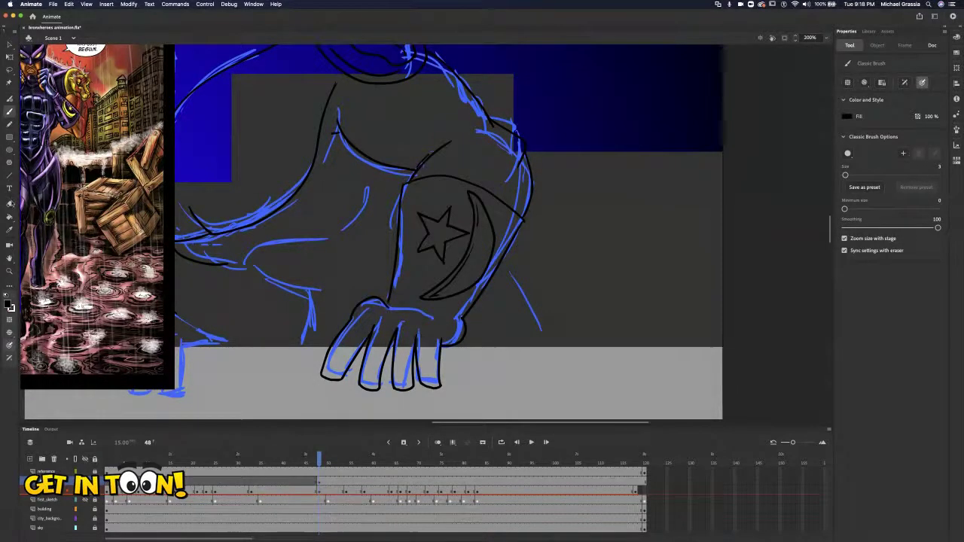
key(e)
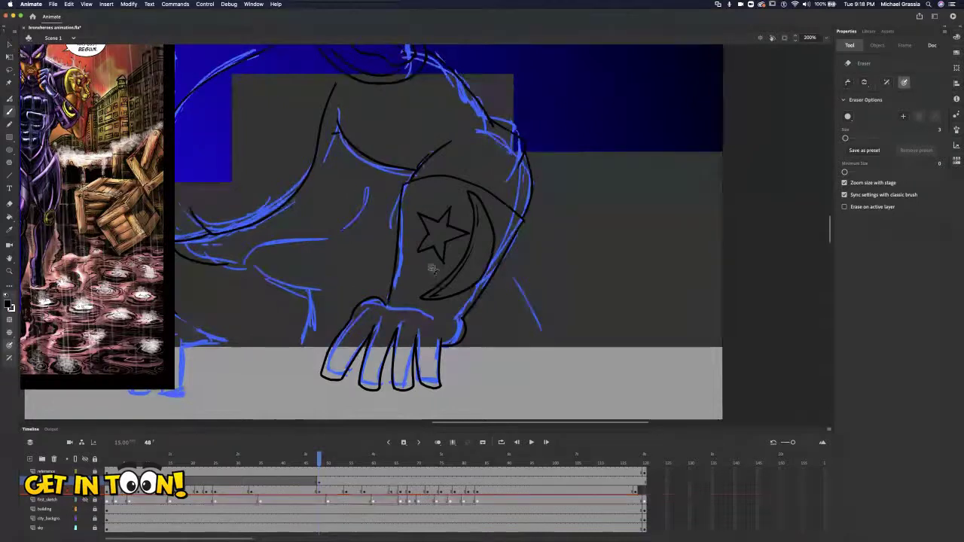
click(12, 117)
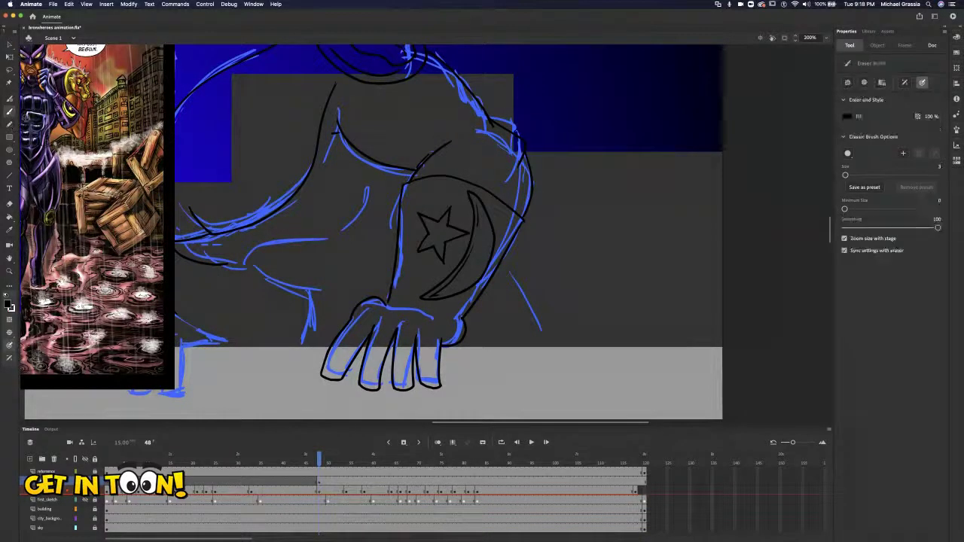
Ink the wrist line across the near hand and the side-muscle and waist contours between the chest and forearm.
drag(384, 305, 431, 316)
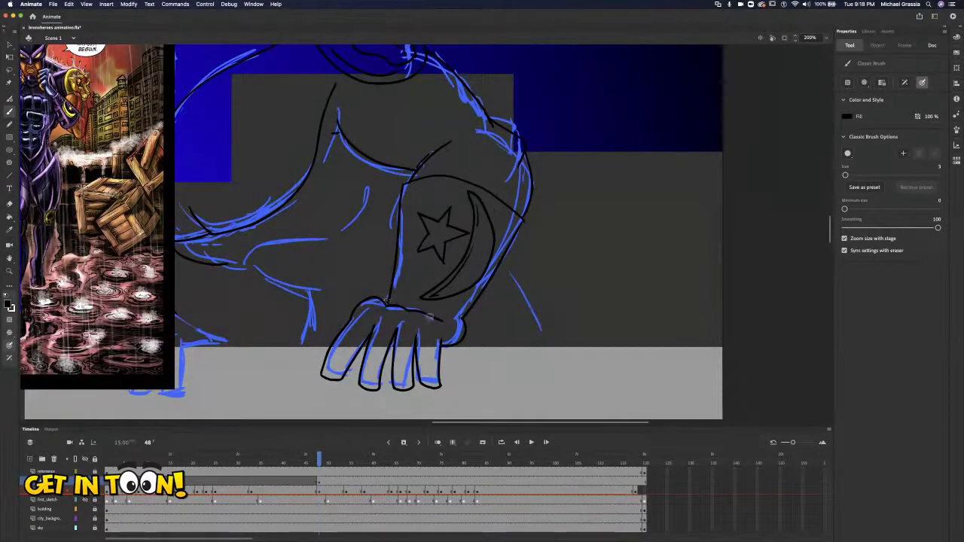
drag(437, 318, 461, 321)
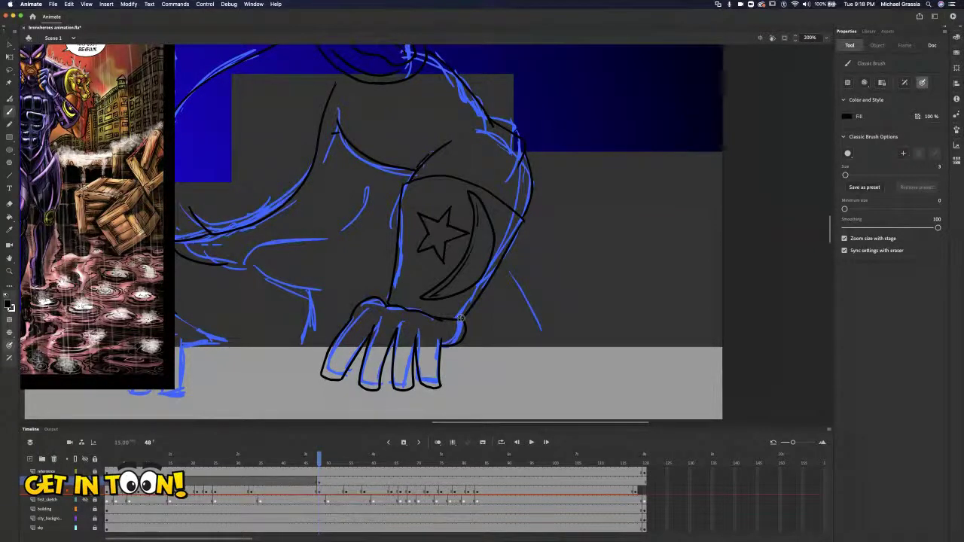
mouse_move(235, 256)
mouse_down()
mouse_move(296, 225)
mouse_move(286, 232)
mouse_move(350, 223)
mouse_up()
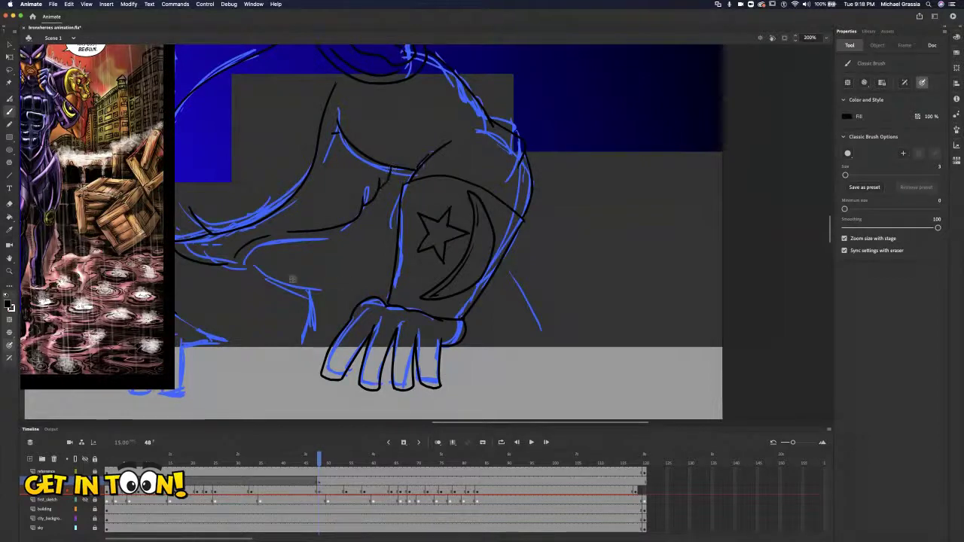
mouse_move(229, 264)
mouse_down()
mouse_move(318, 299)
mouse_move(303, 343)
mouse_up()
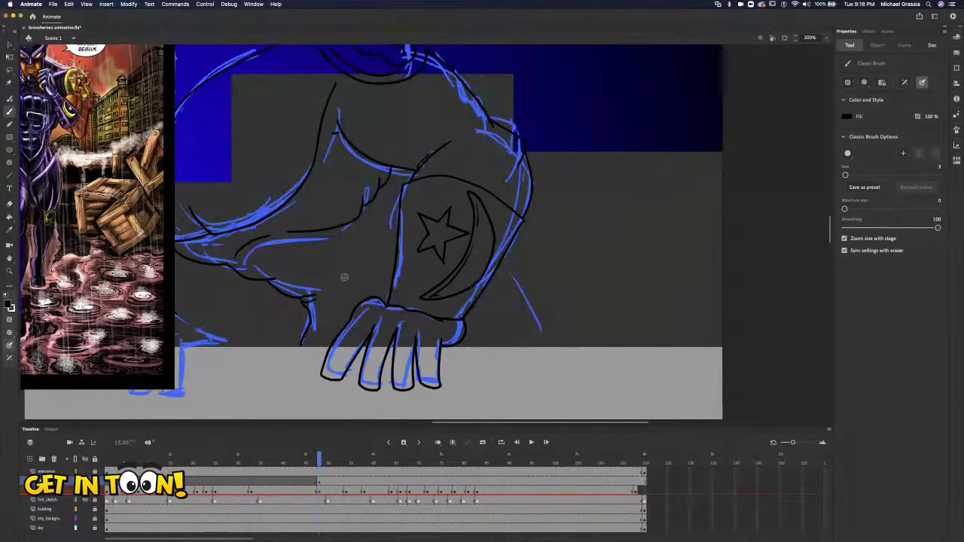
drag(276, 255, 328, 293)
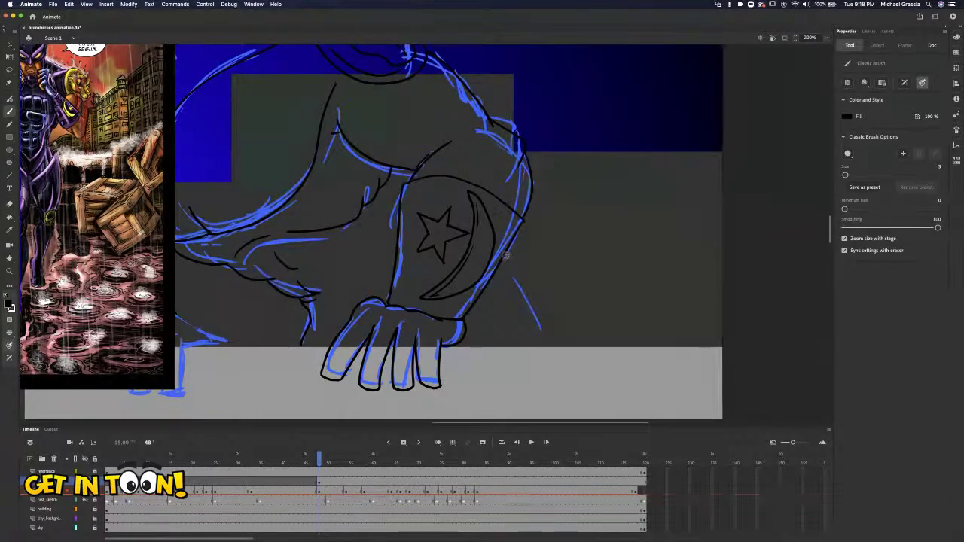
Ink the curved body contour running from behind the outer forearm down to the ledge, undoing the first attempt.
drag(504, 257, 537, 298)
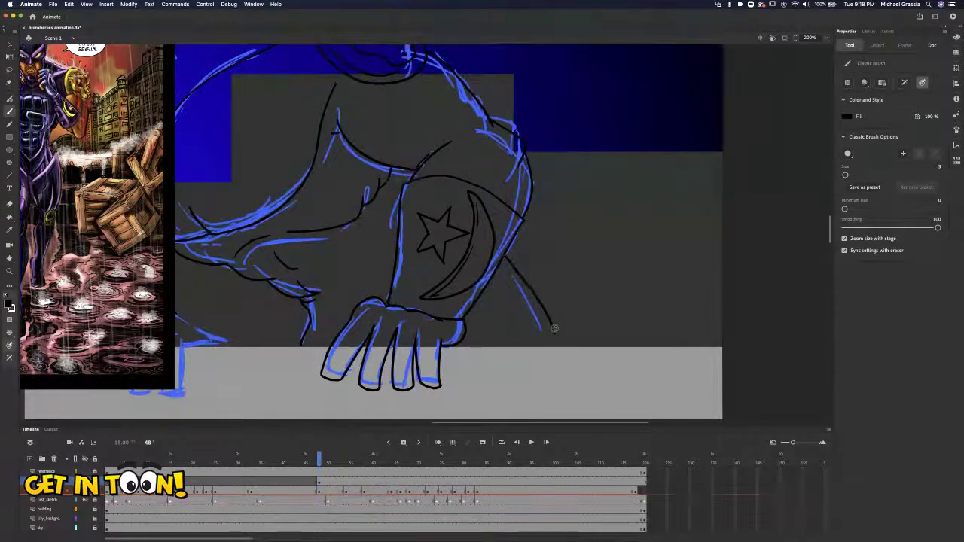
key(super+z)
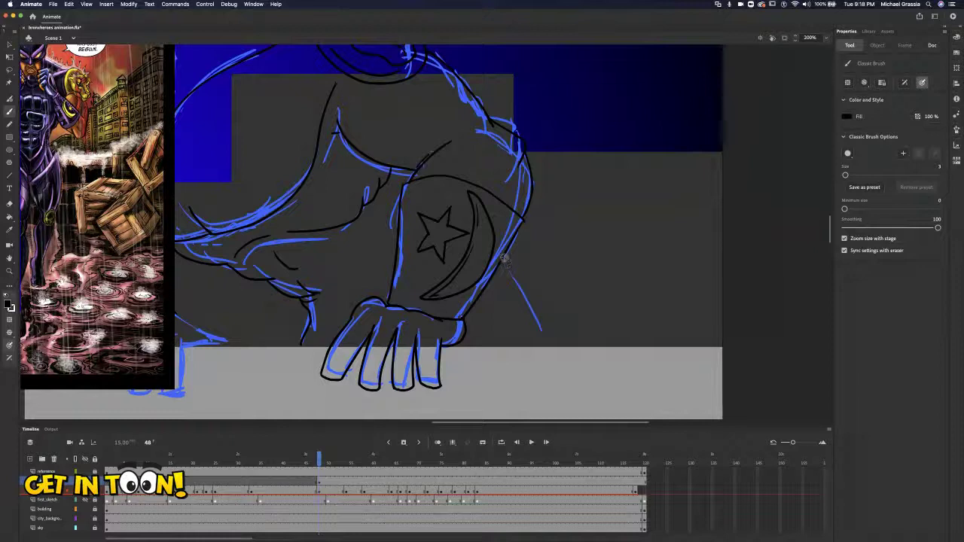
drag(503, 257, 552, 348)
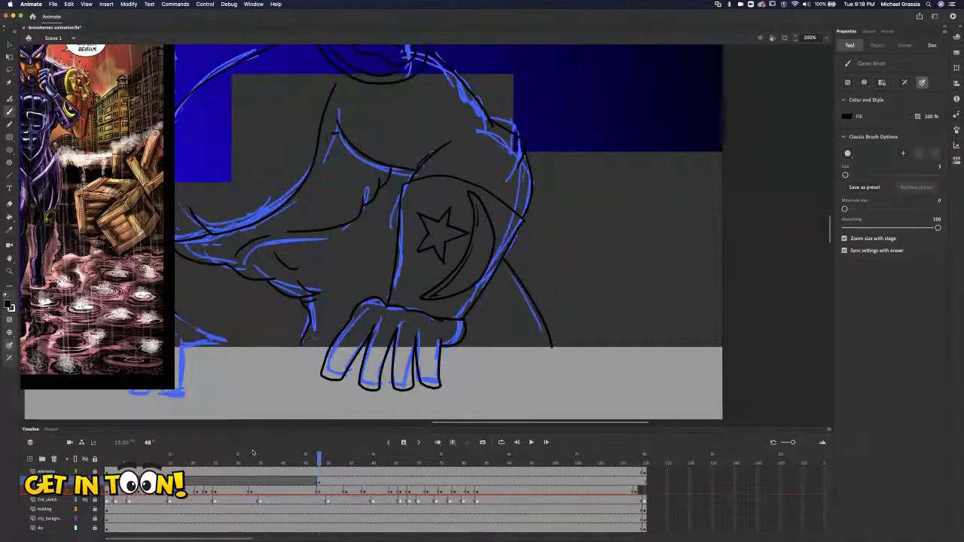
key(super+minus)
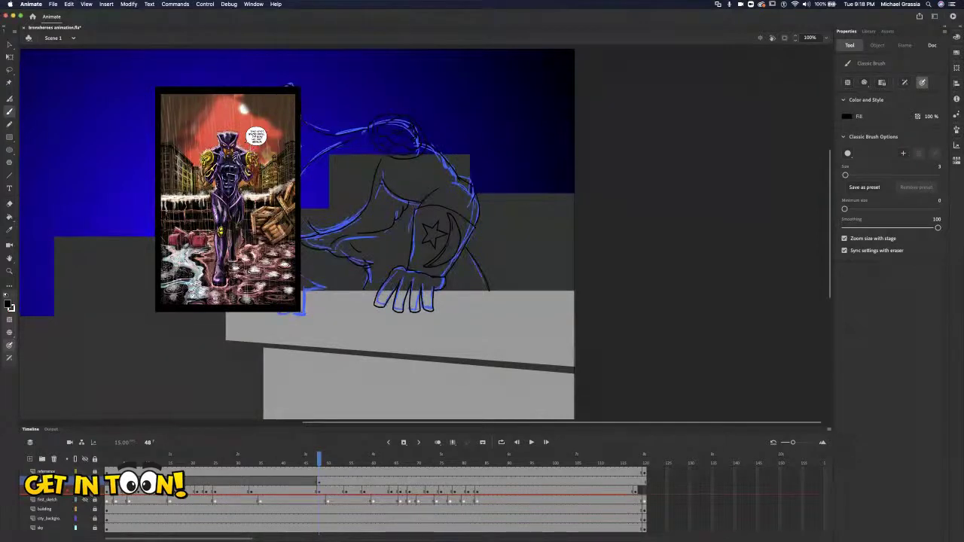
Hide the reference, blue sketch, city background and sky layers, keeping the black line art and the building visible.
click(932, 45)
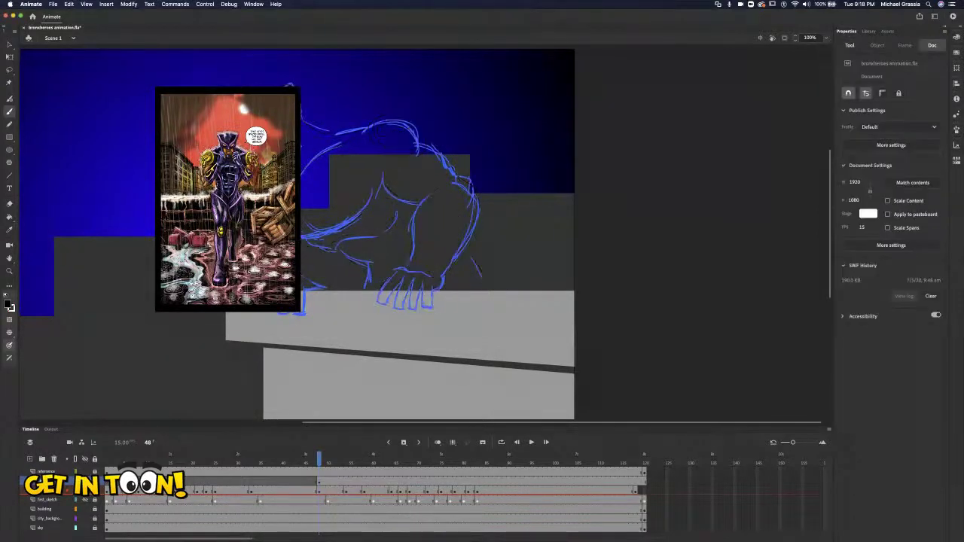
click(85, 481)
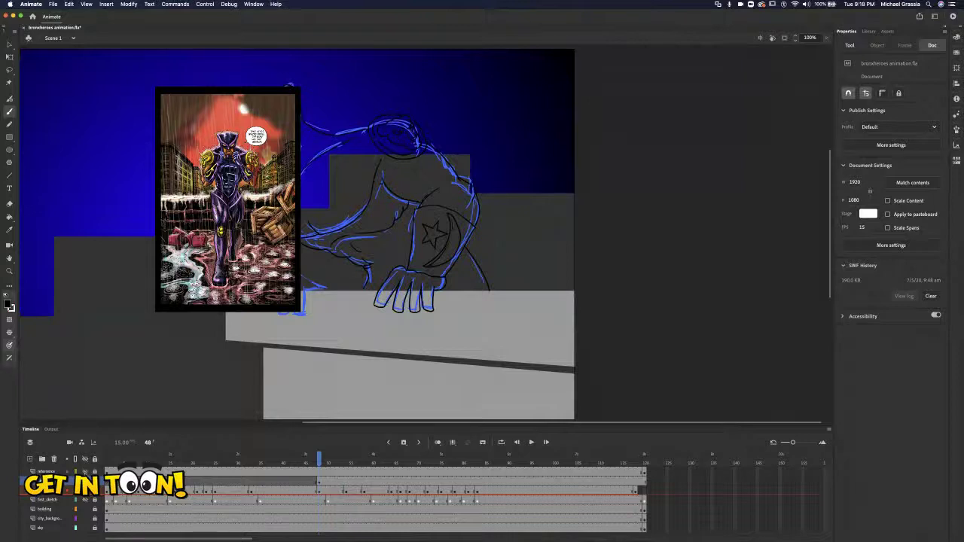
click(85, 472)
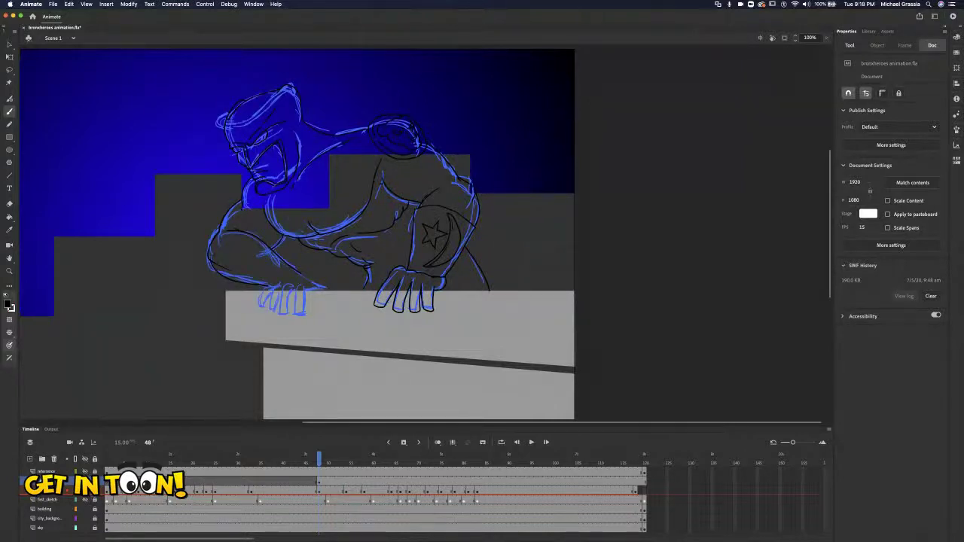
click(85, 499)
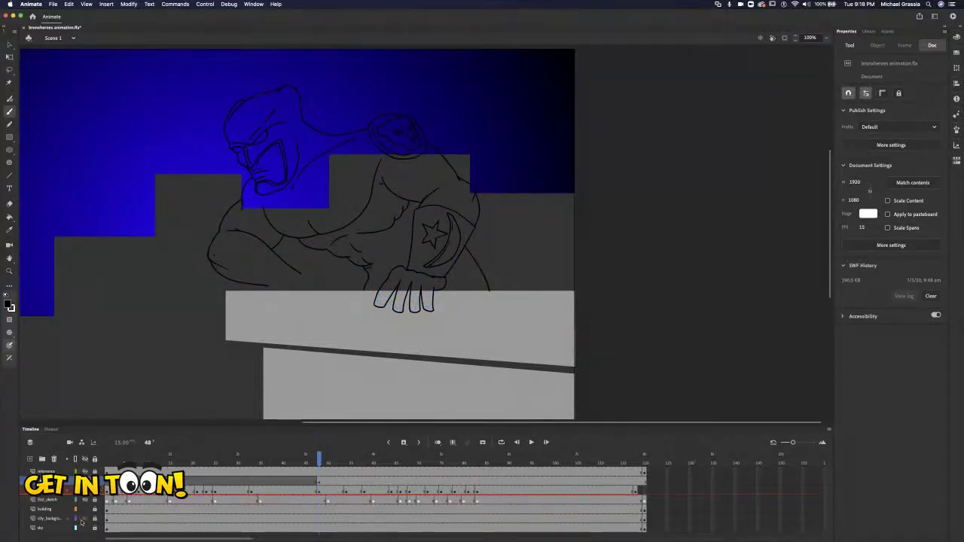
click(83, 519)
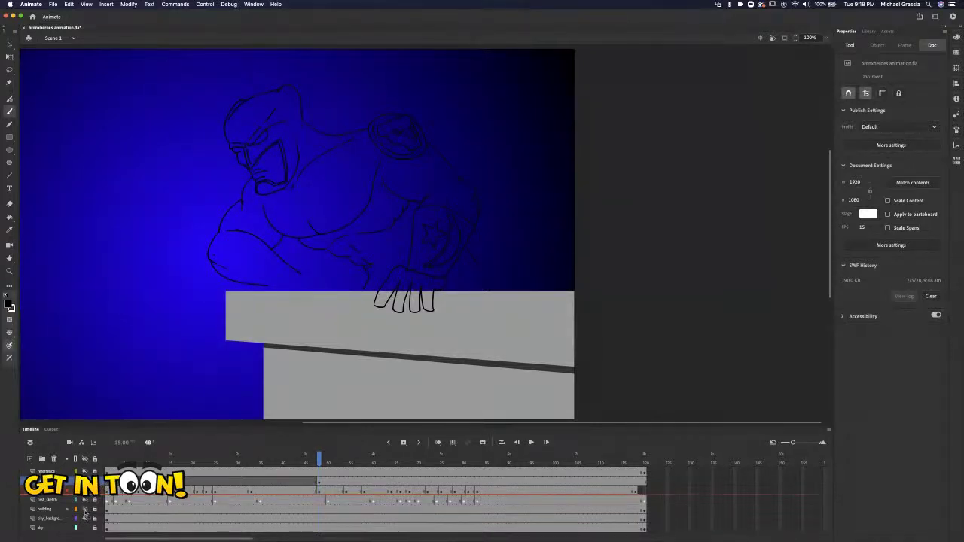
click(84, 510)
click(85, 510)
click(84, 528)
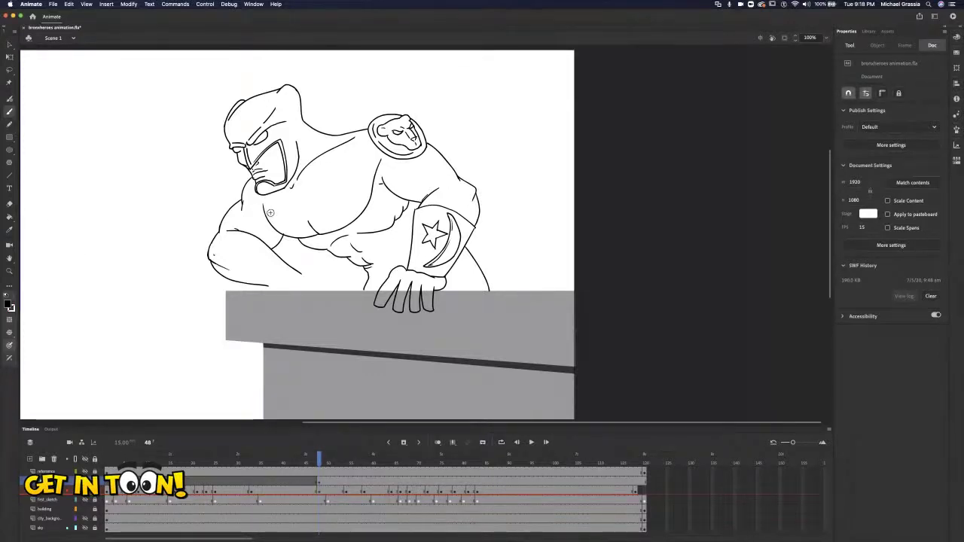
Draw a fist's scalloped knuckles and rounded thumb over the chest, and erase the chest and waist lines inside it.
drag(278, 208, 307, 195)
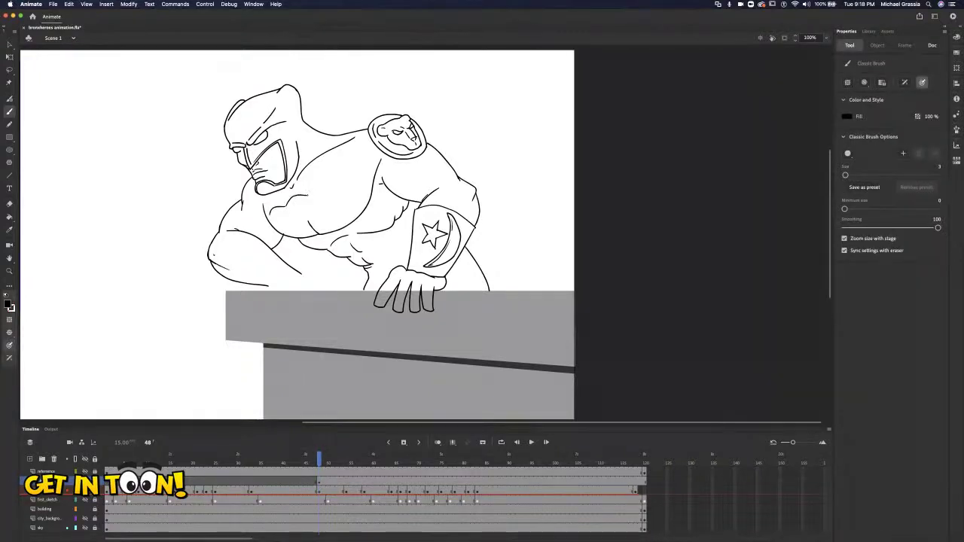
drag(333, 176, 350, 177)
mouse_move(384, 218)
mouse_down()
mouse_move(382, 231)
mouse_move(347, 247)
mouse_up()
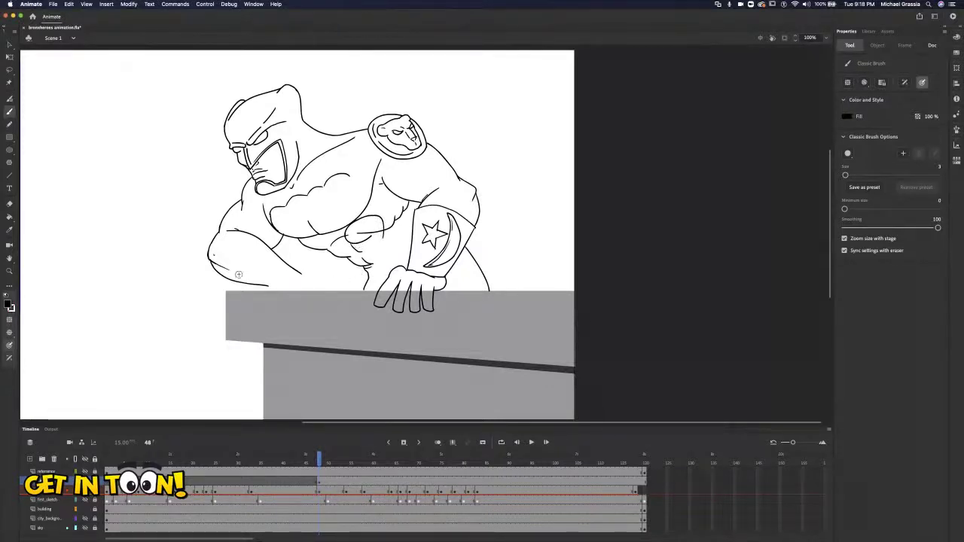
click(14, 202)
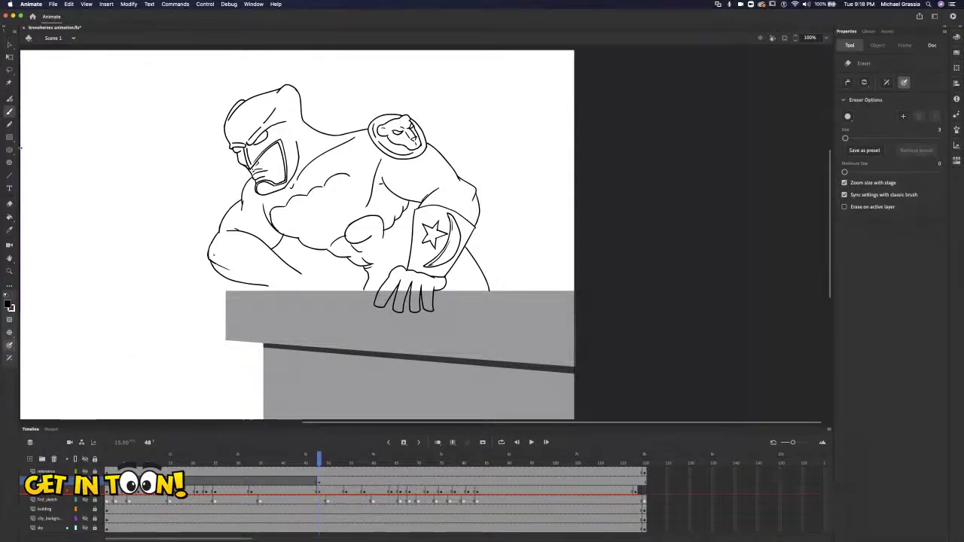
Ink the finger divisions of the chest fist, erase leftover waist lines around its thumb, and redraw the contour below it.
key(b)
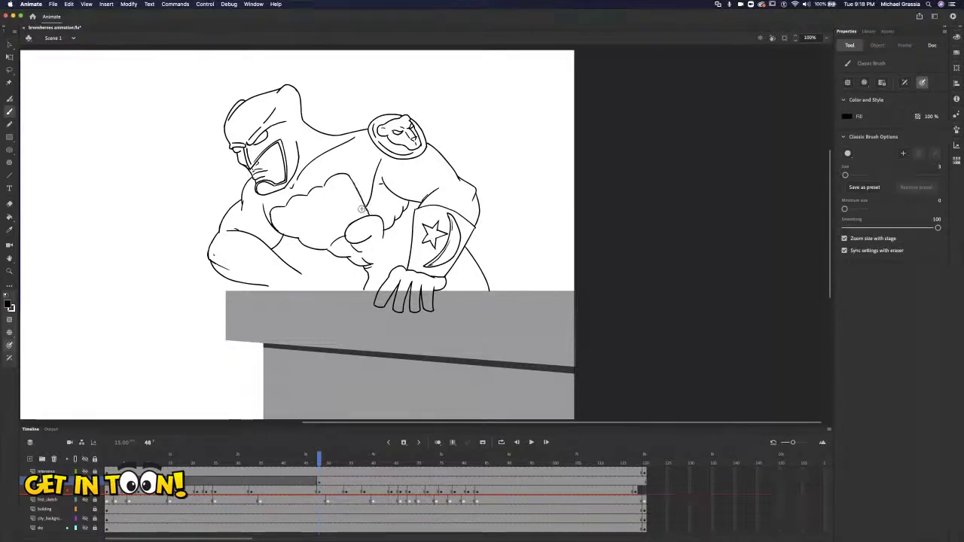
drag(327, 191, 334, 206)
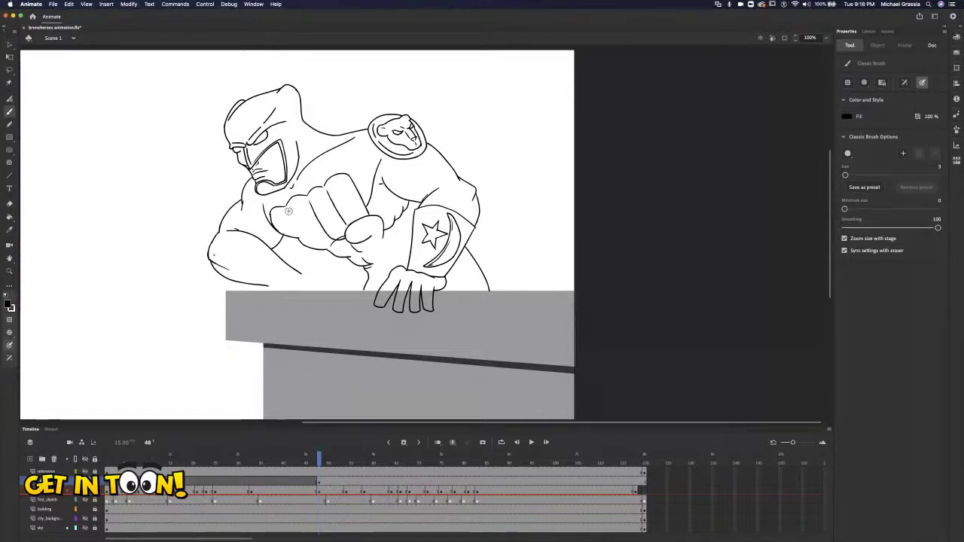
mouse_move(288, 211)
mouse_down()
mouse_move(305, 235)
mouse_move(330, 239)
mouse_up()
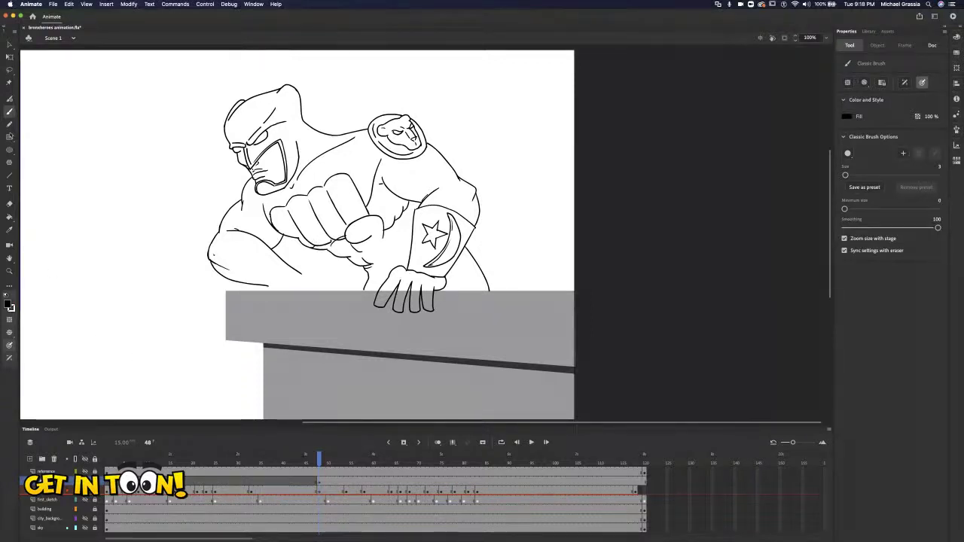
click(11, 189)
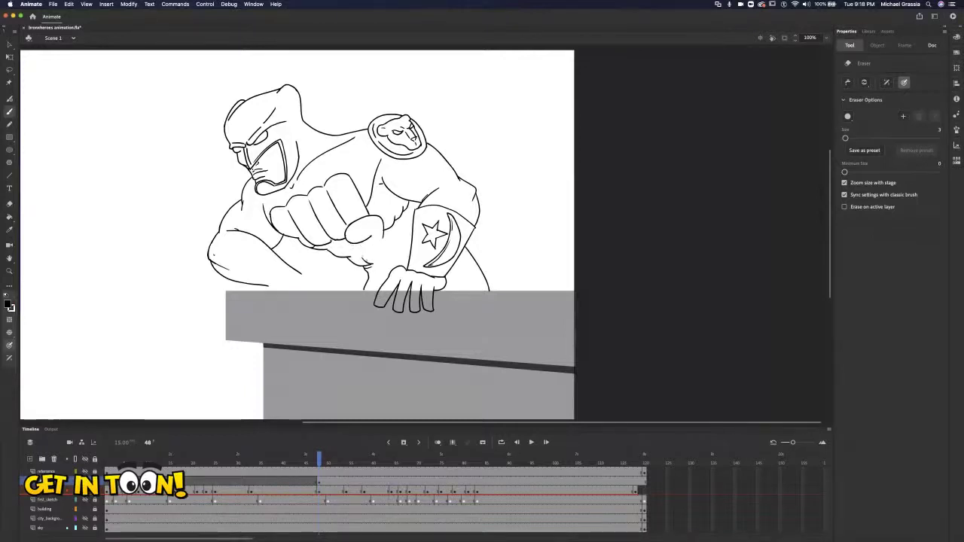
drag(372, 254, 369, 259)
click(10, 113)
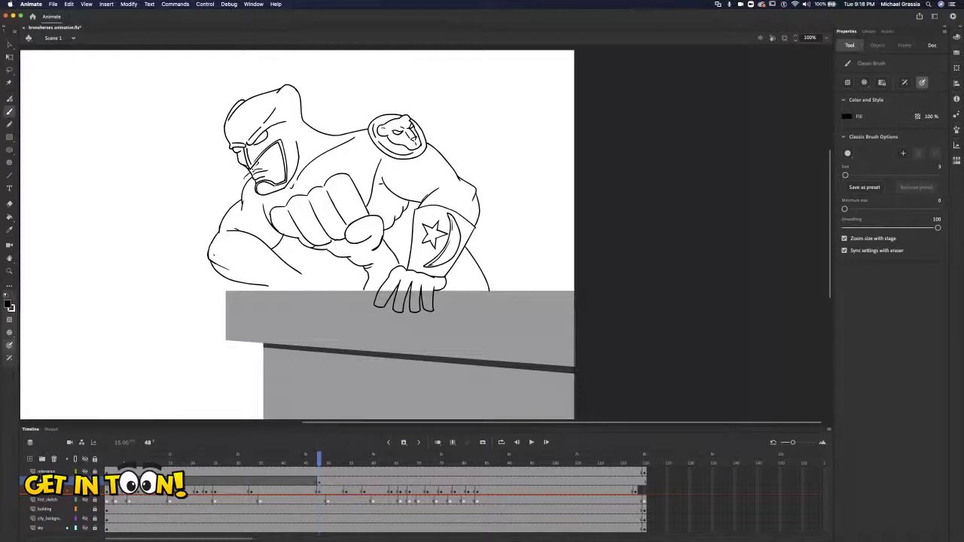
Ink the curved far-shoulder lines behind the masked chin, and the cuff and wrist lines on the far forearm.
drag(250, 176, 237, 200)
mouse_move(252, 176)
mouse_down()
mouse_move(238, 170)
mouse_move(233, 189)
mouse_up()
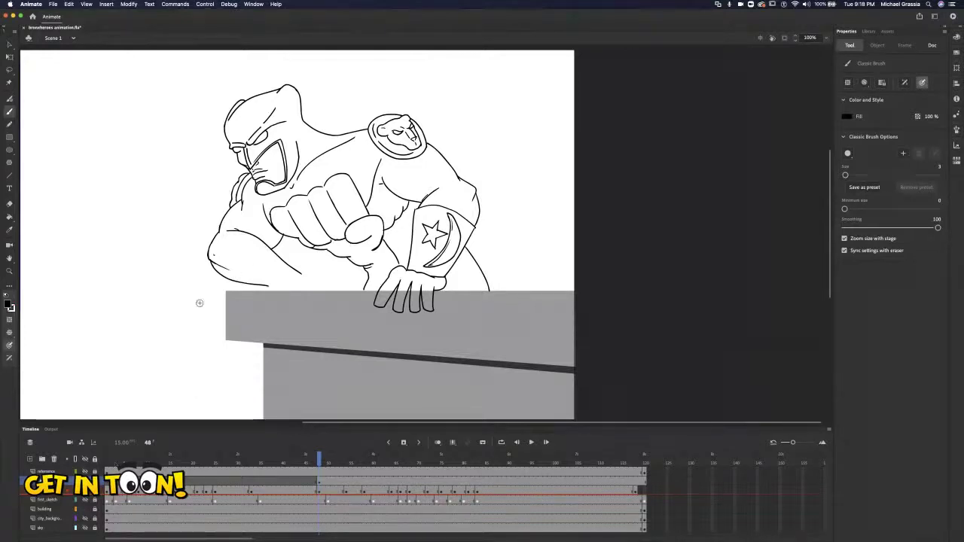
drag(249, 232, 237, 251)
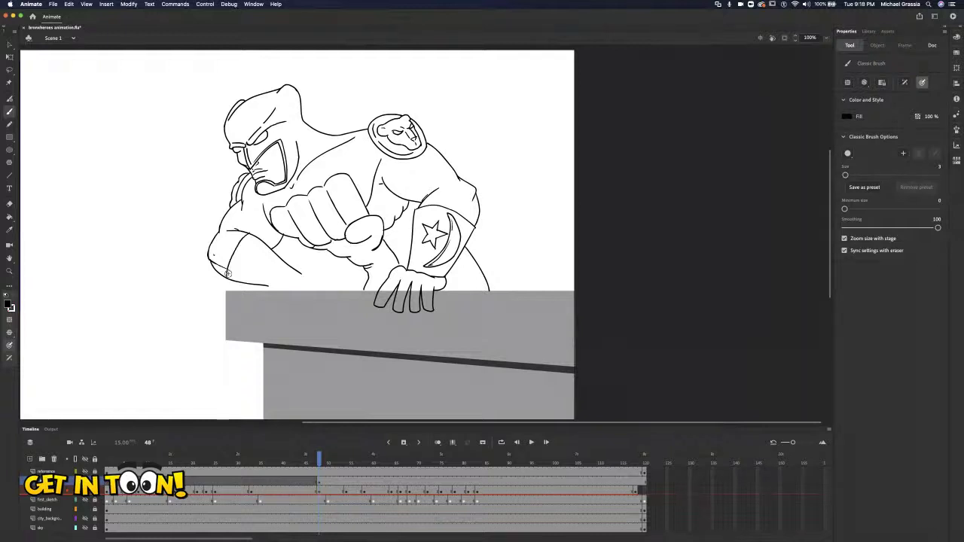
drag(271, 286, 284, 276)
Show the orange first_sketch layer and hide the black line art and blue sketch layers.
click(85, 490)
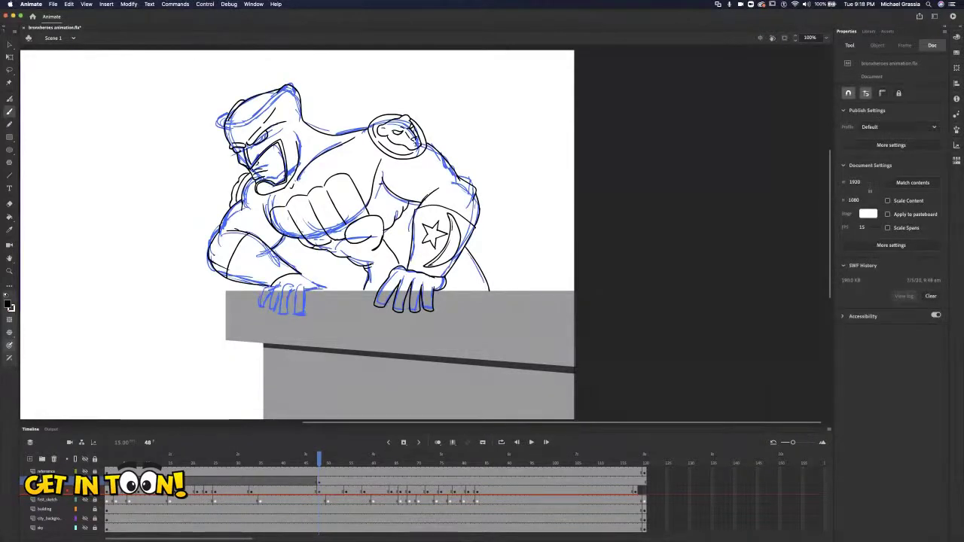
click(84, 490)
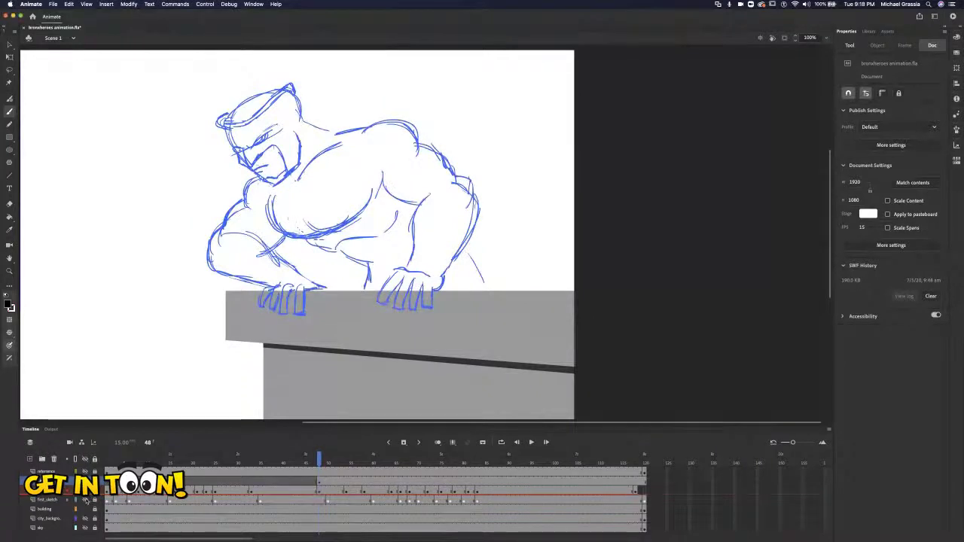
click(86, 499)
click(84, 490)
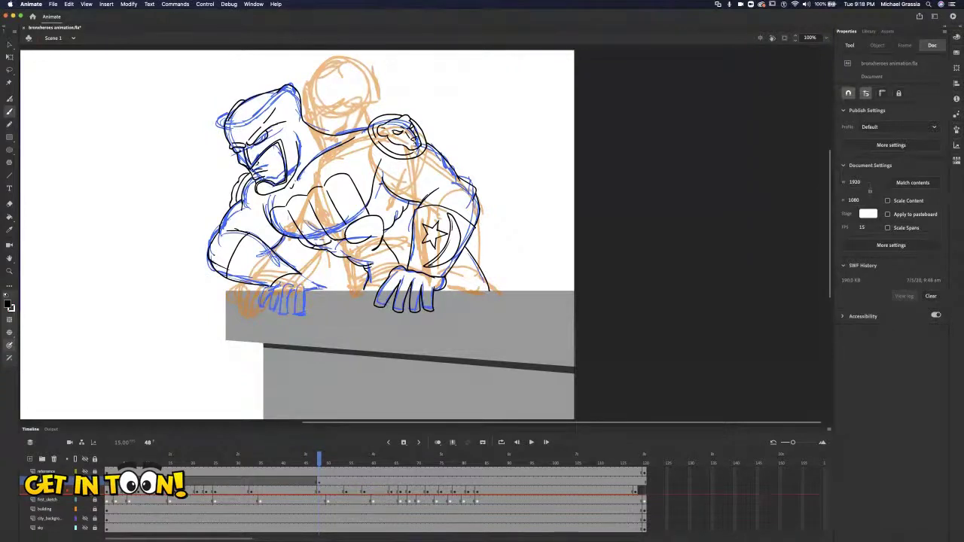
click(85, 490)
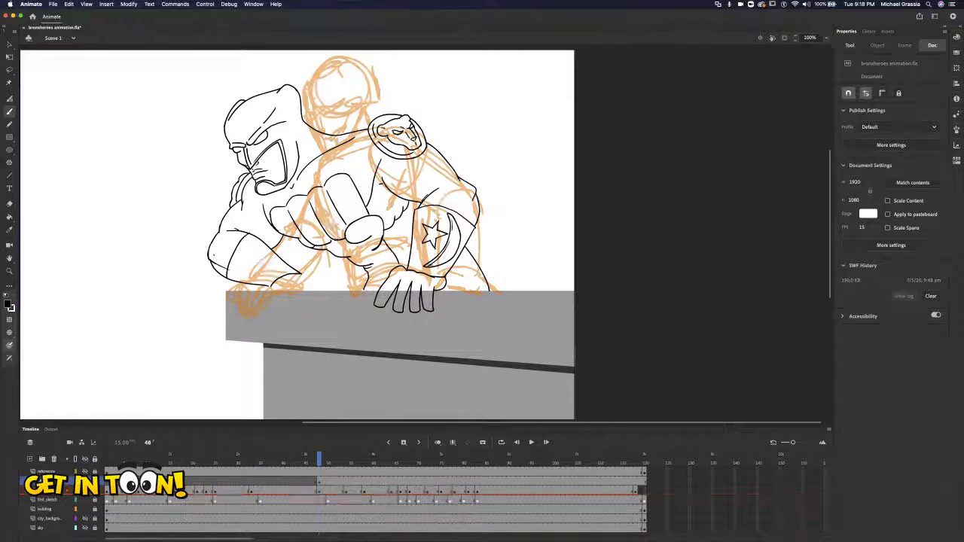
click(85, 490)
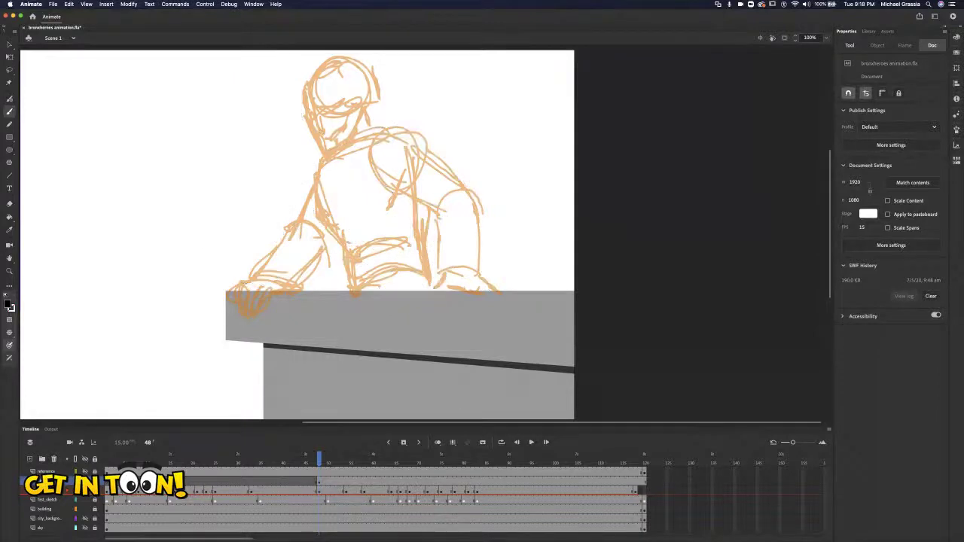
Scrub through the opening frames of the orange sketch and set the playhead to frame 1.
click(116, 456)
mouse_move(116, 457)
mouse_down()
mouse_move(490, 456)
mouse_move(170, 457)
mouse_up()
mouse_move(159, 498)
mouse_down()
mouse_move(109, 519)
mouse_move(507, 492)
mouse_move(109, 494)
mouse_up()
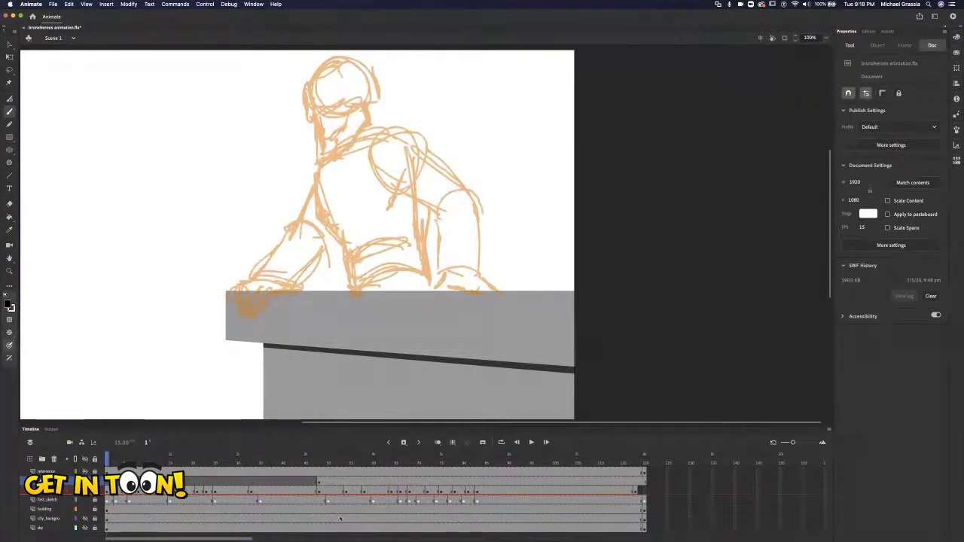
mouse_move(108, 461)
mouse_down()
mouse_move(496, 458)
mouse_move(107, 459)
mouse_up()
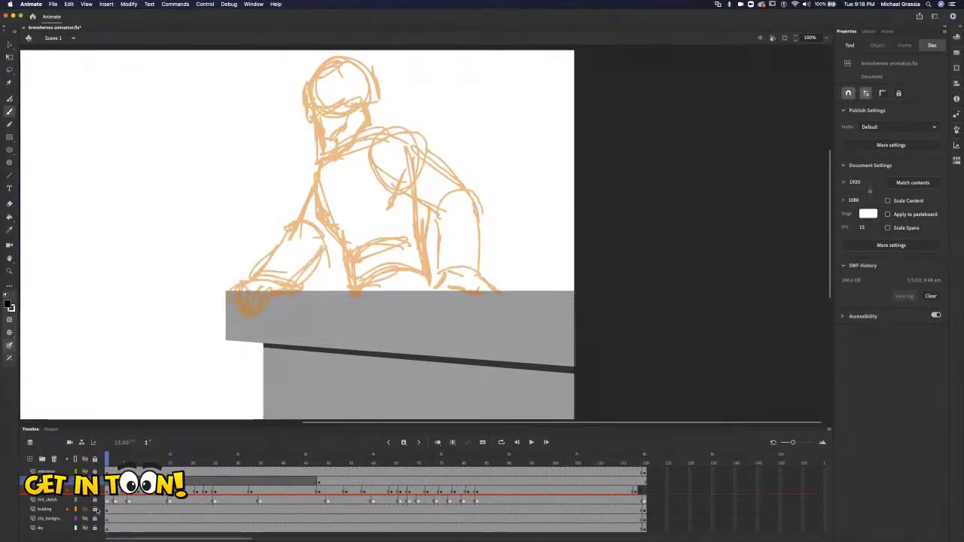
mouse_move(107, 459)
mouse_down()
mouse_move(491, 455)
mouse_move(122, 458)
mouse_up()
drag(124, 502, 107, 503)
Add a new layer above the reference layer and brush a long curved black stroke in the empty area beside the figure.
click(52, 472)
click(29, 458)
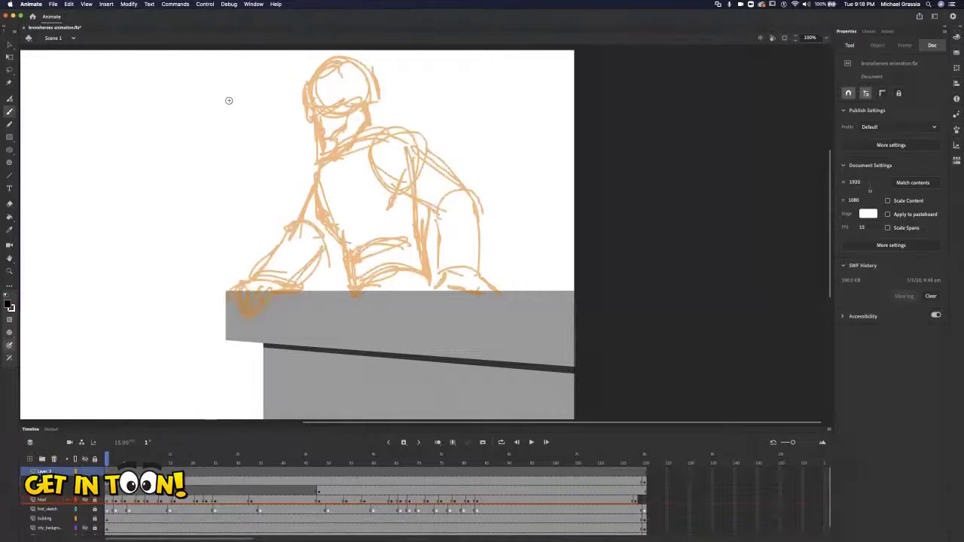
click(849, 45)
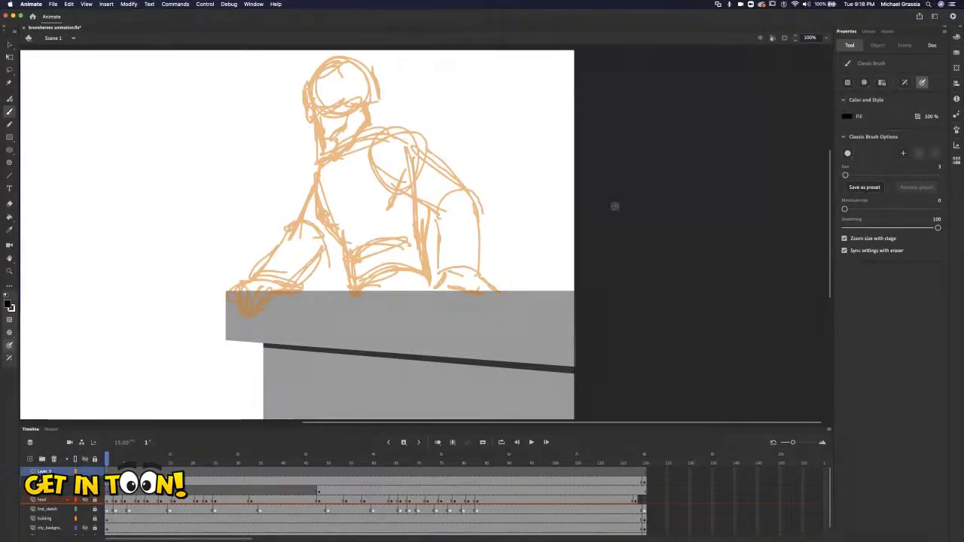
mouse_move(154, 138)
mouse_down()
mouse_move(123, 205)
mouse_move(133, 310)
mouse_up()
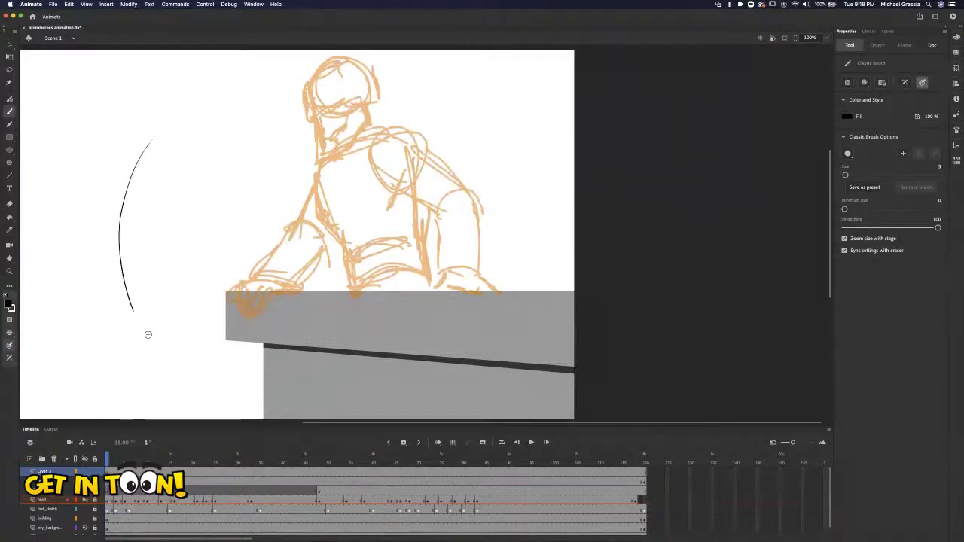
Brush loose black test strokes in the empty area beside the figure and undo all the test strokes.
mouse_move(180, 117)
mouse_down()
mouse_move(146, 238)
mouse_move(162, 241)
mouse_move(175, 310)
mouse_move(158, 335)
mouse_move(242, 202)
mouse_move(138, 362)
mouse_move(137, 399)
mouse_up()
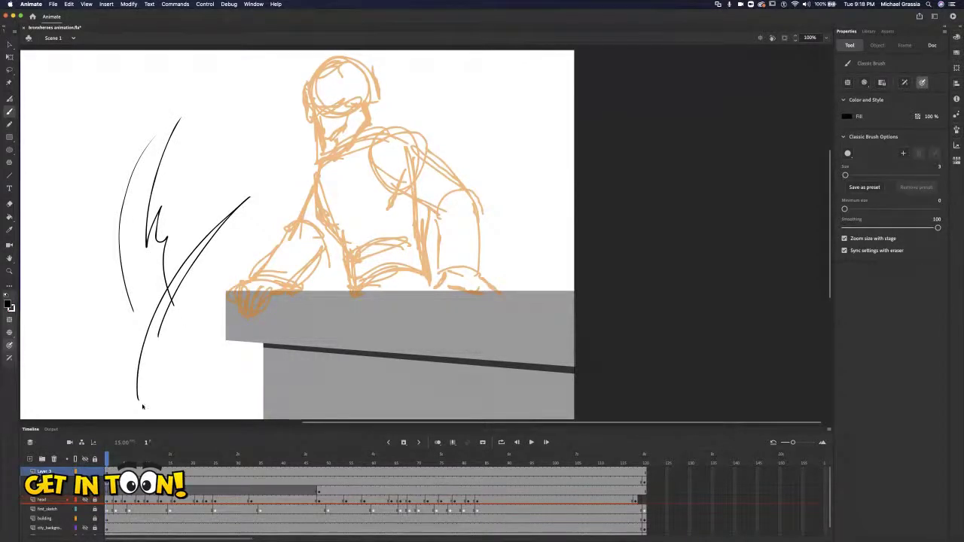
key(super+z)
key(super+z)
key(super+z)
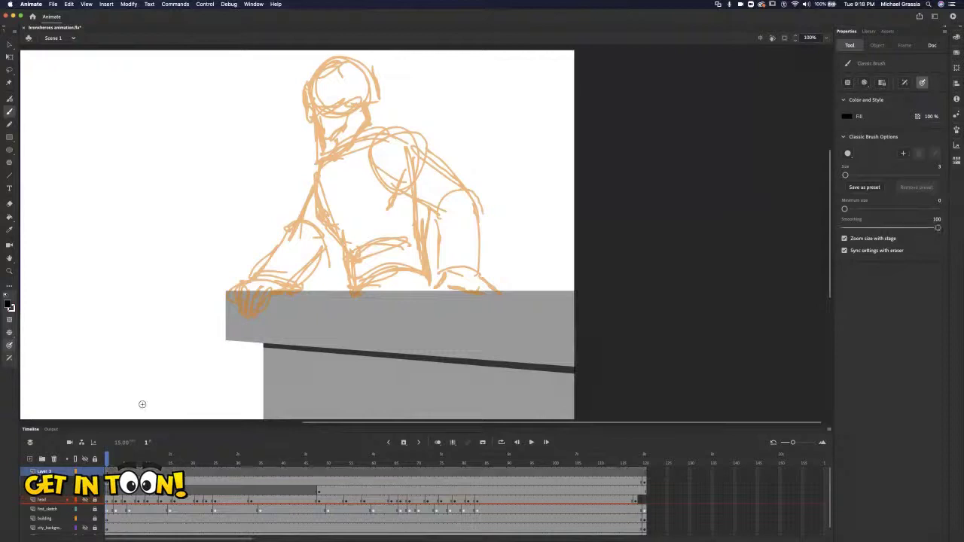
Reduce the brush size to 1, brush one thin curved test stroke beside the figure, and undo it.
click(844, 210)
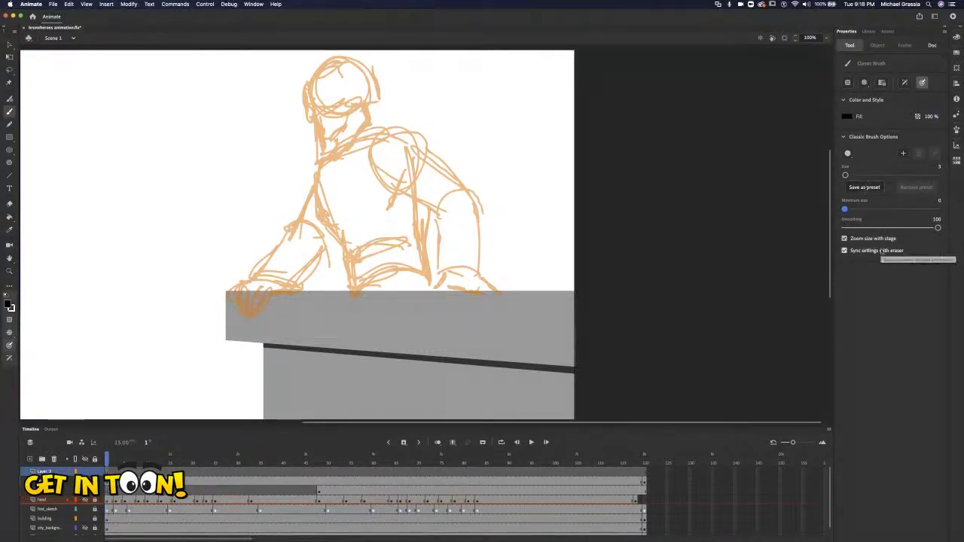
drag(845, 175, 843, 176)
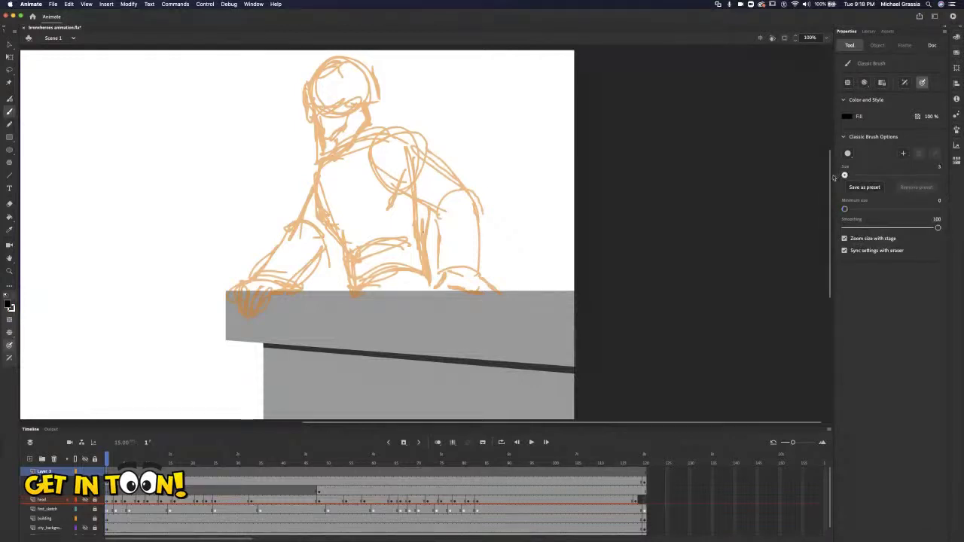
mouse_move(164, 119)
mouse_down()
mouse_move(131, 226)
mouse_move(136, 264)
mouse_up()
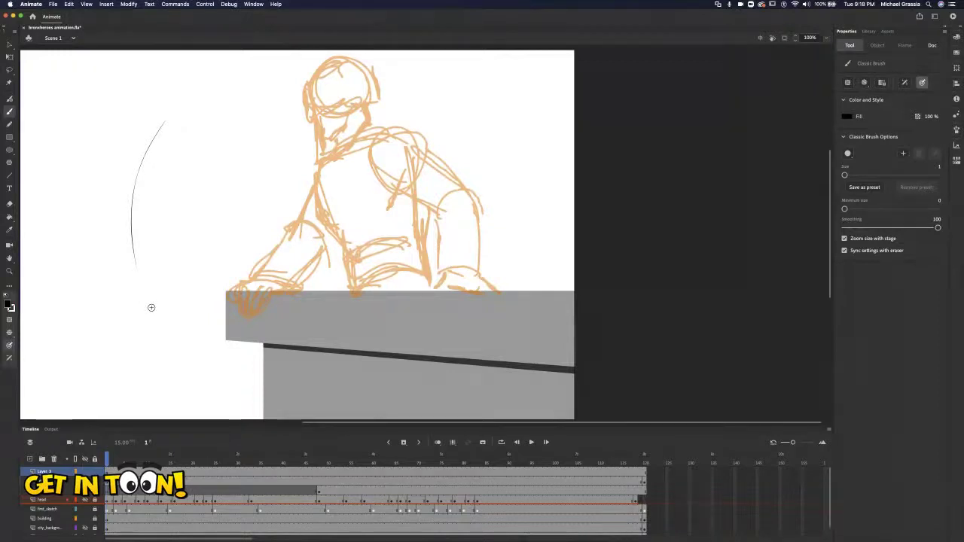
key(super+z)
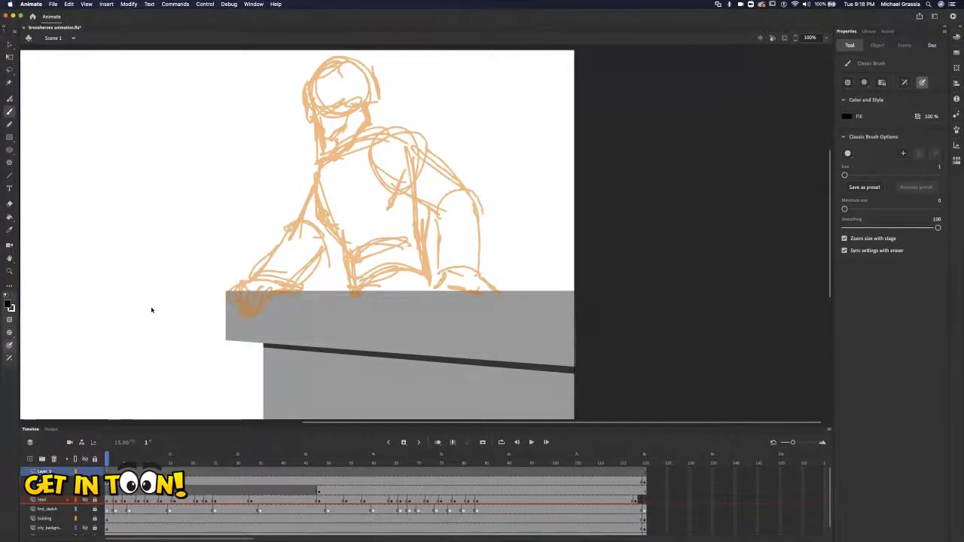
Set the brush size to 5 and ink the arm reaching to the ledge corner, the adjoining torso edge and a short stroke below the opposite armpit.
key(super+equal)
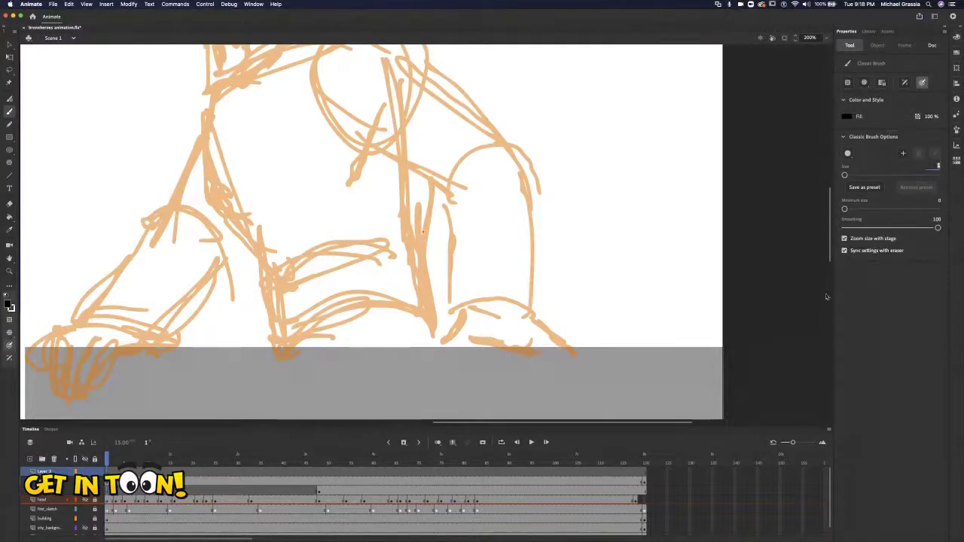
text(5)
key(Return)
mouse_move(205, 119)
mouse_down()
mouse_move(174, 197)
mouse_move(88, 315)
mouse_up()
mouse_move(153, 337)
mouse_down()
mouse_move(219, 277)
mouse_move(242, 228)
mouse_up()
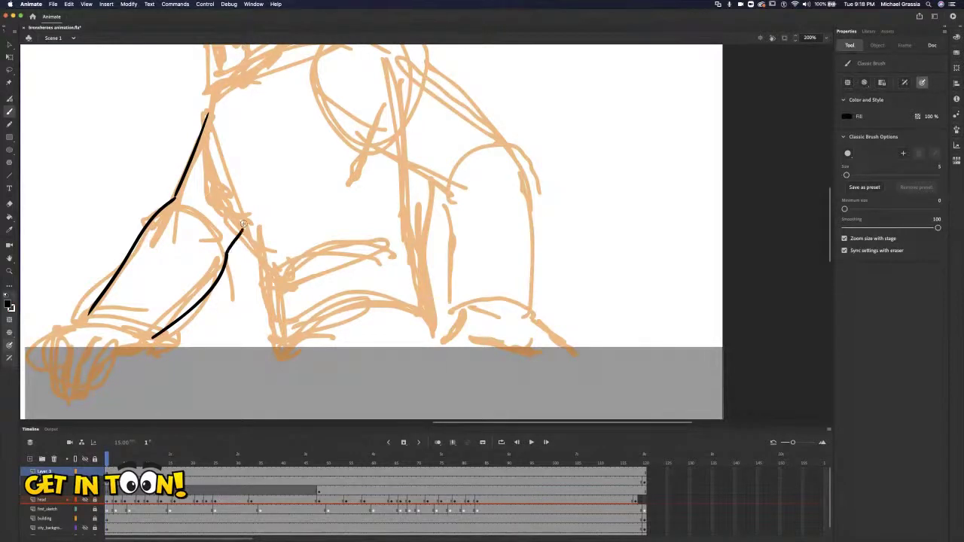
mouse_move(212, 98)
mouse_down()
mouse_move(205, 140)
mouse_move(218, 197)
mouse_move(280, 292)
mouse_up()
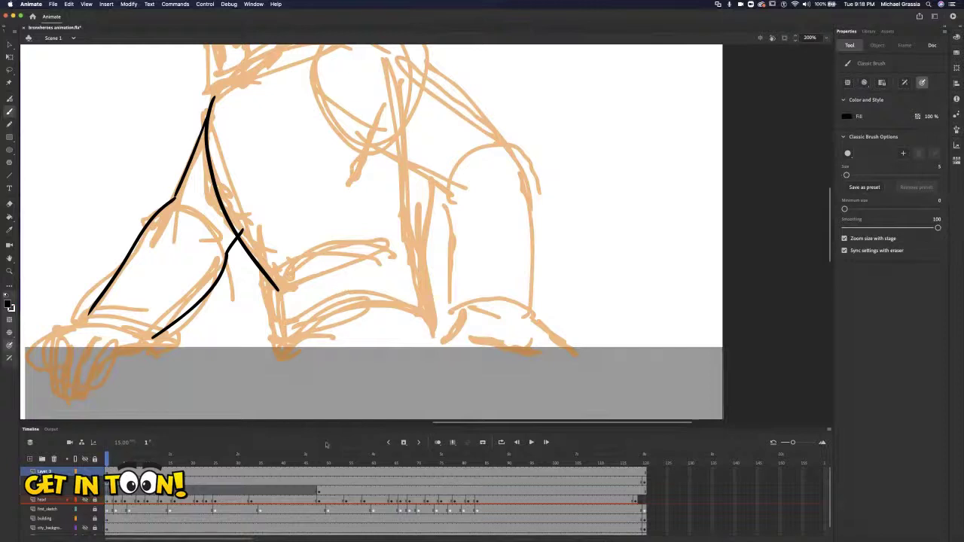
drag(440, 161, 414, 225)
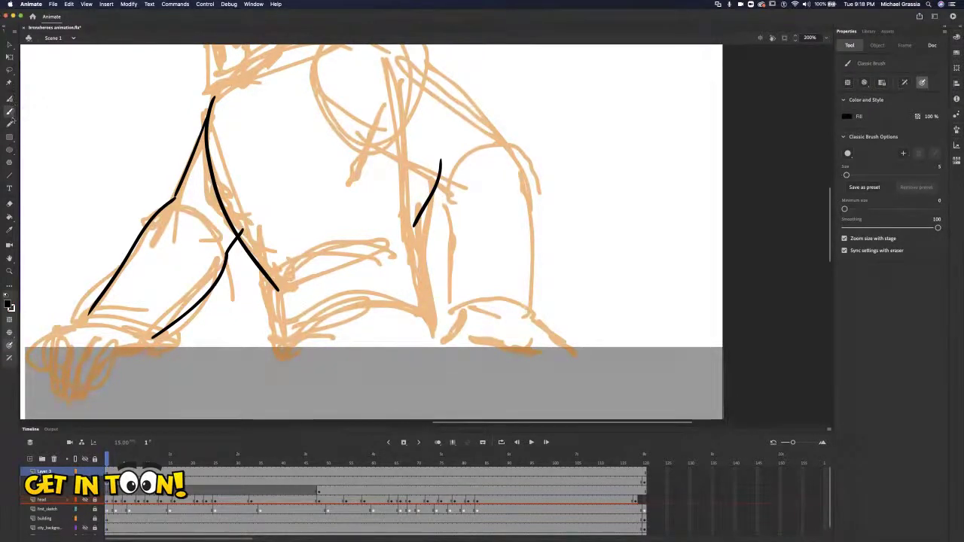
Erase the overshooting line ends where the forearm crosses the torso edge and above the short armpit stroke.
click(11, 206)
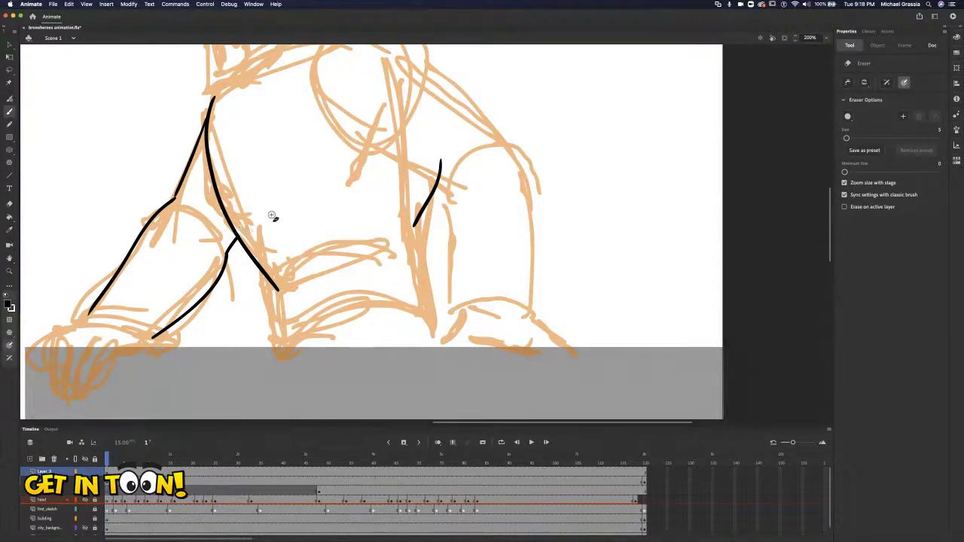
drag(440, 161, 437, 183)
click(11, 112)
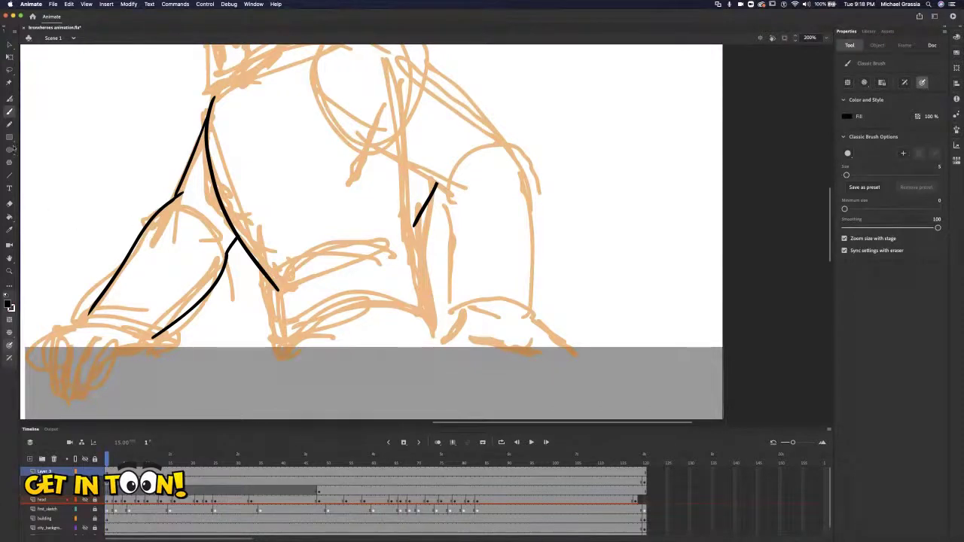
click(10, 204)
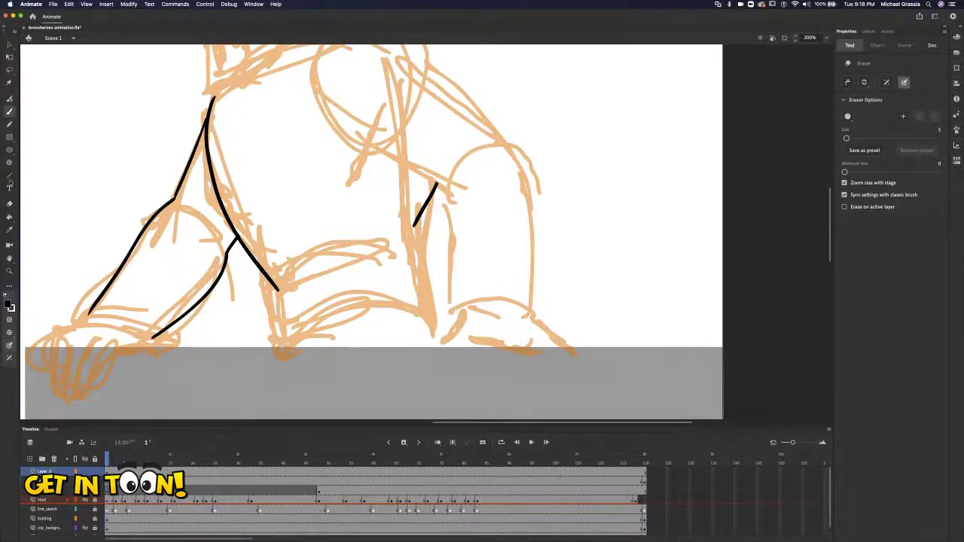
click(9, 111)
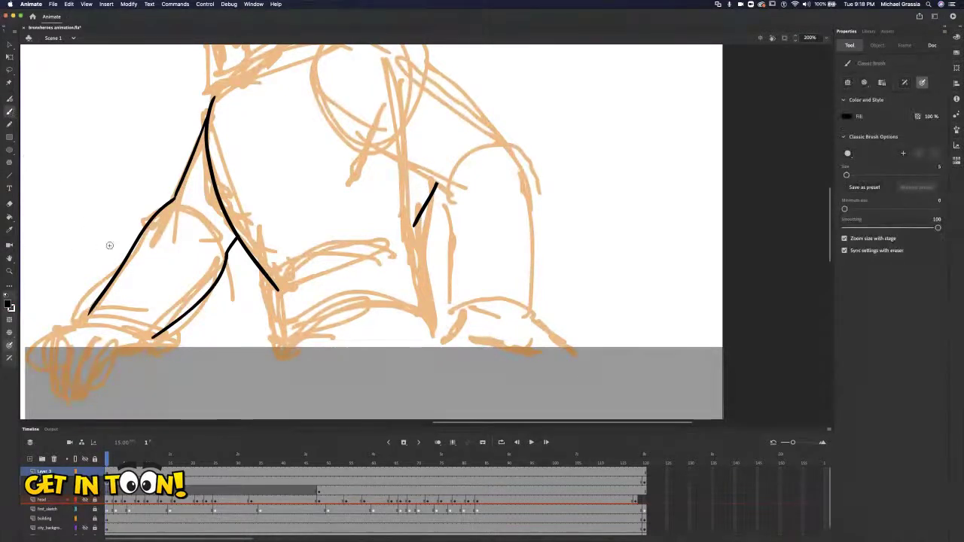
Ink the small elbow crease, the slanted waistline, the lower torso side and both hip lines down toward the ledge.
mouse_move(175, 196)
mouse_down()
mouse_move(173, 208)
mouse_move(183, 199)
mouse_up()
drag(280, 287, 422, 254)
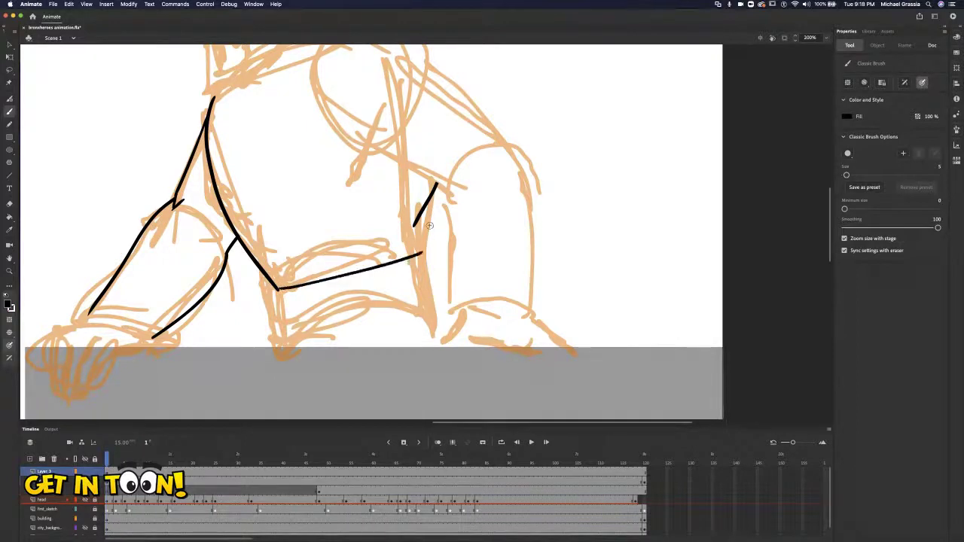
drag(414, 220, 422, 254)
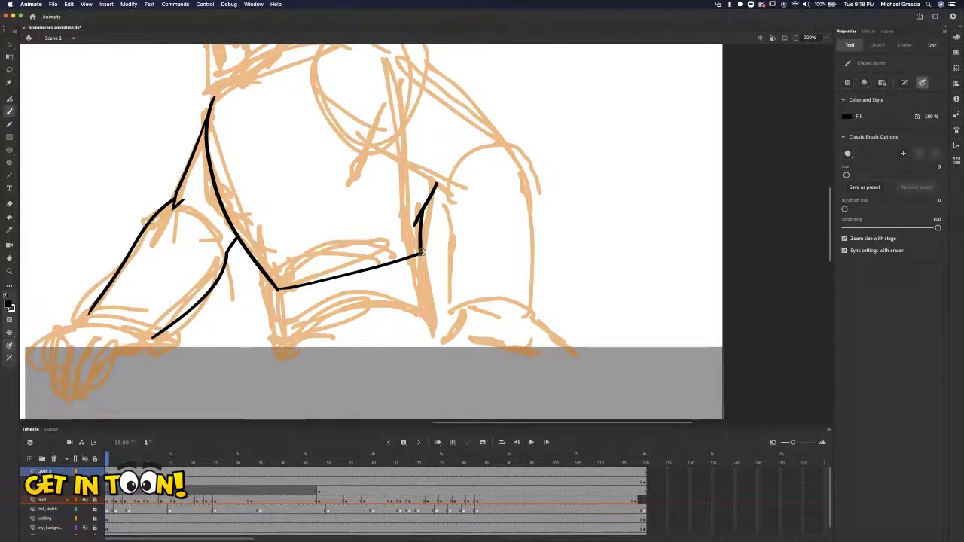
drag(276, 293, 269, 343)
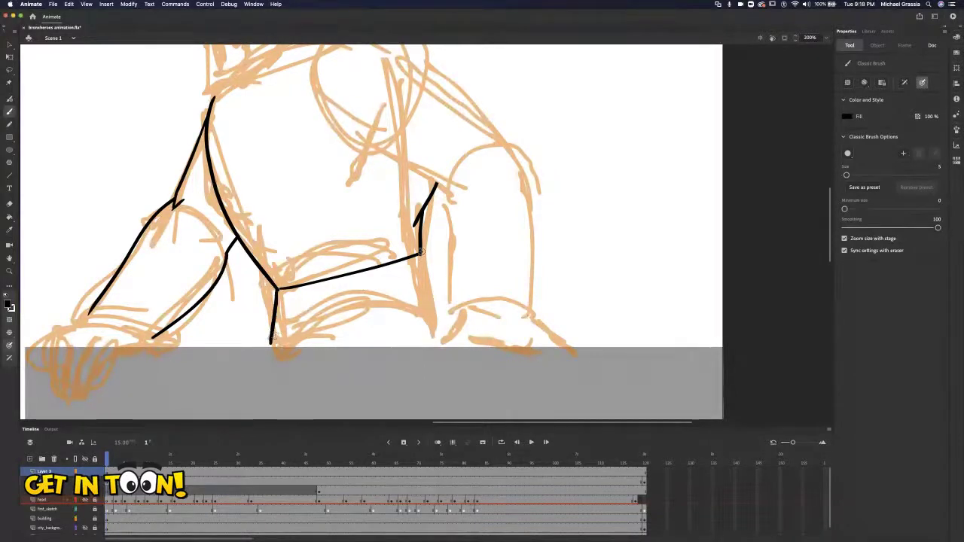
drag(426, 262, 440, 336)
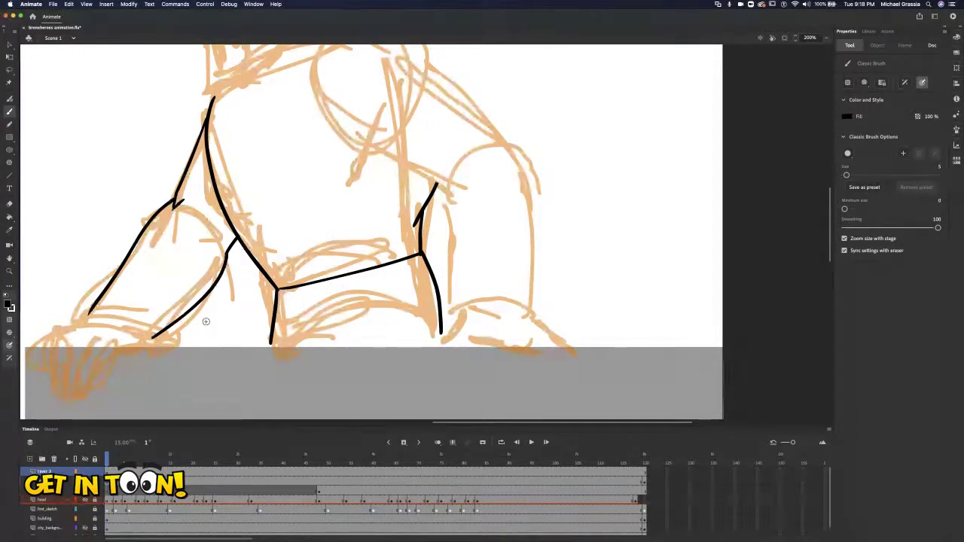
Open the image export settings, choose the JPEG High preset, raise the quality to 100, and cancel the export.
click(54, 3)
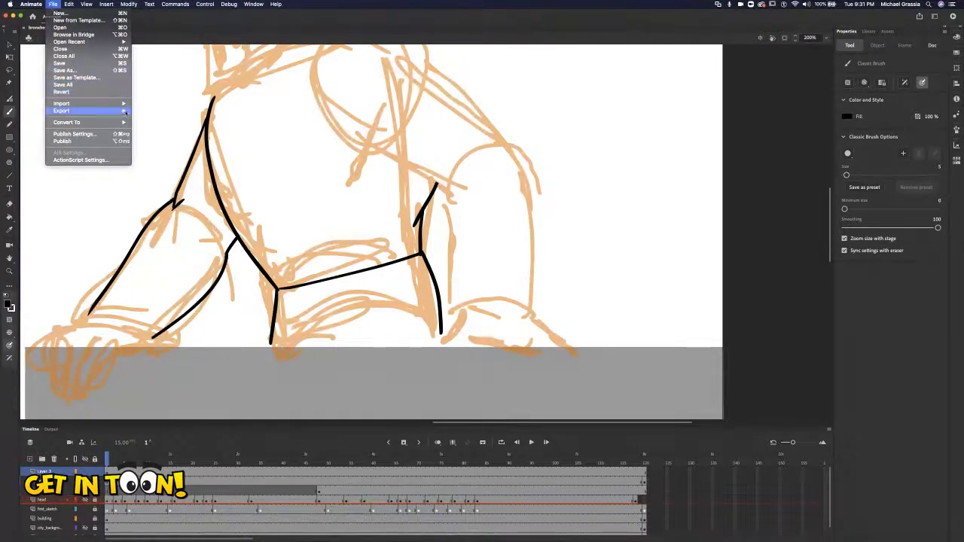
mouse_move(125, 112)
click(167, 111)
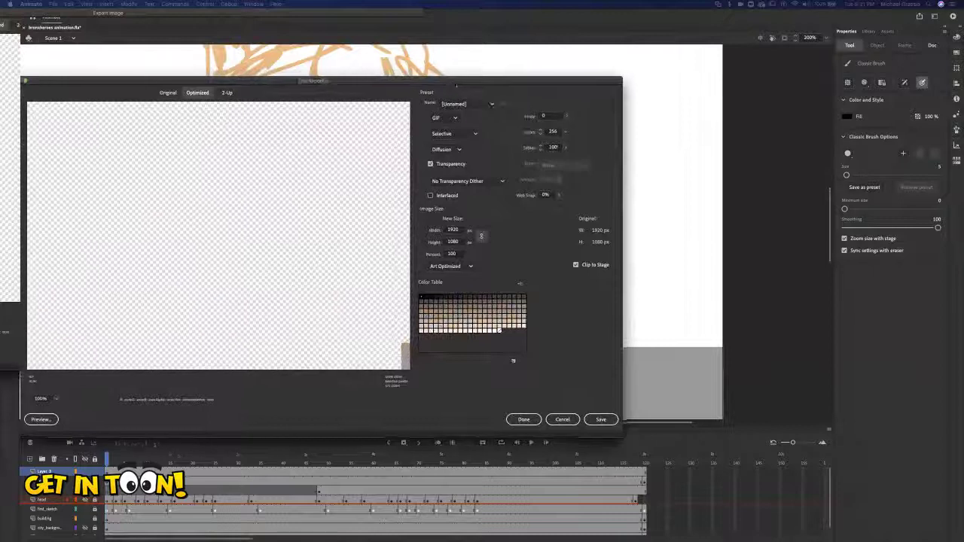
click(466, 103)
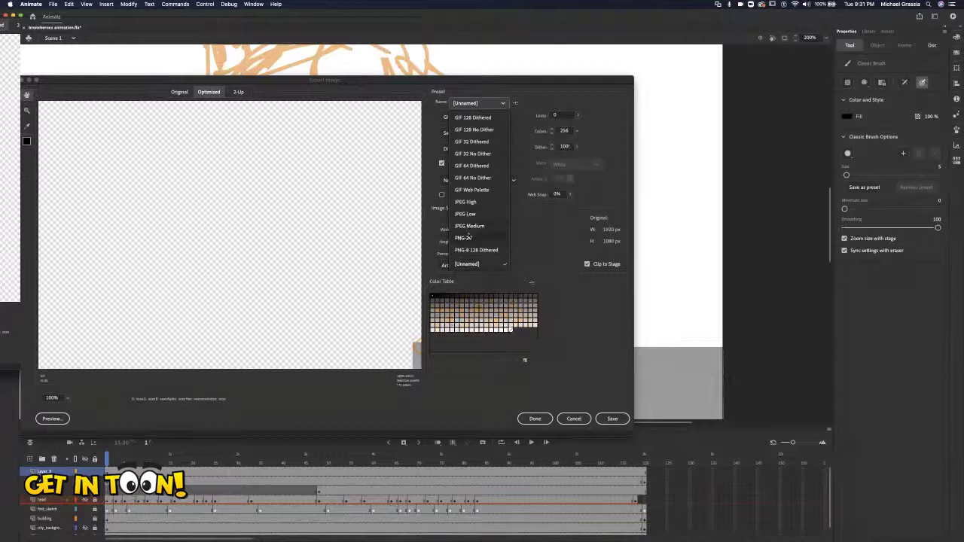
click(472, 202)
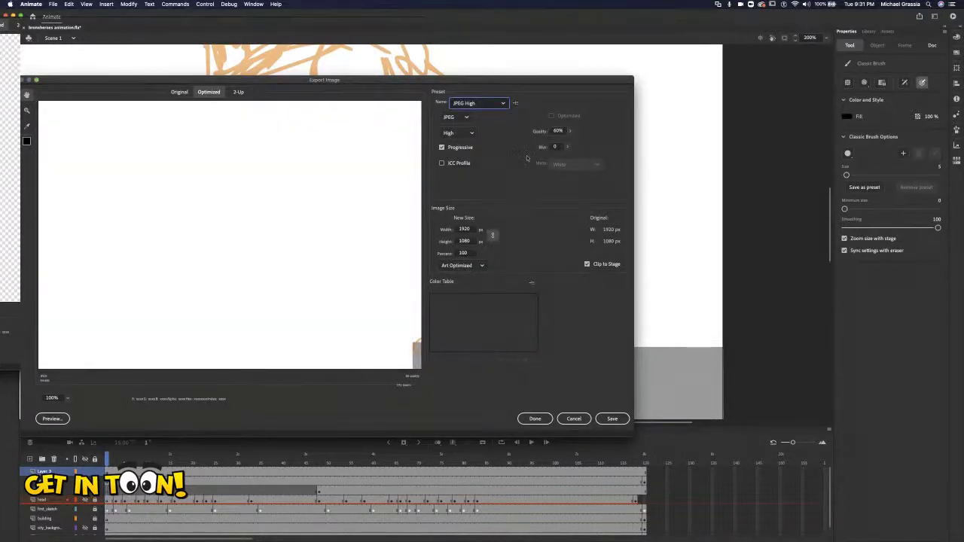
click(568, 133)
drag(560, 139, 576, 141)
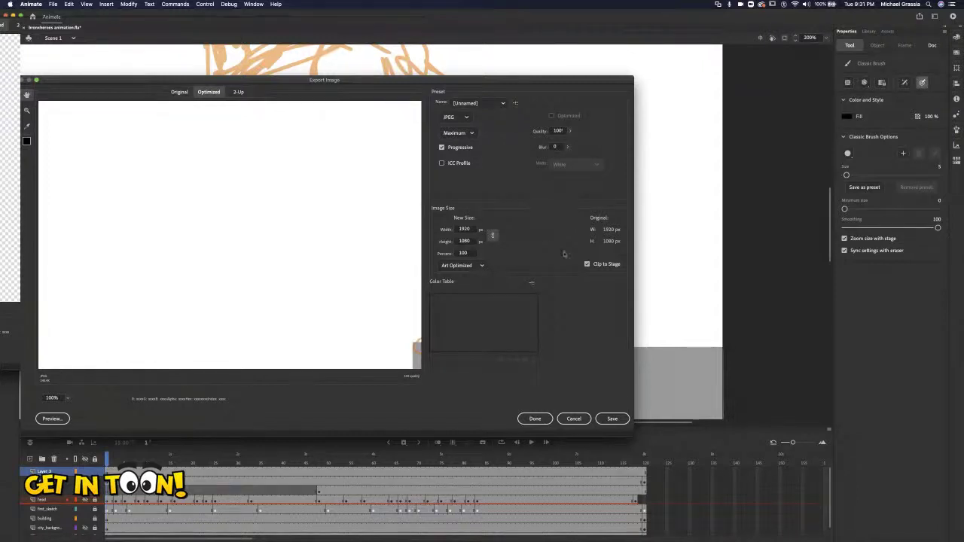
click(573, 419)
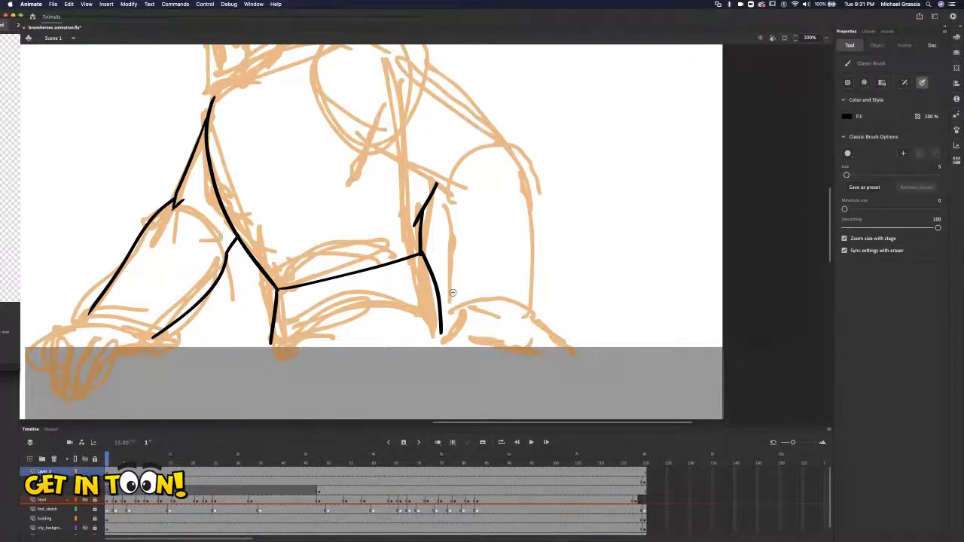
Save the animation document.
key(super+s)
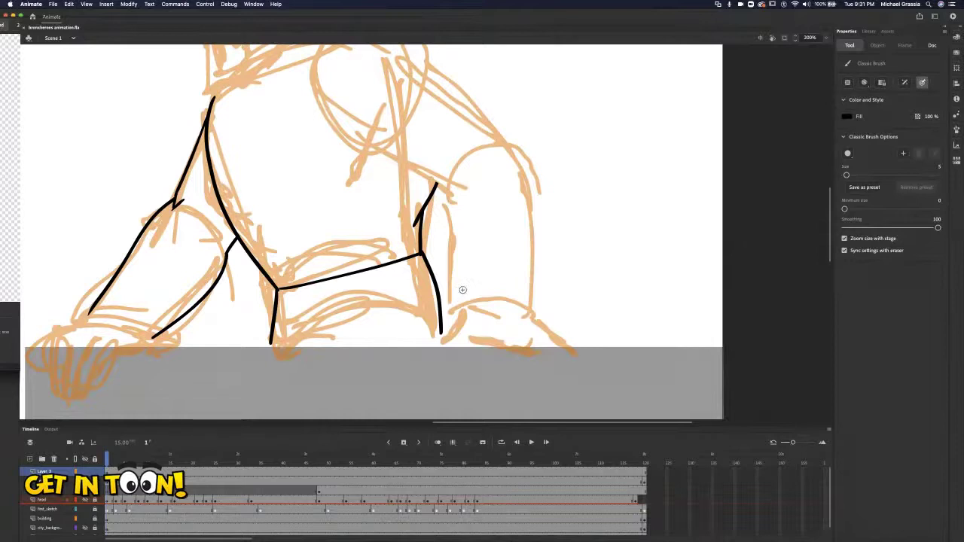